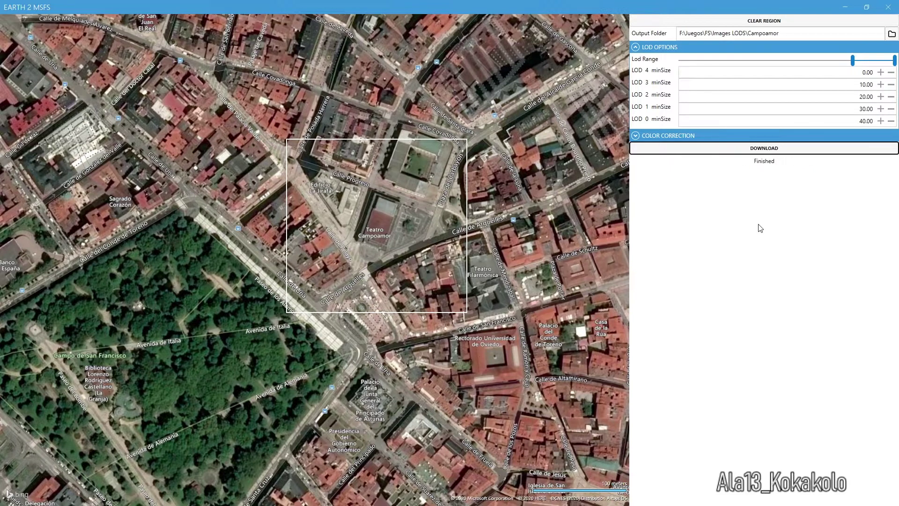
Step: Close the Earth 2 MSFS program and the Earth2MsfsWPF folder window
left_click(888, 9)
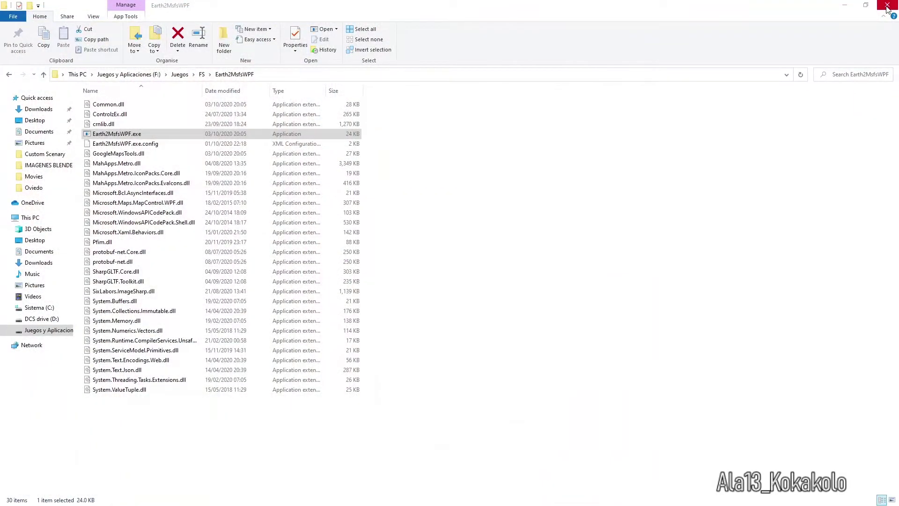
left_click(887, 8)
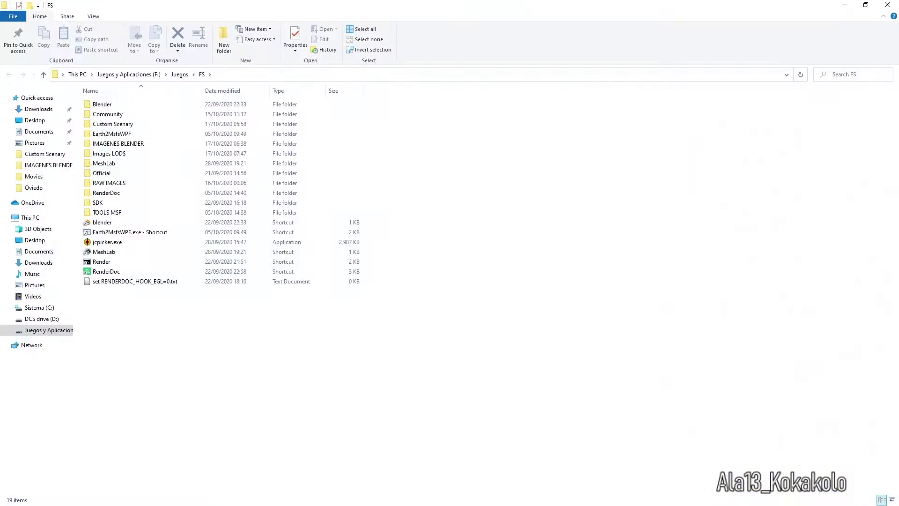
double_click(101, 223)
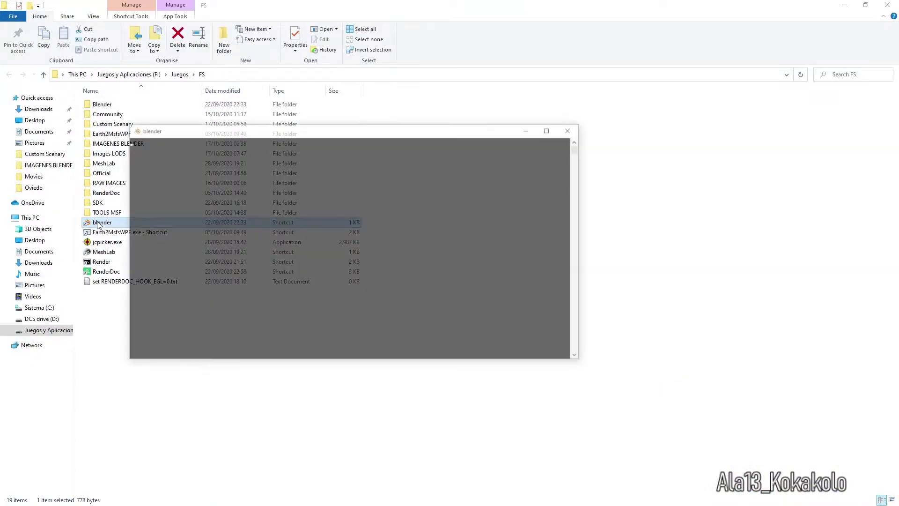
left_click(888, 5)
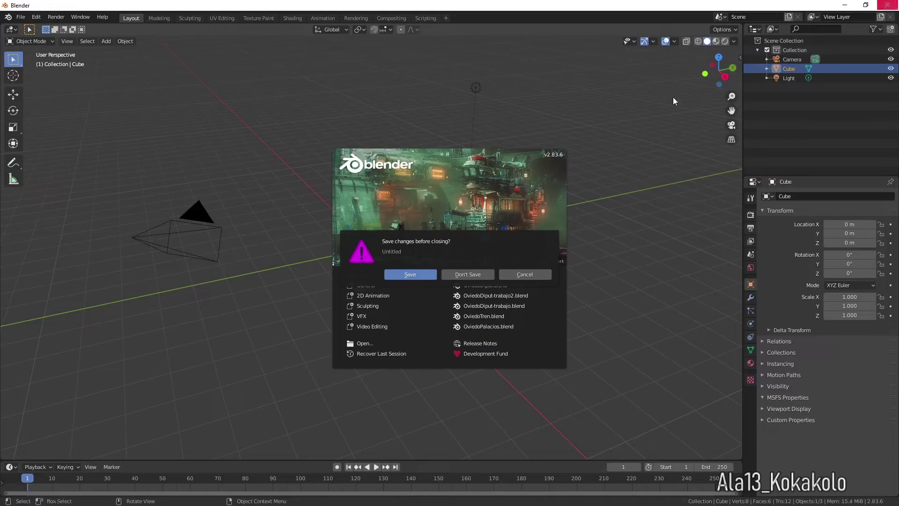
left_click(468, 274)
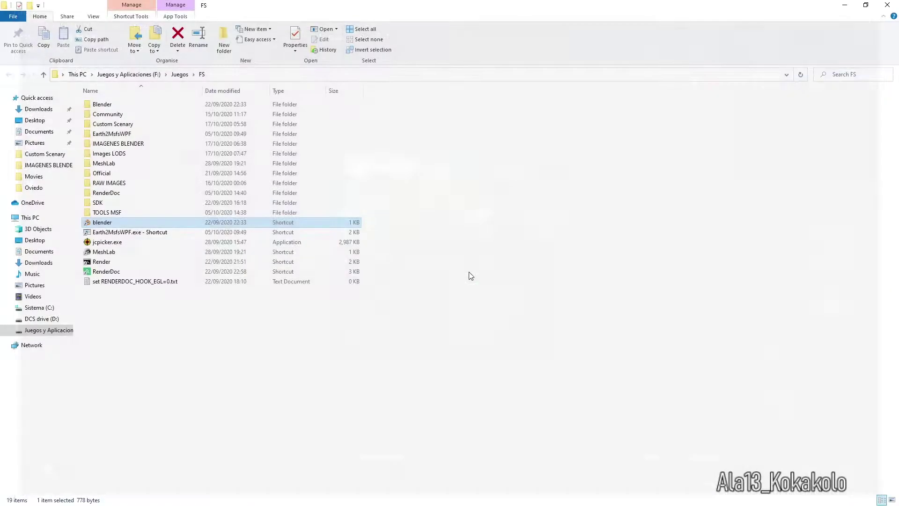
Step: Launch Blender from the FS folder, maximise its window and dismiss the splash screen
double_click(106, 223)
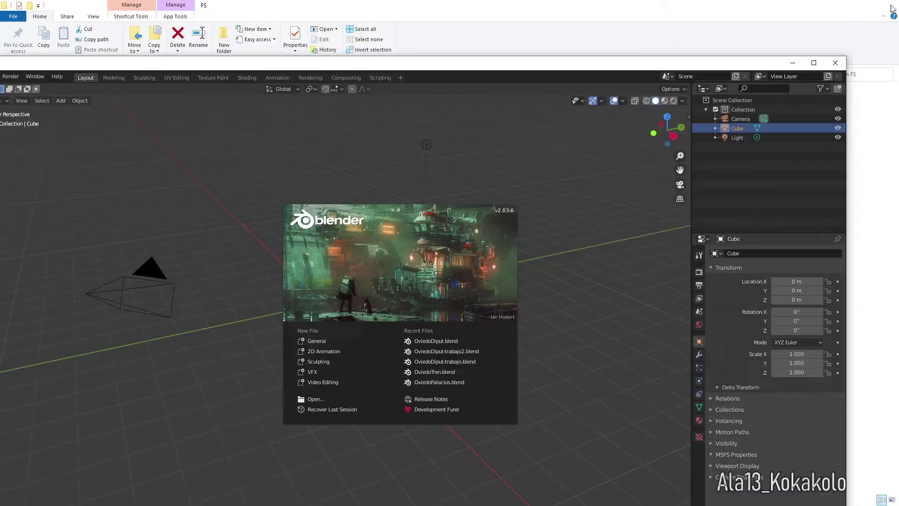
left_click(866, 5)
left_click(814, 62)
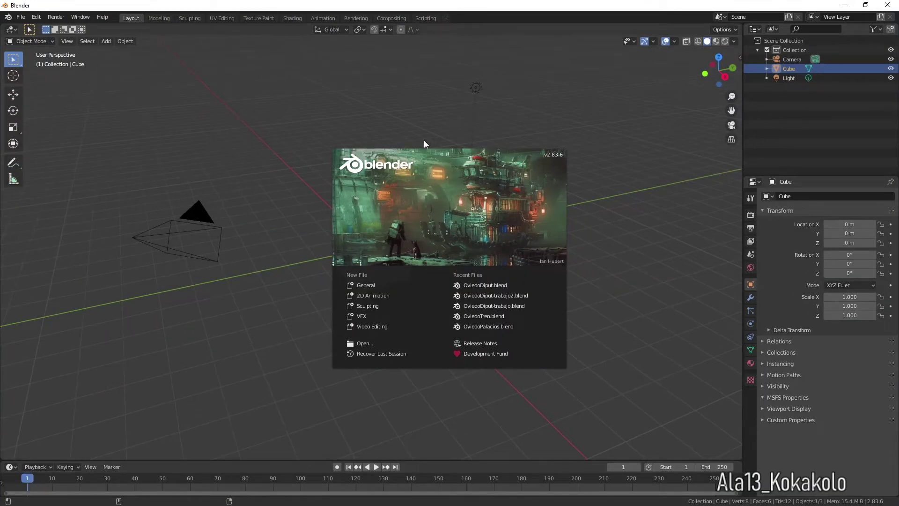
left_click(121, 96)
Step: Delete the default camera, cube and light from the scene
left_click(186, 241)
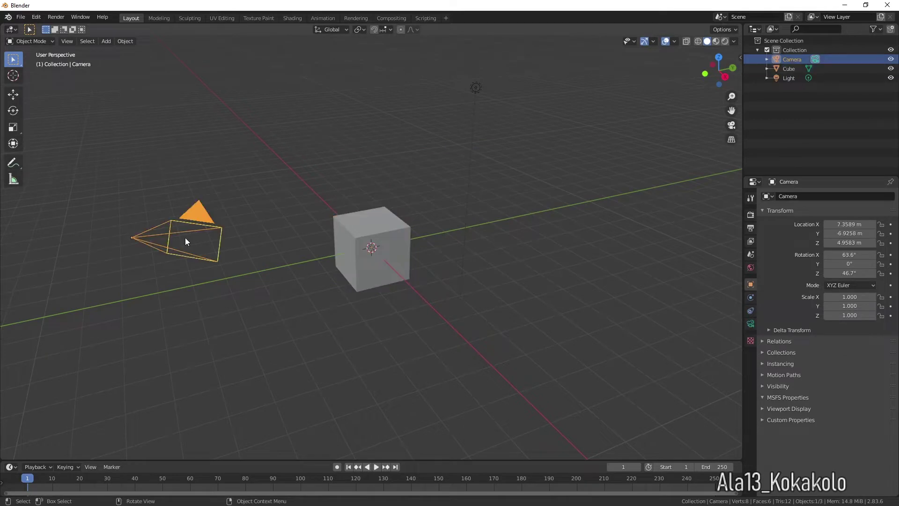
key("Delete")
left_click(371, 244)
key("Delete")
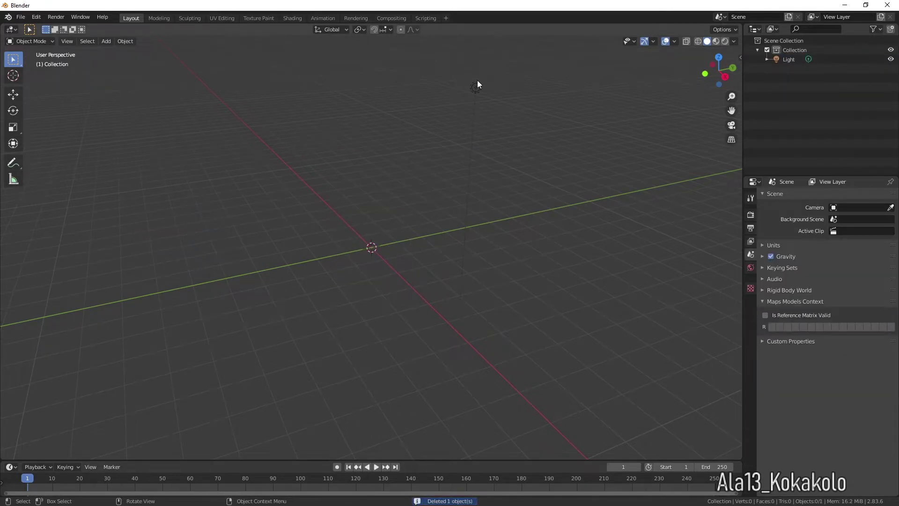
left_click(476, 86)
key("Delete")
left_click(21, 17)
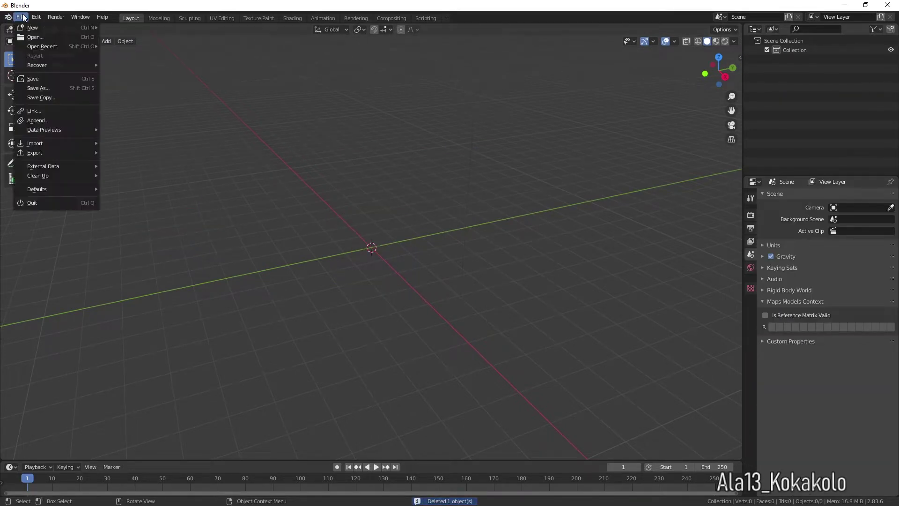
mouse_move(52, 146)
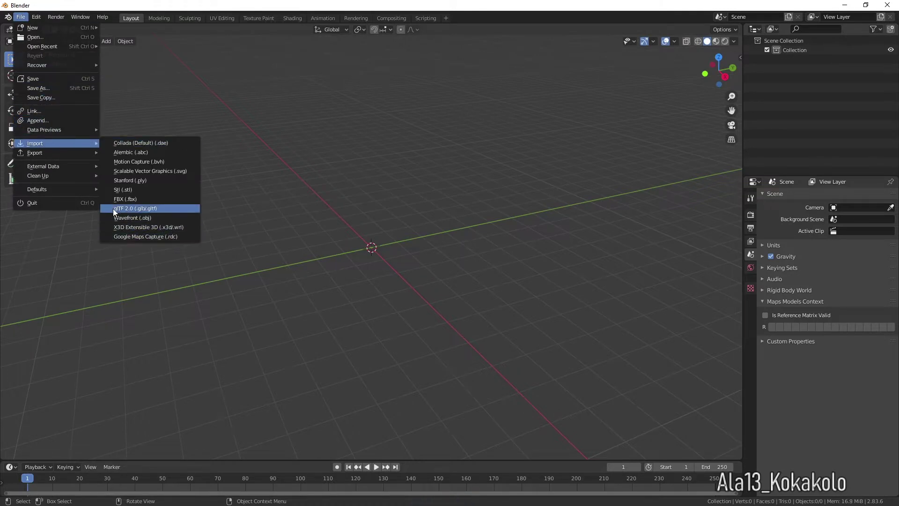
left_click(844, 5)
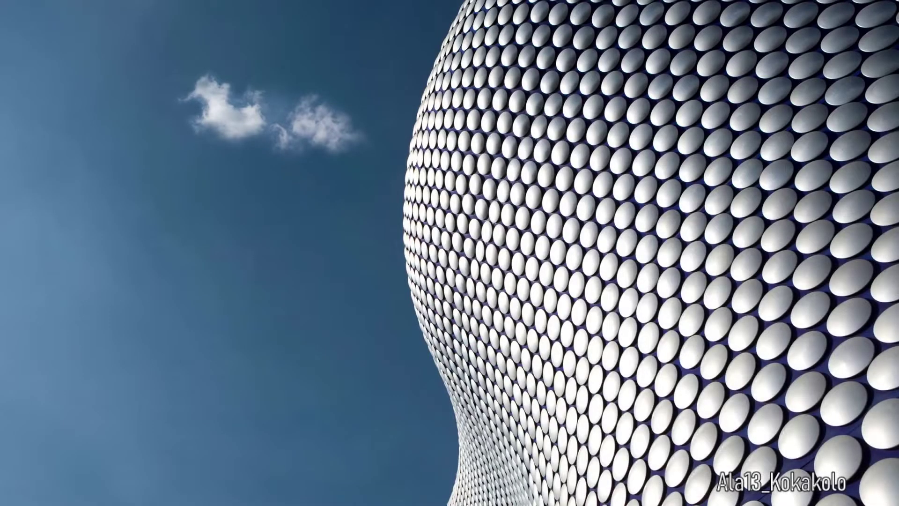
Step: Switch to File Explorer and open the Campoamor folder in F:\Juegos\FS\Images LODS
key("super+e")
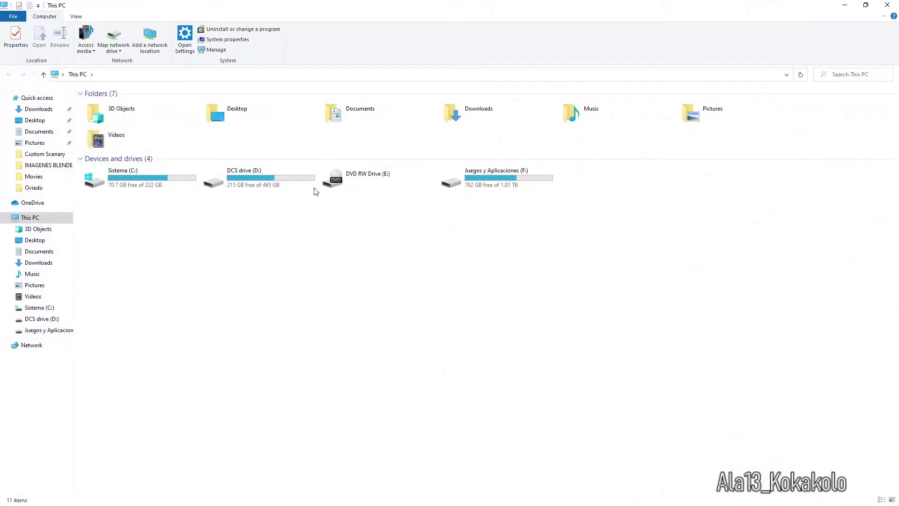
double_click(478, 180)
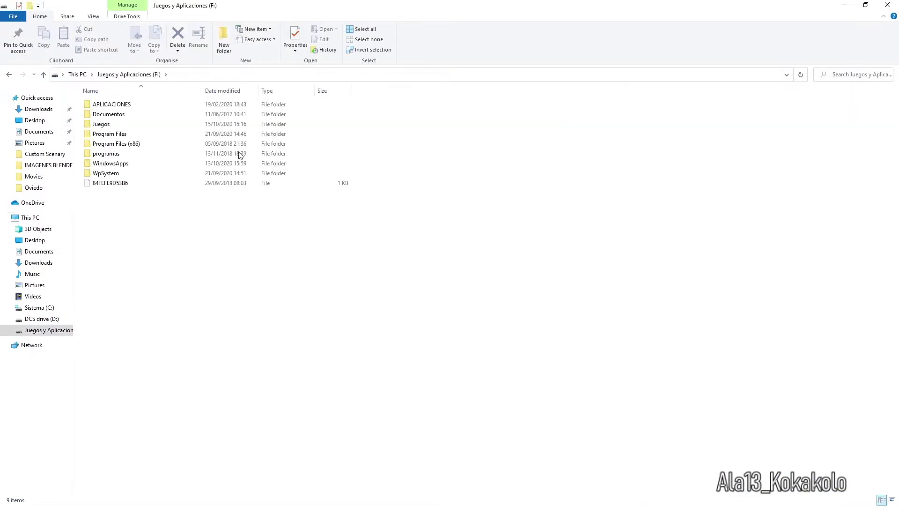
double_click(102, 124)
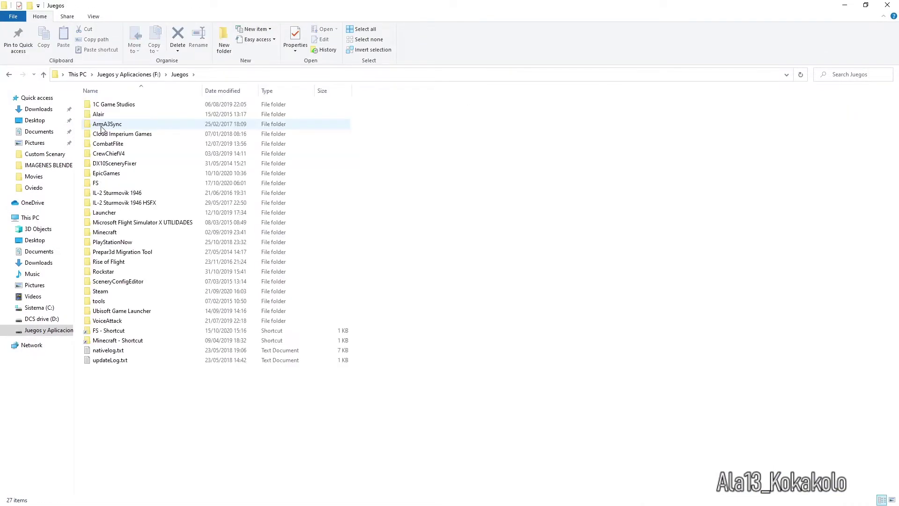
double_click(99, 184)
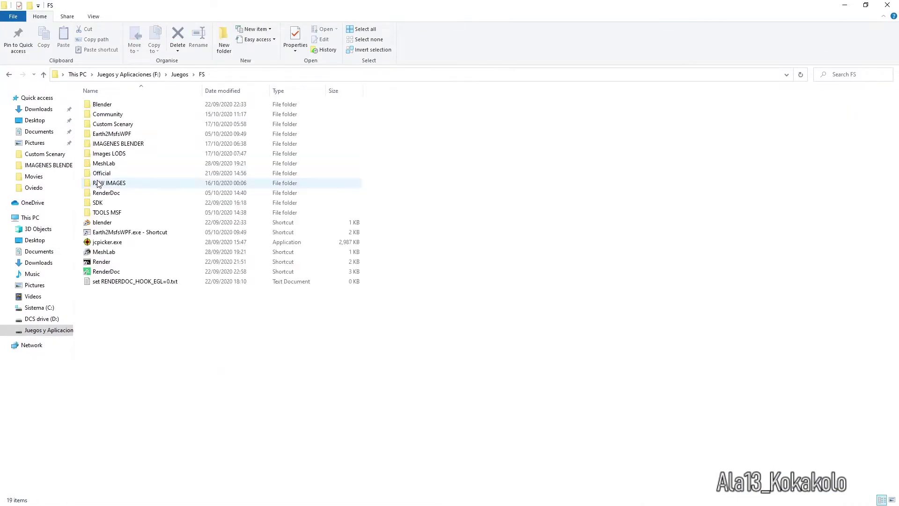
left_click(108, 204)
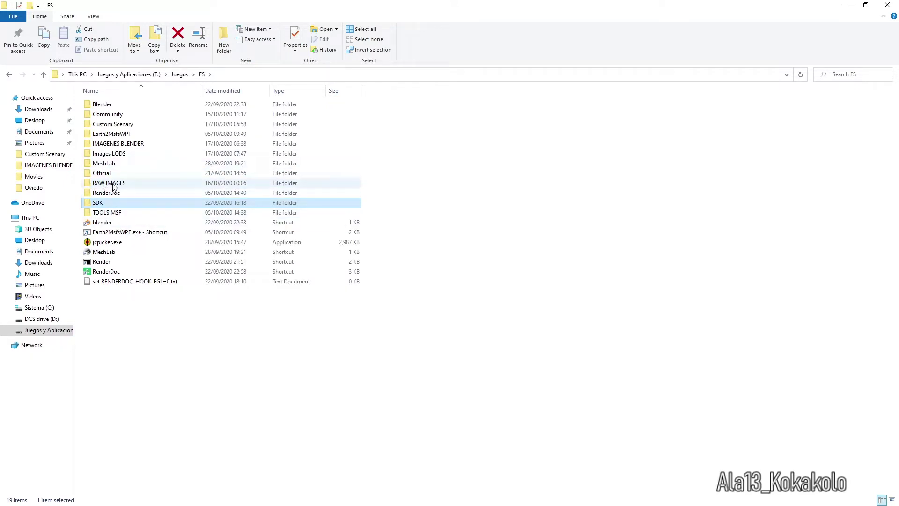
double_click(112, 154)
double_click(118, 108)
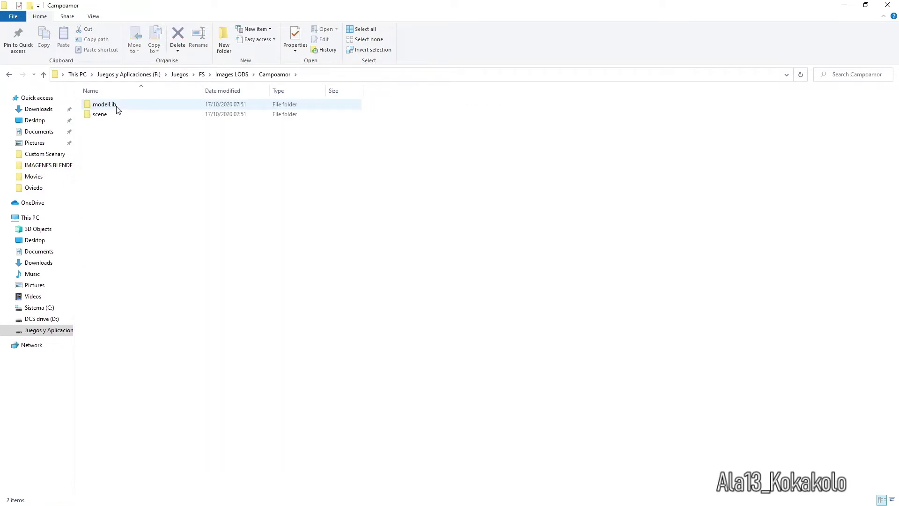
Step: Open the texture folder inside Campoamor's modelLib folder
double_click(118, 108)
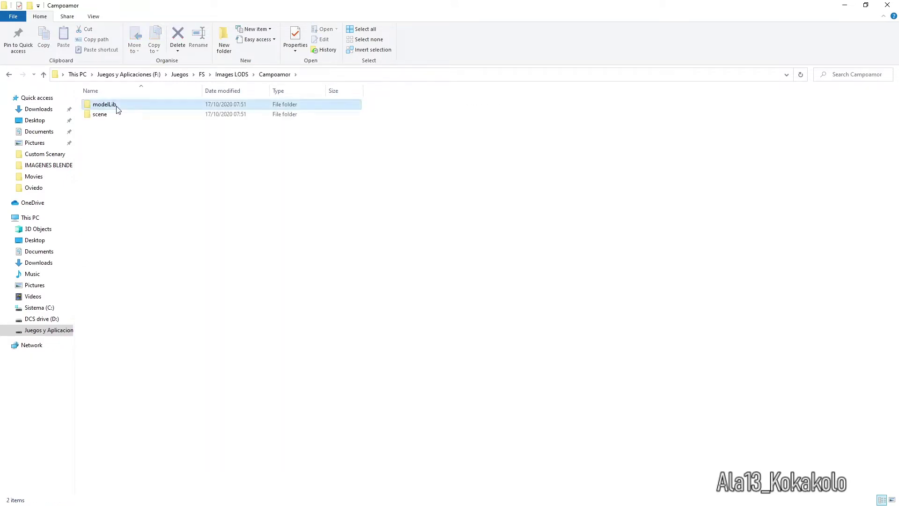
left_click(9, 74)
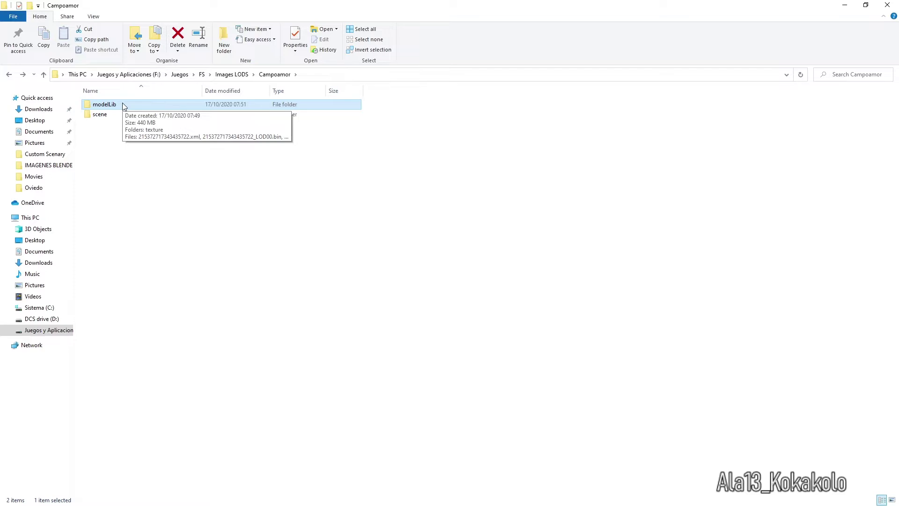
double_click(123, 104)
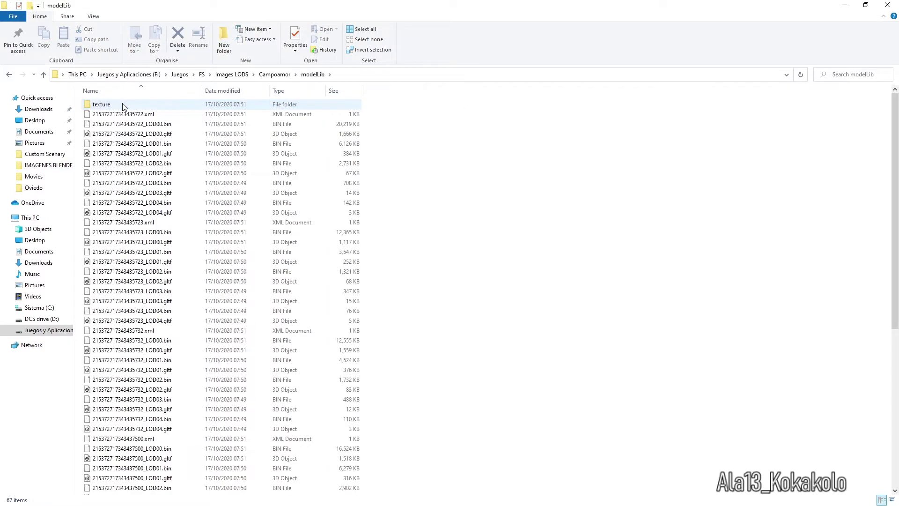
left_click(121, 104)
double_click(119, 104)
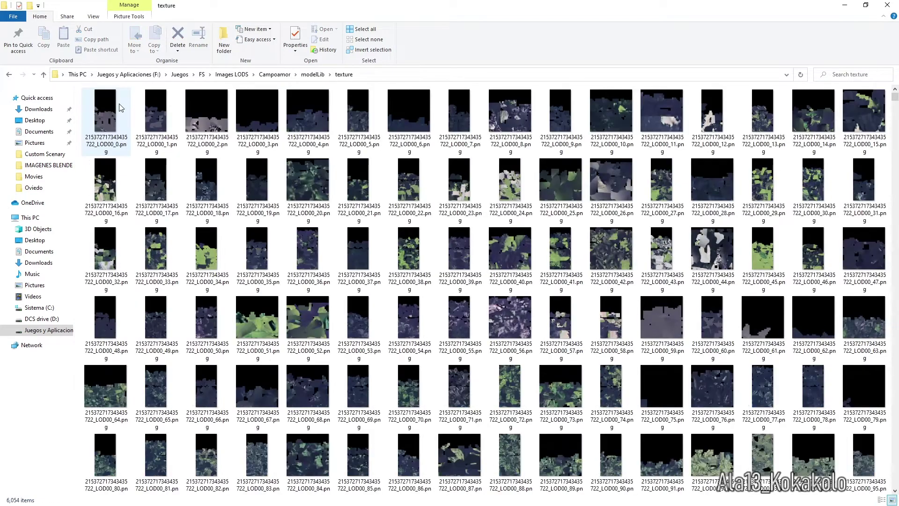
Step: Move all the PNG images from the texture folder up into the modelLib folder
key("ctrl+a")
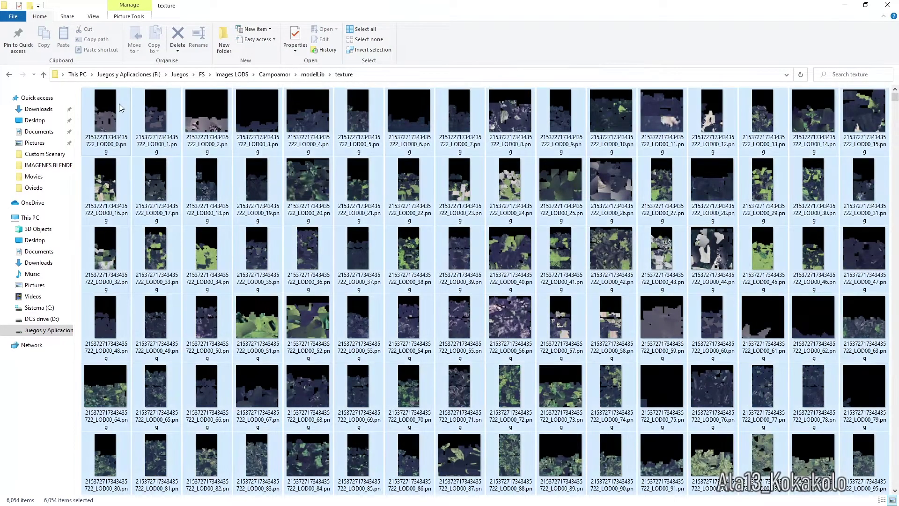
right_click(131, 109)
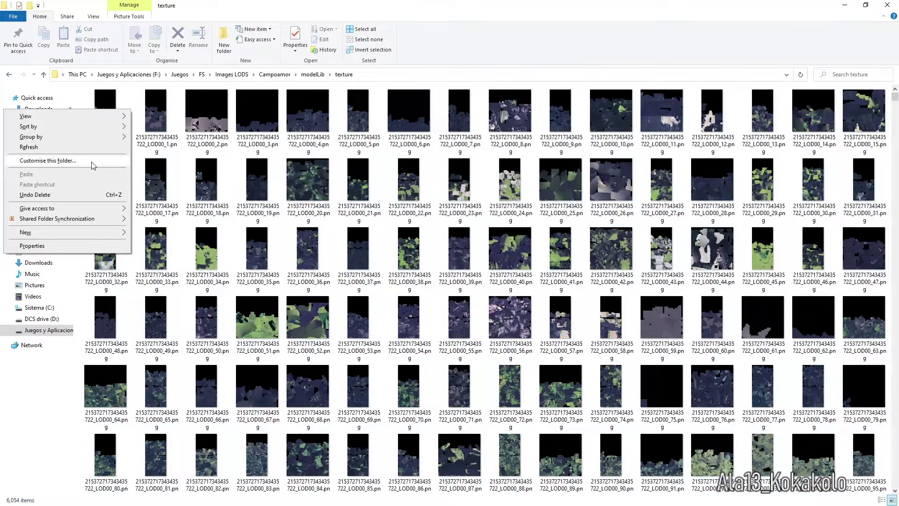
left_click(134, 102)
key("ctrl+a")
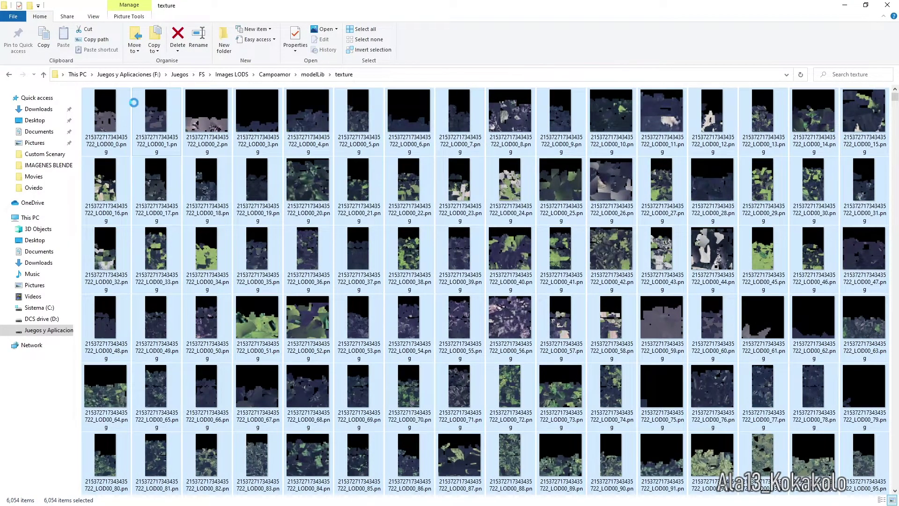
left_click(9, 75)
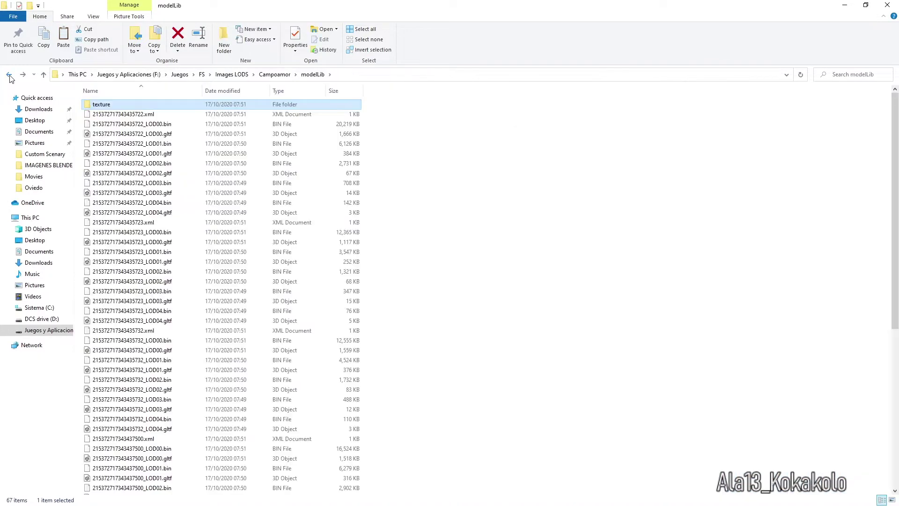
left_click(425, 196)
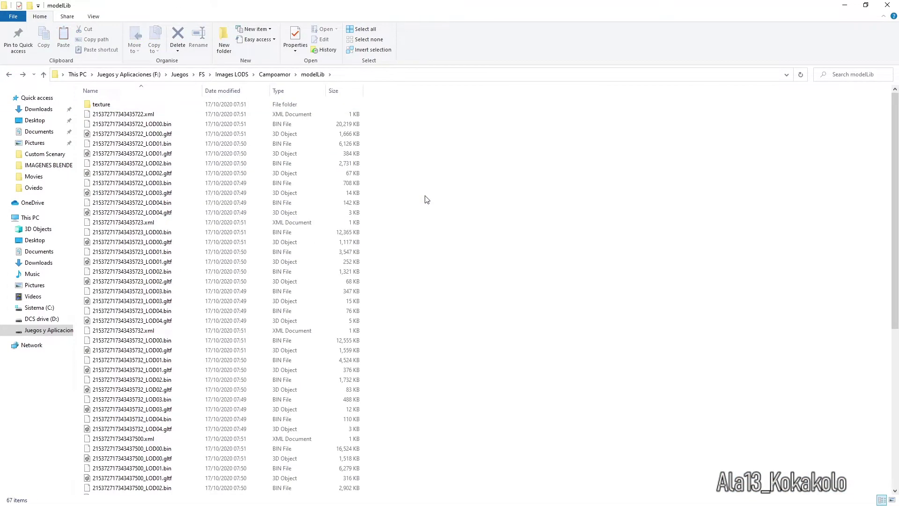
key("ctrl+v")
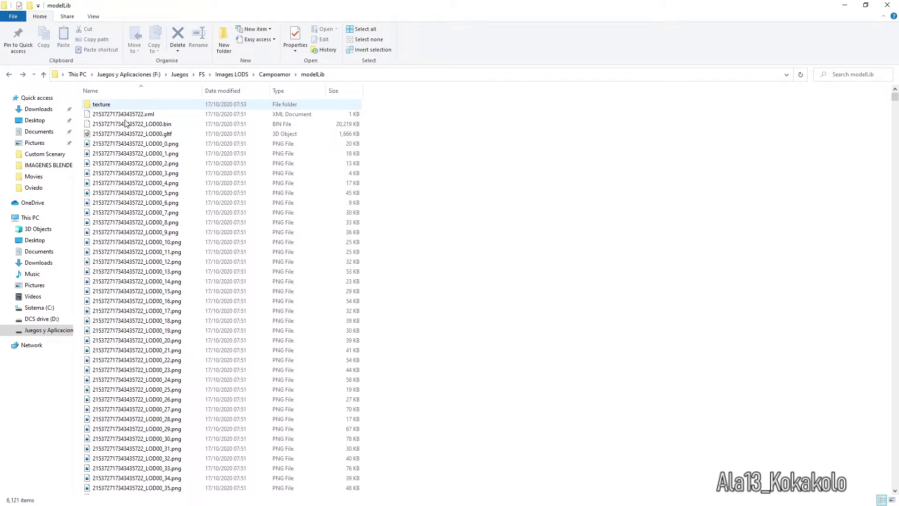
Step: Delete the texture folder from modelLib and return to the Campoamor folder
left_click(106, 108)
key("Delete")
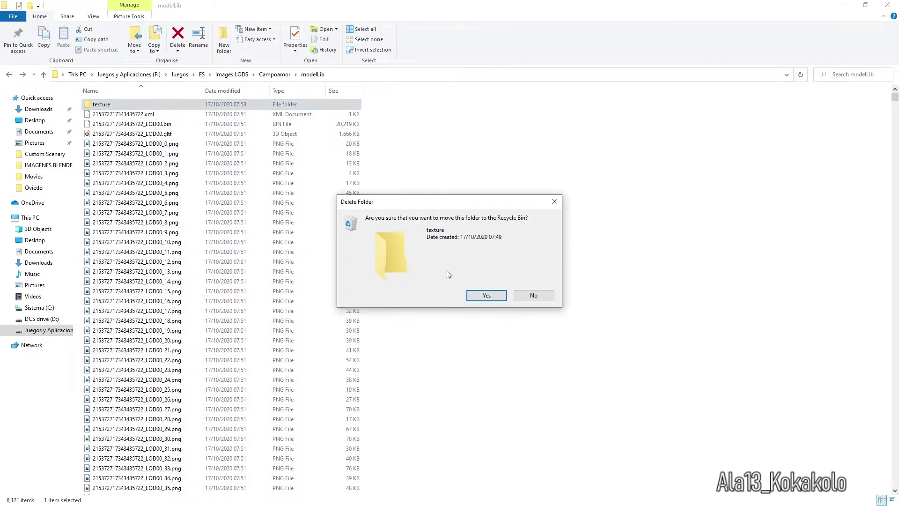
left_click(485, 296)
left_click(9, 74)
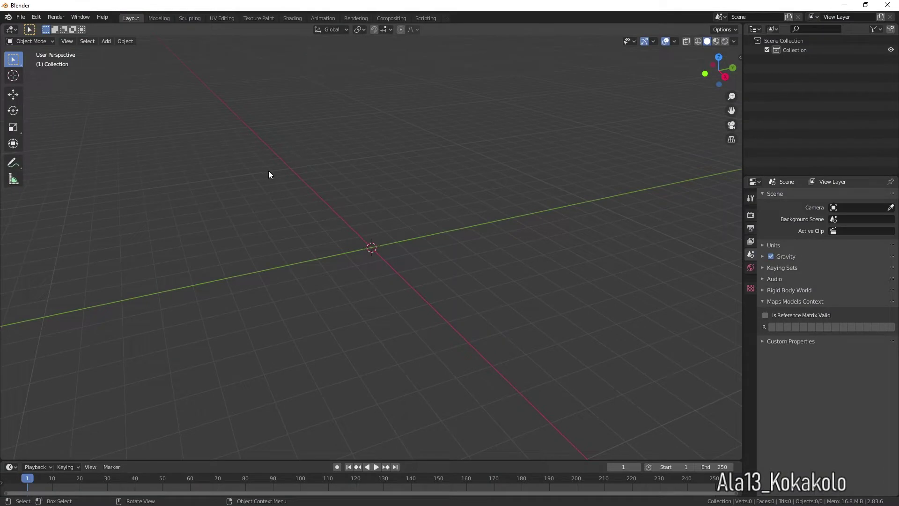
Step: Start a glTF 2.0 import and open Campoamor's modelLib folder to look through its files
left_click(21, 17)
mouse_move(54, 144)
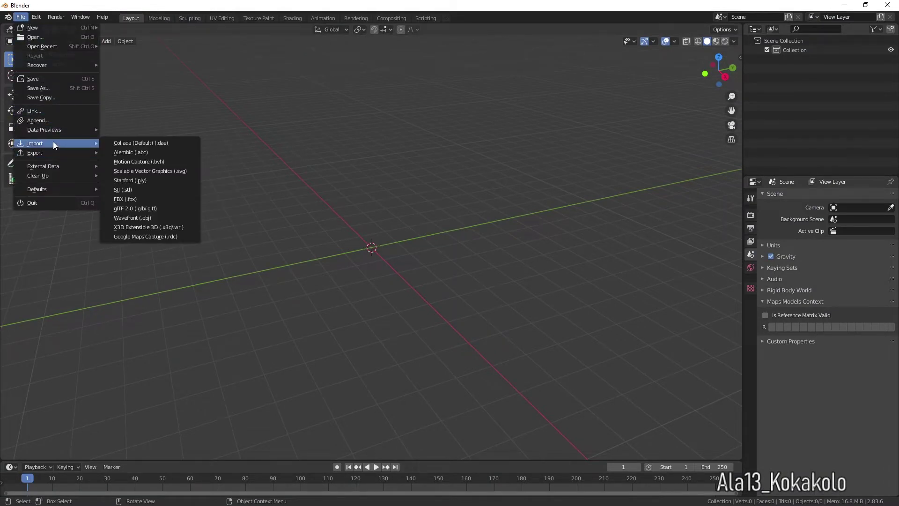
left_click(123, 210)
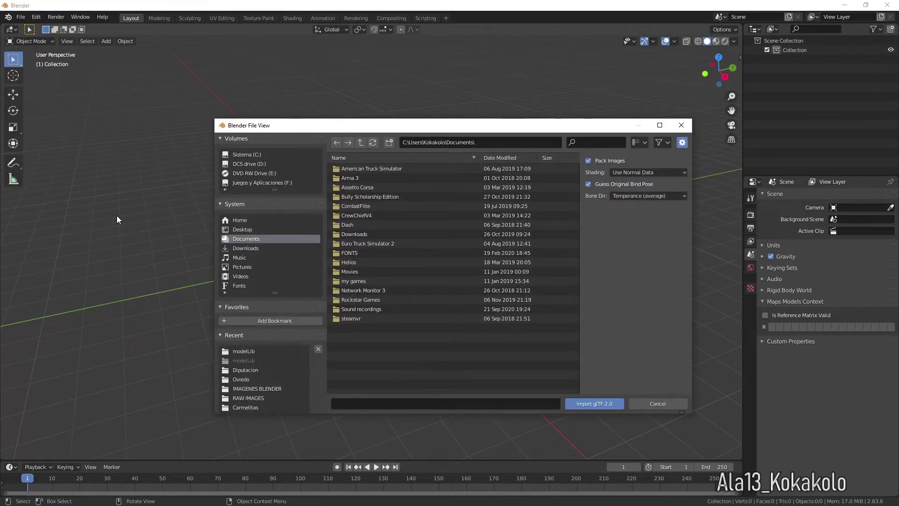
left_click(249, 351)
left_click(252, 370)
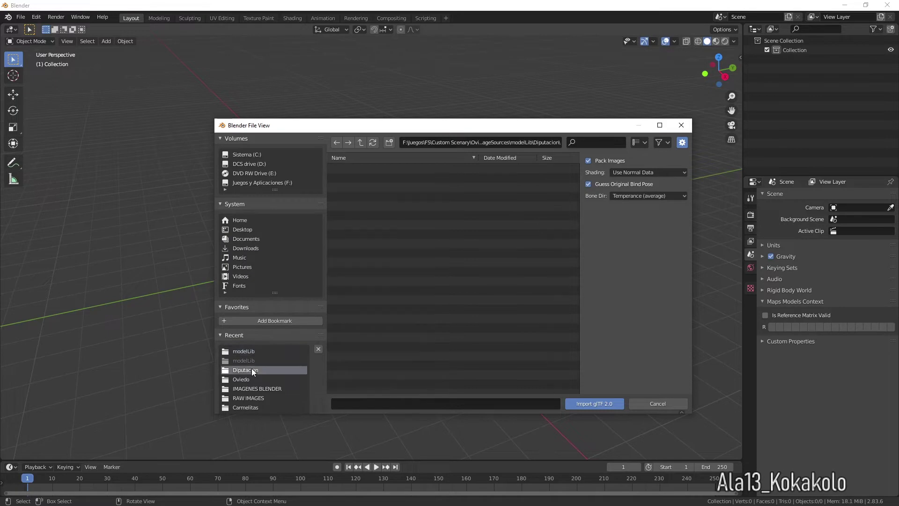
left_click(253, 351)
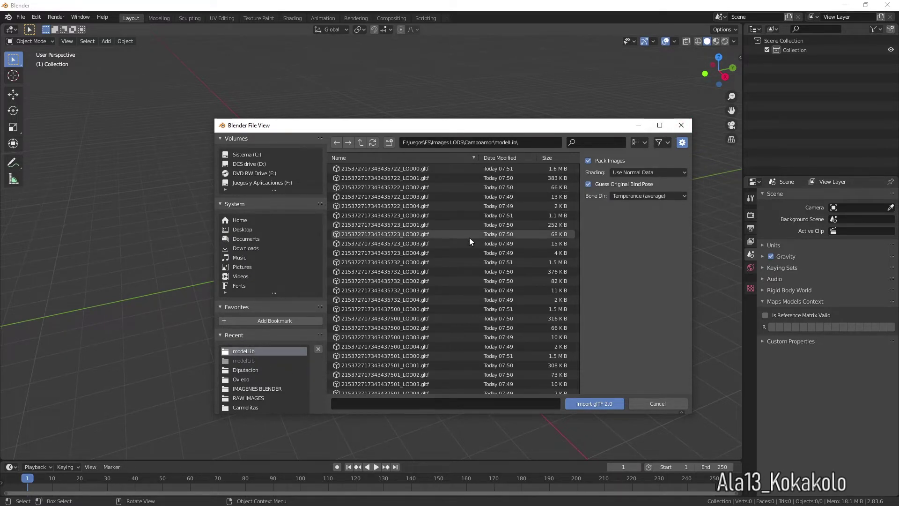
scroll(470, 238, "down", 3)
scroll(469, 238, "up", 3)
Step: Browse in the import file browser from F:\Juegos\FS through Images LODS and Campoamor into modelLib
left_click(243, 380)
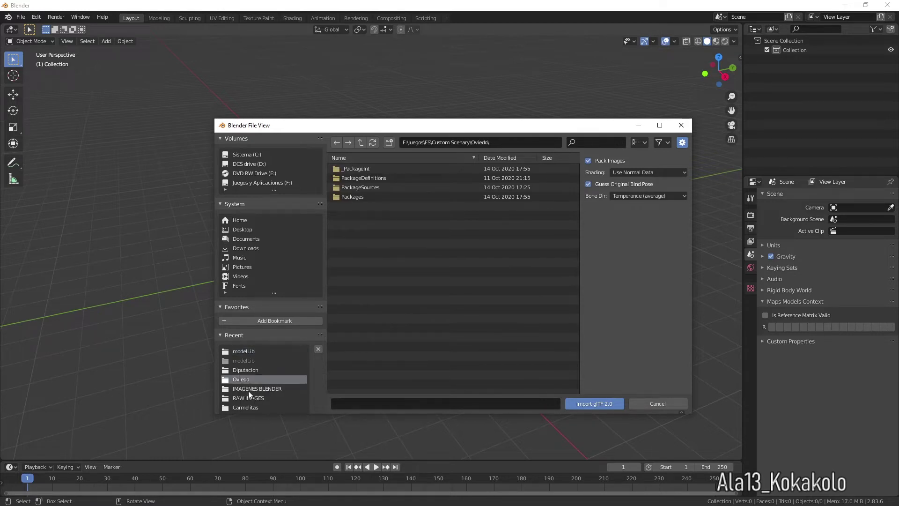
left_click(249, 389)
left_click(360, 142)
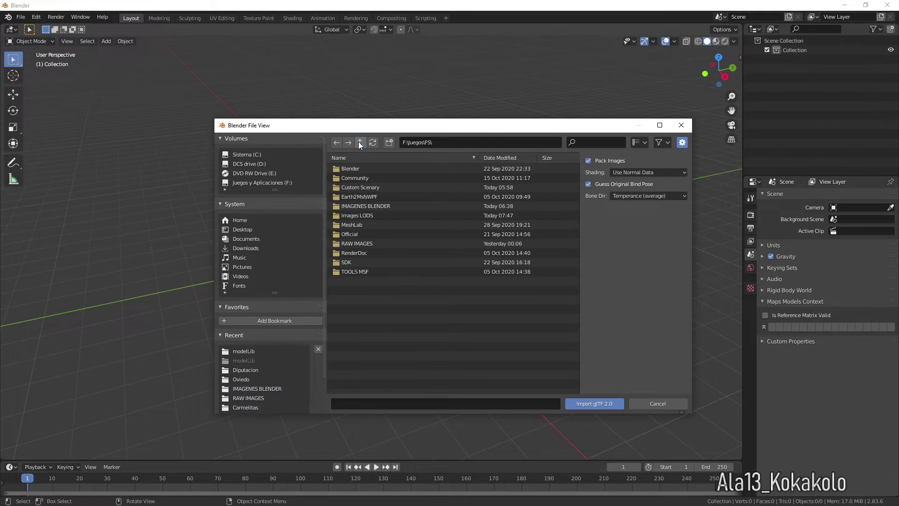
double_click(361, 215)
double_click(358, 169)
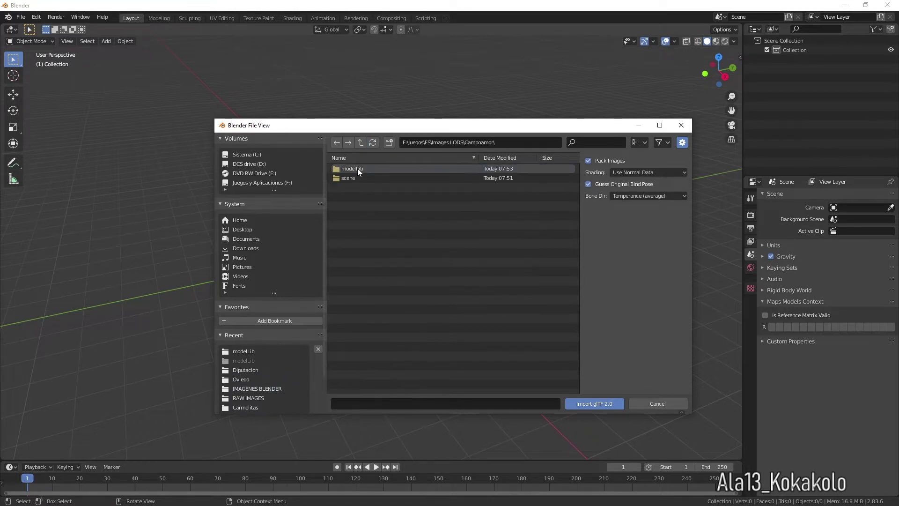
double_click(358, 168)
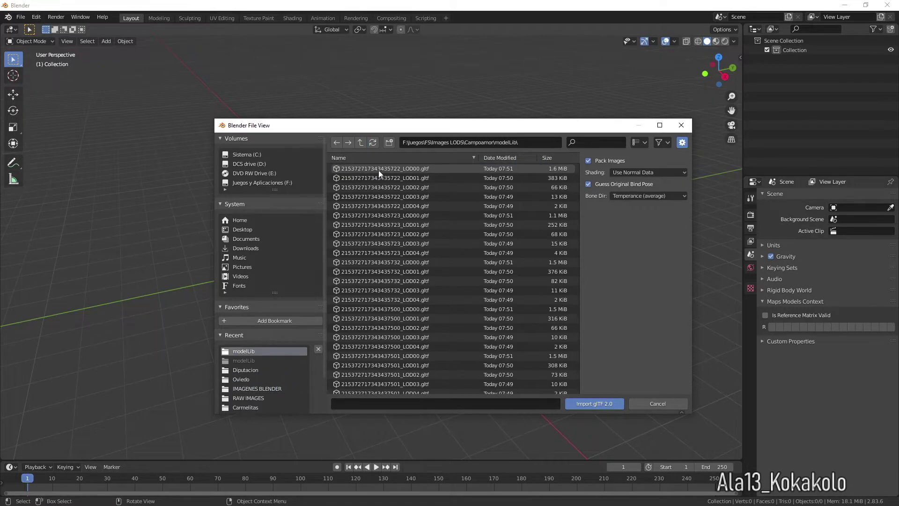
Step: Filter the modelLib files by lod00 and import all the matching LOD00 glTF files together
scroll(386, 178, "down", 5)
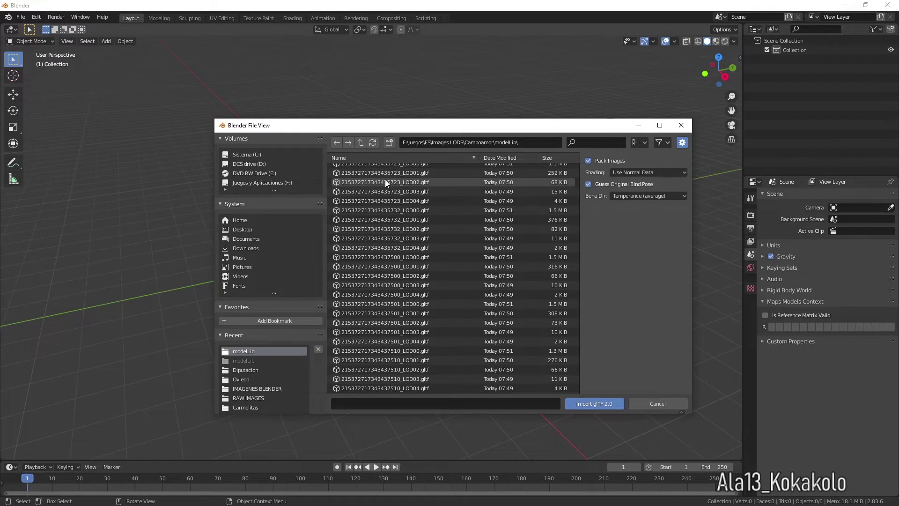
scroll(385, 180, "up", 3)
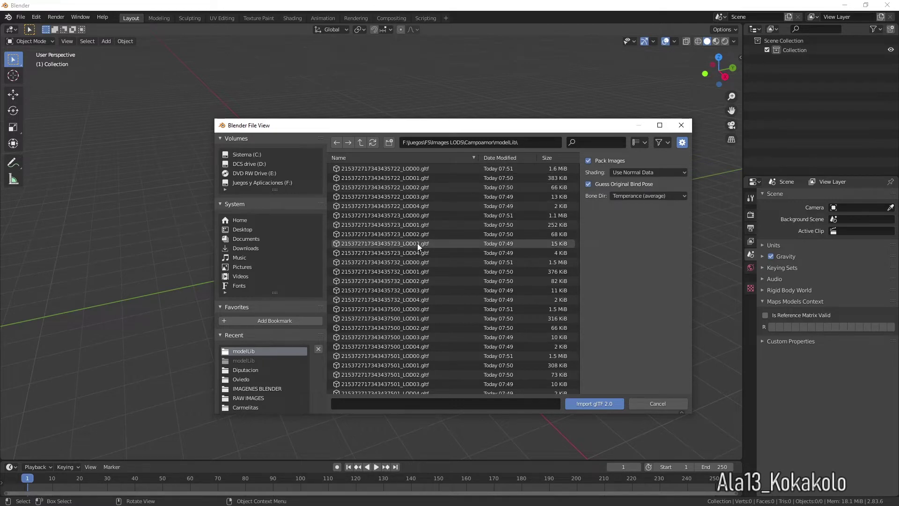
scroll(438, 321, "down", 3)
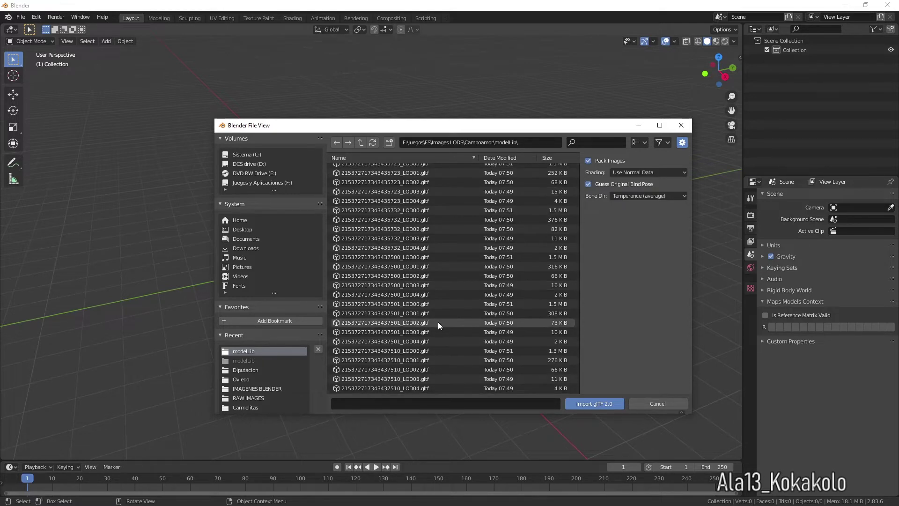
scroll(437, 322, "up", 3)
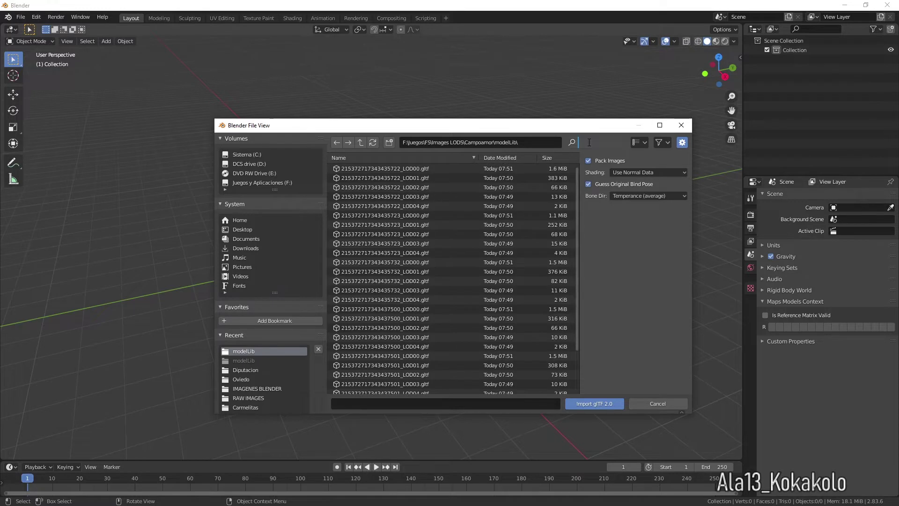
type("lod00")
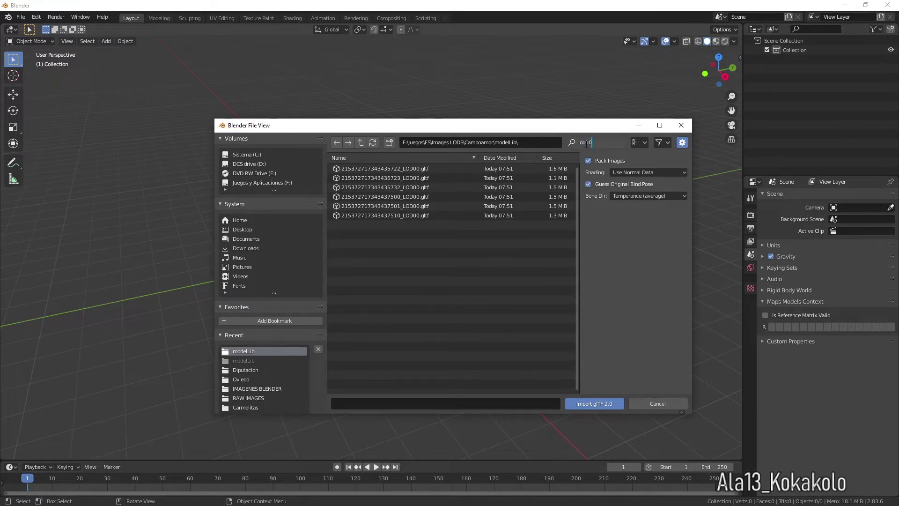
key("Return")
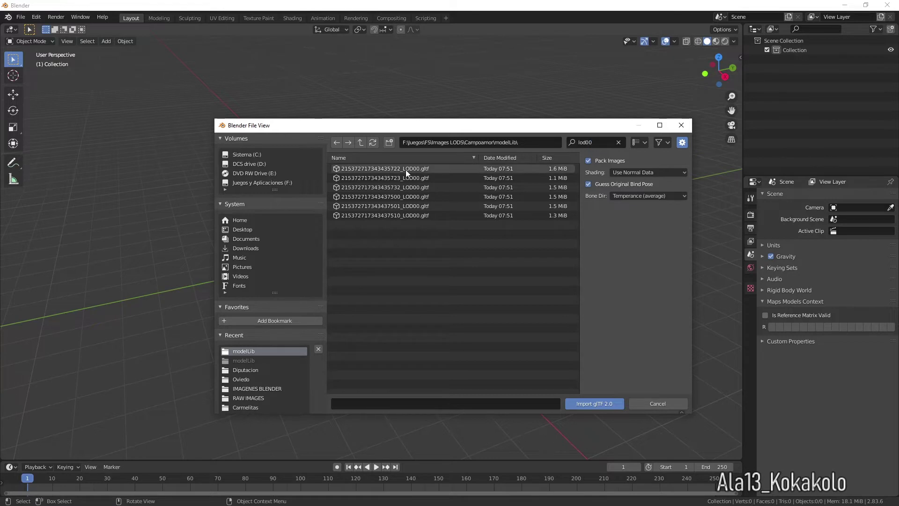
left_click(401, 215)
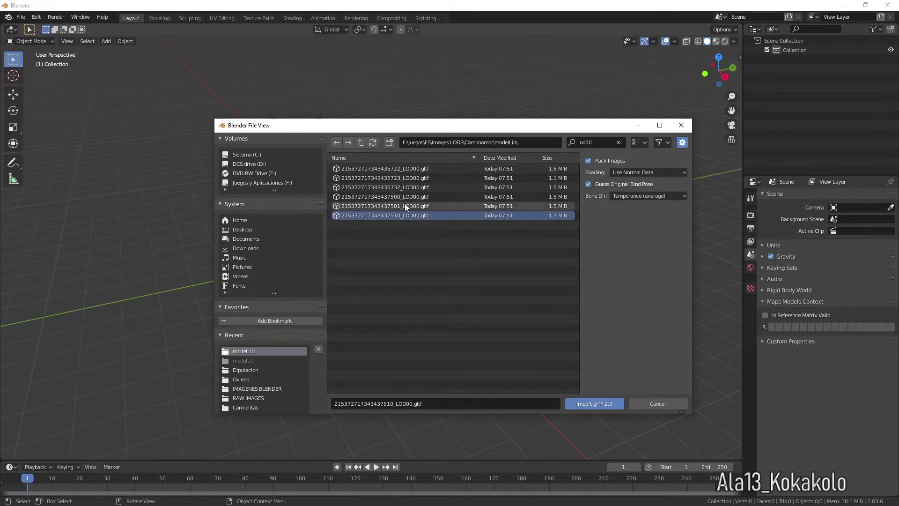
left_click(407, 168, "shift")
left_click(601, 403)
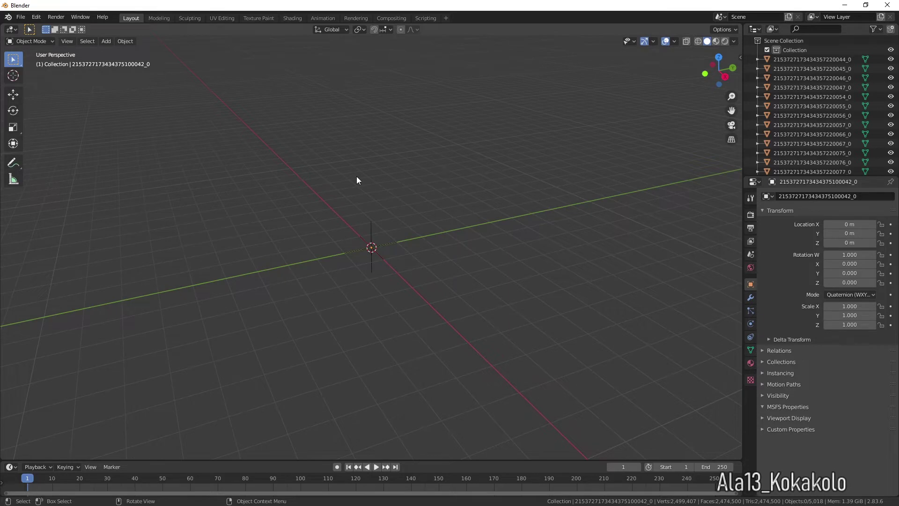
Step: Show the imported tiles in Material Preview shading and inspect the textured buildings, streets and park from several angles
scroll(408, 226, "down", 10)
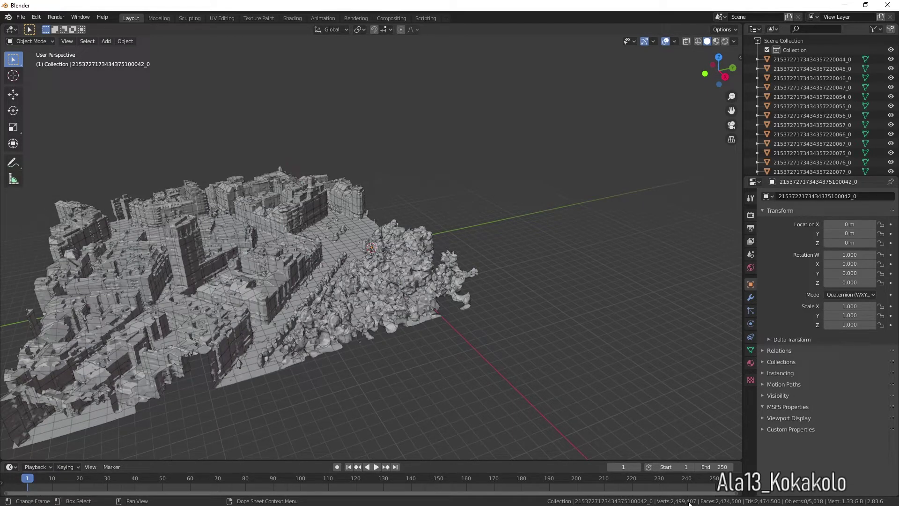
left_click(716, 42)
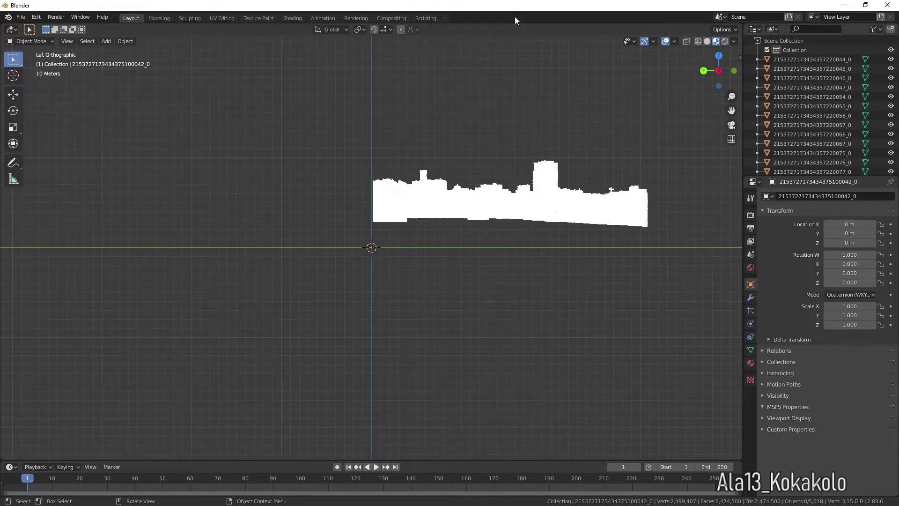
mouse_move(718, 76)
left_mouse_down()
mouse_move(714, 52)
mouse_move(721, 71)
mouse_move(712, 80)
left_mouse_up()
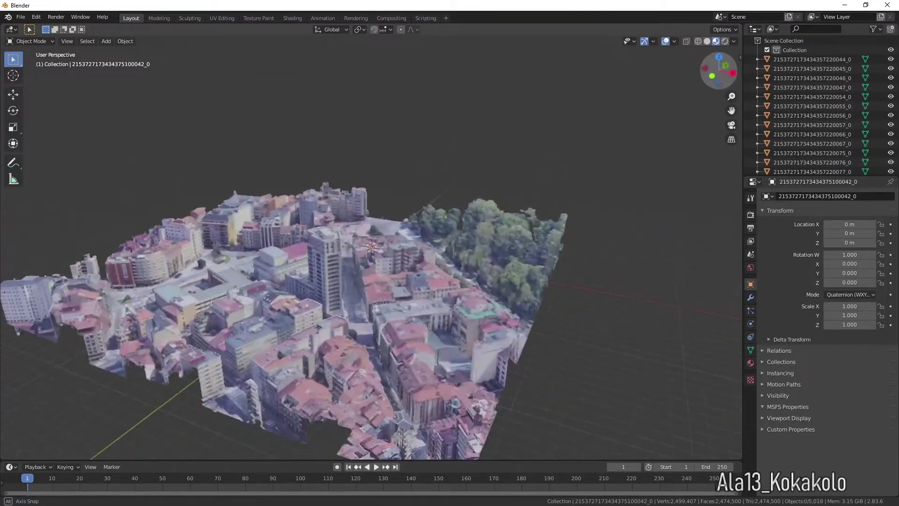
scroll(364, 353, "up", 5)
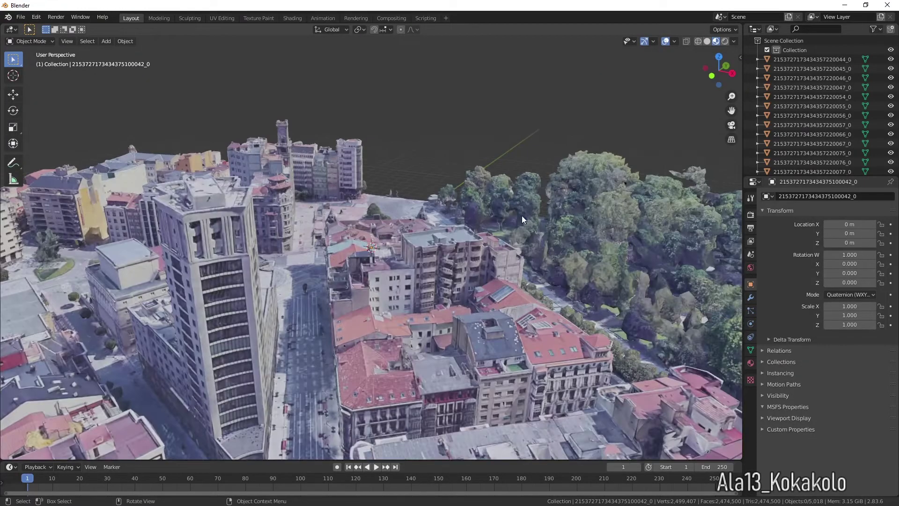
left_click_drag(716, 73, 695, 82)
scroll(503, 334, "up", 5)
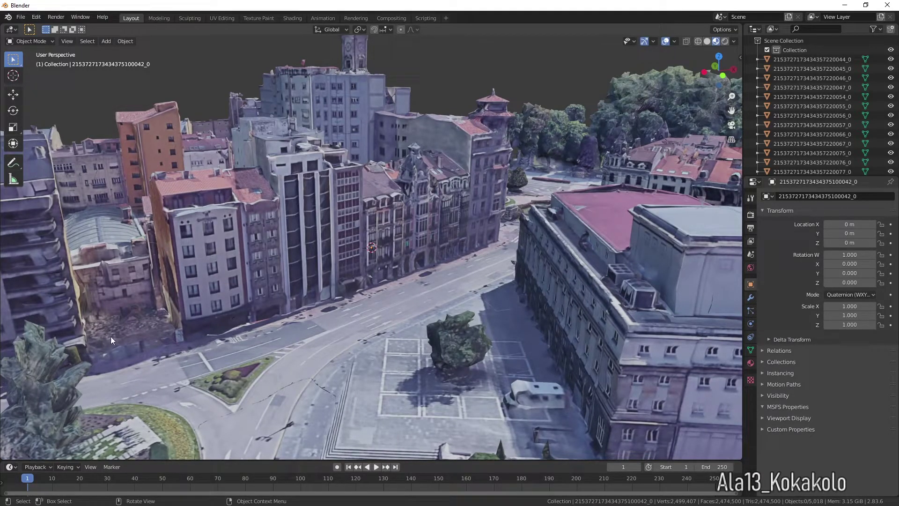
scroll(113, 248, "down", 5)
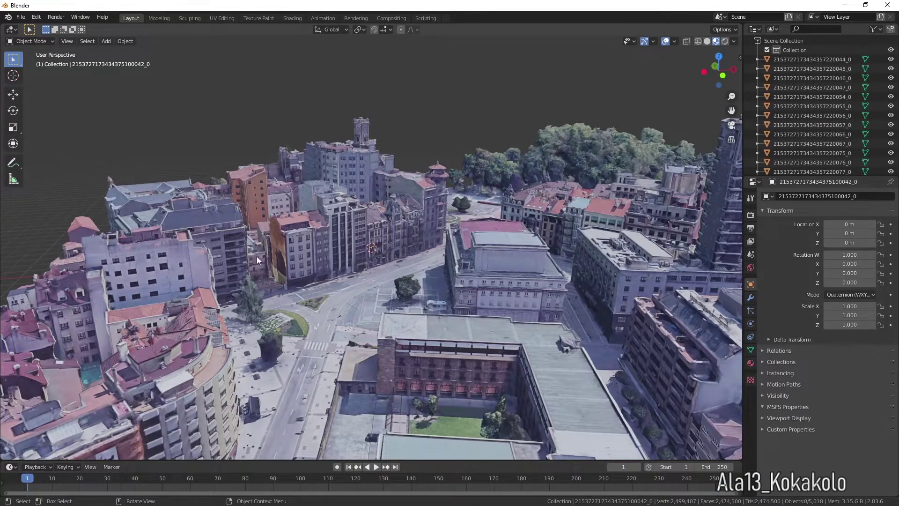
left_click_drag(716, 72, 696, 75)
scroll(462, 300, "up", 5)
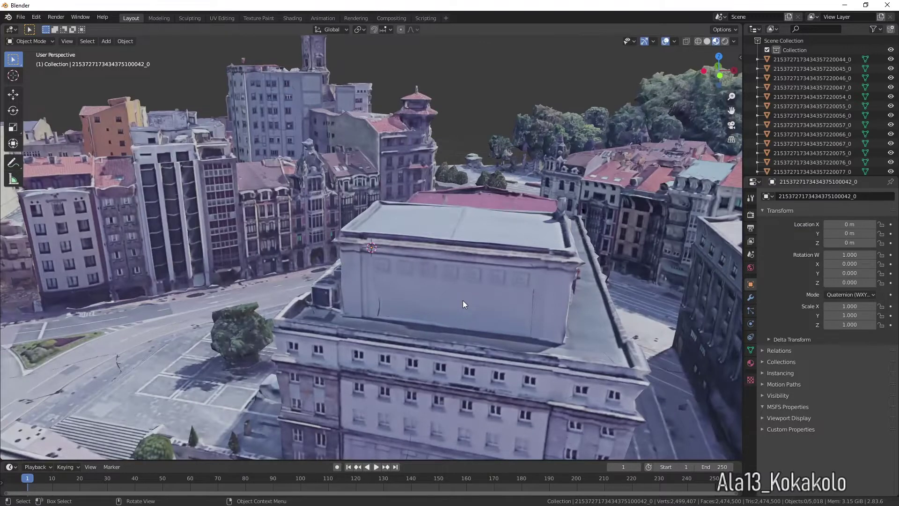
scroll(462, 300, "down", 7)
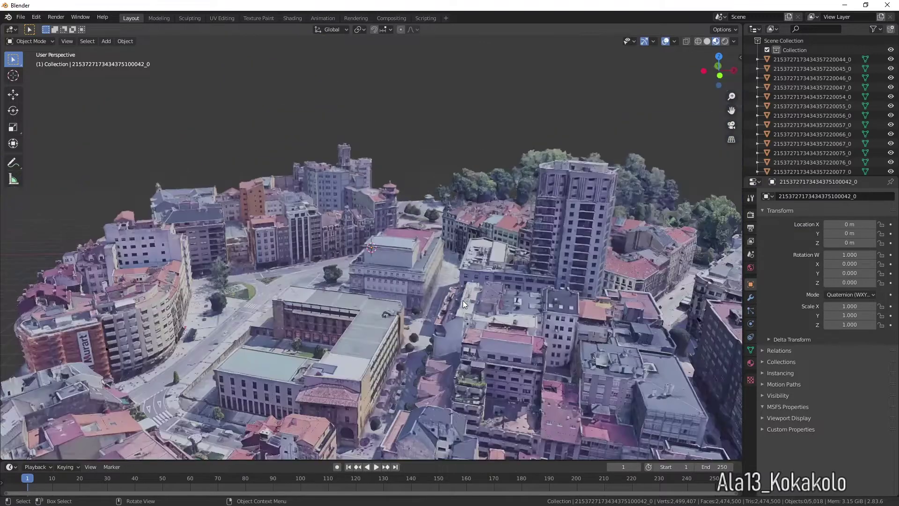
Step: Create a new General file without saving the current scene
left_click(27, 17)
mouse_move(29, 28)
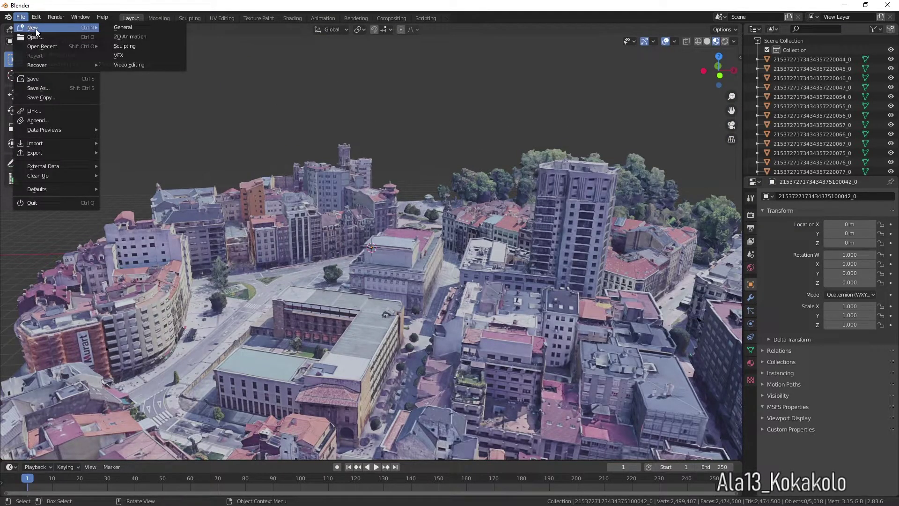
left_click(116, 27)
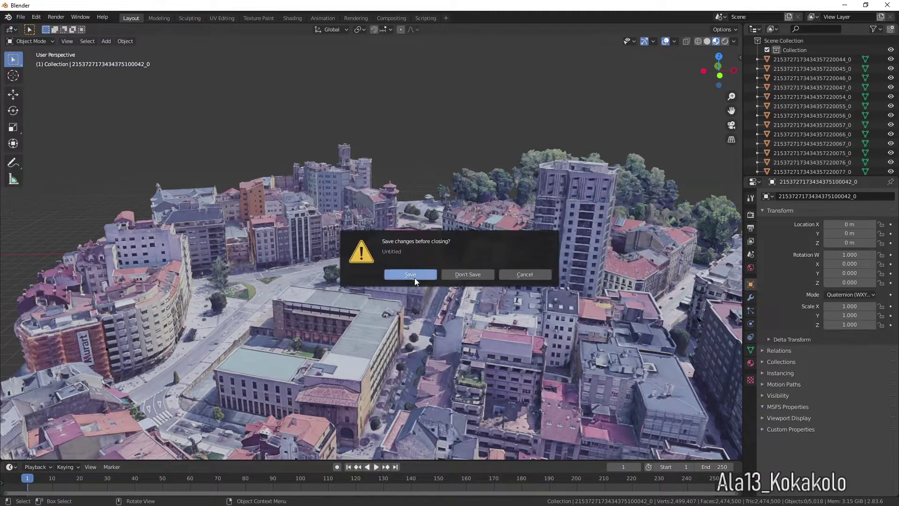
left_click(472, 275)
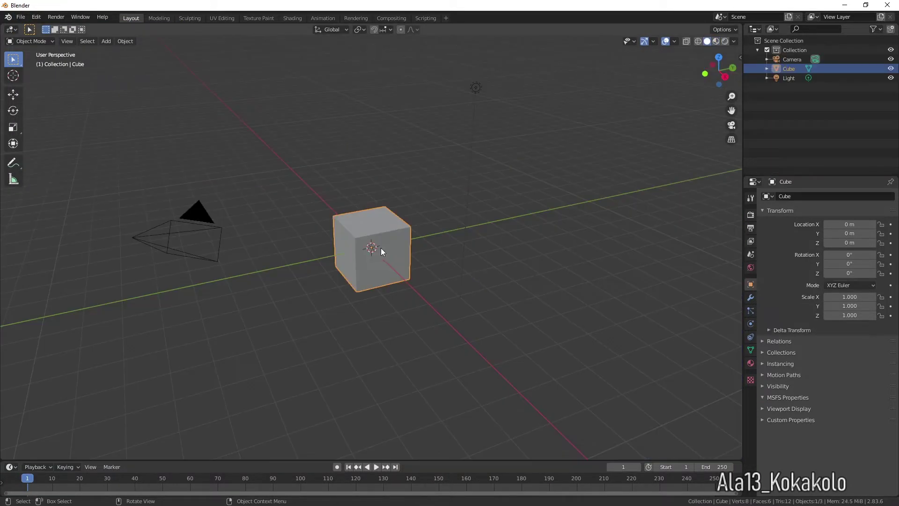
Step: Delete the default cube, camera and light to leave the scene empty
key("Delete")
left_click(205, 237)
key("Delete")
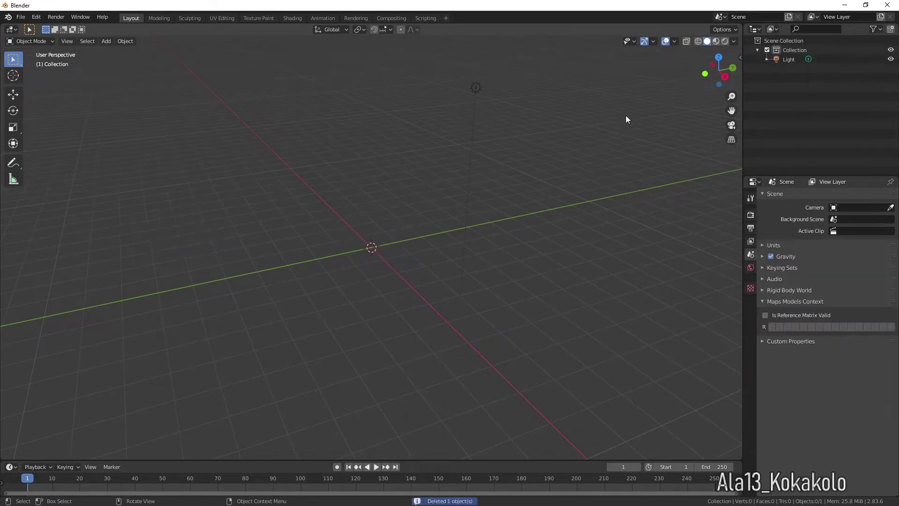
left_click(476, 89)
key("Delete")
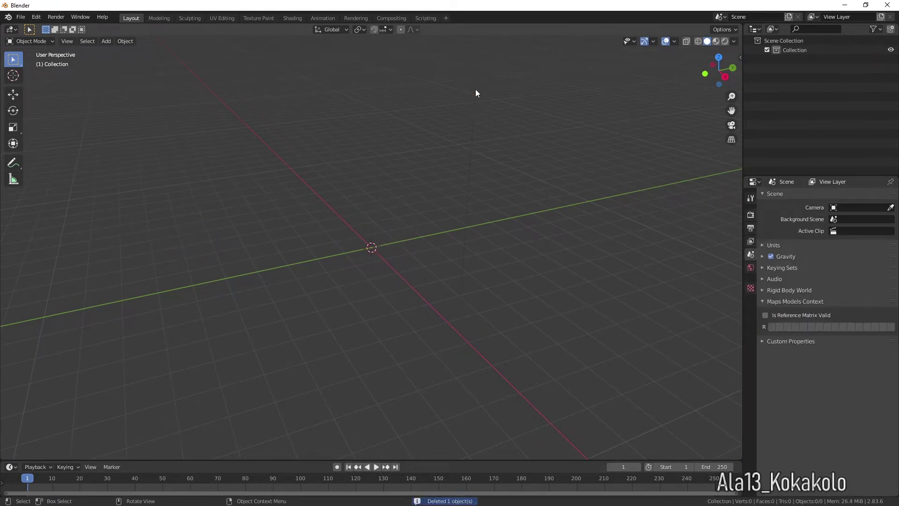
Step: Start a glTF 2.0 import and open the recent Campoamor modelLib folder
left_click(21, 18)
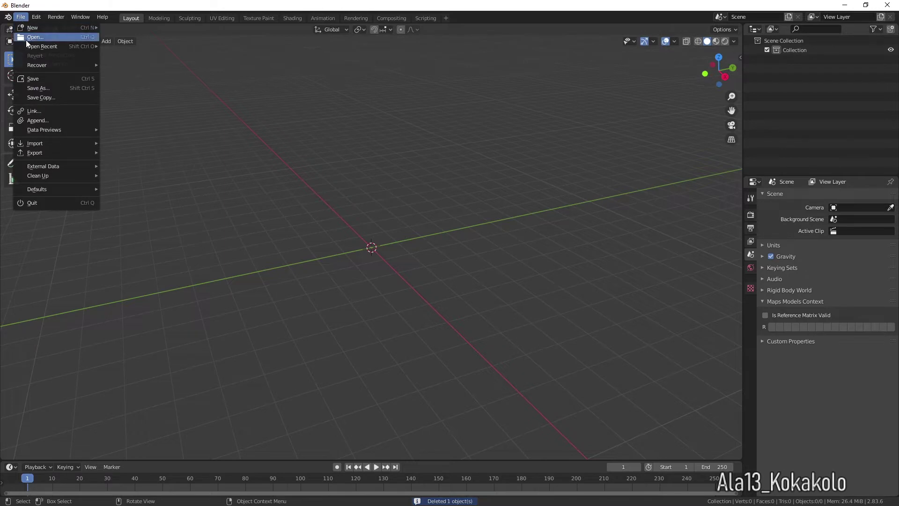
mouse_move(44, 142)
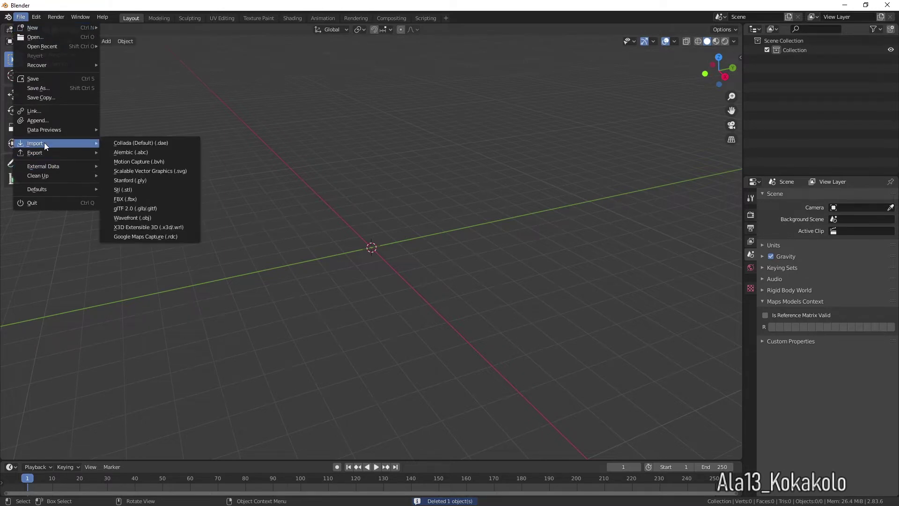
left_click(139, 209)
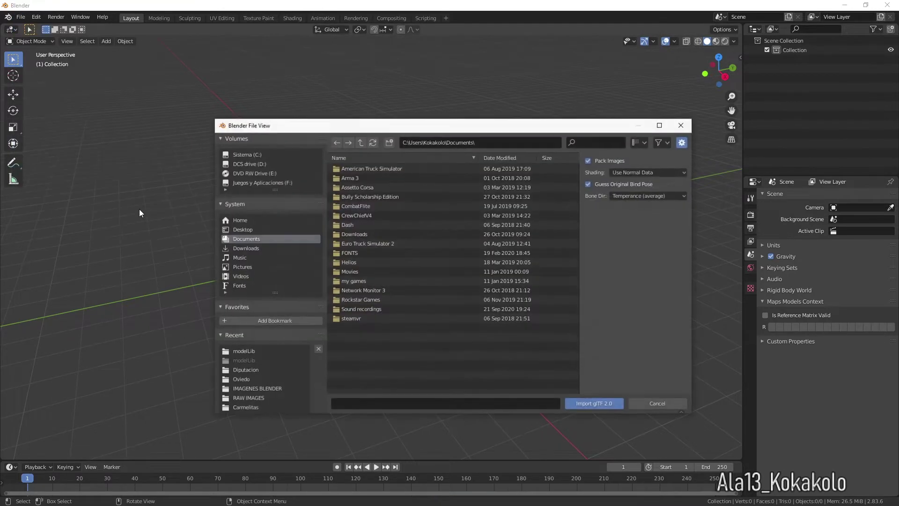
left_click(243, 351)
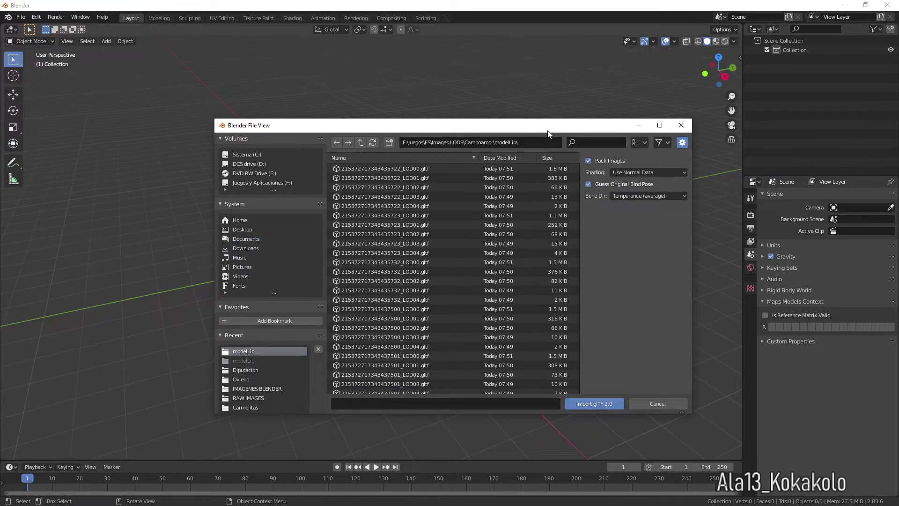
Step: Filter the modelLib files by lod02 and import all the matching LOD02 glTF files together
left_click(587, 141)
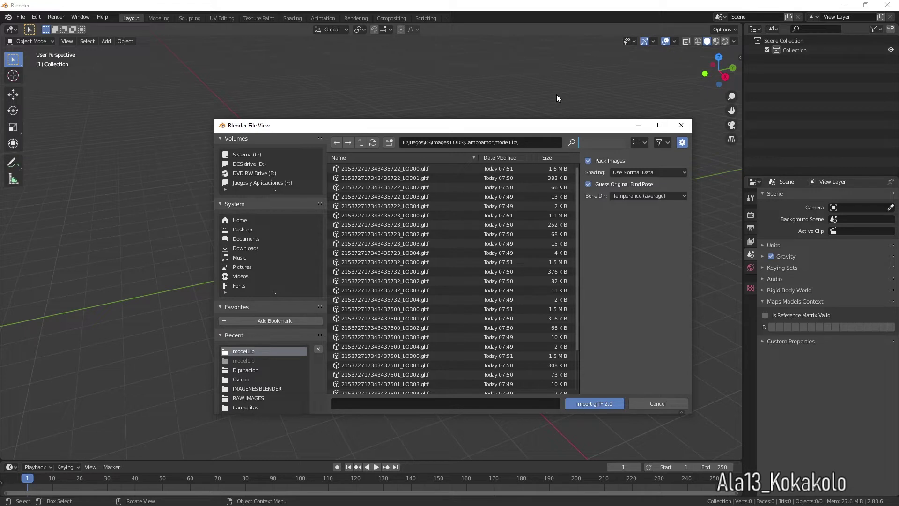
type("lod")
type("2")
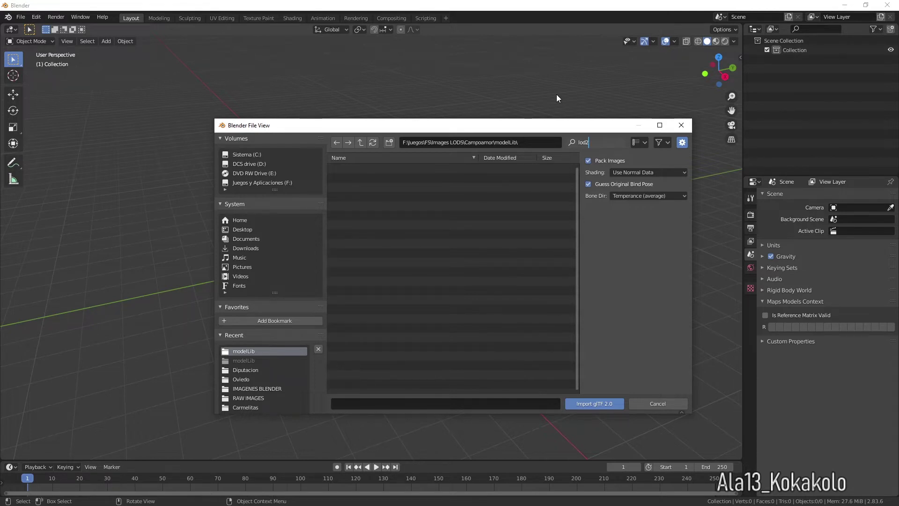
key("Left")
type("0")
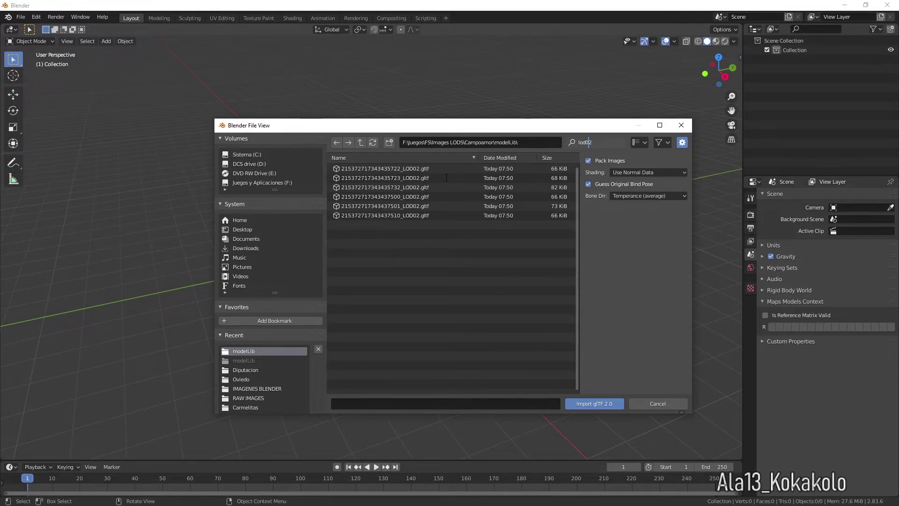
key("Return")
left_click(417, 168)
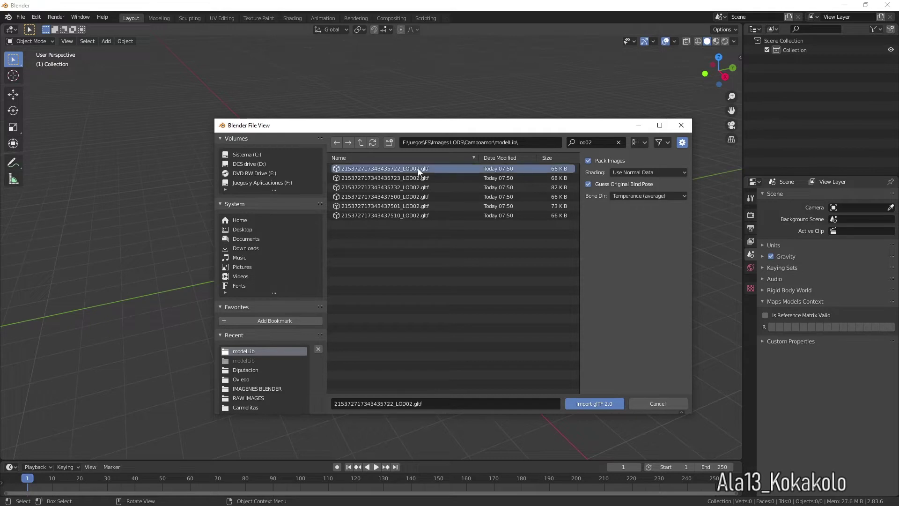
left_click(424, 215, "shift")
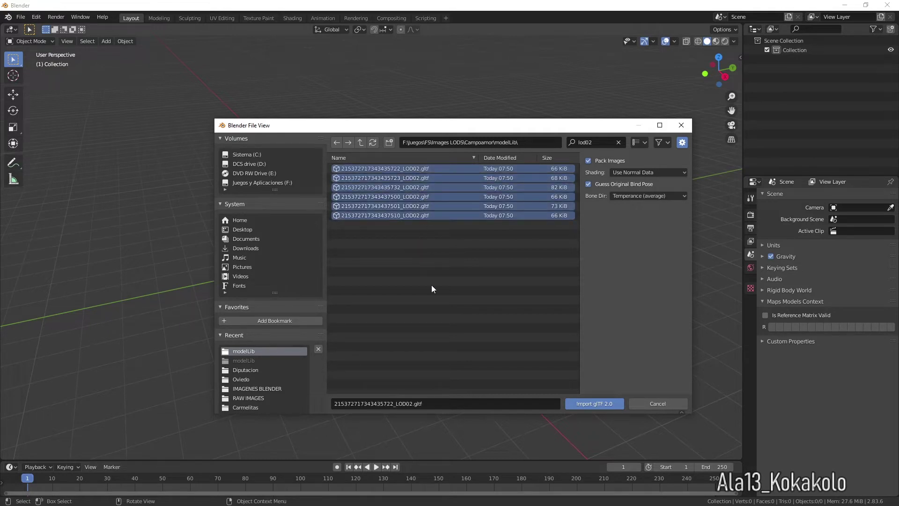
left_click(593, 401)
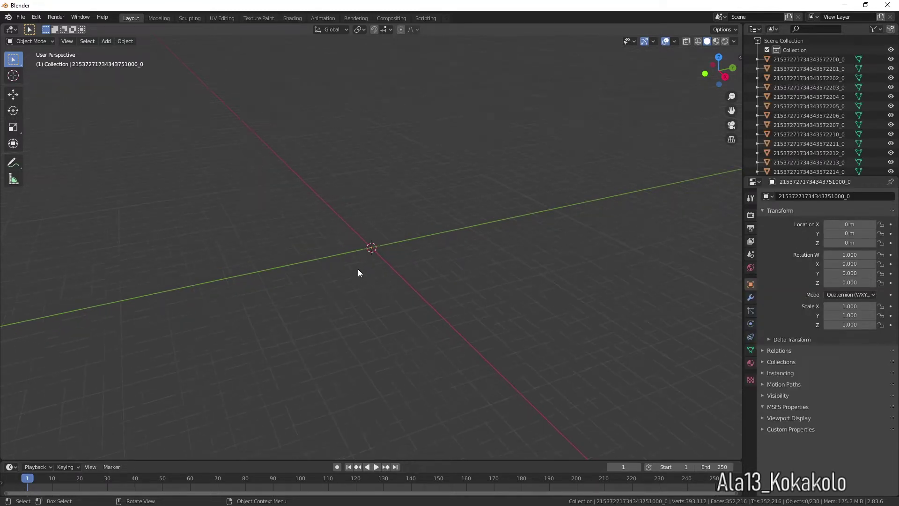
Step: Show the imported LOD02 tiles in Material Preview shading and inspect the buildings, plaza and park from several angles
scroll(357, 269, "down", 10)
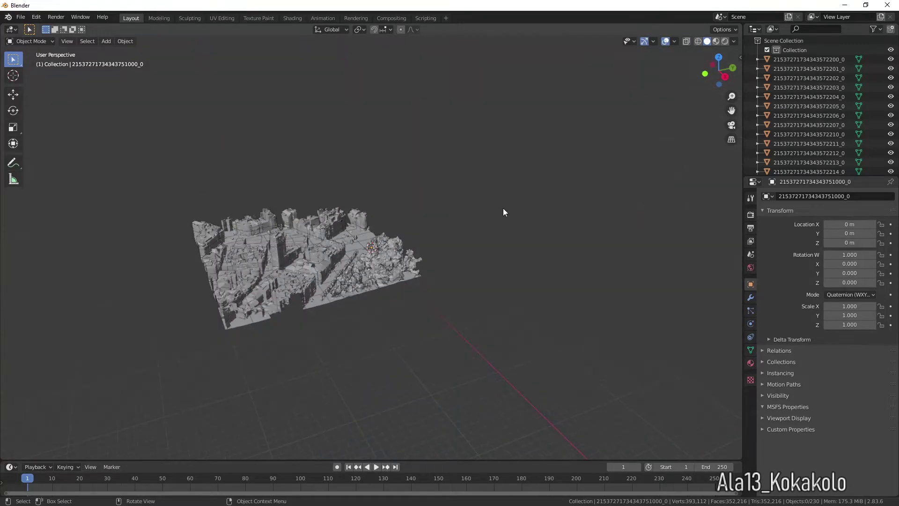
scroll(501, 201, "up", 5)
left_click_drag(737, 70, 708, 76)
scroll(328, 274, "up", 4)
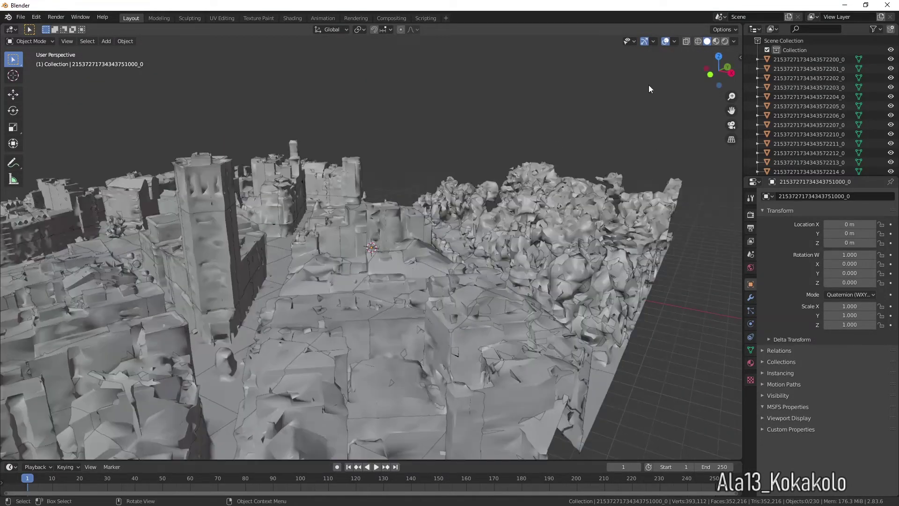
left_click(715, 41)
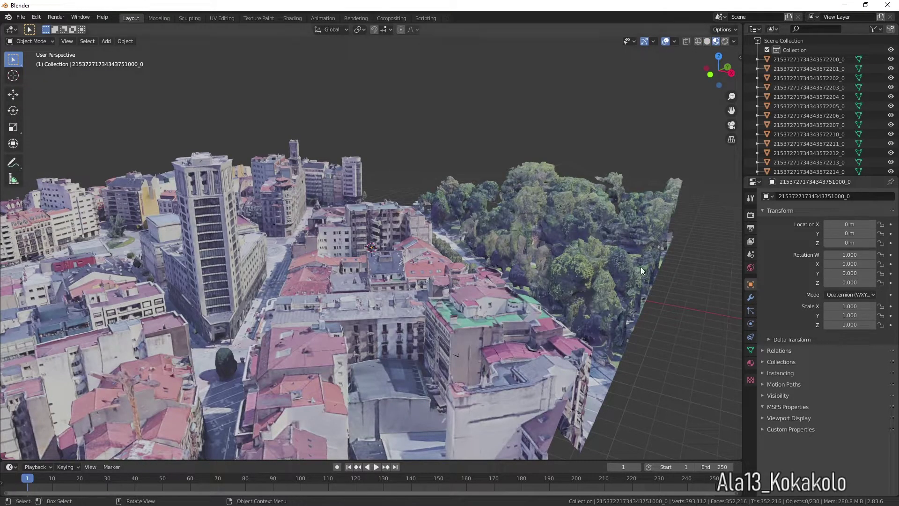
left_click_drag(724, 71, 708, 71)
scroll(473, 347, "up", 4)
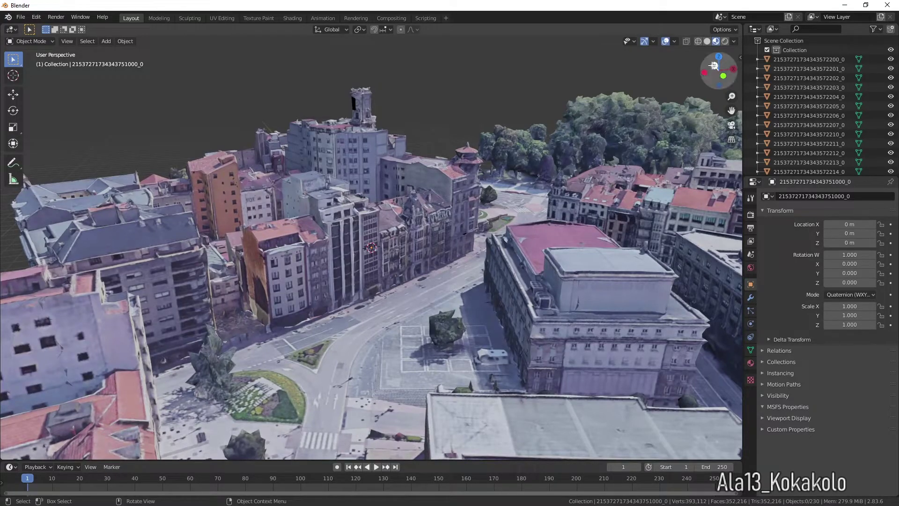
left_click_drag(719, 70, 678, 74)
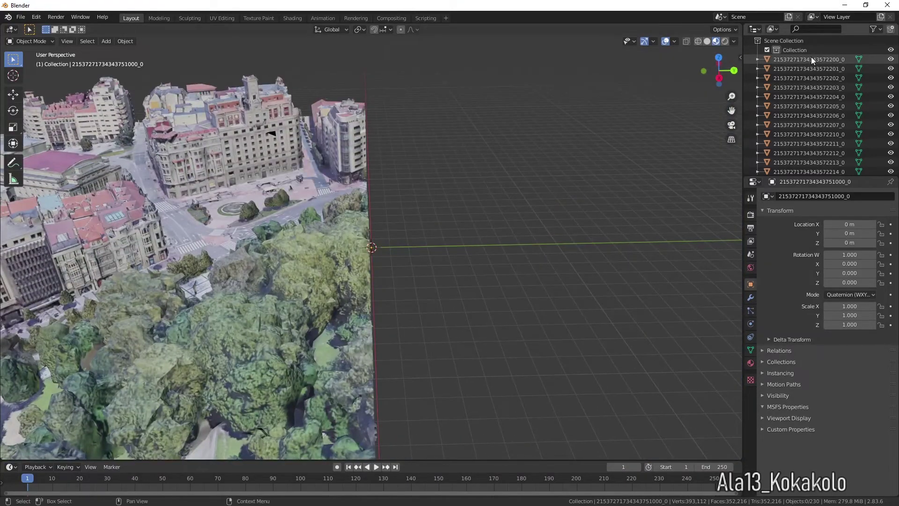
Step: Make the first tile in the object list active, select all the imported tiles and join them into one object
left_click(812, 59)
scroll(812, 60, "down", 15)
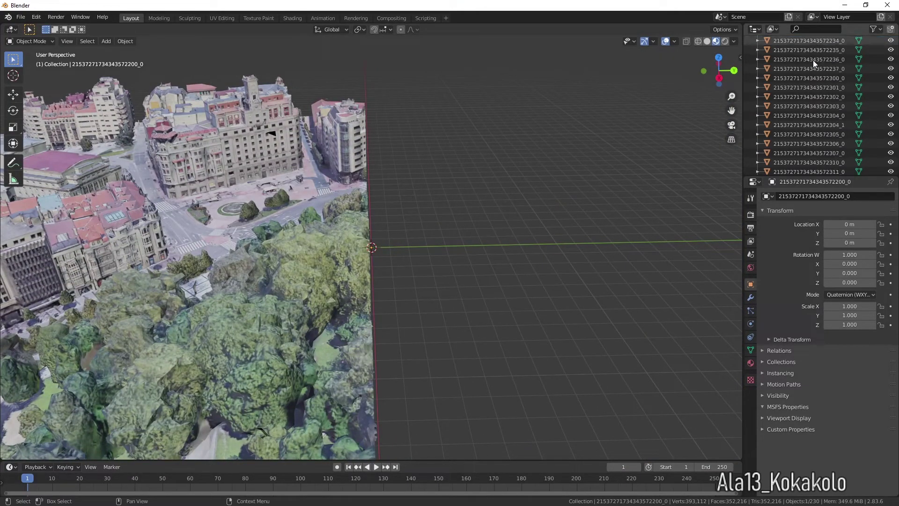
scroll(813, 61, "up", 5)
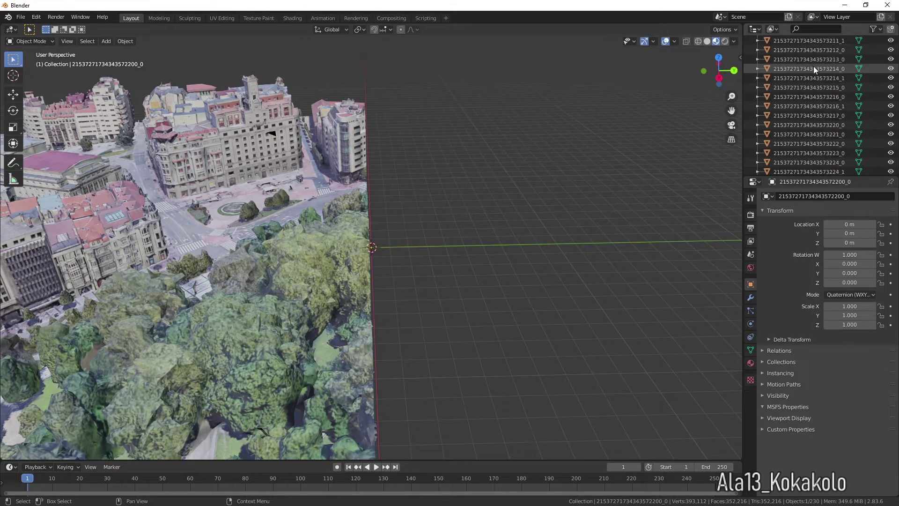
scroll(813, 66, "down", 5)
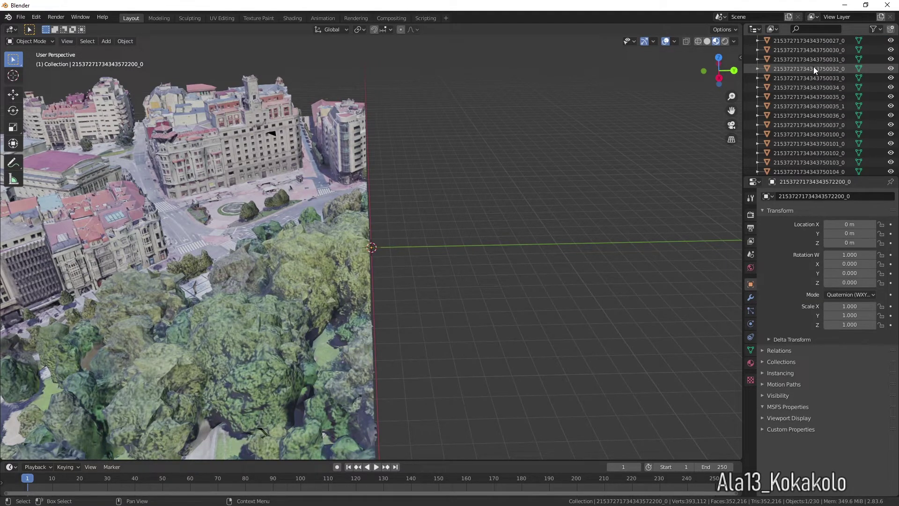
key("a")
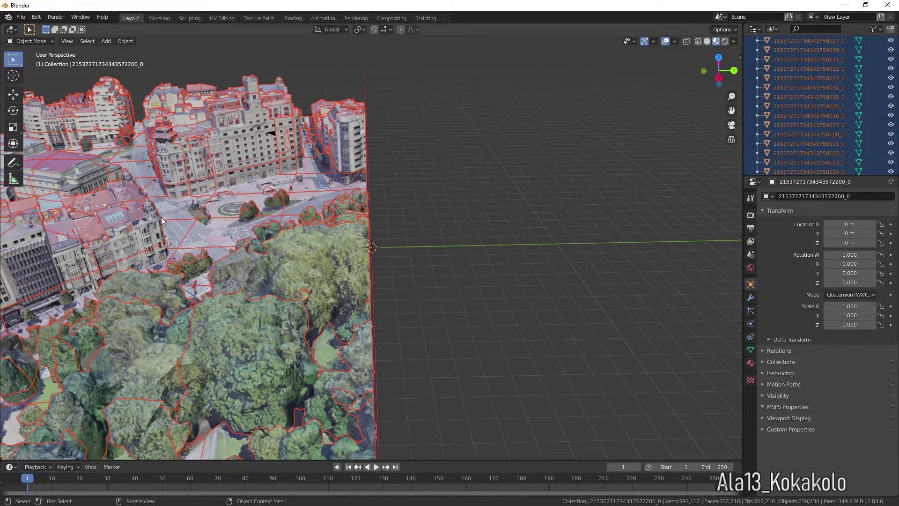
right_click(203, 234)
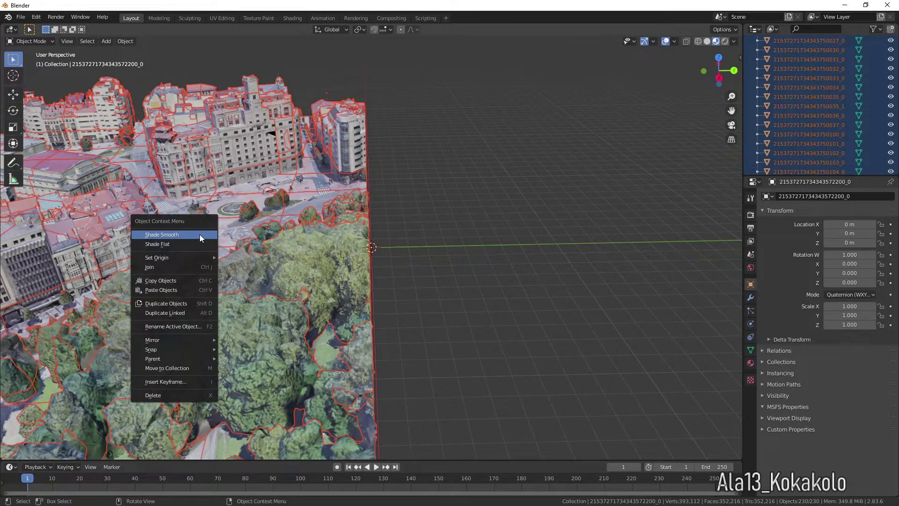
left_click(160, 268)
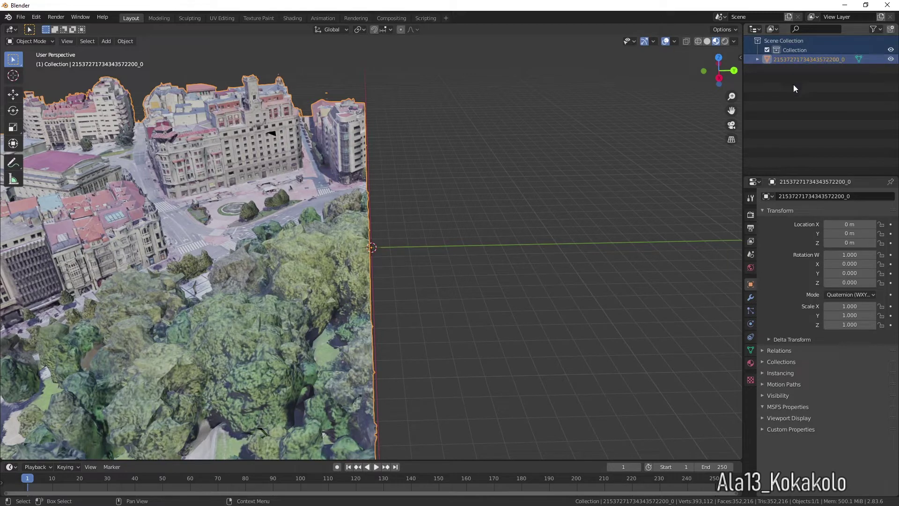
Step: Rename the joined city object as Campoamor Cerca
left_click(793, 60)
double_click(791, 59)
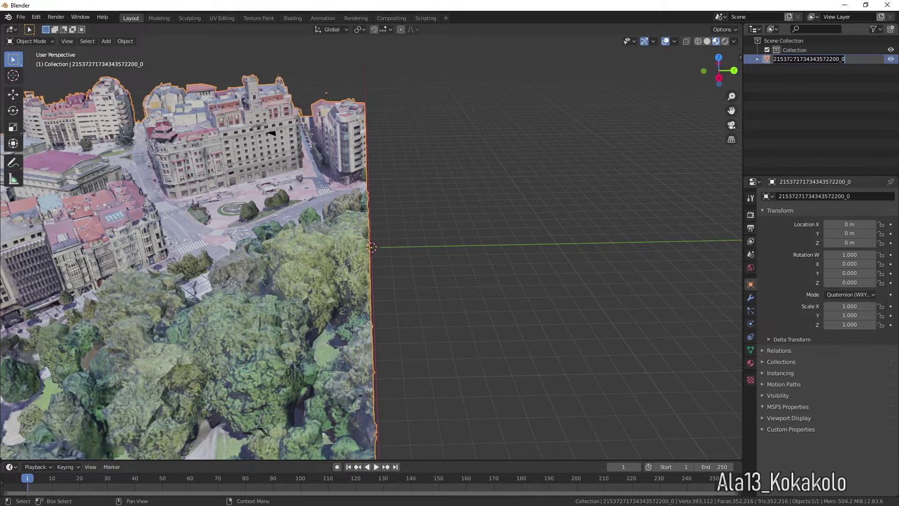
key("ctrl+a")
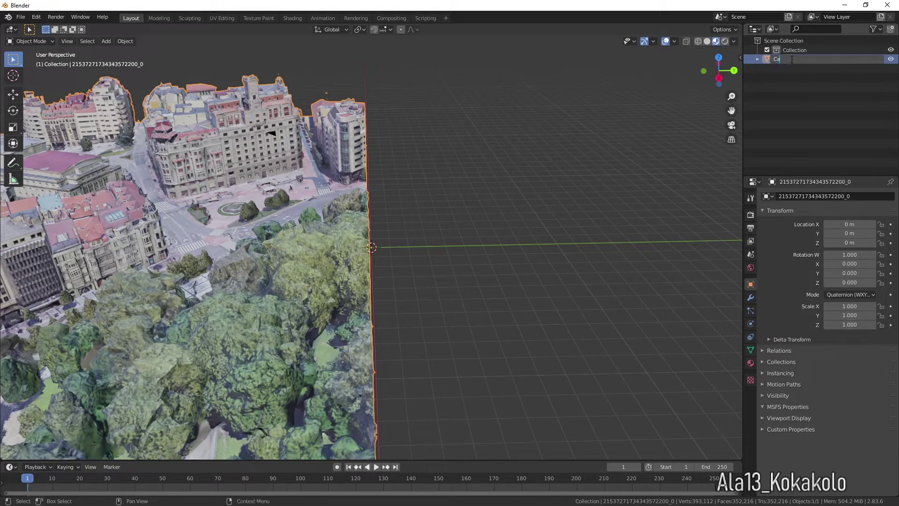
type("Campoamor Cerca")
key("Return")
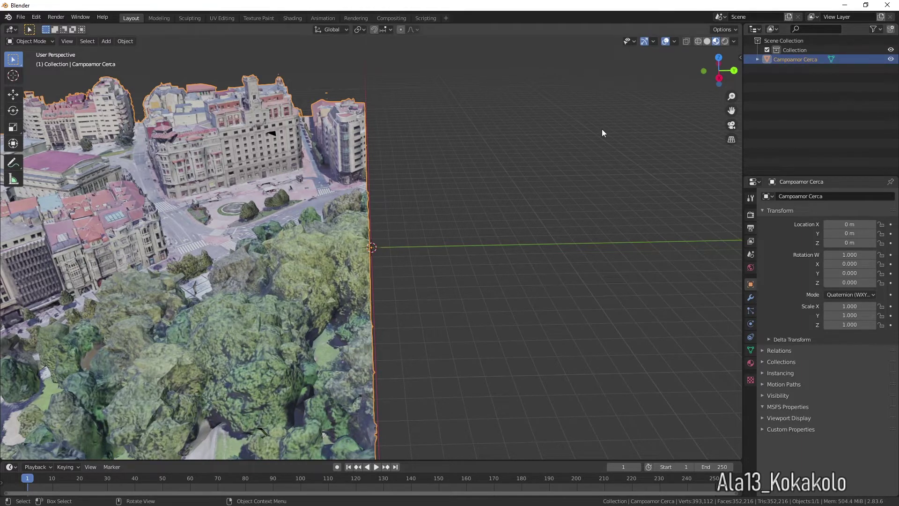
Step: Hide the Campoamor Cerca object in the viewport and move it into Collection
scroll(448, 187, "down", 2)
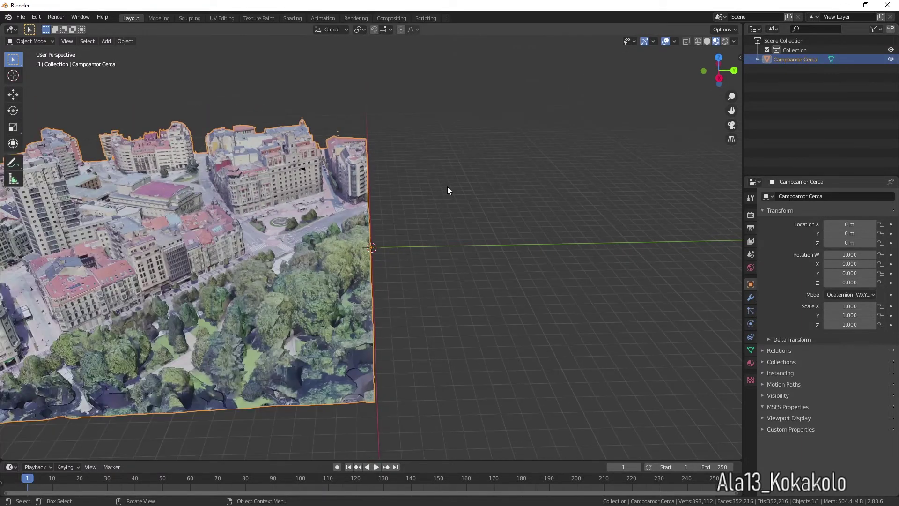
left_click(891, 59)
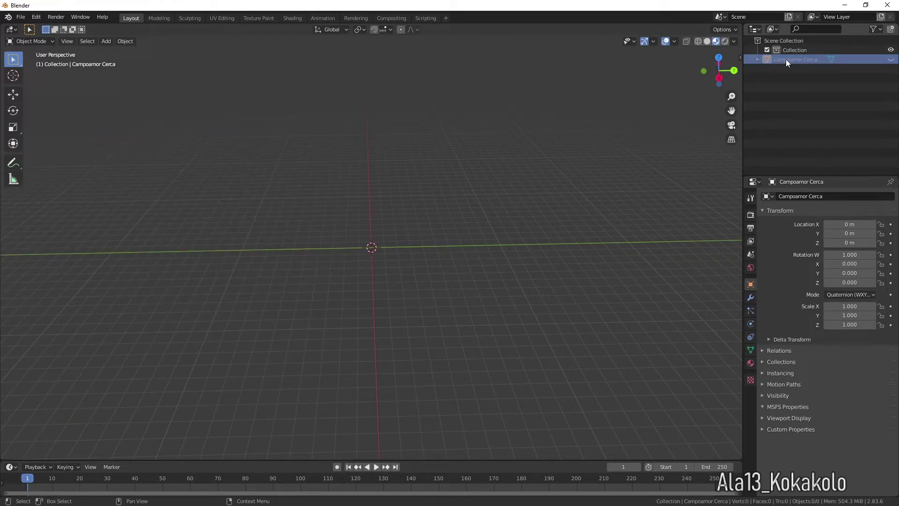
left_click_drag(787, 58, 792, 50)
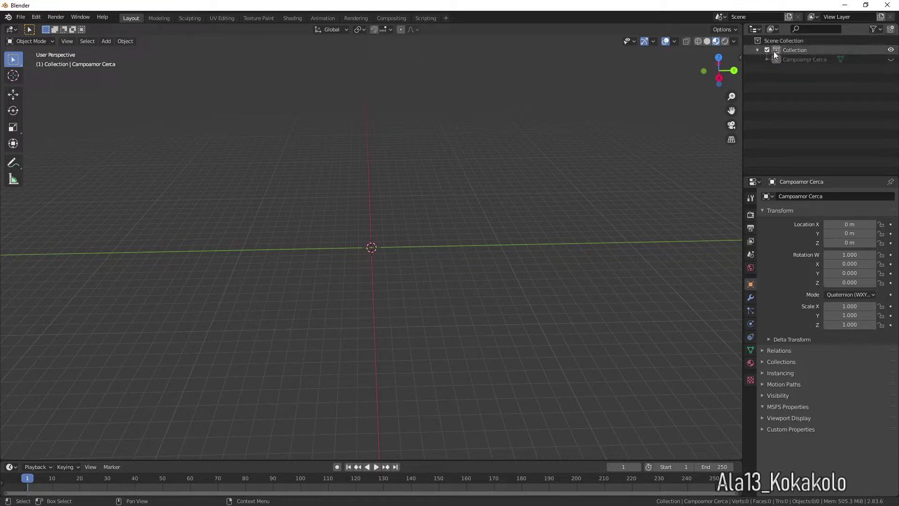
Step: Rename the collection that holds Campoamor Cerca as x00
double_click(788, 49)
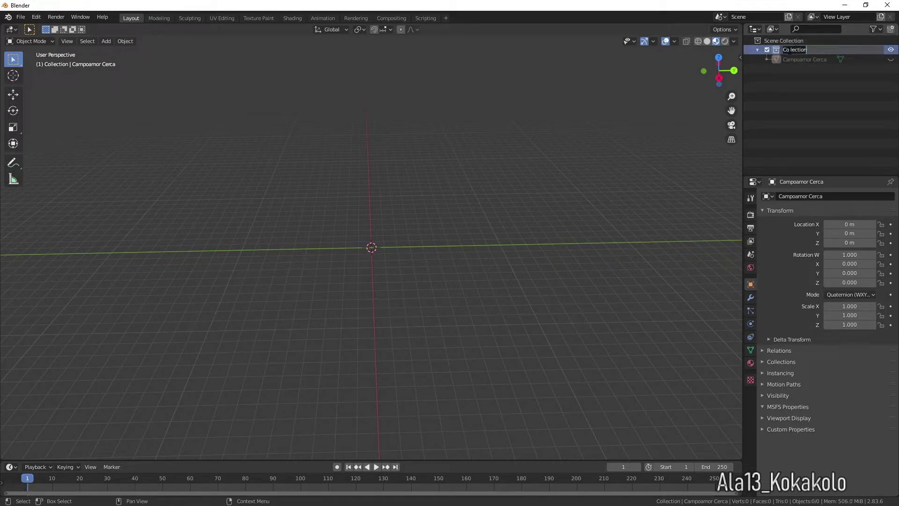
type("xoi")
key("BackSpace")
key("BackSpace")
key("BackSpace")
type("x00")
key("Return")
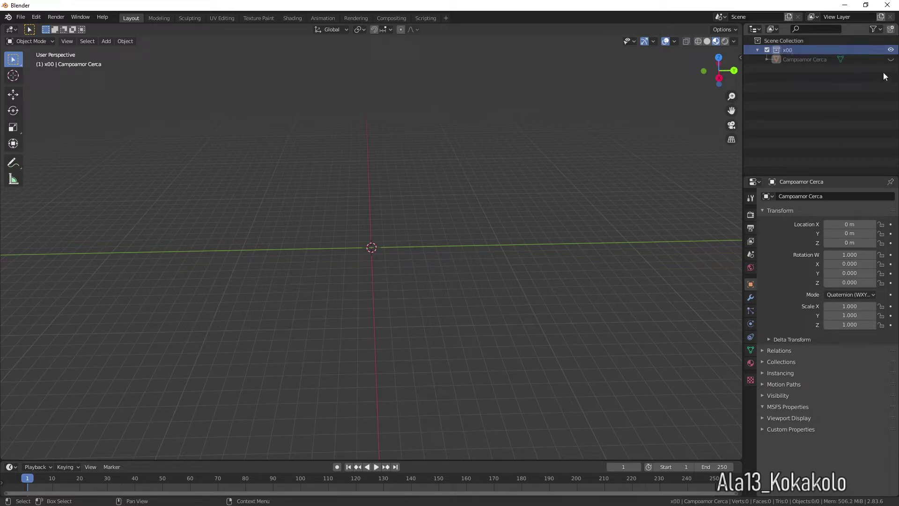
Step: Toggle the x00 collection in the view layer to test its visibility, leaving it excluded
left_click(766, 49)
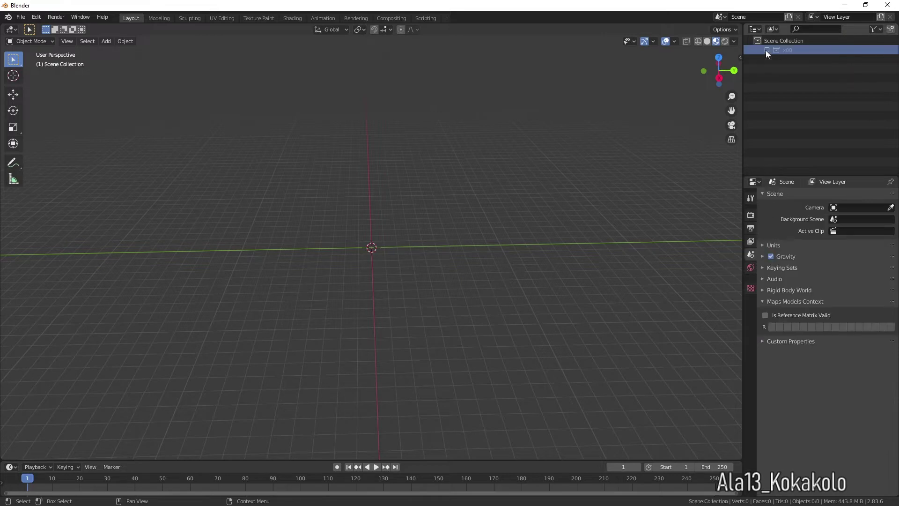
left_click(766, 49)
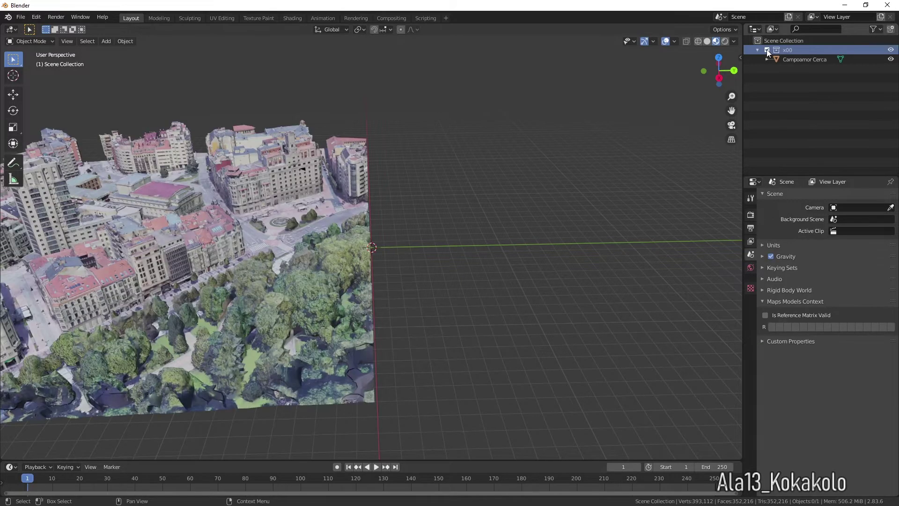
left_click(766, 50)
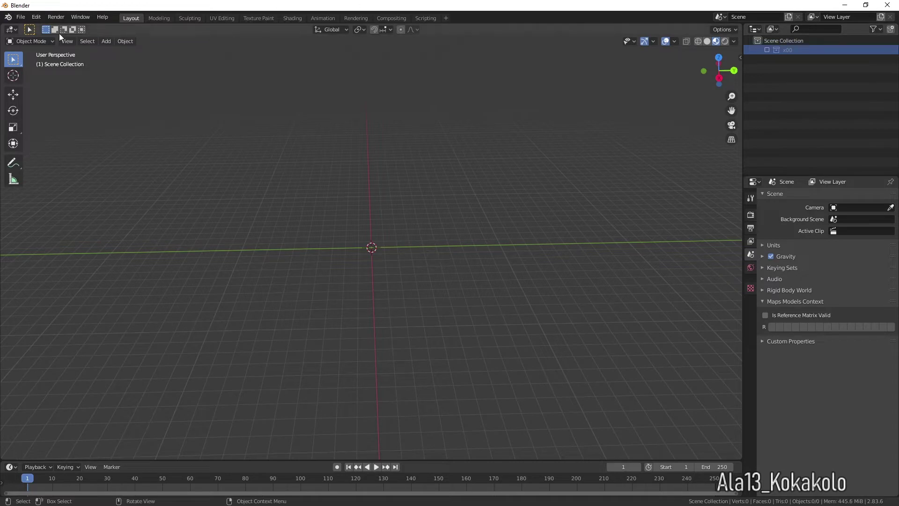
Step: Import all six LOD03 glTF tiles from the Campoamor modelLib folder, filtering the file list by lod03
left_click(20, 18)
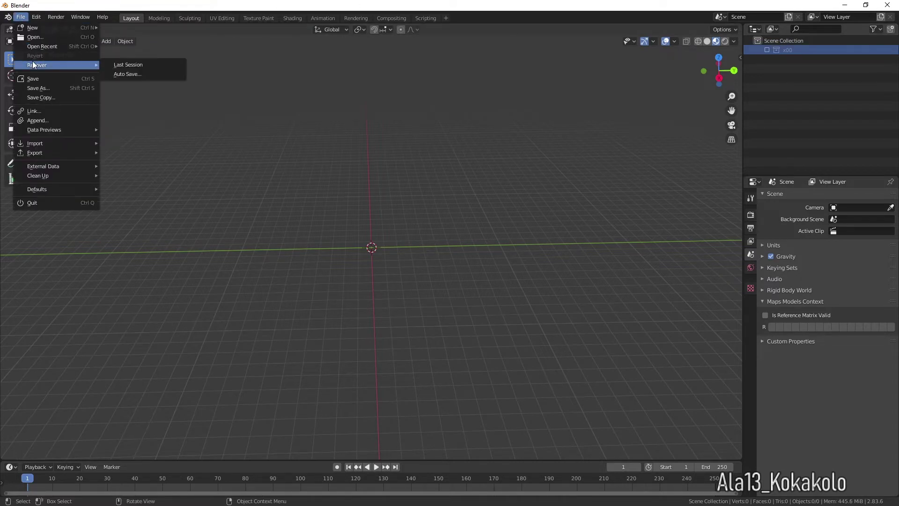
mouse_move(40, 146)
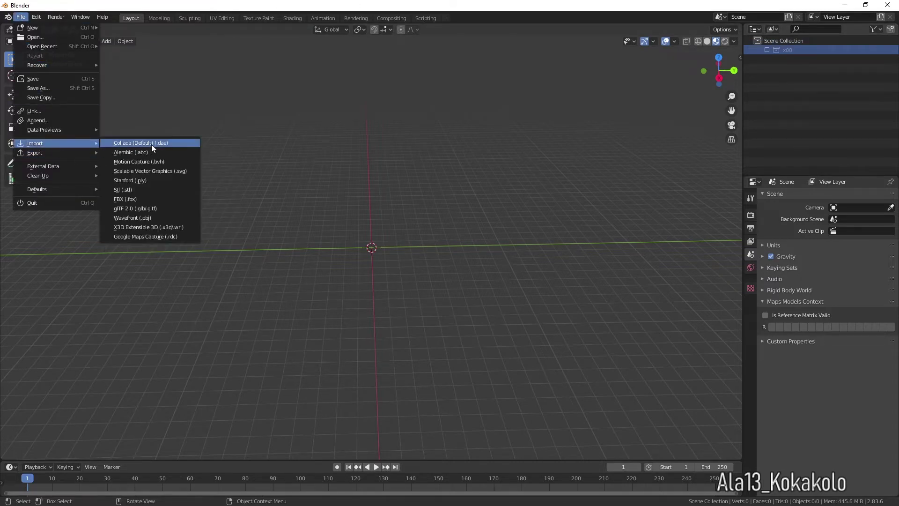
left_click(136, 209)
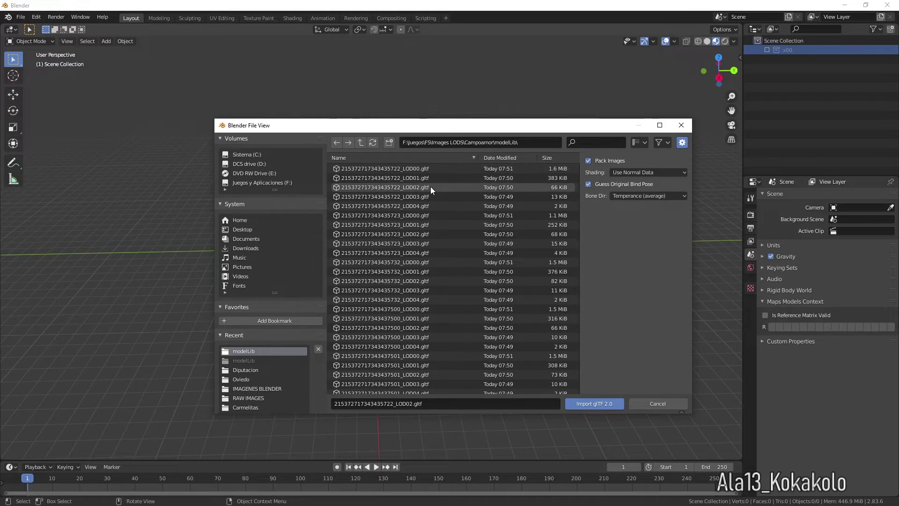
left_click(581, 141)
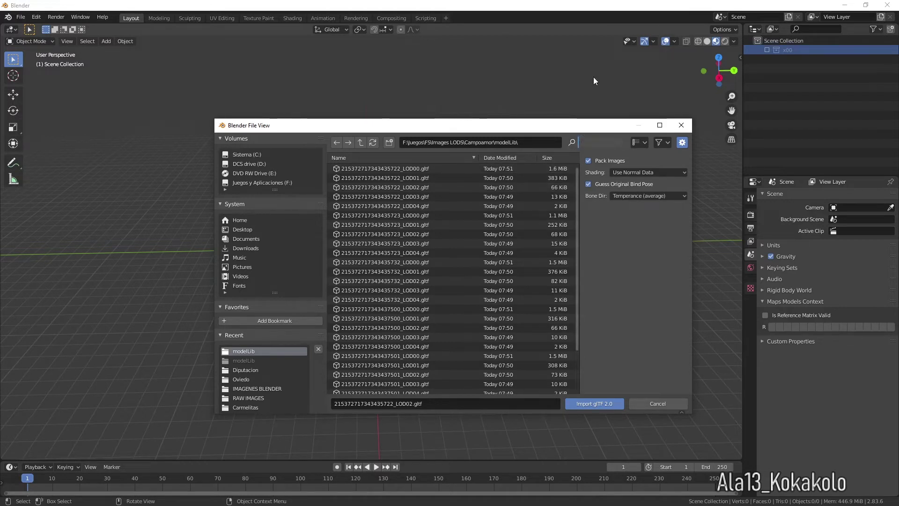
type("lod03")
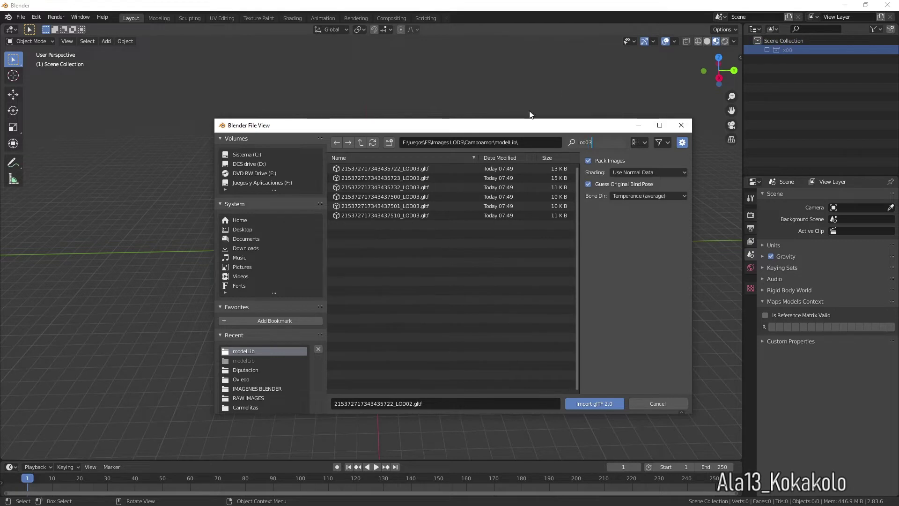
key("Return")
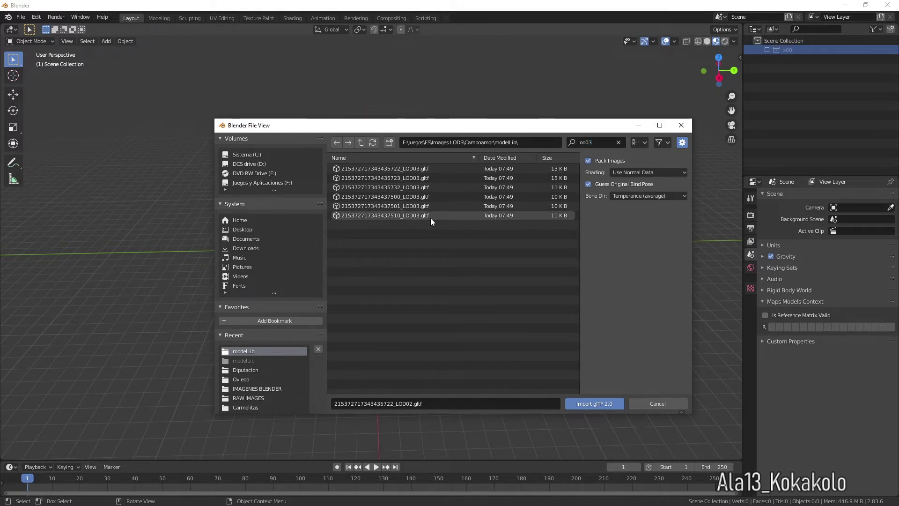
left_click(431, 216)
left_click(414, 168, "shift")
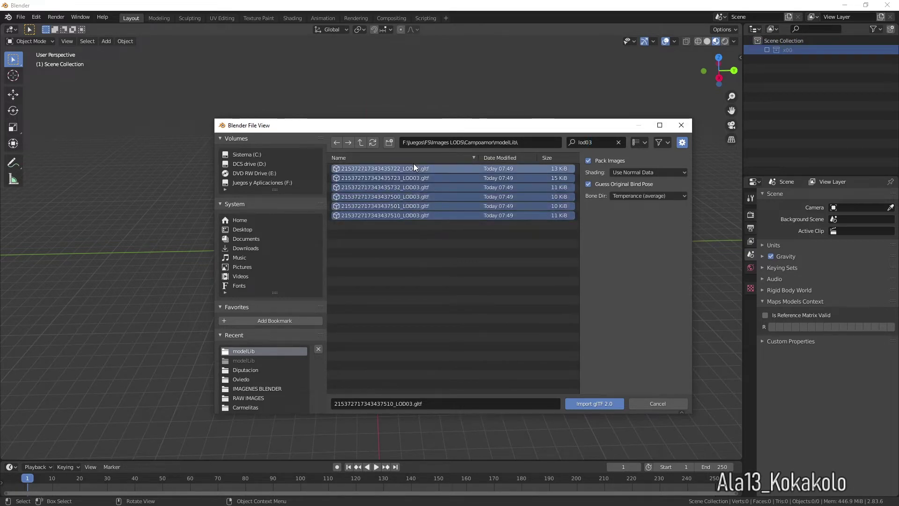
left_click(593, 404)
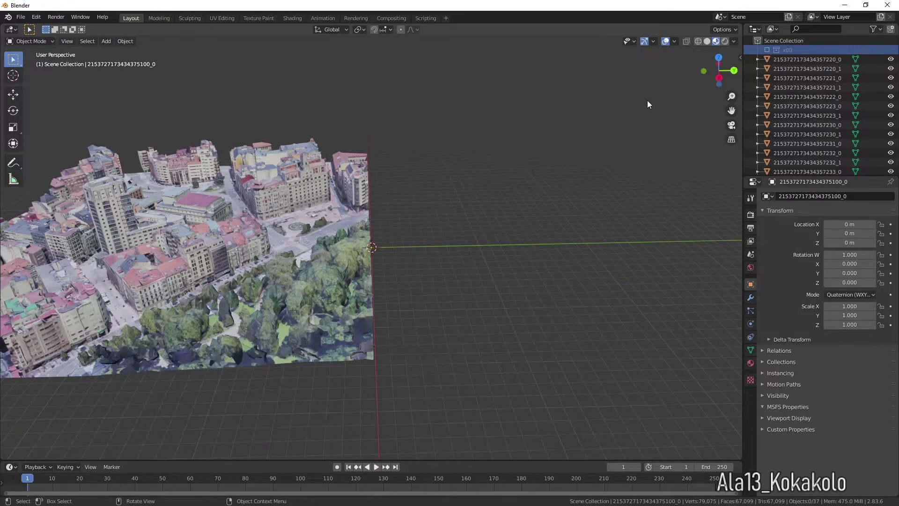
Step: Select all the imported LOD03 tile meshes and join them into one object
left_click_drag(719, 70, 656, 84)
scroll(349, 254, "up", 5)
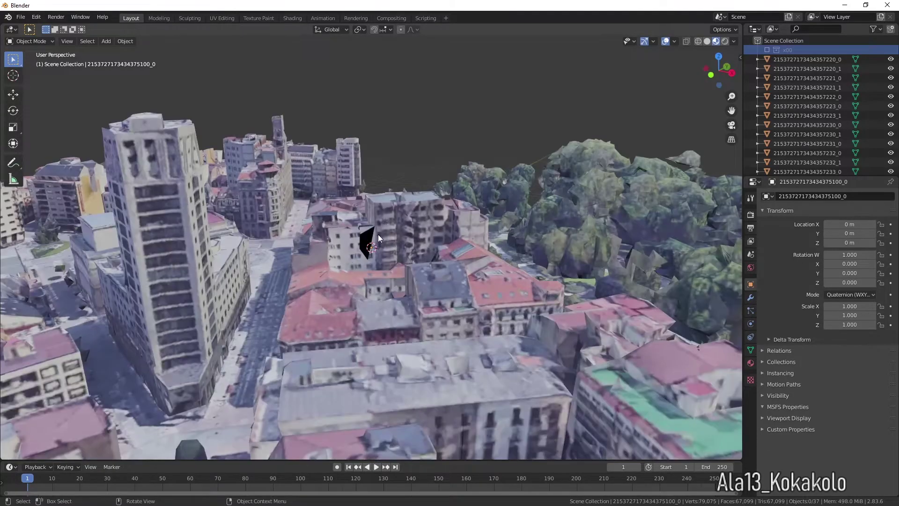
scroll(380, 238, "down", 3)
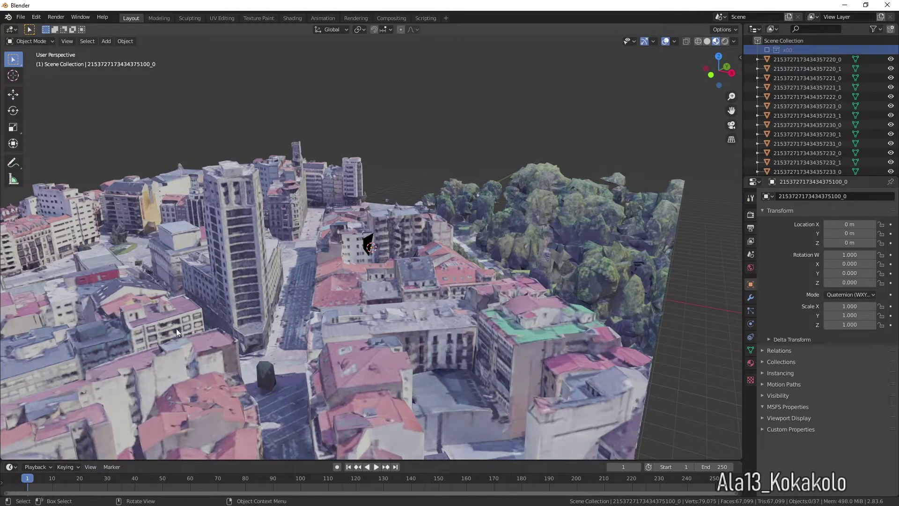
left_click(784, 58)
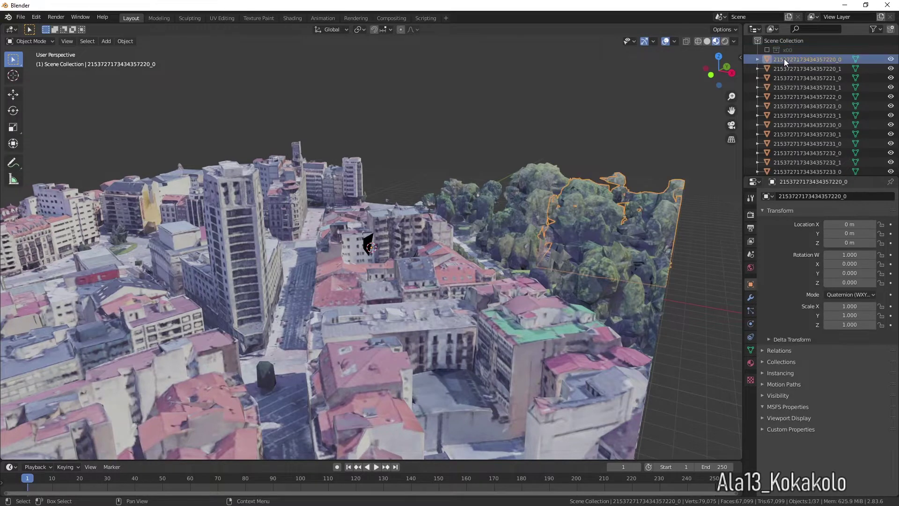
scroll(799, 83, "down", 5)
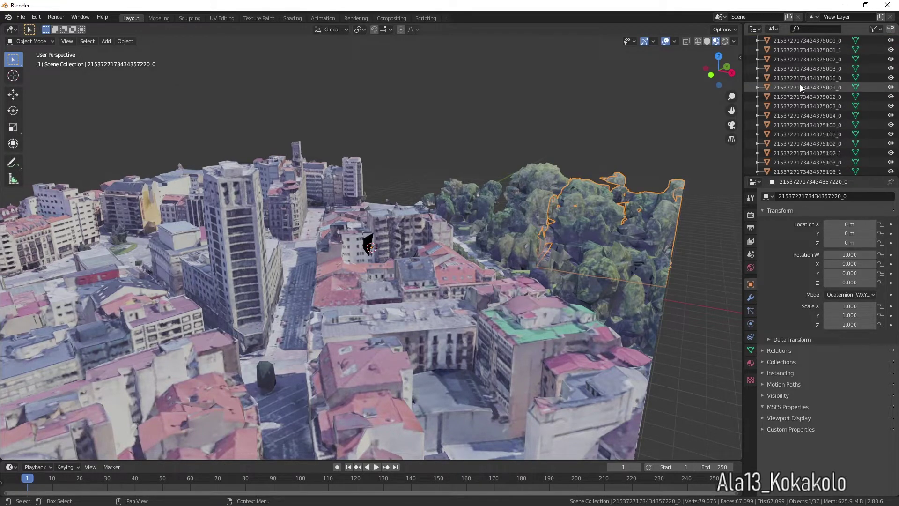
scroll(800, 84, "down", 1)
left_click(788, 167, "shift")
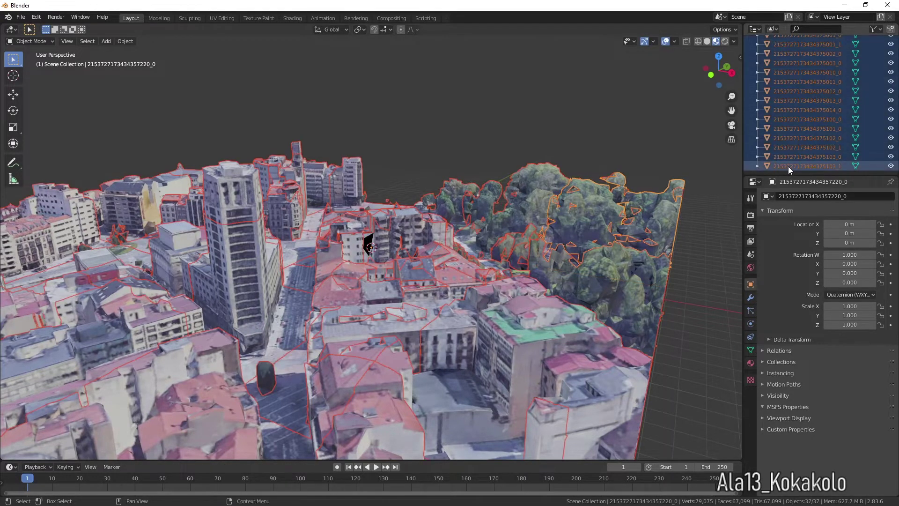
scroll(788, 167, "up", 6)
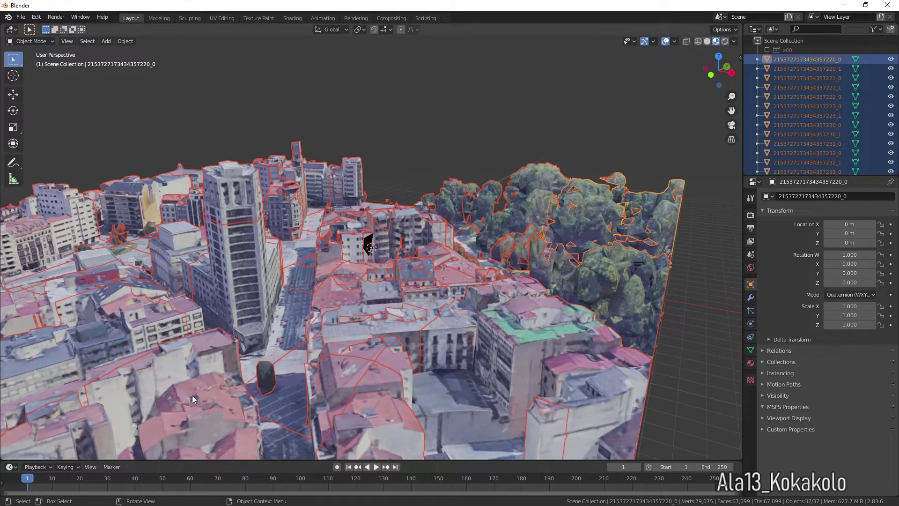
right_click(218, 332)
left_click(219, 332)
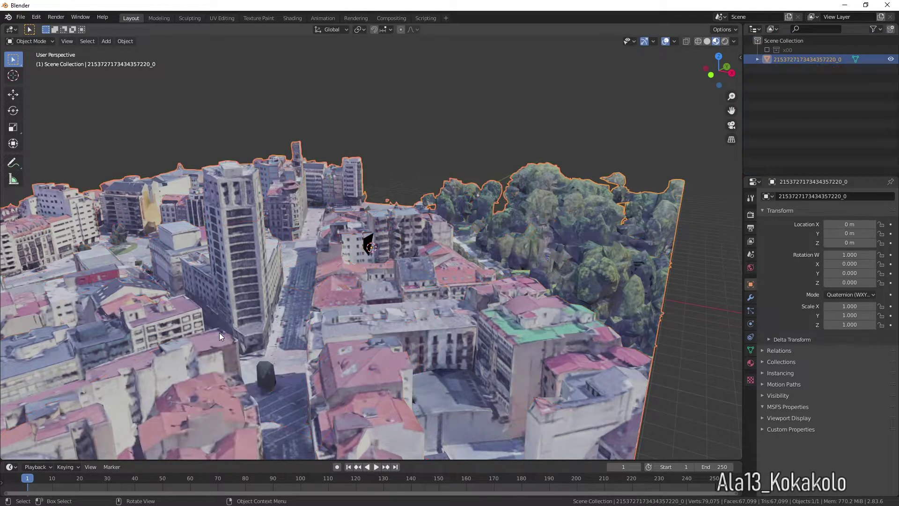
Step: Rename the joined LOD03 city object as Campoamor medio
double_click(785, 60)
type("Ca")
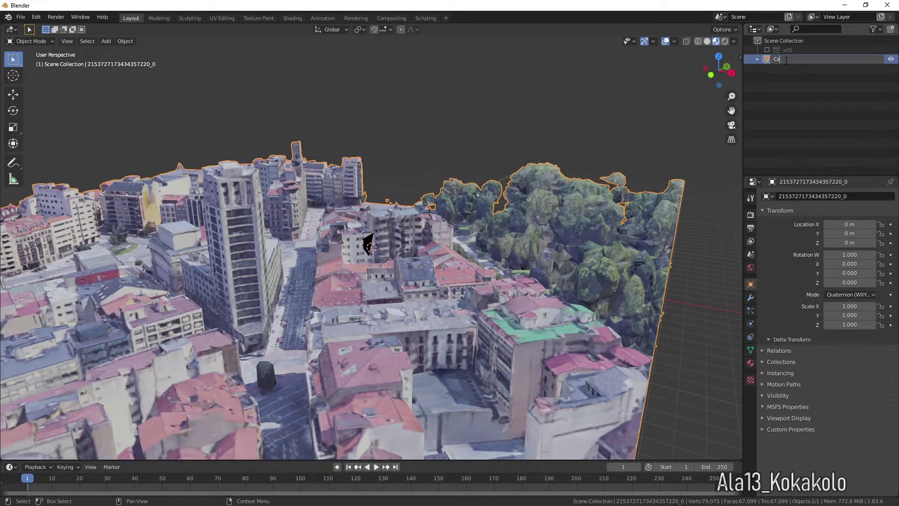
type("mpoamor medio")
key("Return")
Step: Create a new collection in the scene and move the Campoamor medio object into it
right_click(790, 97)
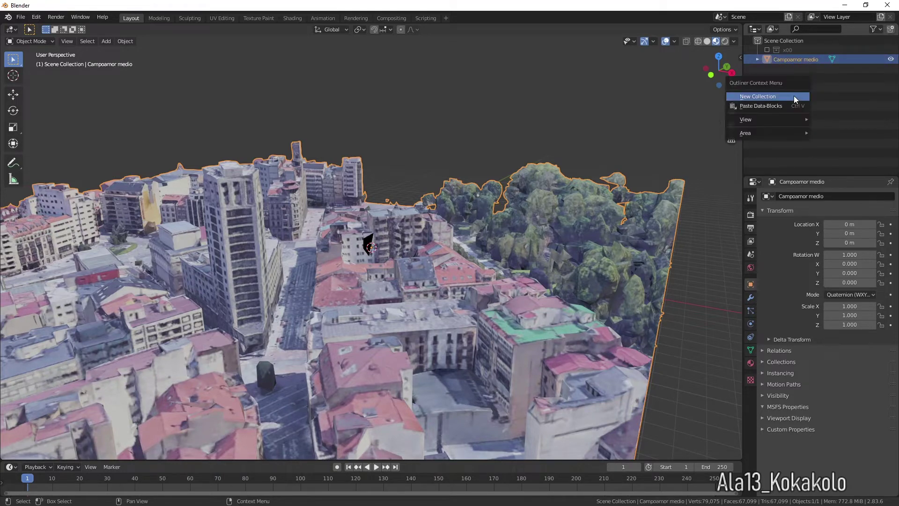
left_click(794, 96)
left_click_drag(785, 70, 794, 60)
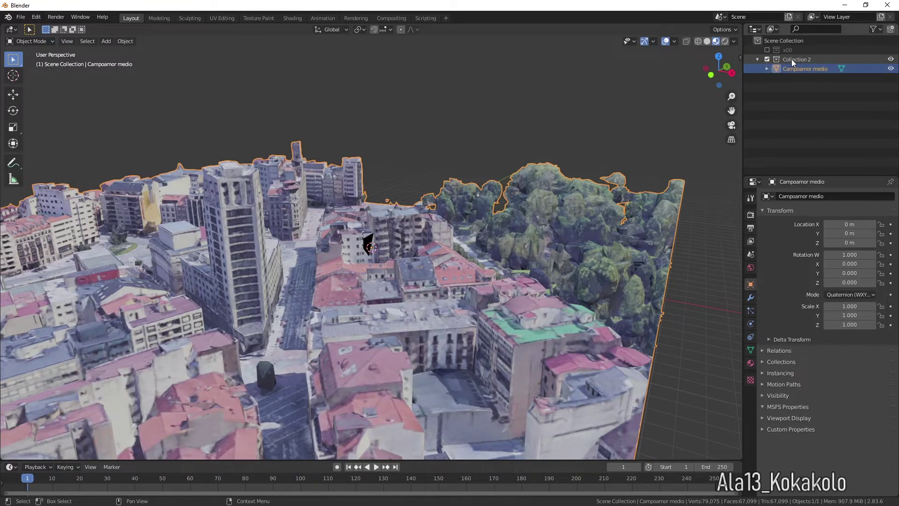
Step: Rename the collection holding Campoamor medio as x01 and exclude it from the view layer
double_click(792, 59)
type("x")
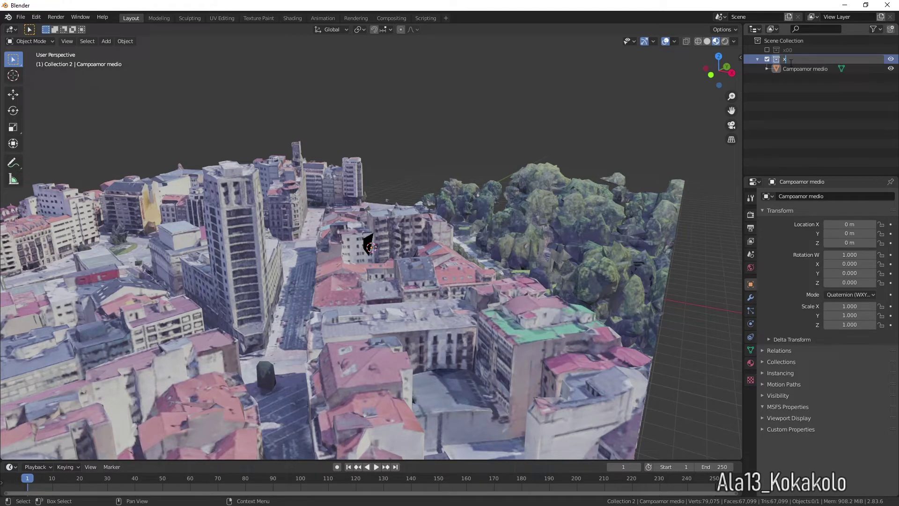
type("01")
key("Return")
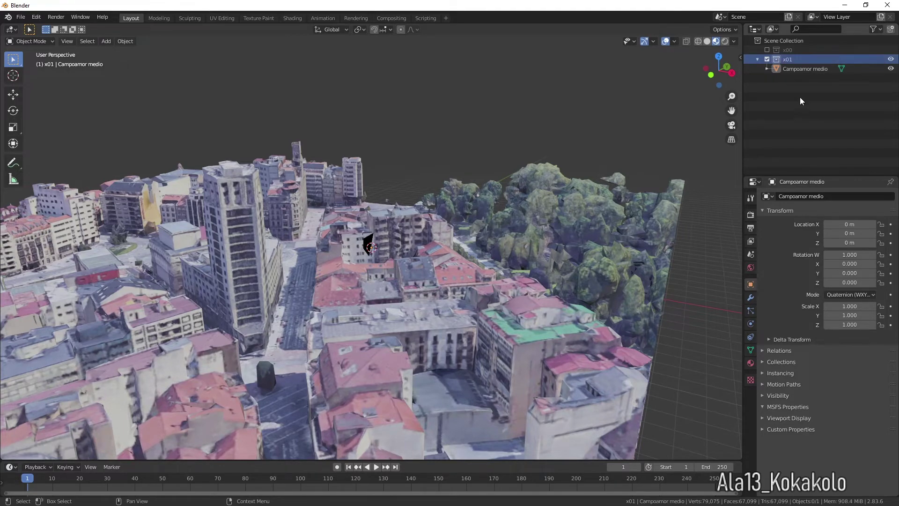
left_click(768, 58)
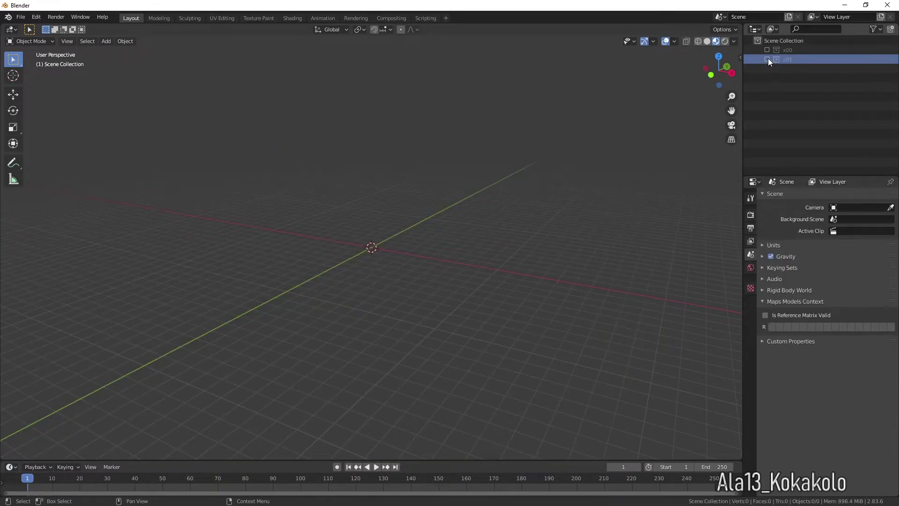
Step: Create another new collection in the scene and name it x03
right_click(786, 71)
left_click(785, 73)
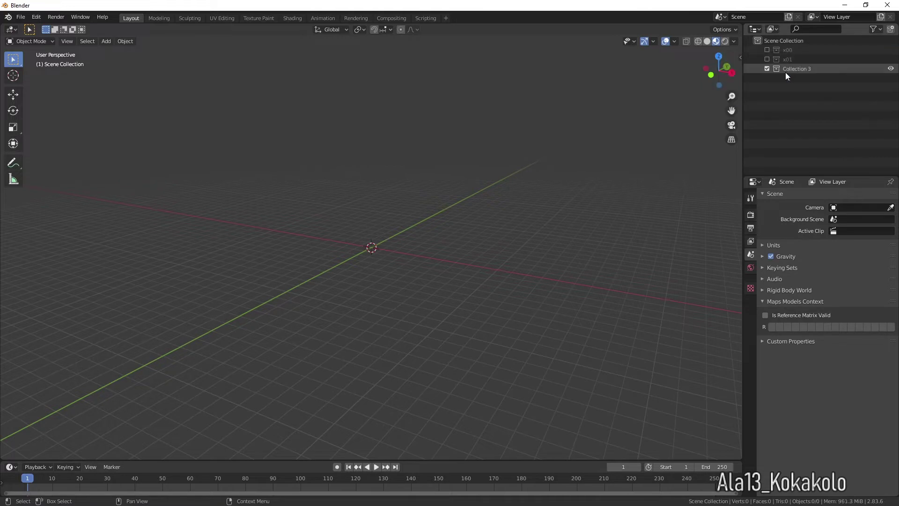
double_click(788, 68)
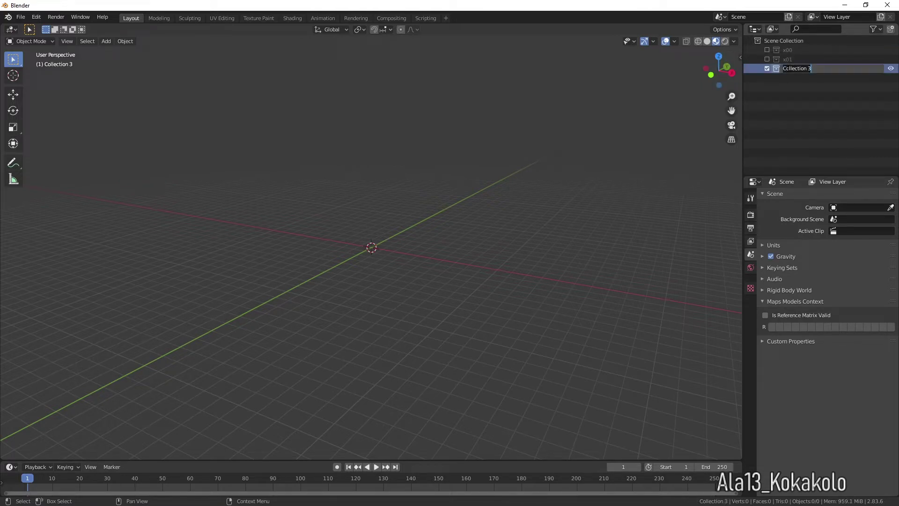
type("x03")
key("Return")
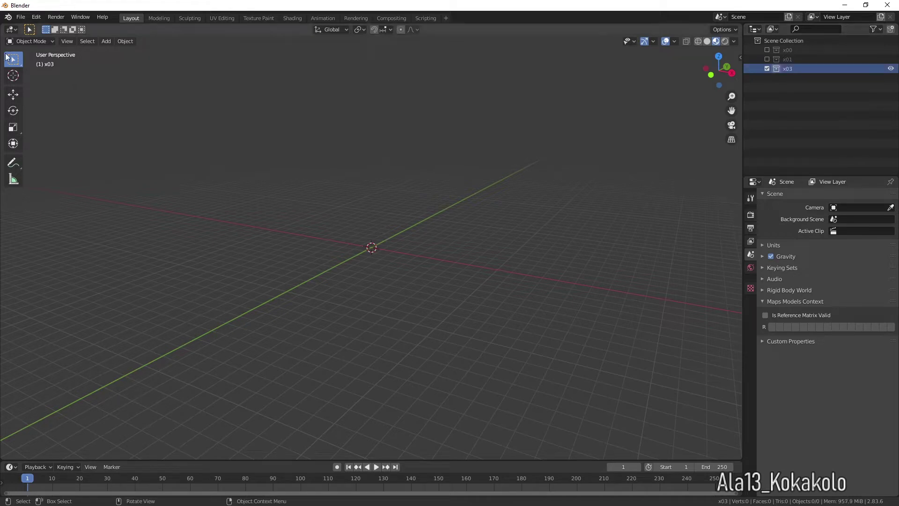
left_click(21, 18)
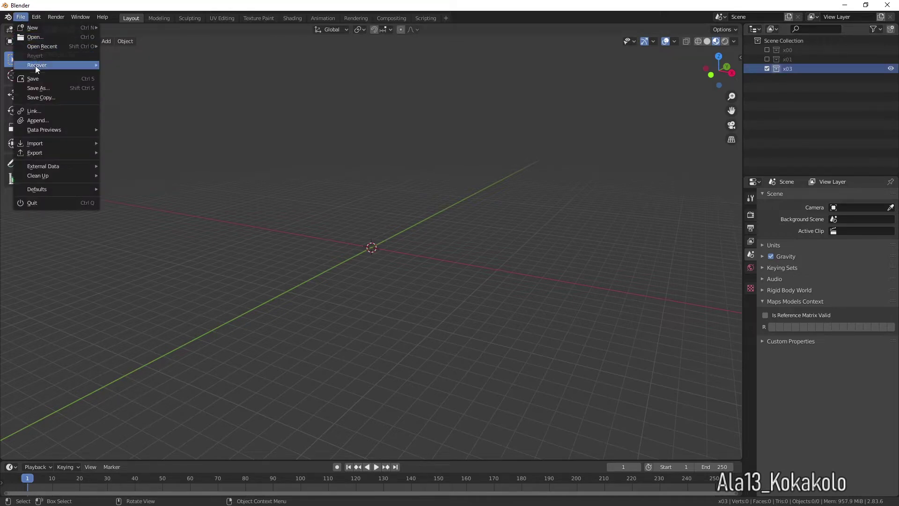
mouse_move(41, 152)
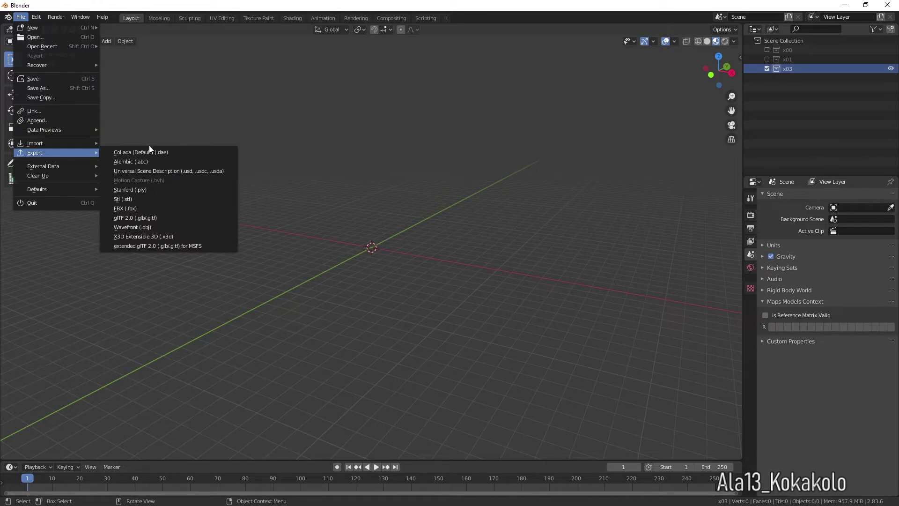
left_click(150, 219)
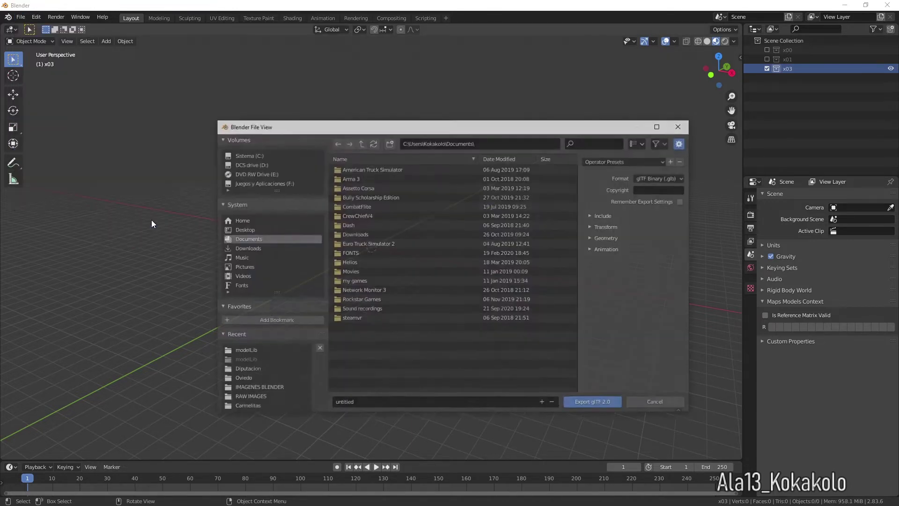
left_click(243, 355)
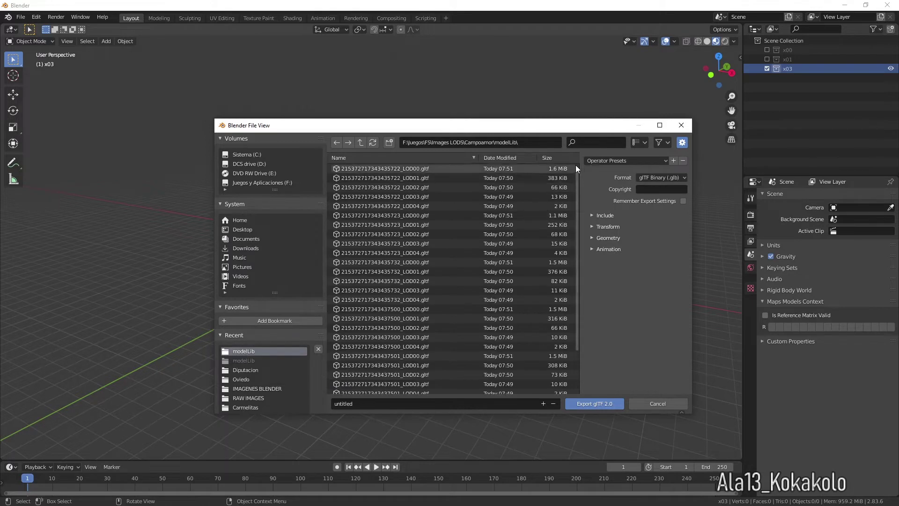
left_click(585, 142)
type("lod")
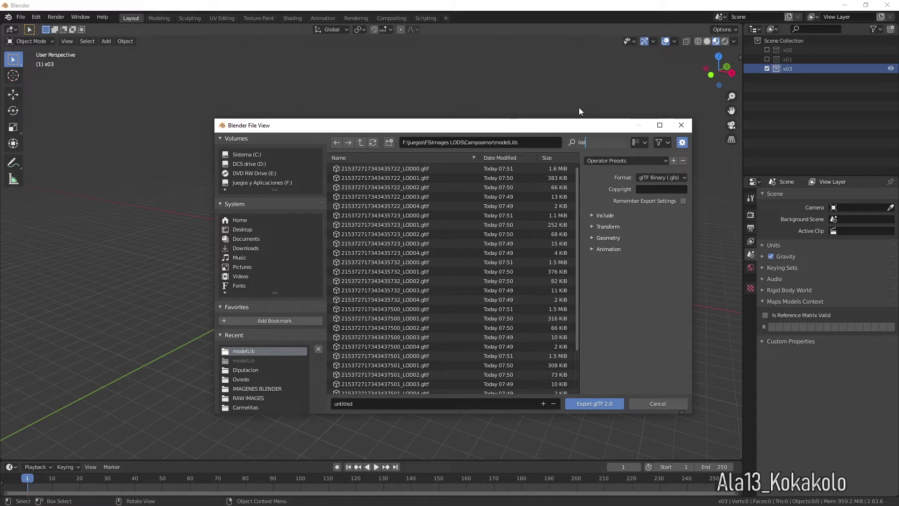
type("04")
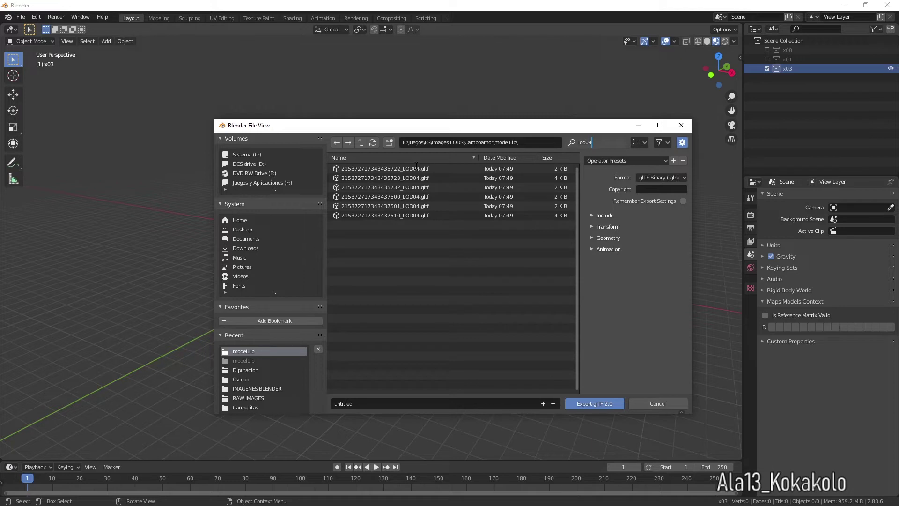
key("Return")
left_click(415, 216)
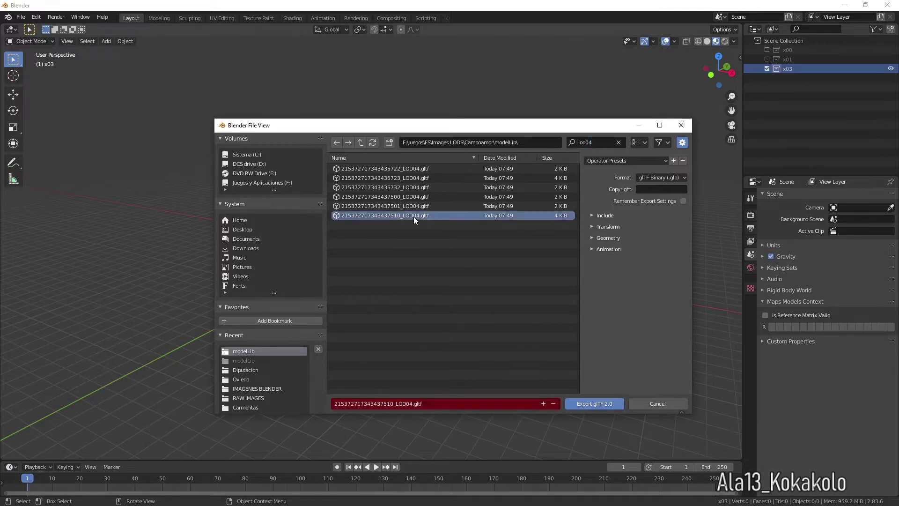
left_click(415, 170, "shift")
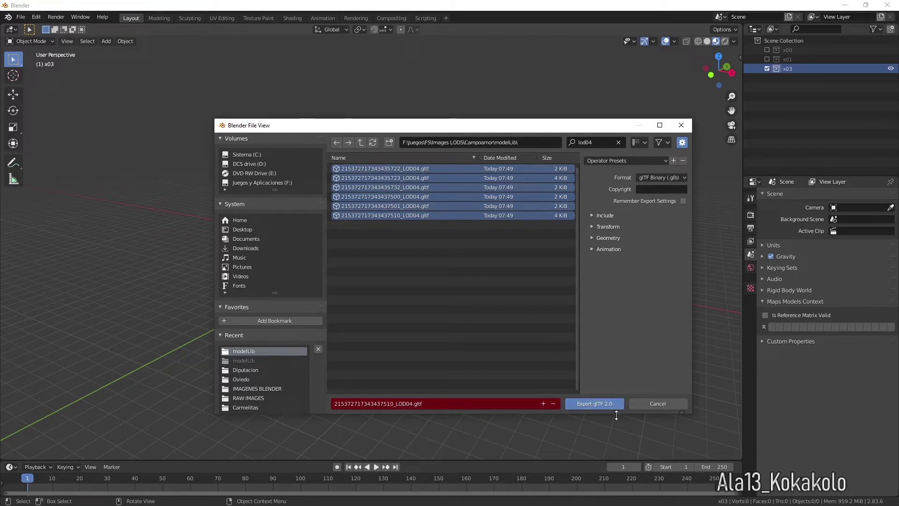
left_click(681, 126)
Step: Import all the LOD04 glTF tiles from the Campoamor modelLib folder, filtering the file list by lod04
left_click(21, 17)
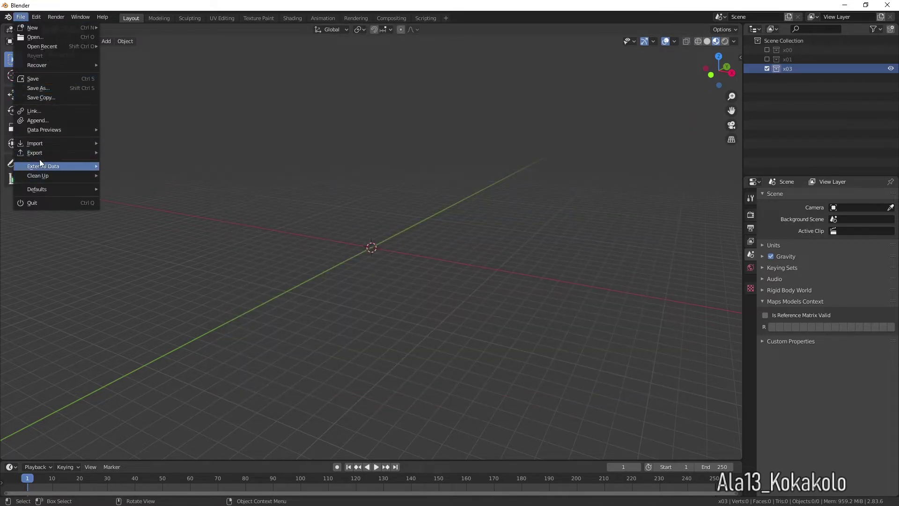
mouse_move(41, 141)
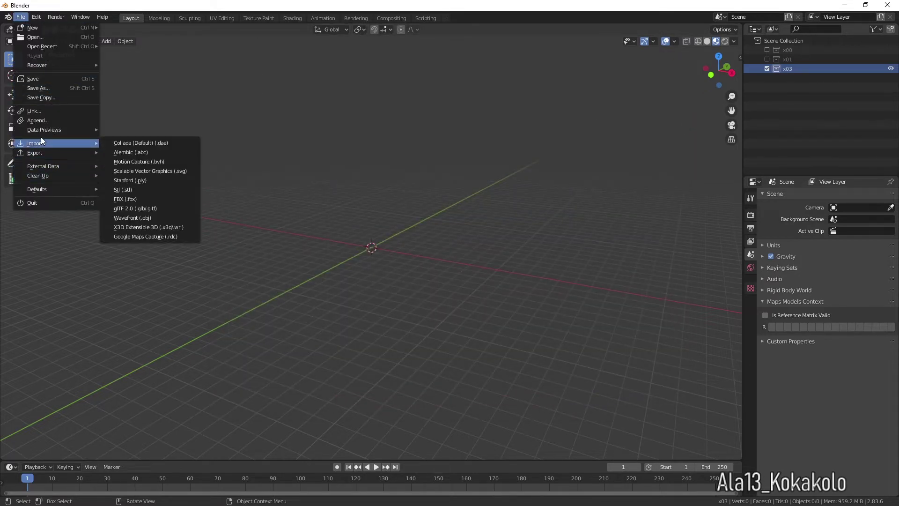
left_click(138, 207)
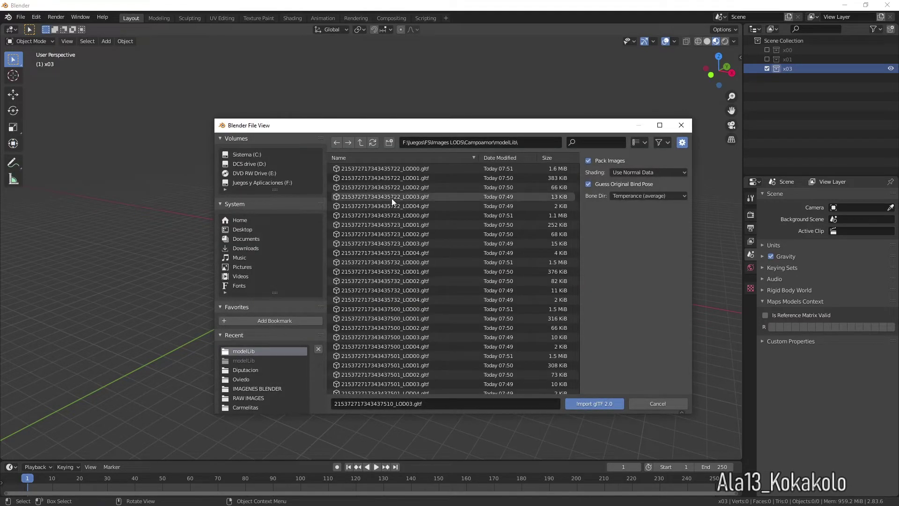
left_click(586, 141)
type("lod")
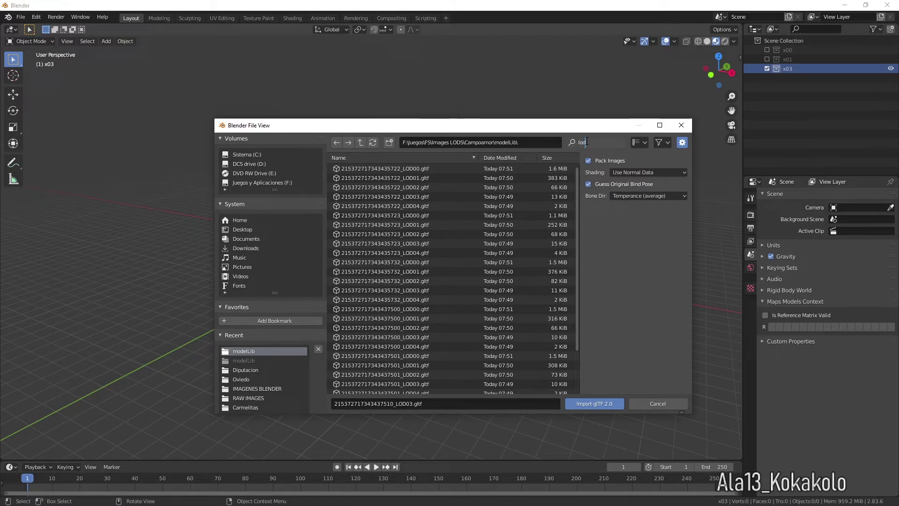
type("04")
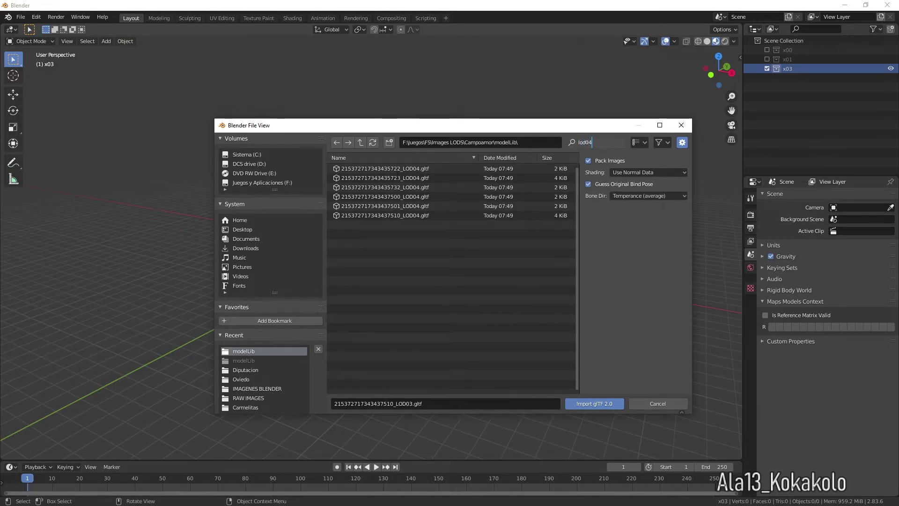
key("Return")
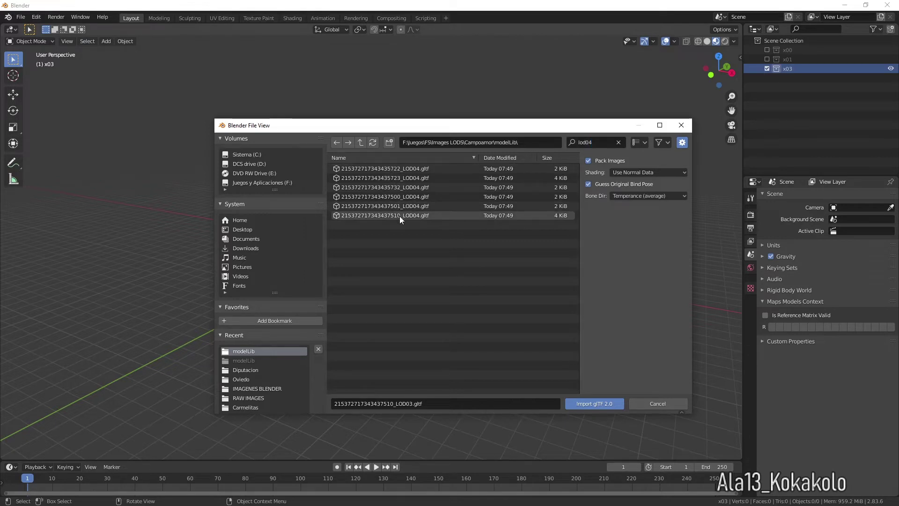
left_click(400, 215)
left_click(388, 168, "shift")
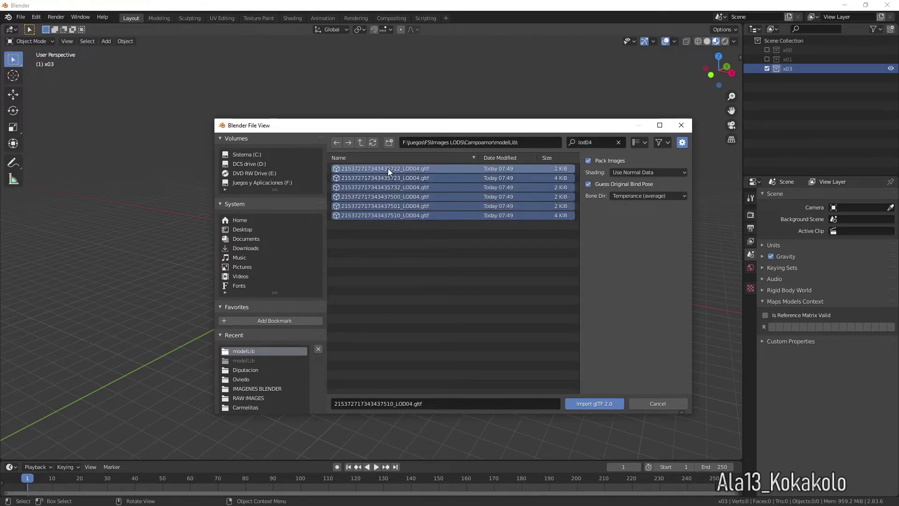
left_click(597, 405)
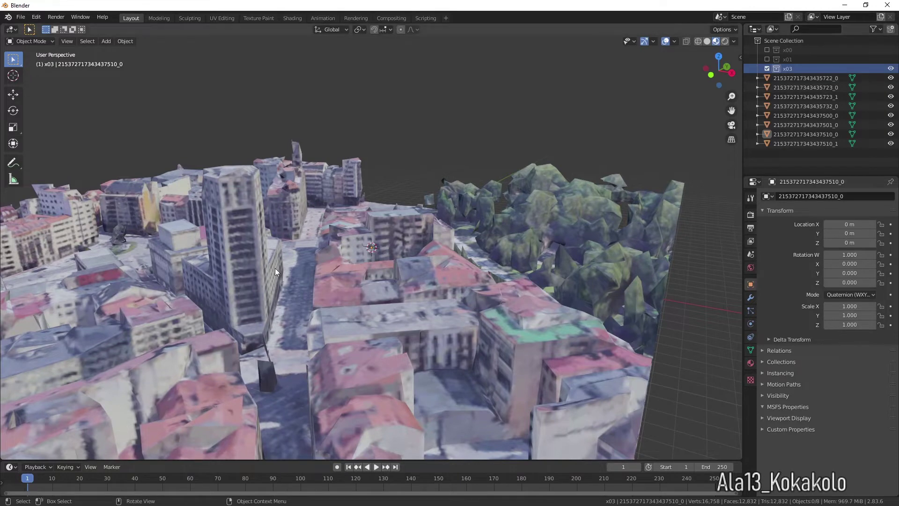
Step: Select all the imported LOD04 tile objects and join them into a single object
left_click(808, 80)
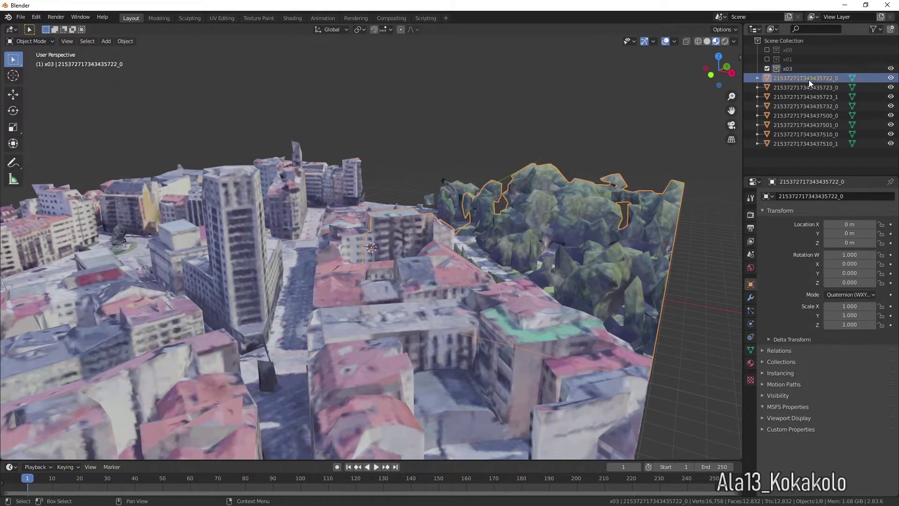
left_click(804, 143, "shift")
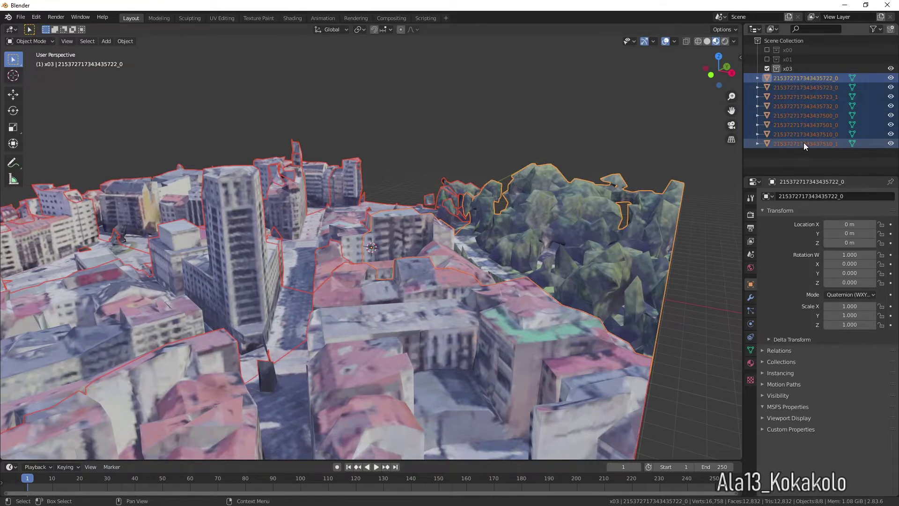
right_click(375, 304)
left_click(369, 303)
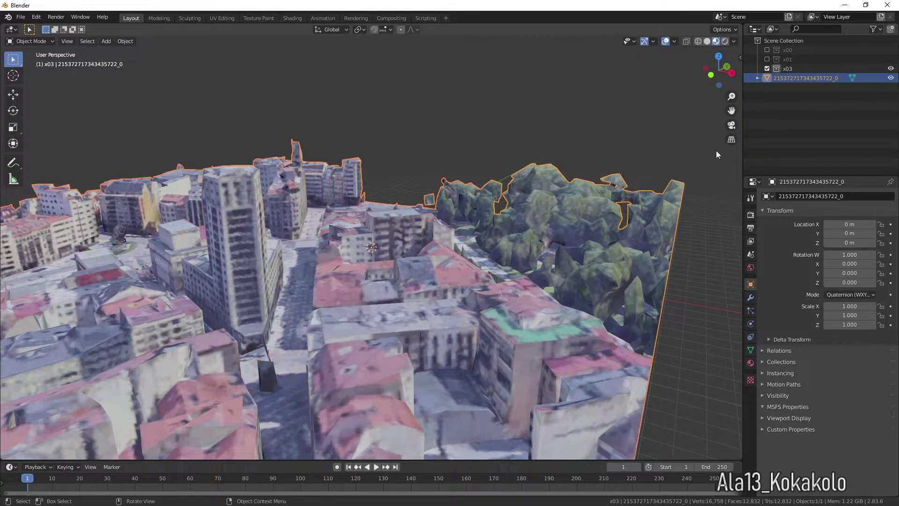
Step: Rename the joined LOD04 object as Campoamor Lejos and move it into the x03 collection
double_click(791, 77)
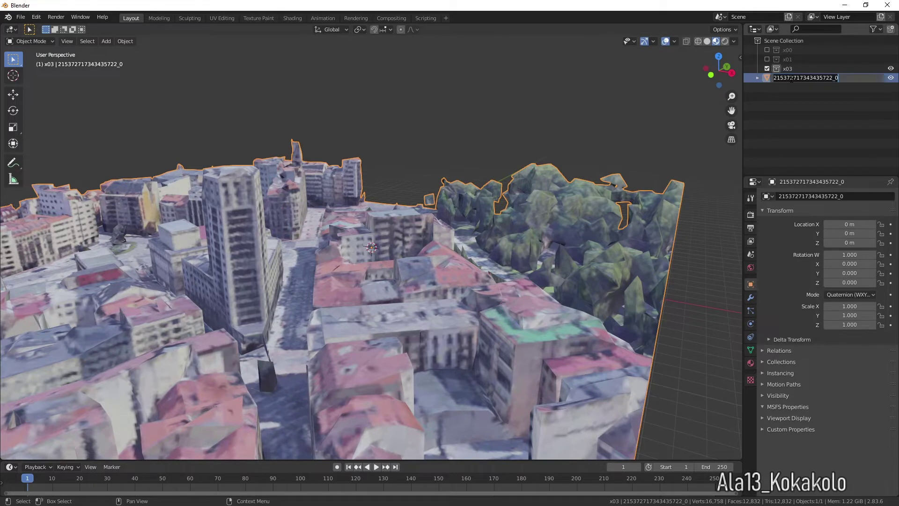
type("Campo")
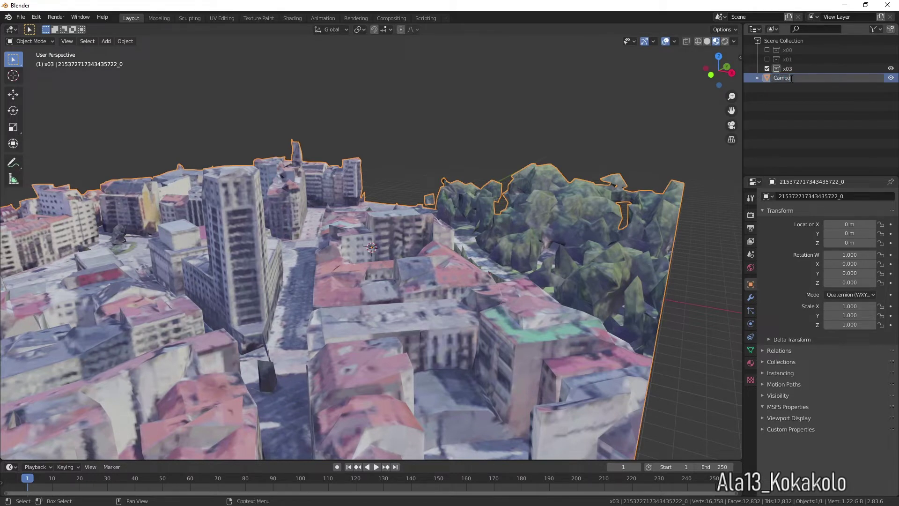
type("lidr Lejos")
key("Return")
left_click_drag(792, 80, 791, 72)
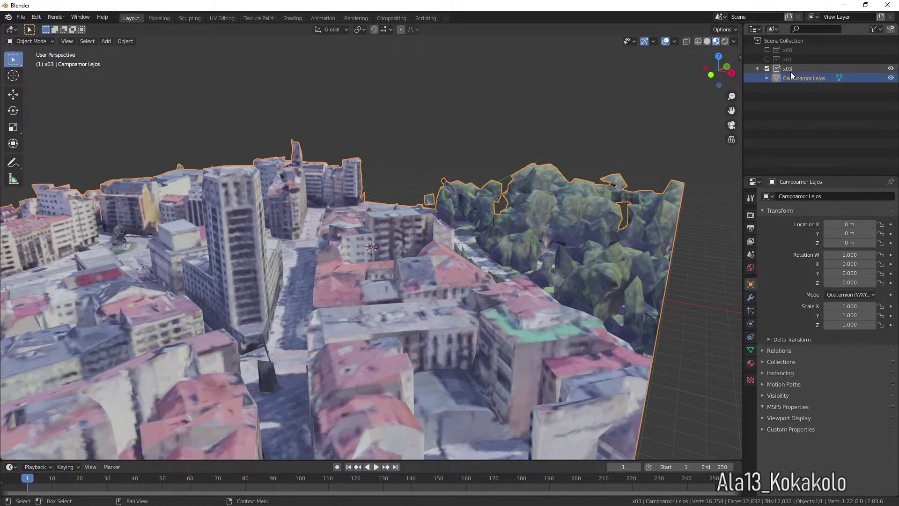
Step: Check the contents of the x03 and x01 collections by switching each in and out of the view layer
left_click(766, 68)
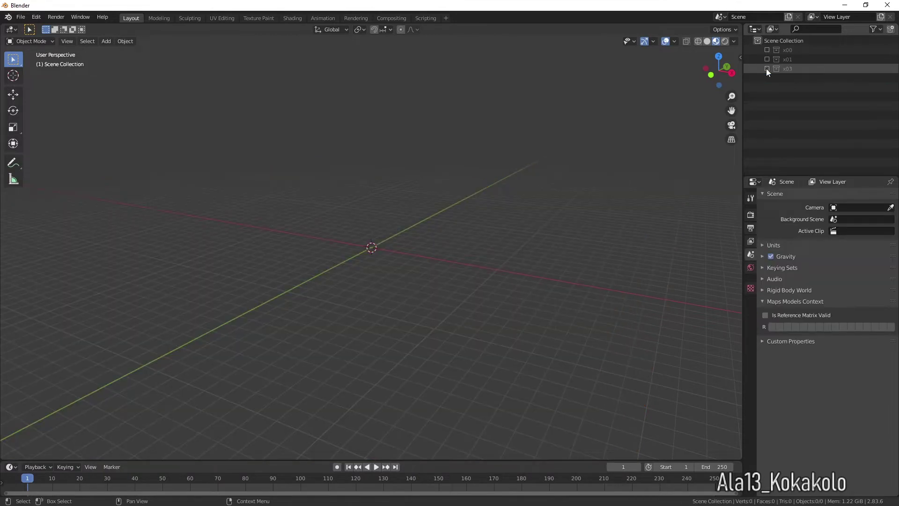
left_click(766, 69)
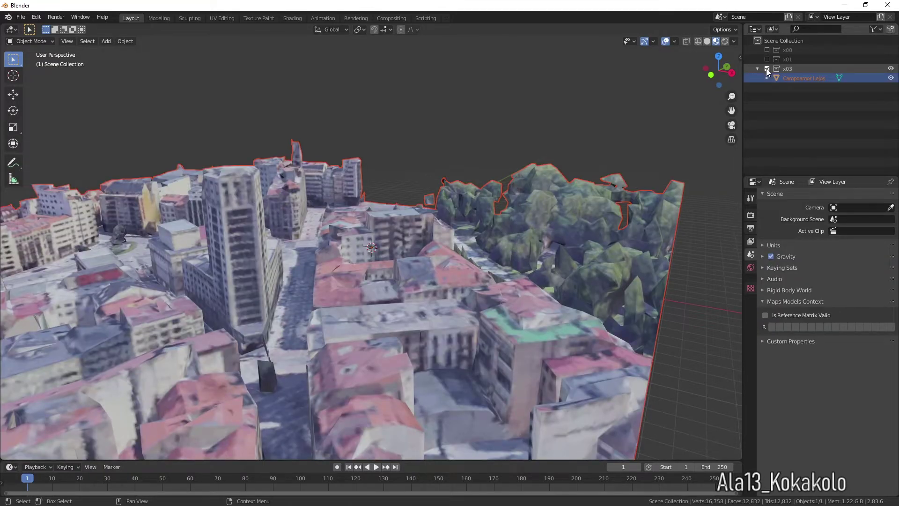
left_click(766, 69)
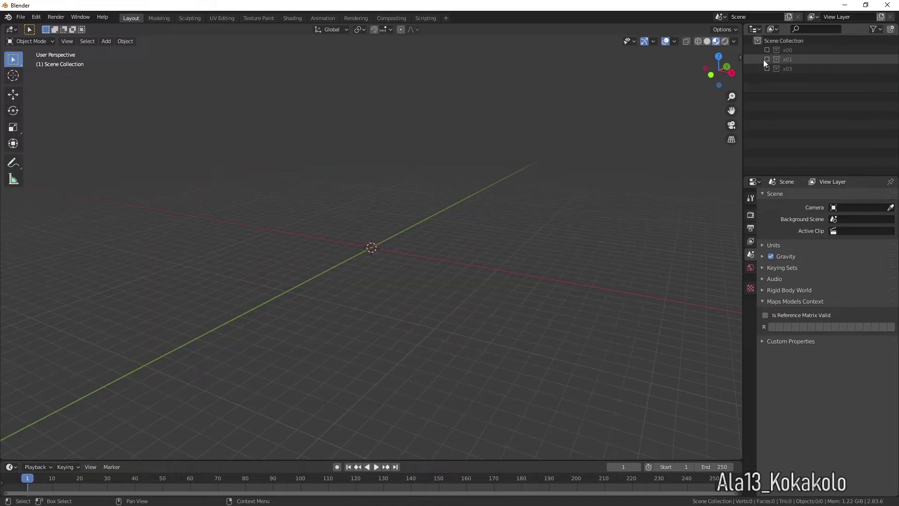
left_click(766, 59)
left_click(766, 59)
Step: Include the x00, x01 and x03 collections in the view layer together
left_click(766, 49)
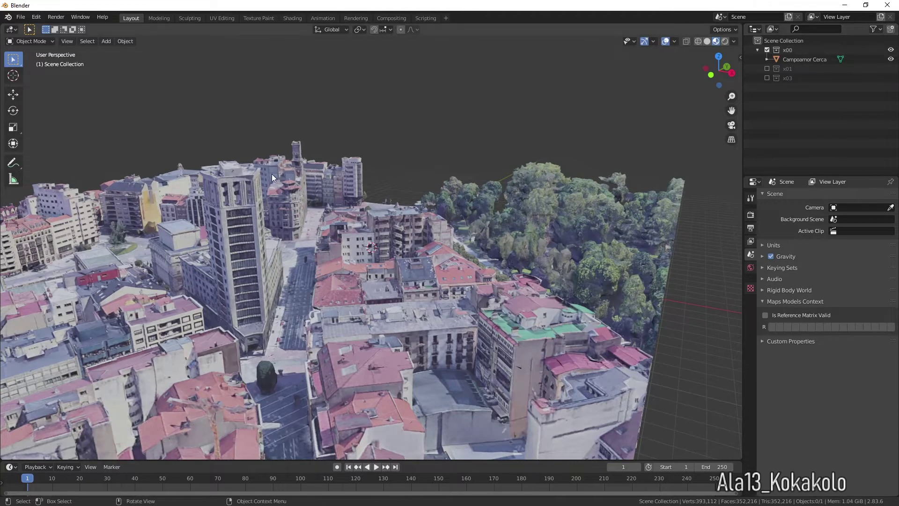
left_click(766, 68)
left_click(767, 88)
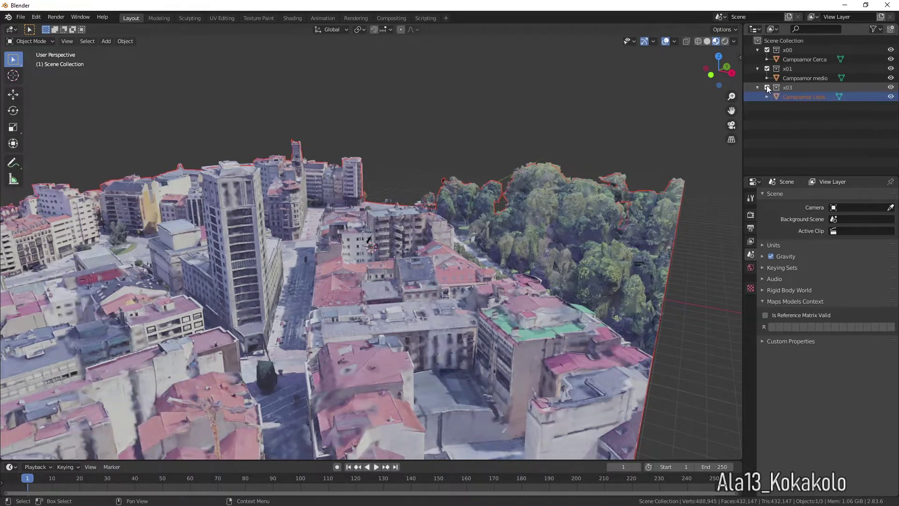
Step: Highlight the Campoamor Lejos, Cerca and medio objects one by one, and clear the selection
left_click(794, 96)
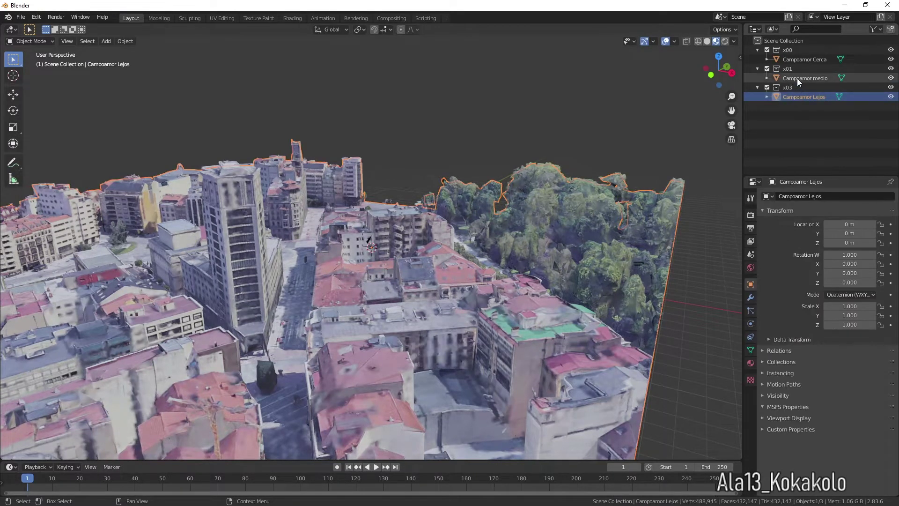
left_click(797, 61)
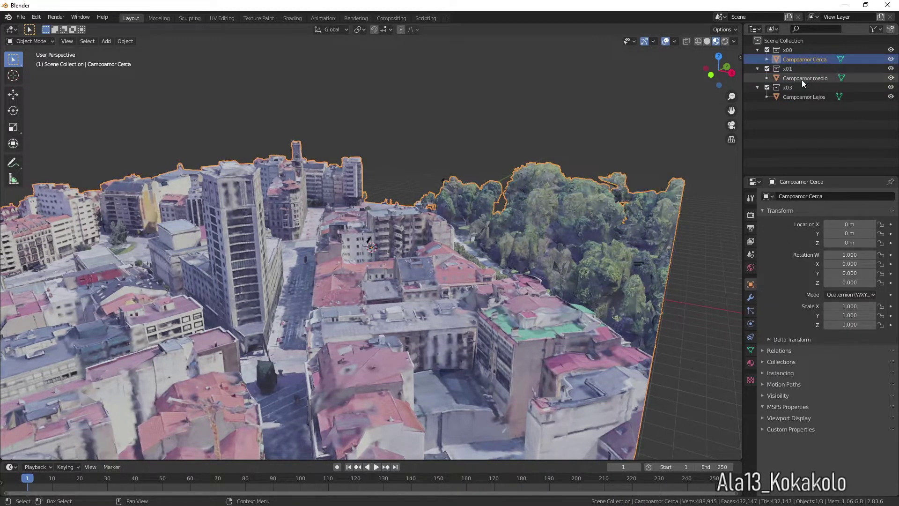
left_click(801, 78)
left_click(805, 95)
left_click(815, 139)
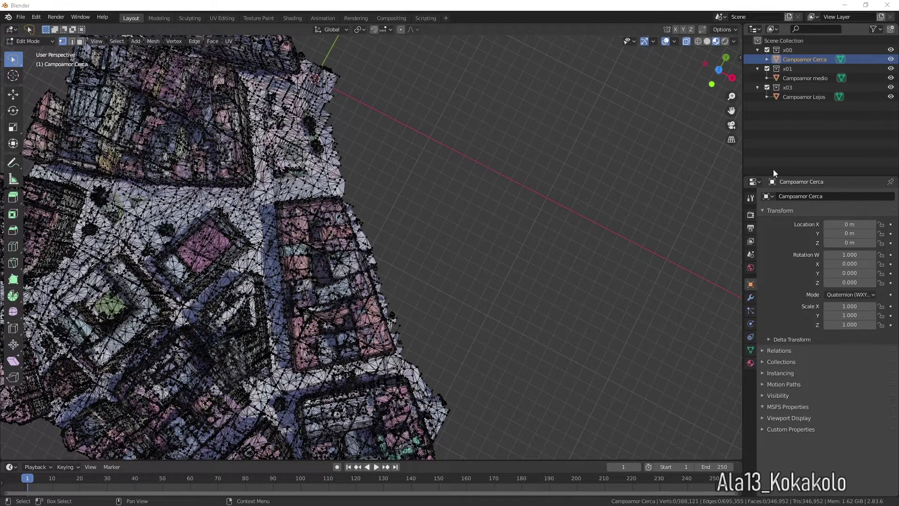
Step: Select Campoamor Cerca, medio and Lejos together and delete the vertices of the rectangular city block on the outer edge of their meshes
left_click(797, 61)
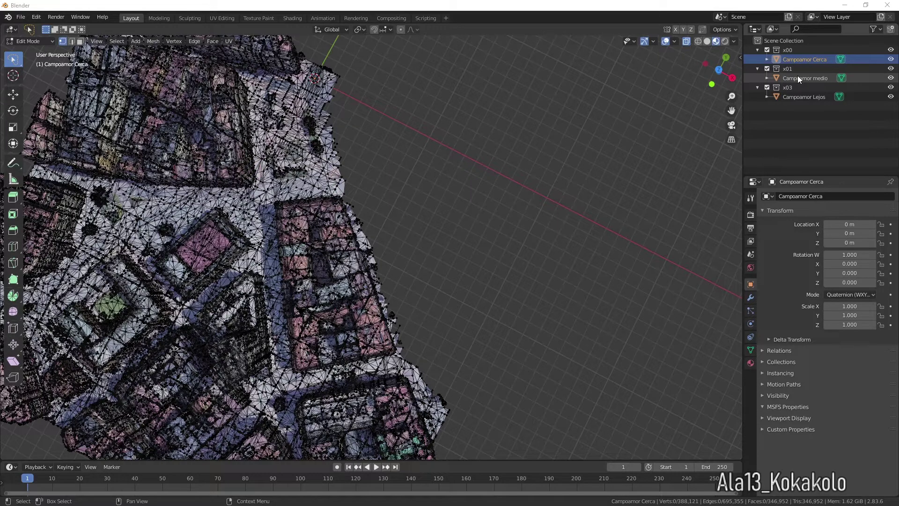
left_click(797, 77)
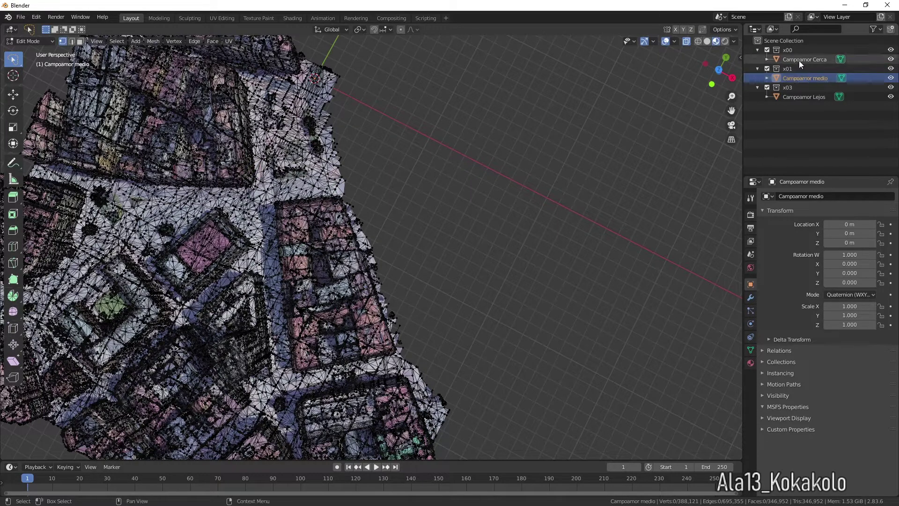
left_click(799, 60, "ctrl")
left_click(797, 78, "ctrl")
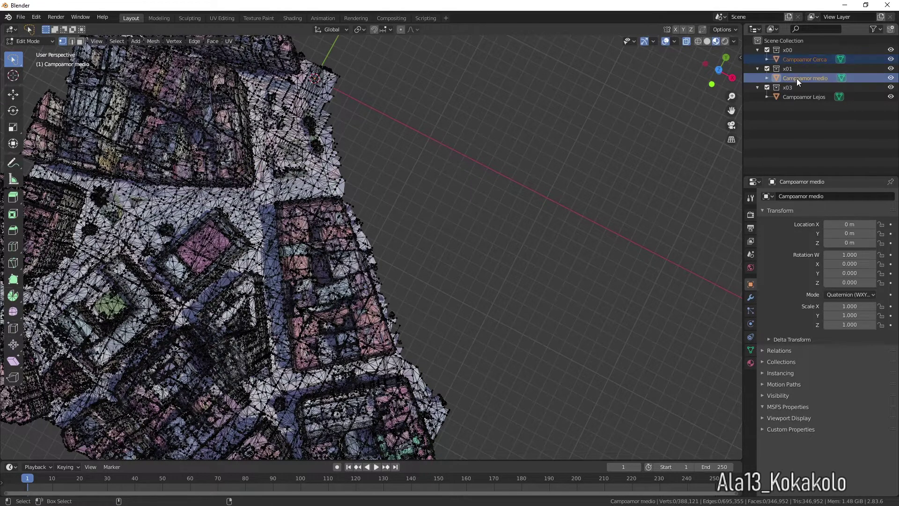
left_click(804, 96, "ctrl")
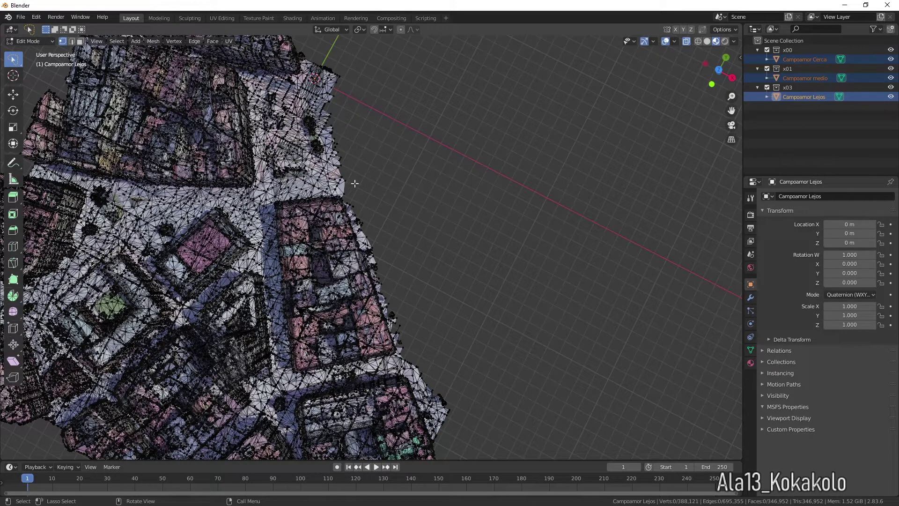
mouse_move(355, 184)
left_mouse_down()
mouse_move(271, 196)
mouse_move(290, 376)
mouse_move(359, 384)
mouse_move(408, 369)
mouse_move(448, 326)
left_mouse_up()
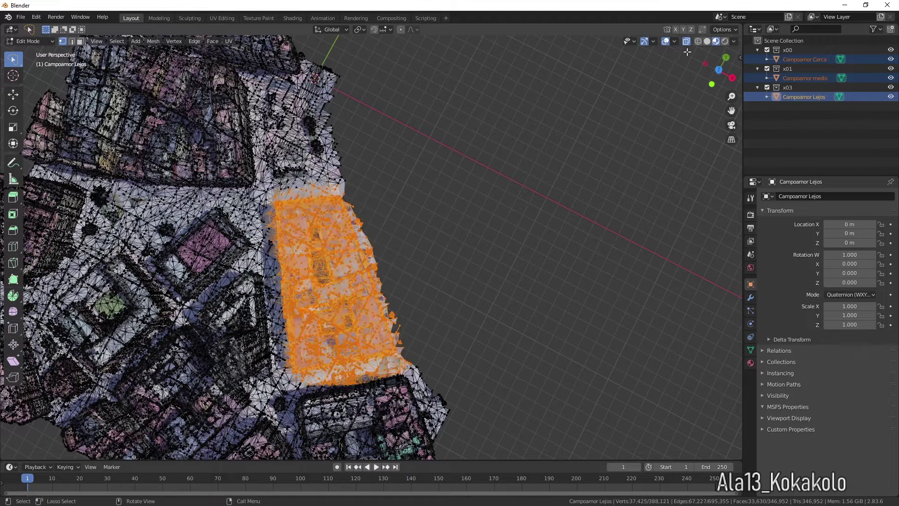
right_click(327, 257)
left_click(327, 258)
key("x")
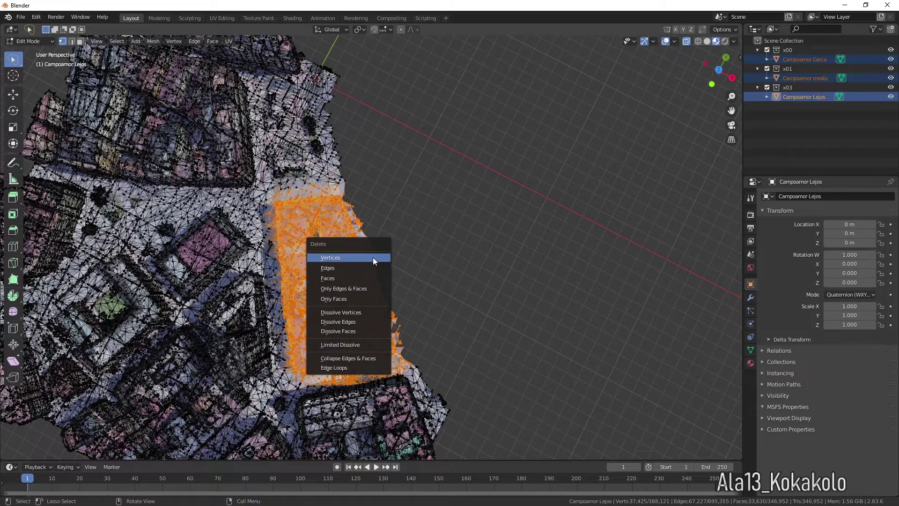
left_click(373, 257)
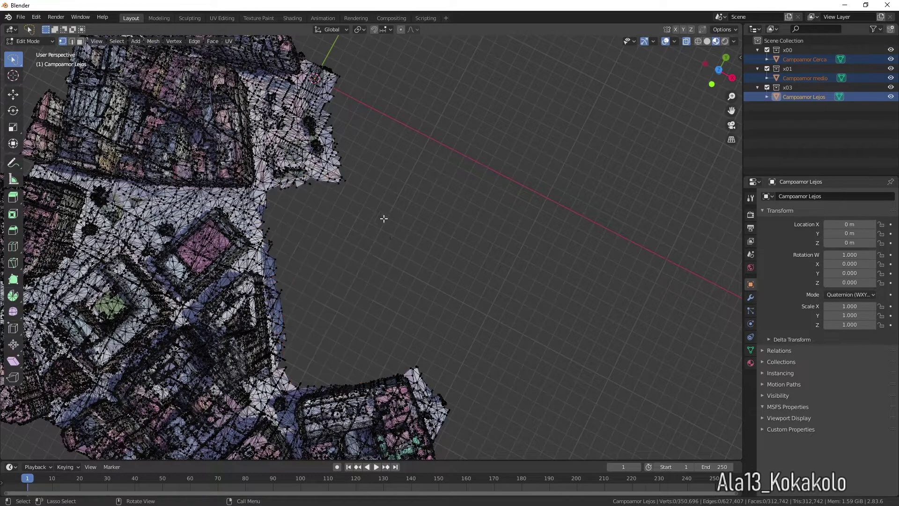
Step: Inspect the cut-out block at each level of detail by hiding and showing the x00, x01 and x03 collections and their objects
left_click(854, 114)
left_click(892, 96)
left_click(891, 97)
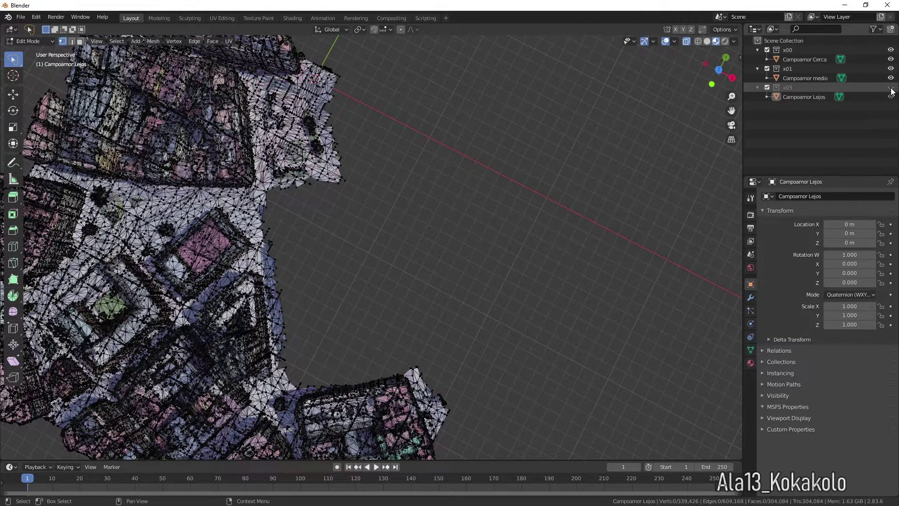
left_click(891, 87)
left_click(891, 69)
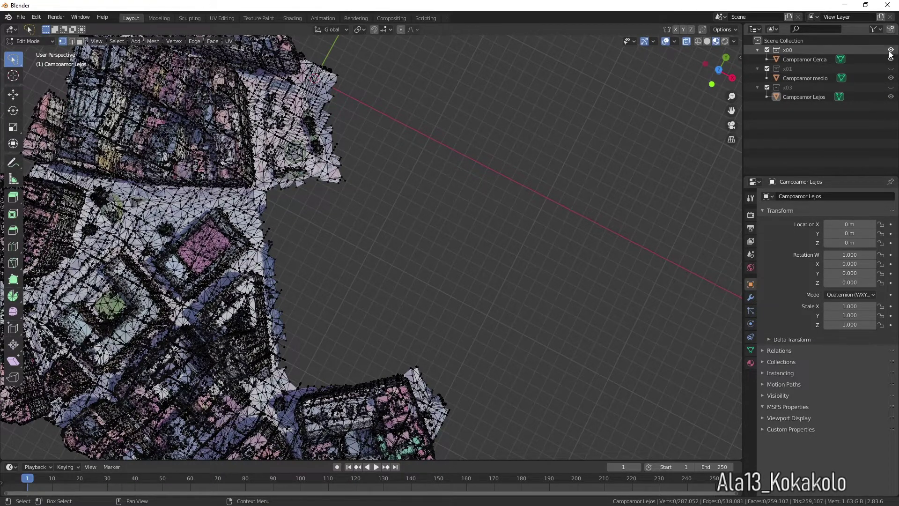
left_click(891, 50)
left_click(890, 50)
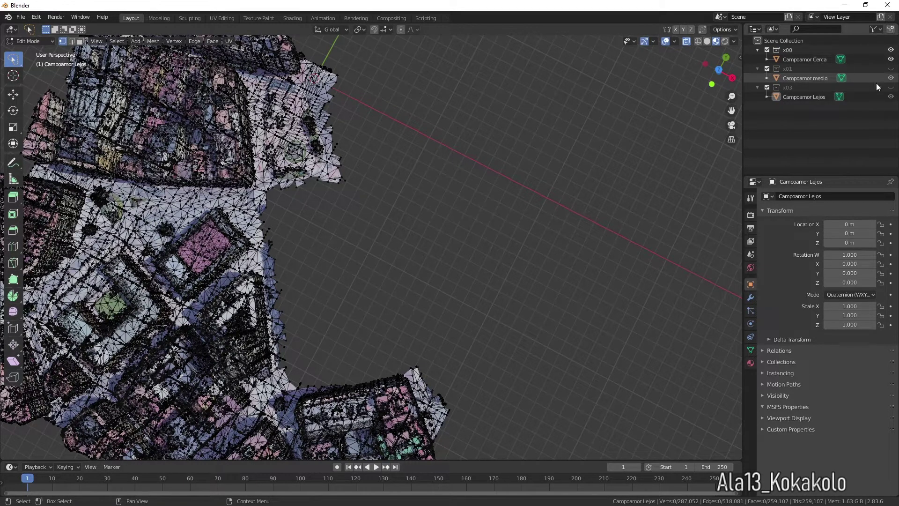
left_click(890, 61)
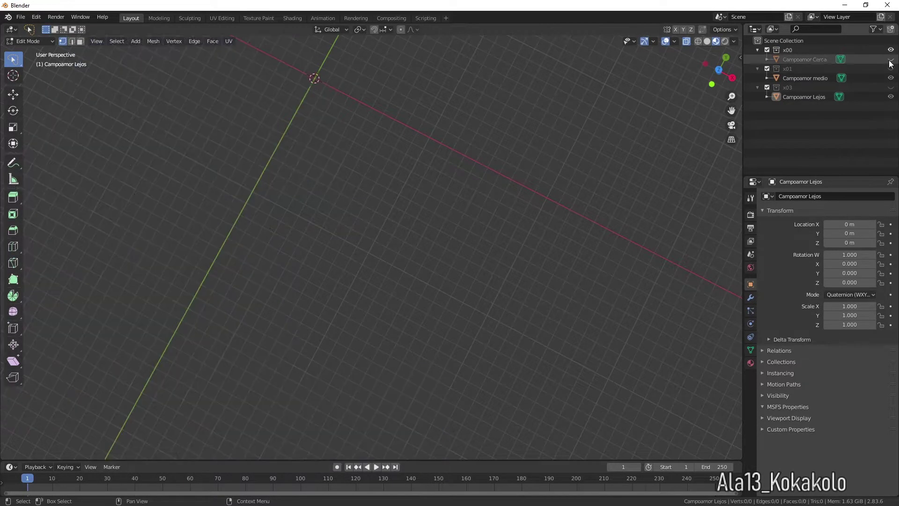
left_click(891, 87)
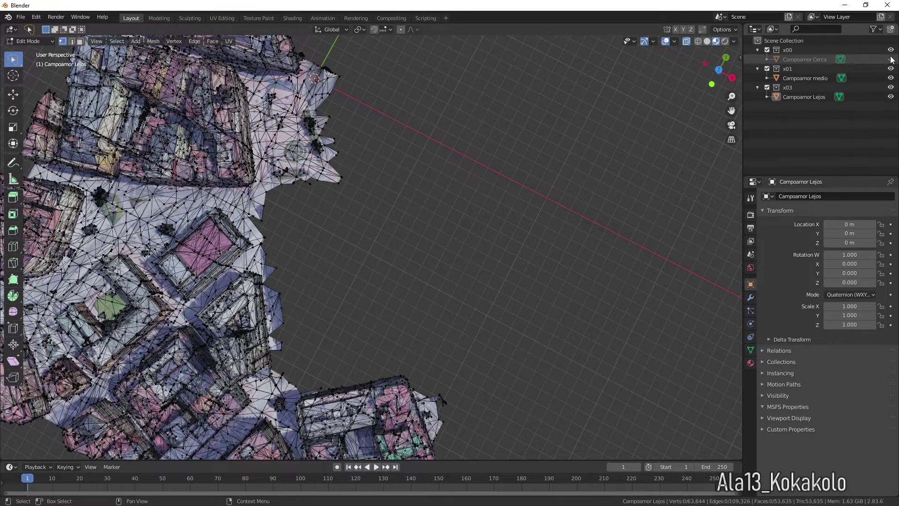
left_click(891, 60)
left_click(891, 60)
left_click(891, 60)
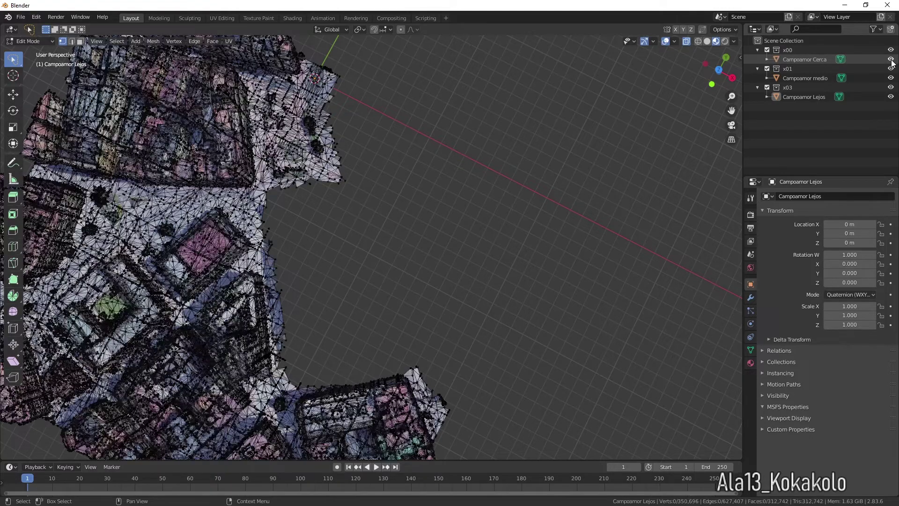
Step: Compare the cut edge of the city mesh by repeatedly hiding and showing Campoamor Cerca
left_click(891, 60)
left_click(890, 60)
left_click(891, 60)
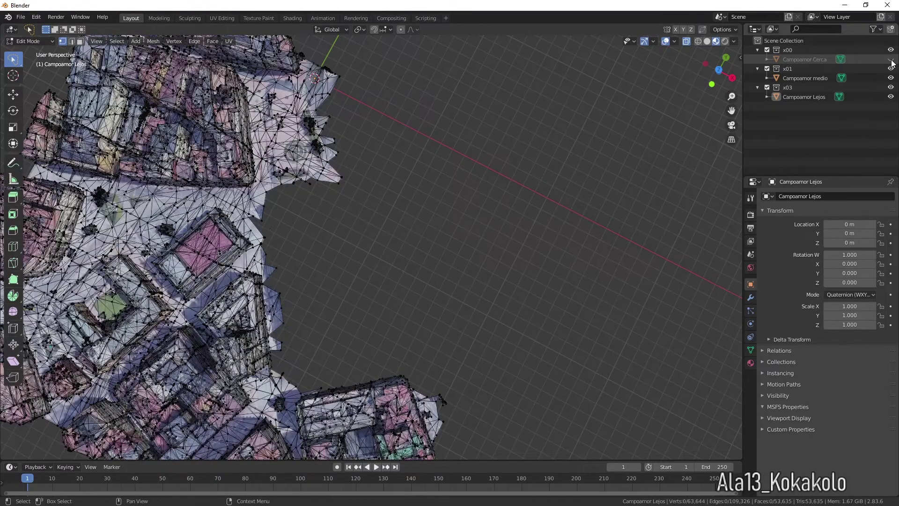
left_click(891, 59)
left_click(890, 60)
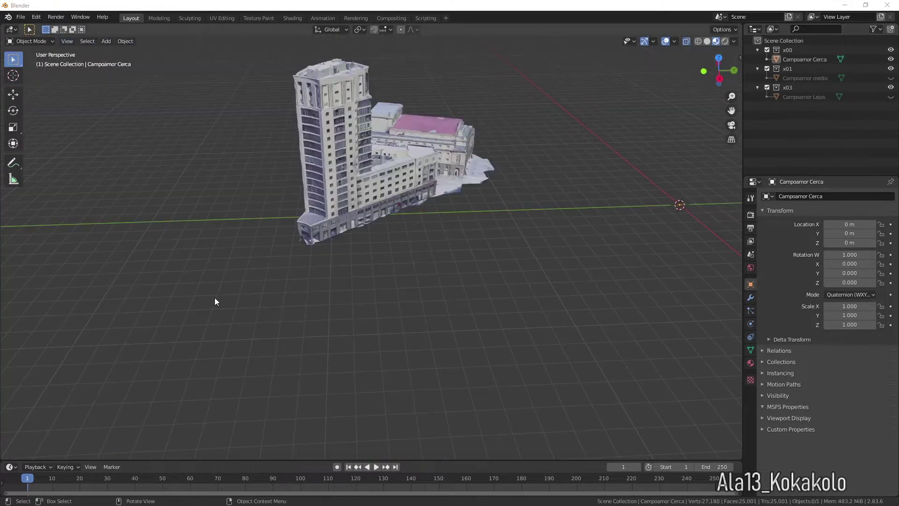
Step: Compare the tower building's detail by showing Campoamor Cerca, medio and Lejos one at a time, ending with only Lejos visible
scroll(413, 144, "up", 3)
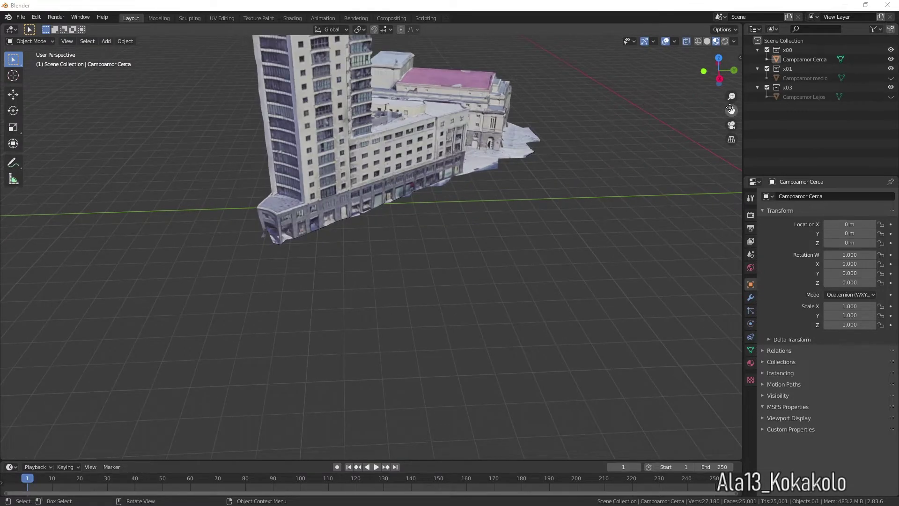
mouse_move(732, 110)
left_mouse_down()
mouse_move(749, 158)
mouse_move(731, 121)
left_mouse_up()
left_click_drag(718, 70, 655, 76)
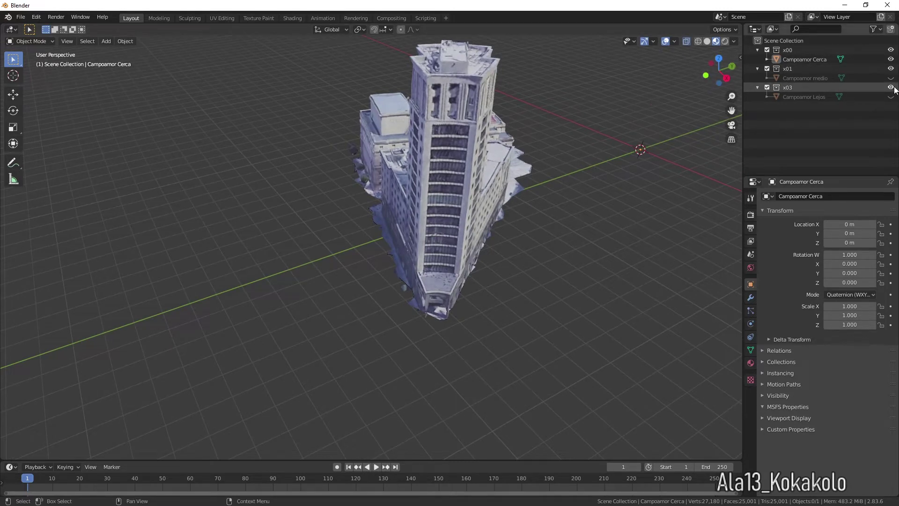
left_click(890, 59)
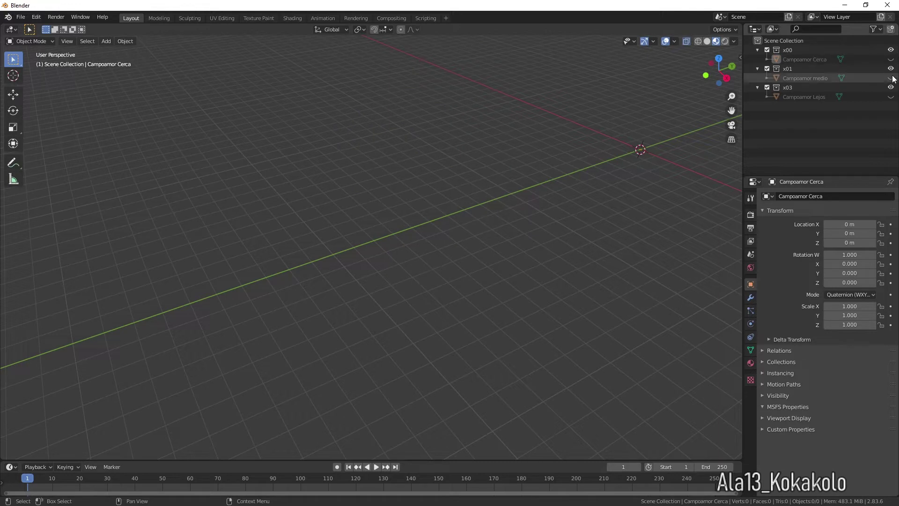
left_click(890, 78)
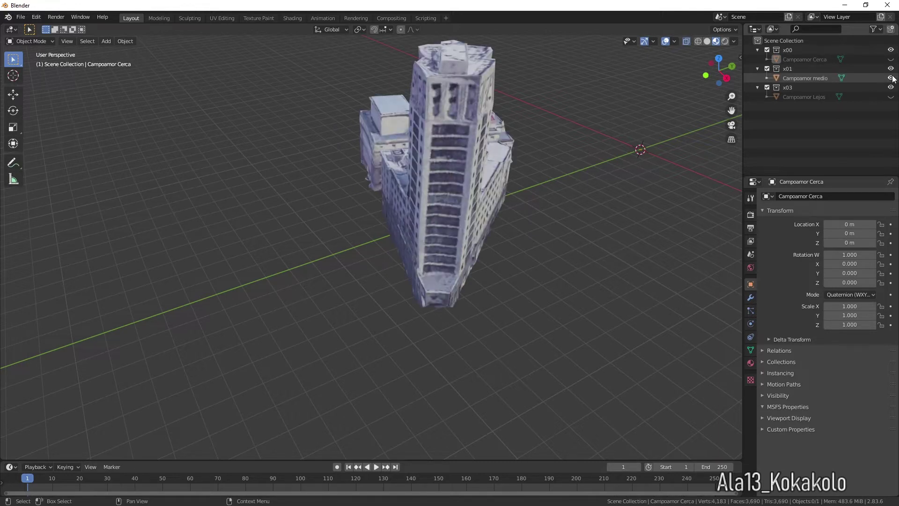
left_click(892, 79)
left_click(893, 97)
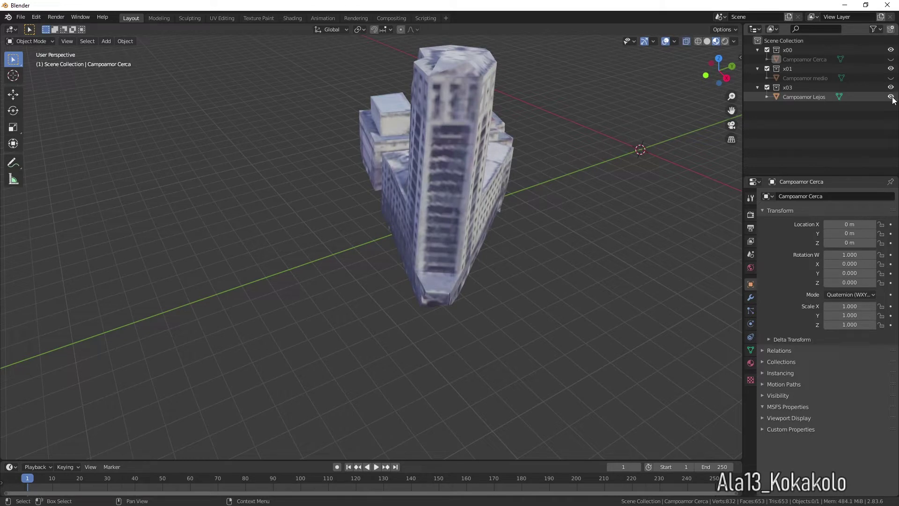
left_click(891, 97)
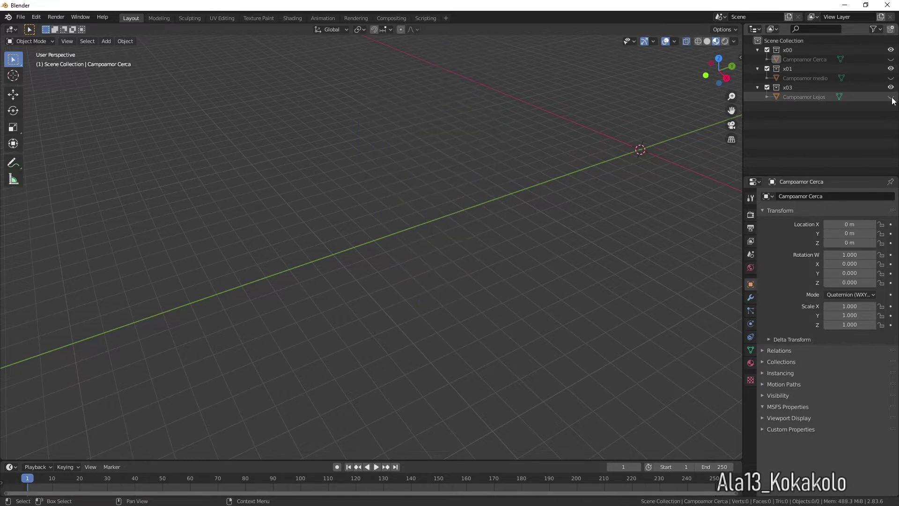
left_click(892, 96)
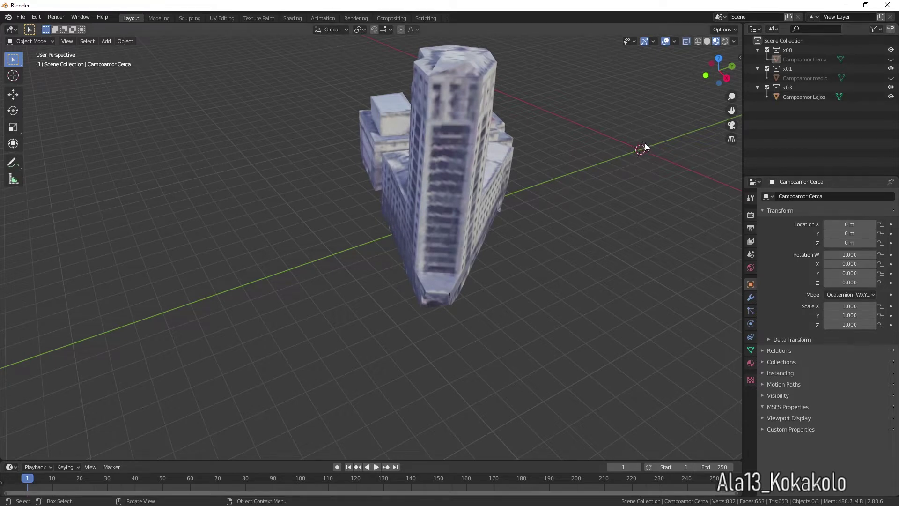
Step: Move the 3D cursor to a few spots on the ground beside the building and return it near the world origin
right_click(581, 209, "shift")
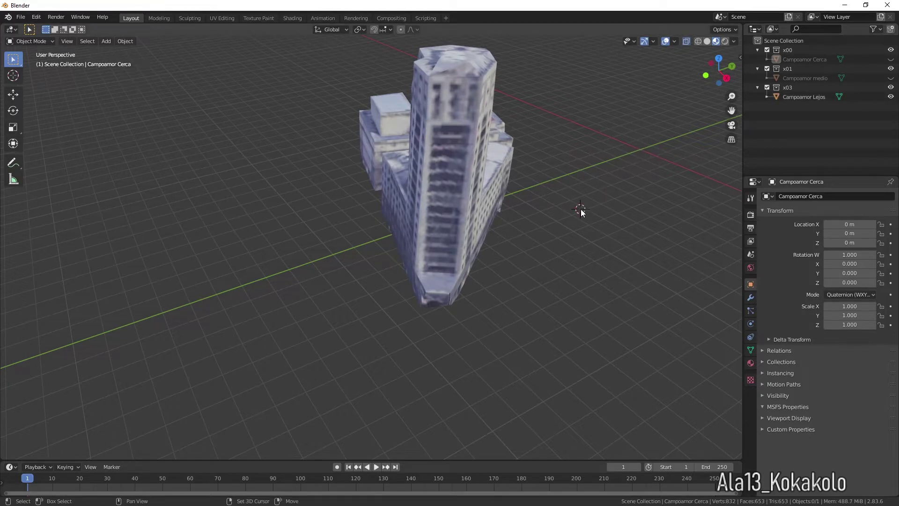
right_click(639, 150, "shift")
right_click(621, 187, "shift")
right_click(640, 149, "shift")
Step: Select Campoamor Lejos and examine where the building stands relative to its origin point from several angles and distances
left_click_drag(732, 110, 582, 164)
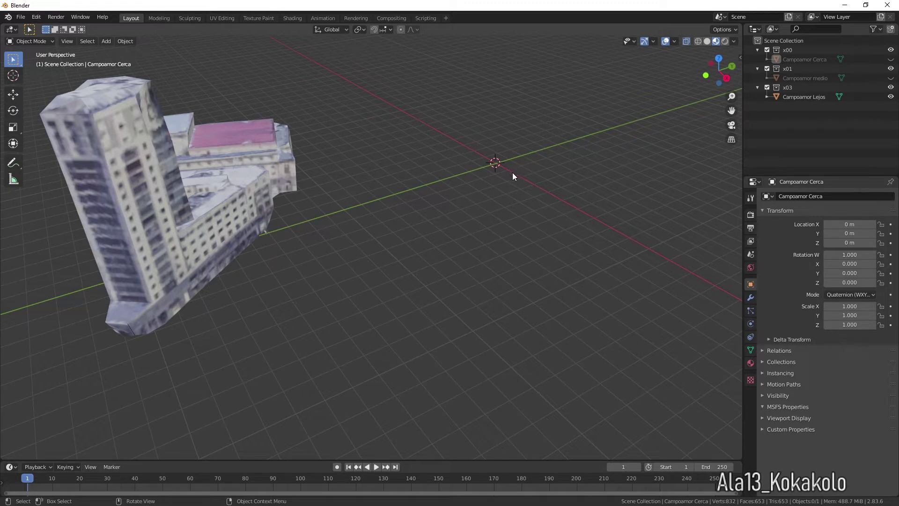
scroll(513, 173, "down", 6)
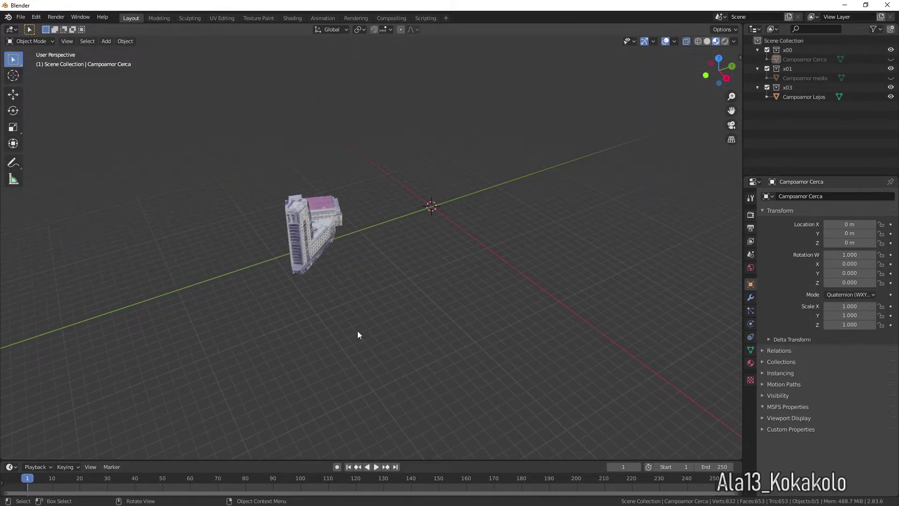
scroll(322, 311, "up", 4)
left_click_drag(717, 70, 651, 85)
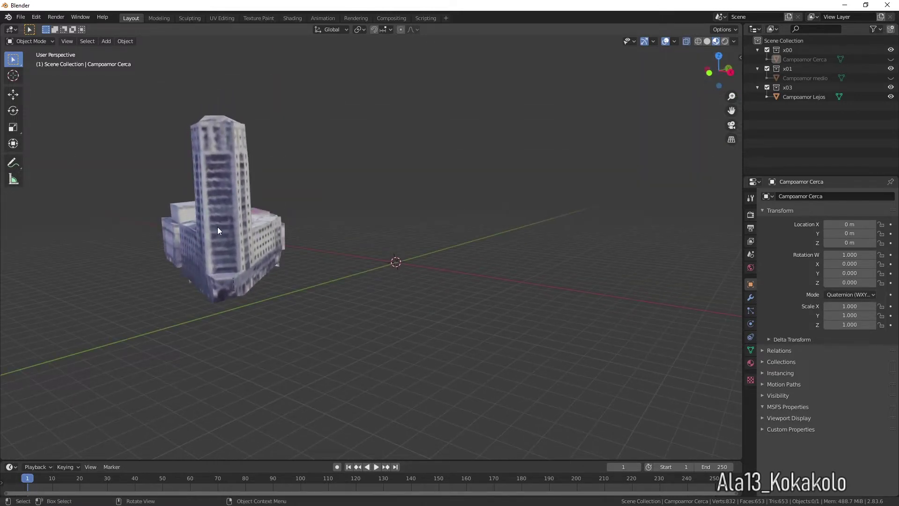
left_click(805, 96)
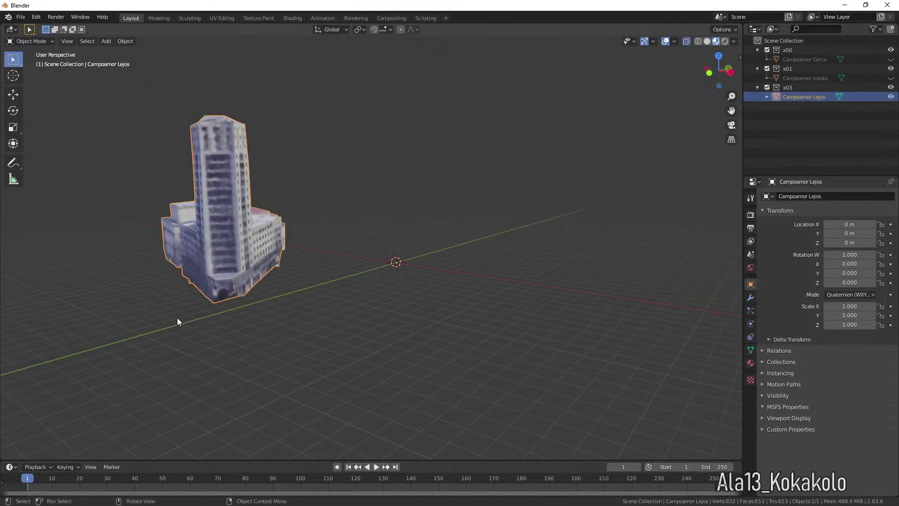
scroll(177, 317, "down", 3)
scroll(177, 317, "down", 5)
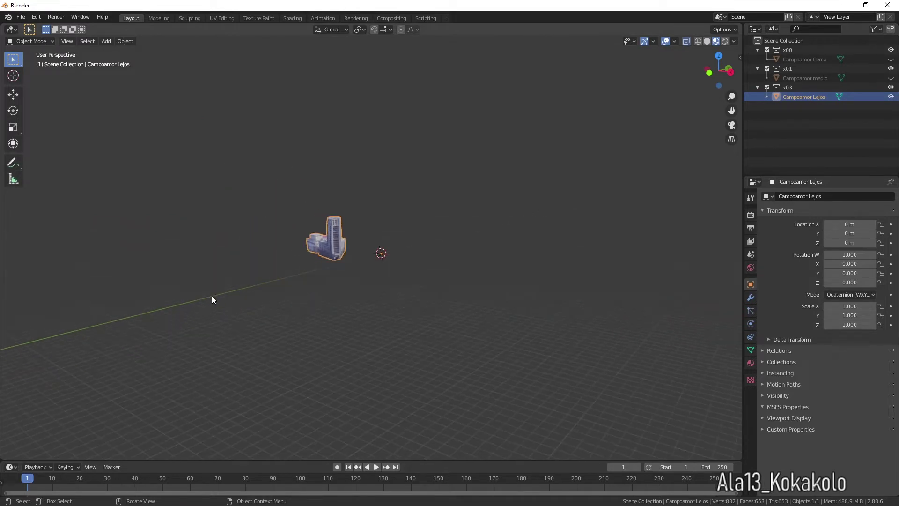
scroll(212, 296, "up", 7)
scroll(268, 266, "up", 3)
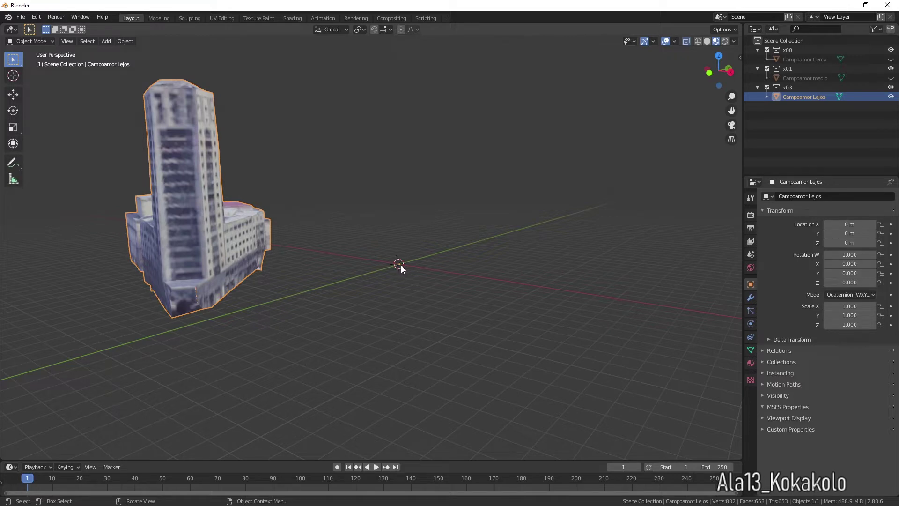
left_click_drag(719, 70, 483, 137)
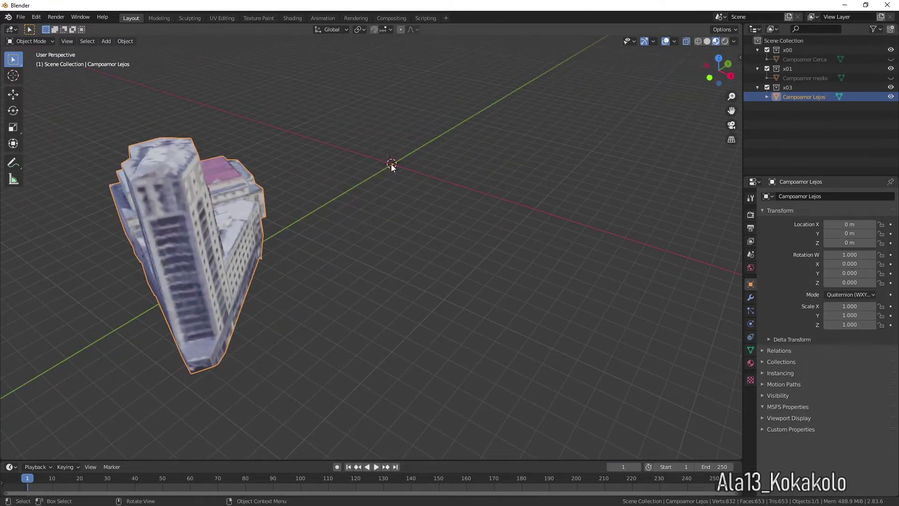
Step: Show Campoamor medio and Campoamor Cerca again and select them together with Campoamor Lejos
left_click(801, 78)
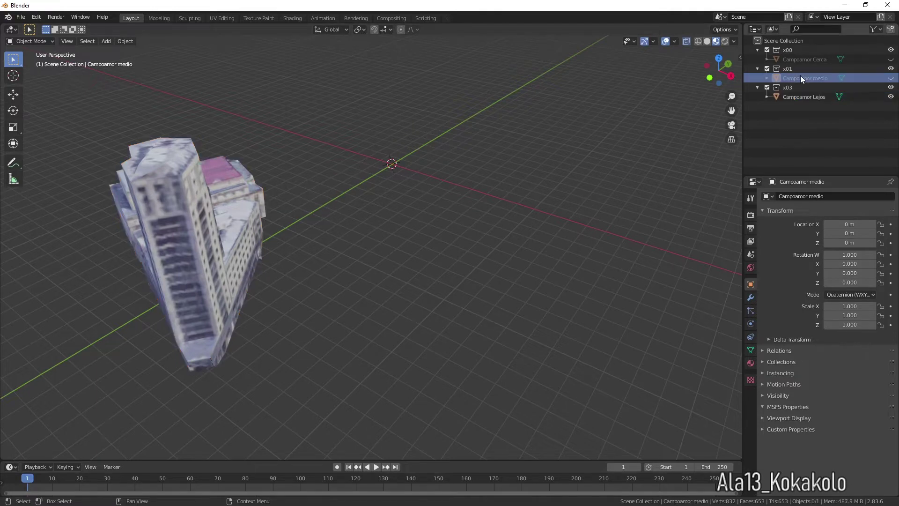
left_click(805, 95)
left_click(890, 78)
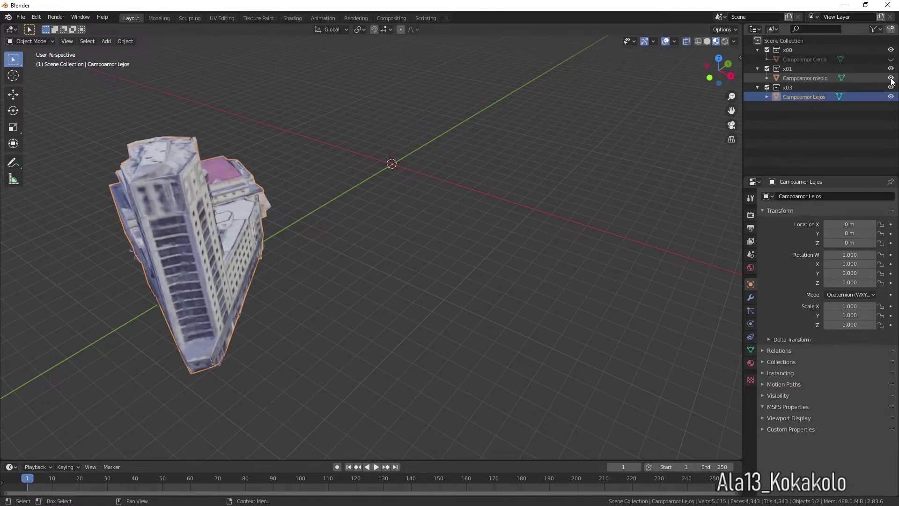
left_click(890, 59)
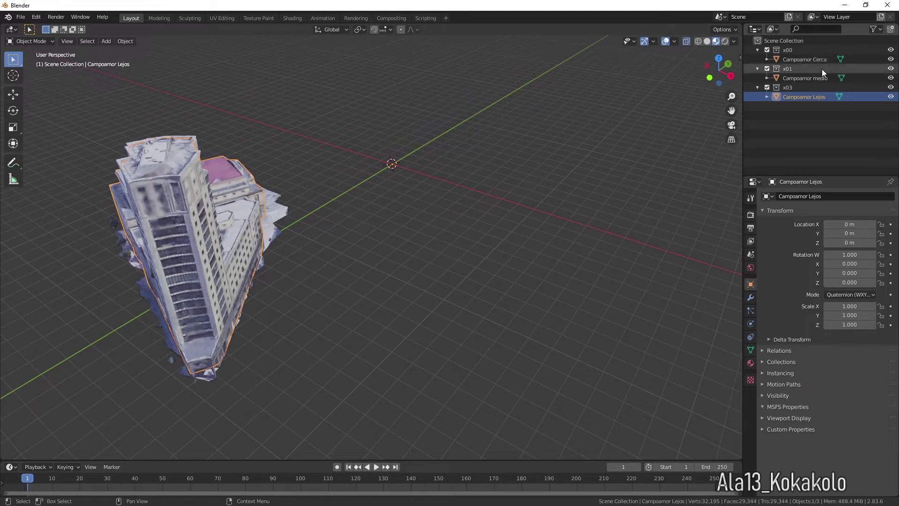
left_click(807, 59)
left_click(808, 74, "shift")
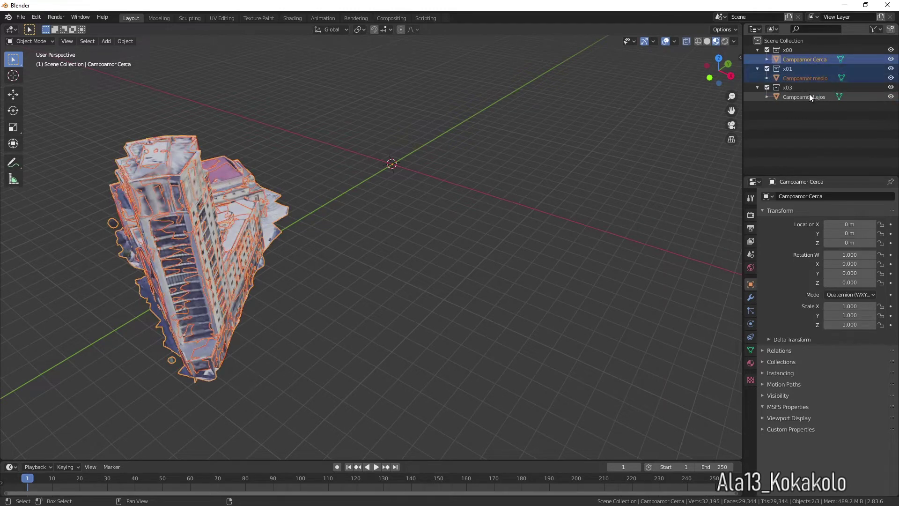
left_click(809, 95, "shift")
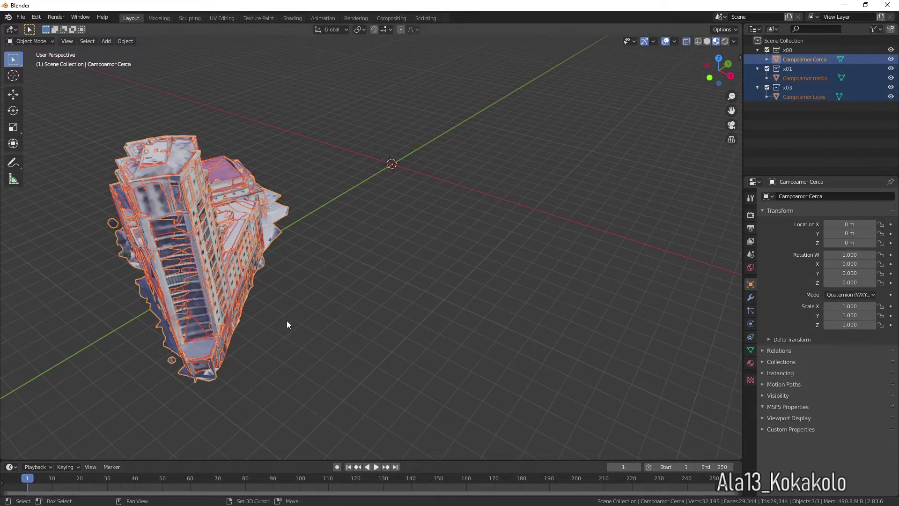
Step: Place the 3D cursor at the foot of the tower's front corner, checking its position from several sides of the building
right_click(247, 322, "shift")
left_click_drag(708, 76, 682, 105)
right_click(276, 298, "shift")
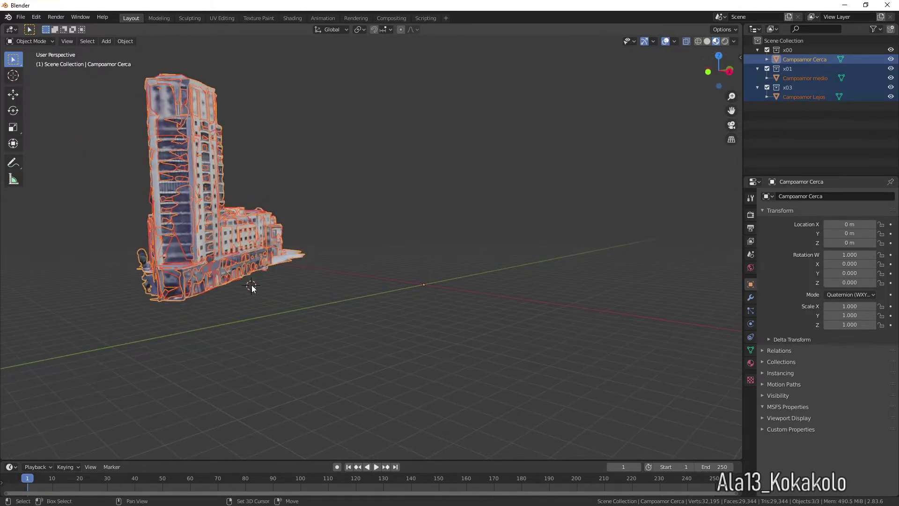
left_click_drag(716, 71, 657, 86)
right_click(266, 291, "shift")
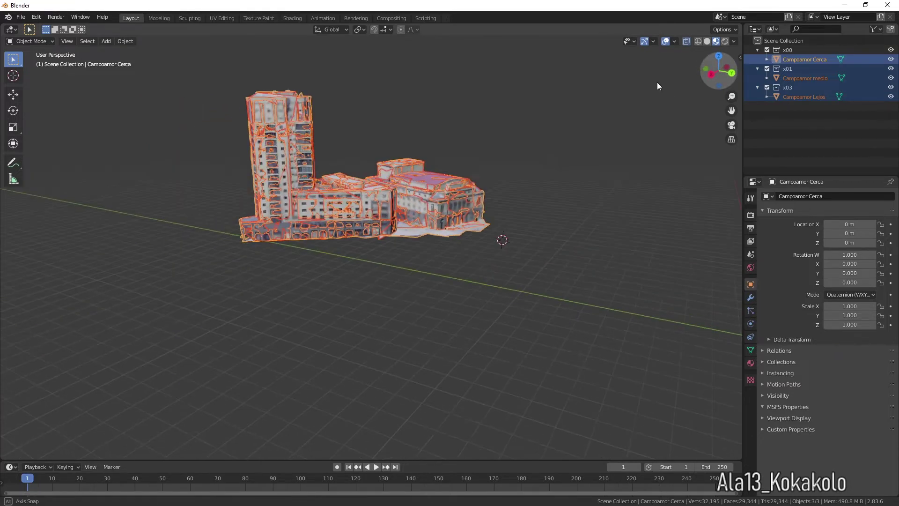
right_click(412, 247, "shift")
left_click_drag(715, 73, 680, 78)
right_click(588, 281, "shift")
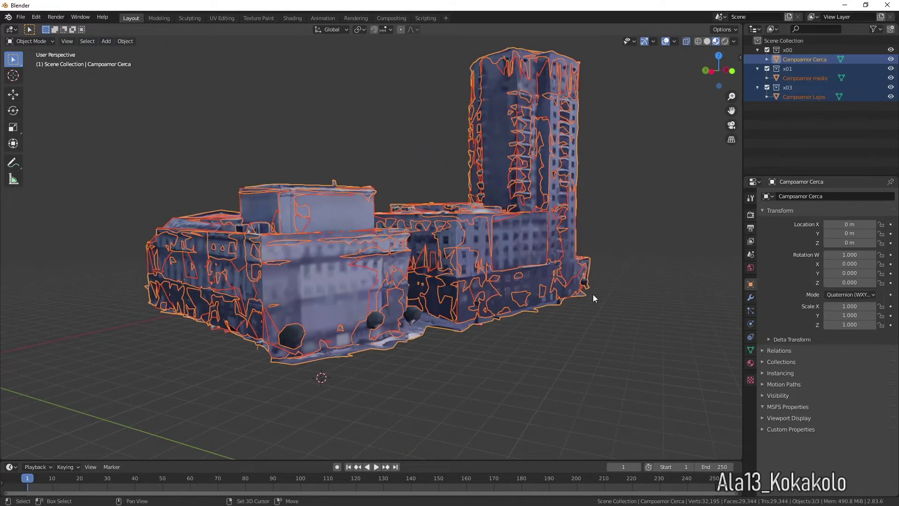
left_click_drag(716, 72, 677, 79)
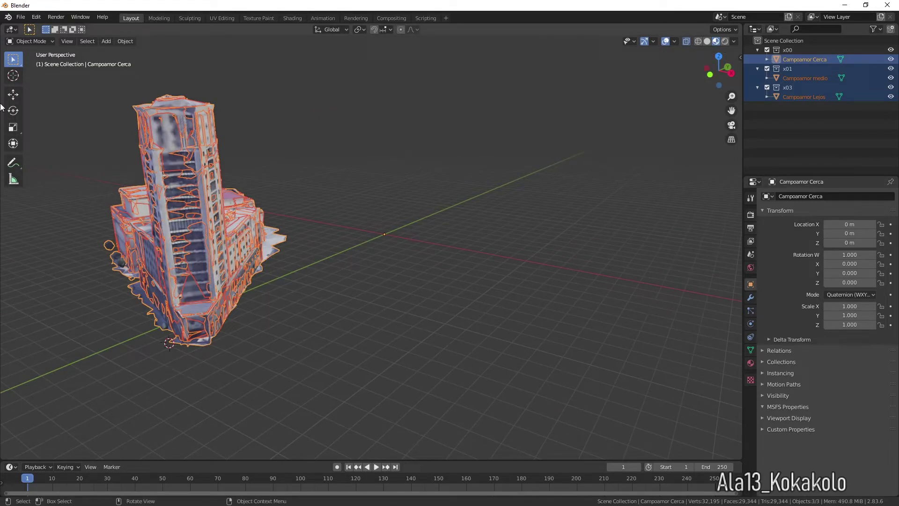
Step: Set the origin of the three selected Campoamor objects to the 3D cursor
left_click(125, 42)
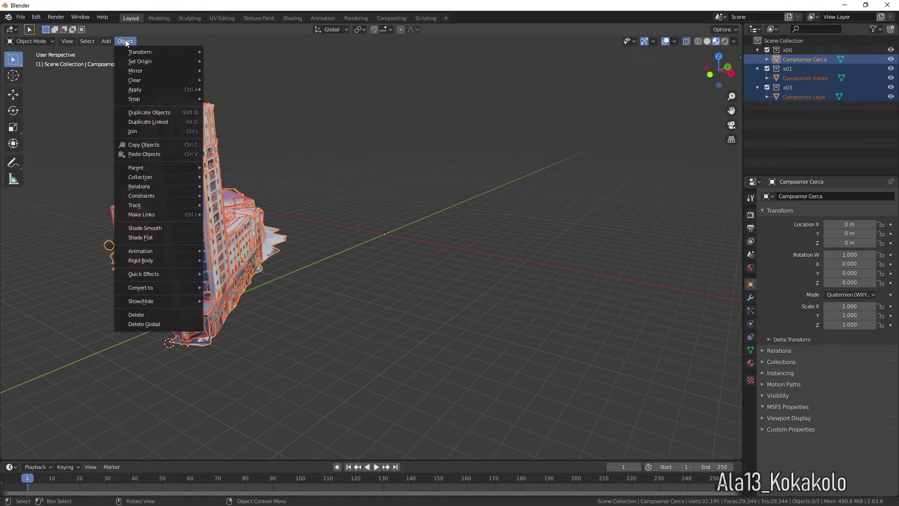
mouse_move(141, 66)
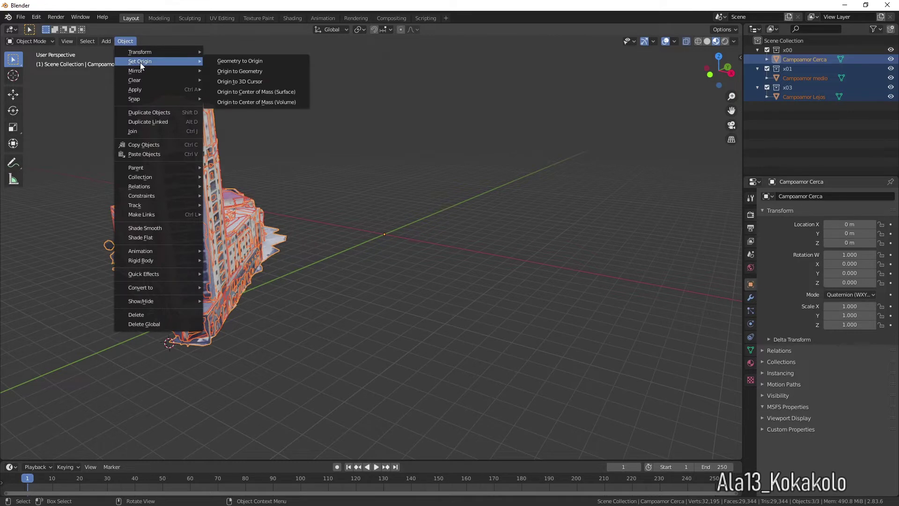
left_click(266, 81)
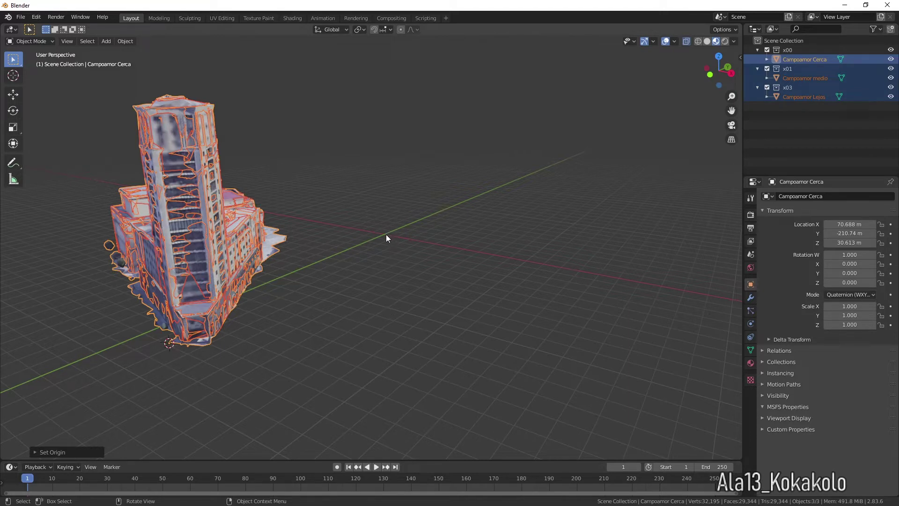
Step: Move the 3D cursor away from the building to a point near the world origin
right_click(358, 285, "shift")
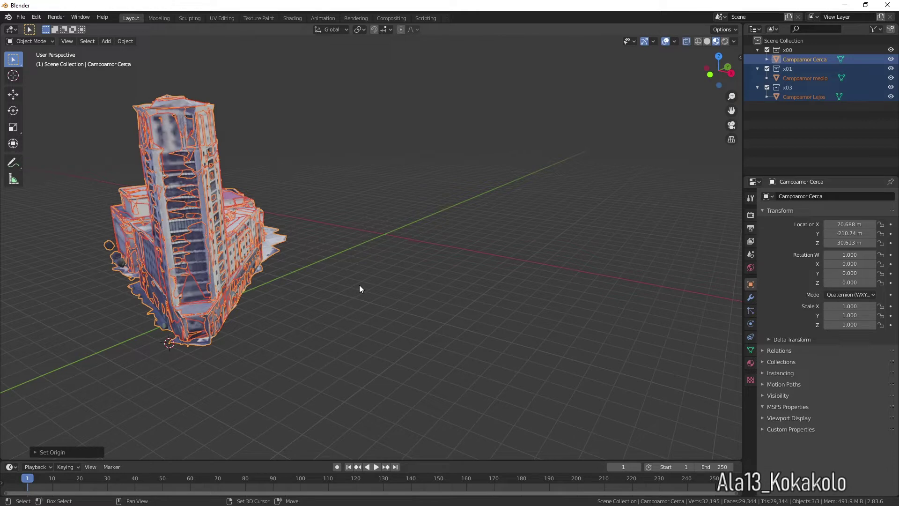
right_click(237, 358)
right_click(385, 232, "shift")
scroll(420, 261, "up", 5)
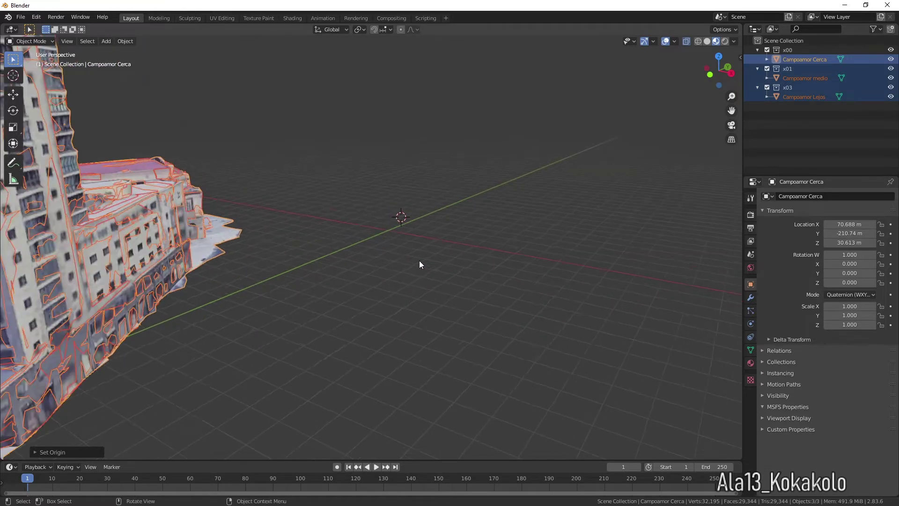
scroll(419, 261, "down", 6)
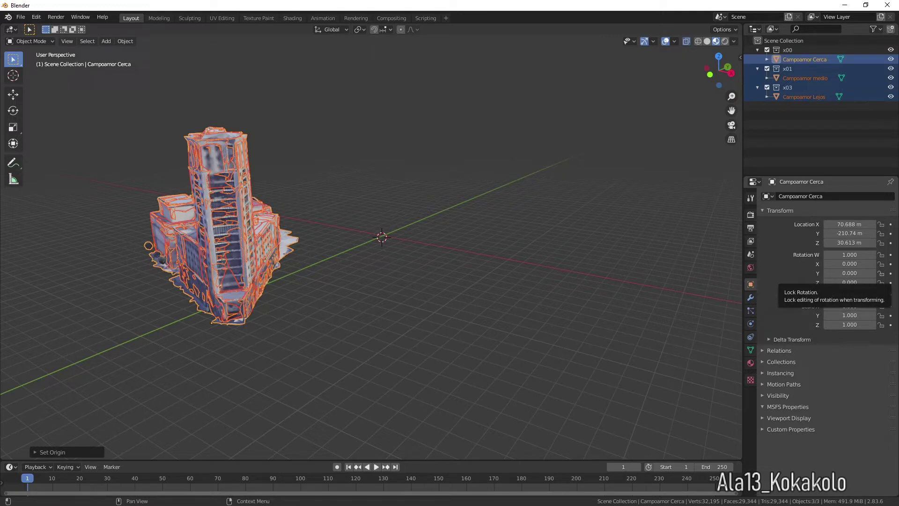
Step: Review the Set Origin options and clear the selection of the three Campoamor objects
left_click(124, 41)
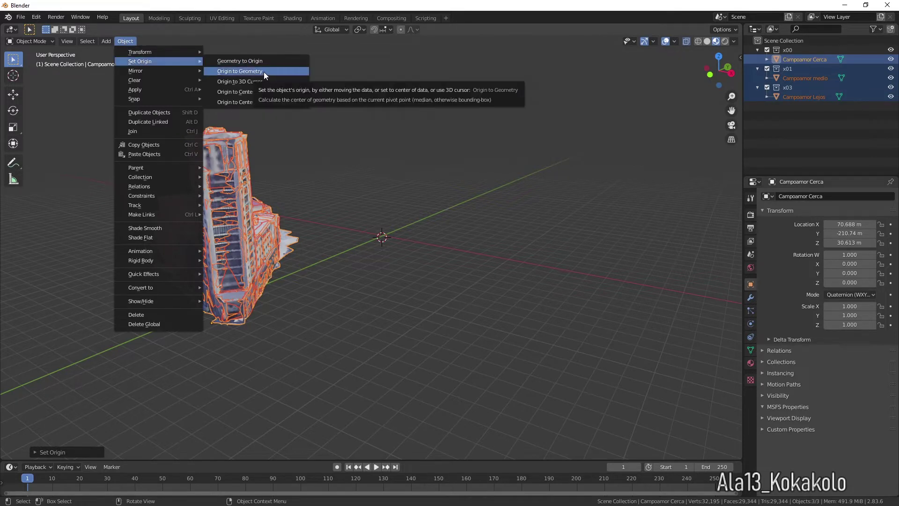
left_click(288, 92)
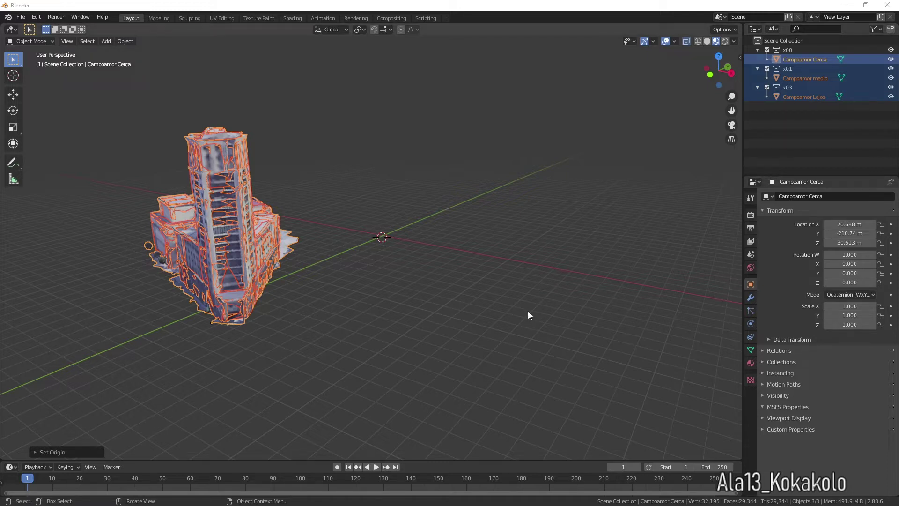
left_click(421, 258)
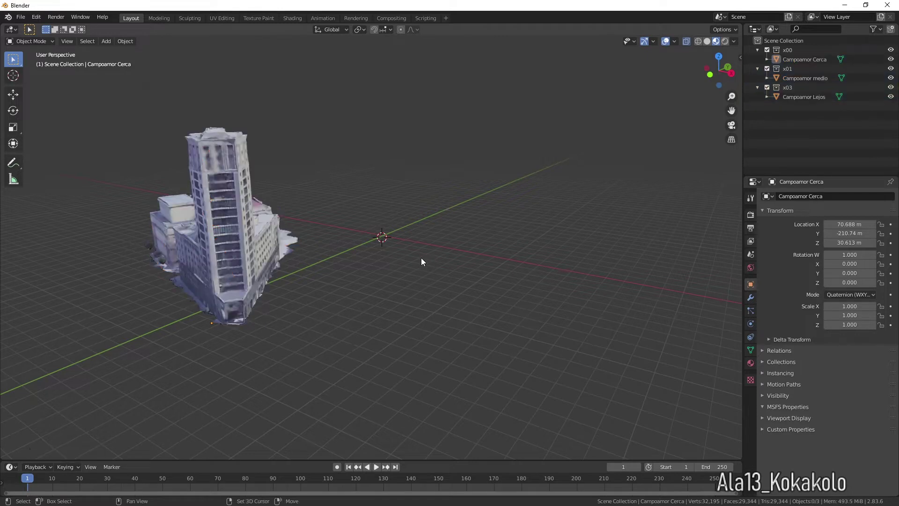
Step: Select the three Campoamor objects, snap the 3D cursor to the world origin, and clear the selection
key("shift+s")
key("Escape")
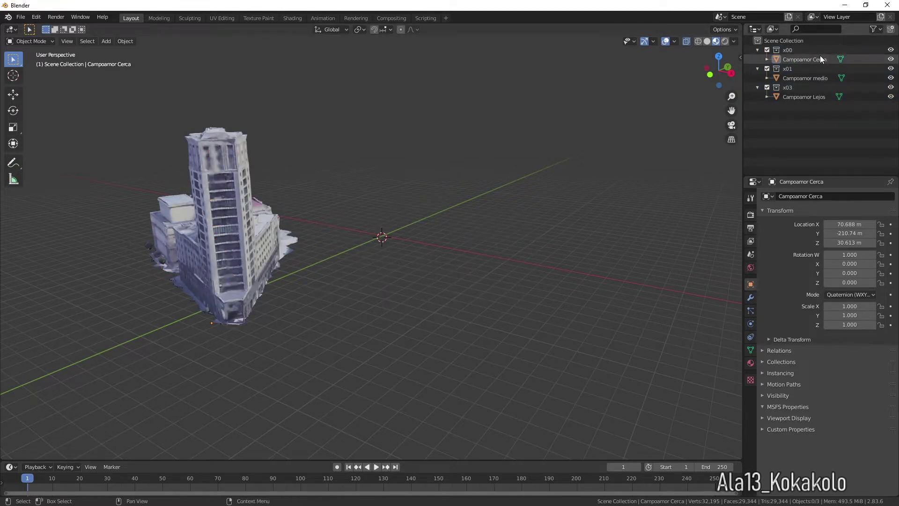
left_click(819, 56)
left_click(813, 78, "shift")
left_click(808, 96, "shift")
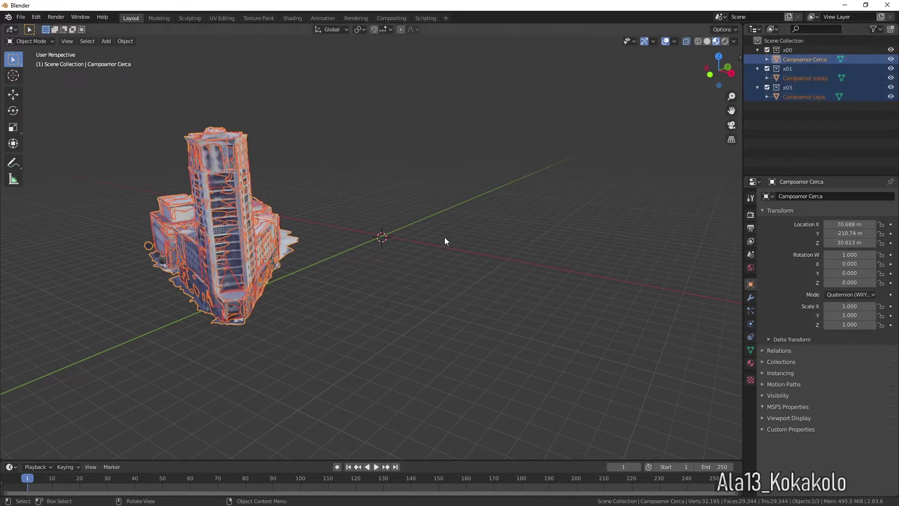
key("shift+s")
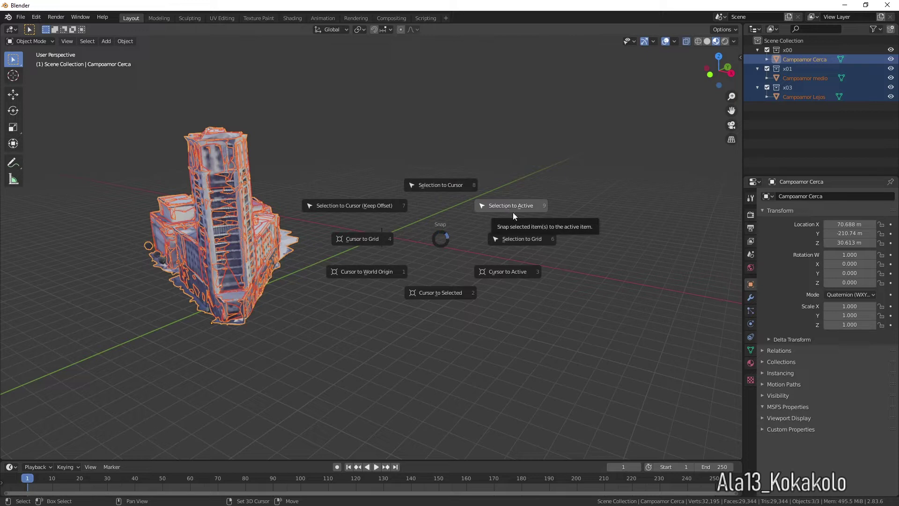
left_click(375, 271)
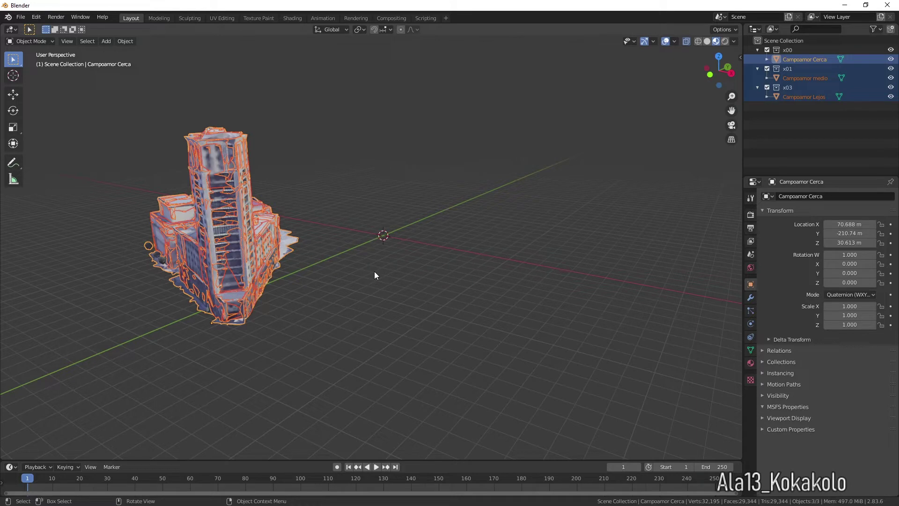
key("shift+s")
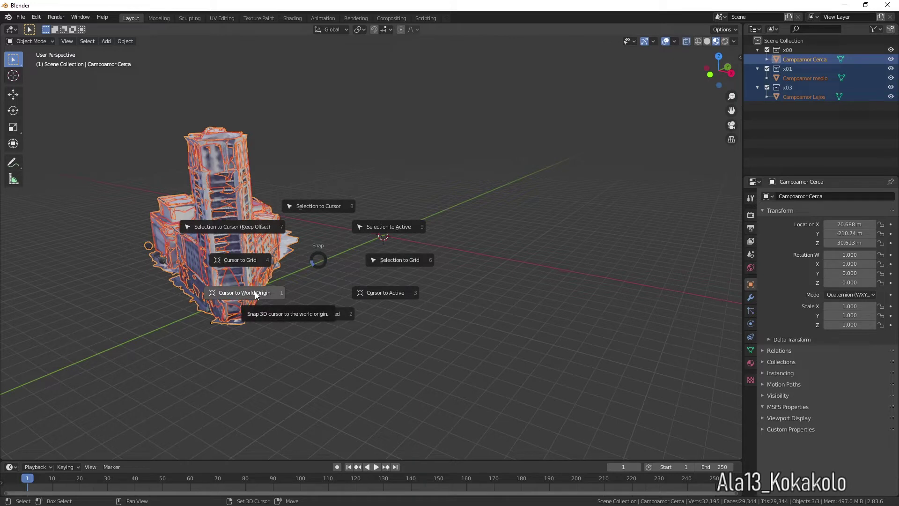
left_click(208, 365)
middle_click_drag(356, 284, 357, 285)
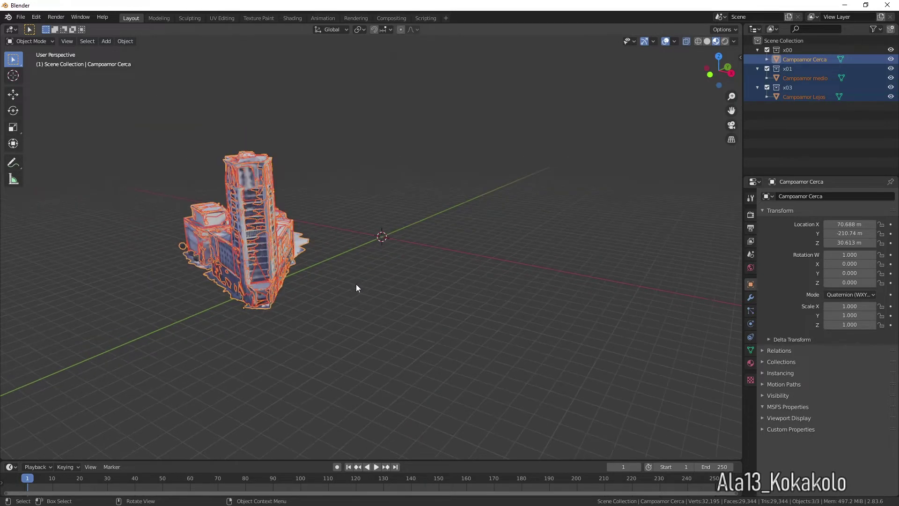
left_click(377, 281)
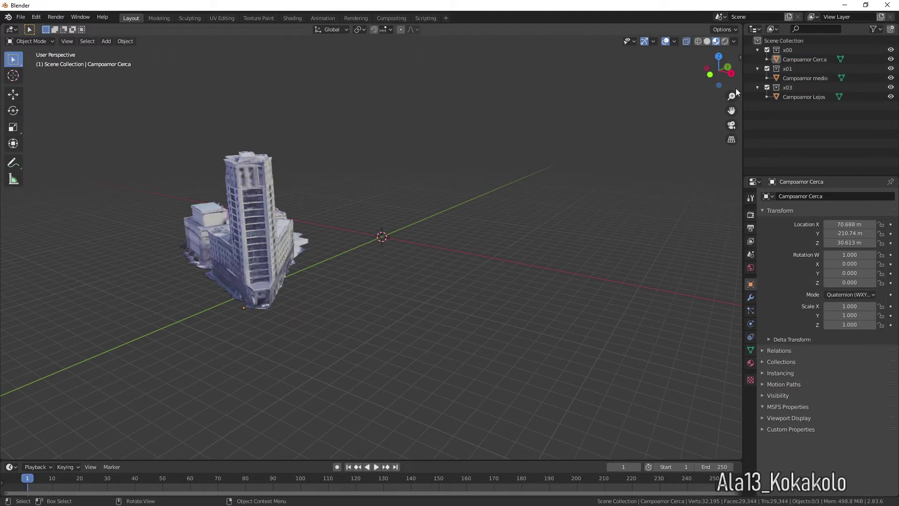
Step: Reselect the Campoamor Cerca, medio and Lejos objects and snap the selection to the 3D cursor at the world origin
left_click_drag(725, 75, 707, 76)
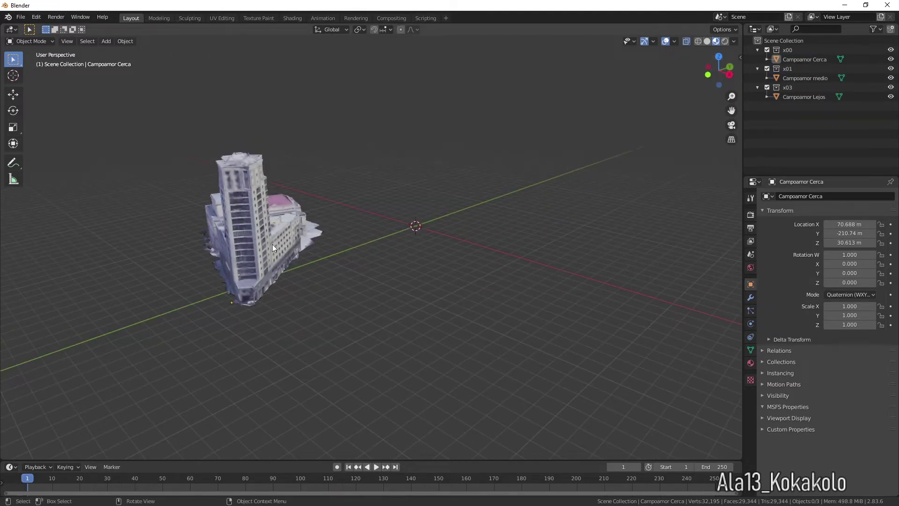
left_click(778, 58)
left_click(791, 78, "shift")
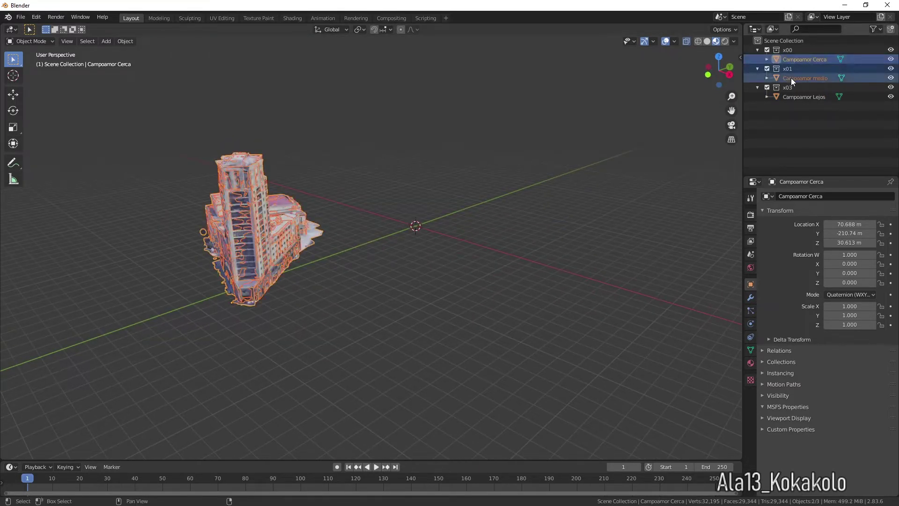
left_click(794, 97, "shift")
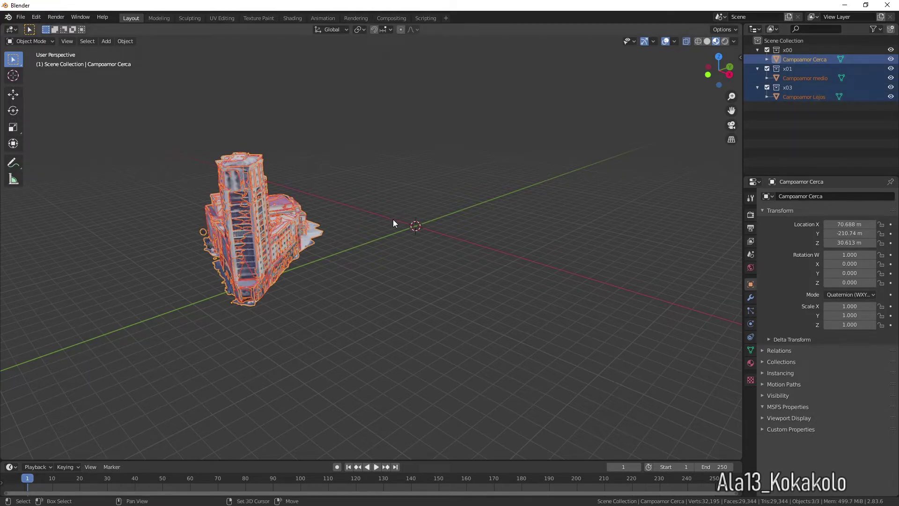
key("shift+s")
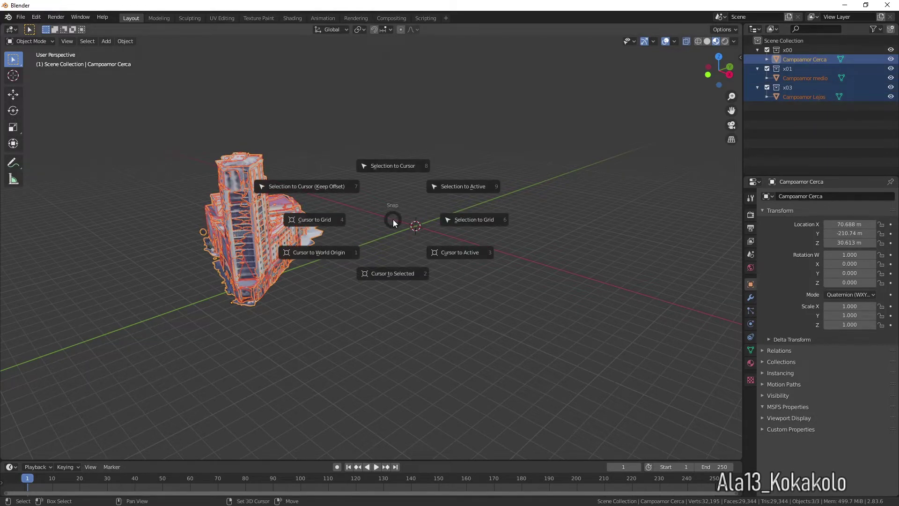
left_click(389, 165)
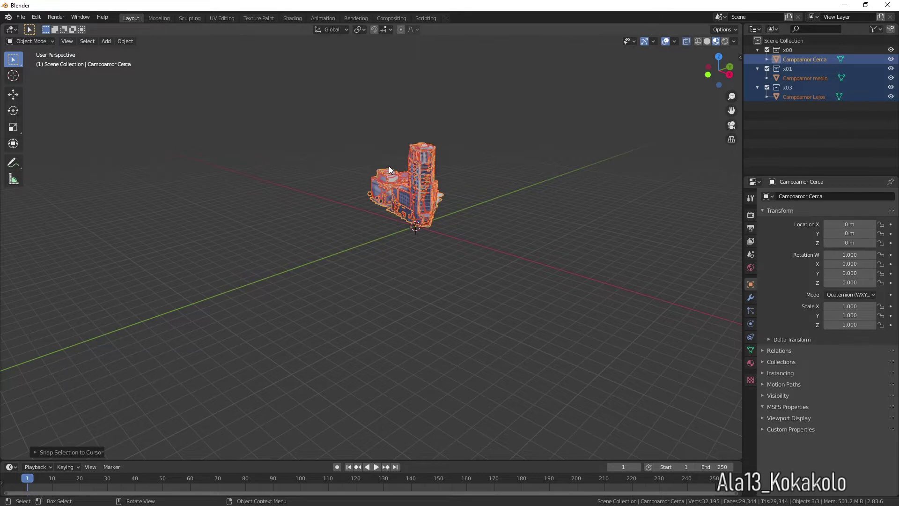
Step: Examine the building from several sides and distances to check how its base corner sits on the world origin
scroll(439, 190, "up", 5)
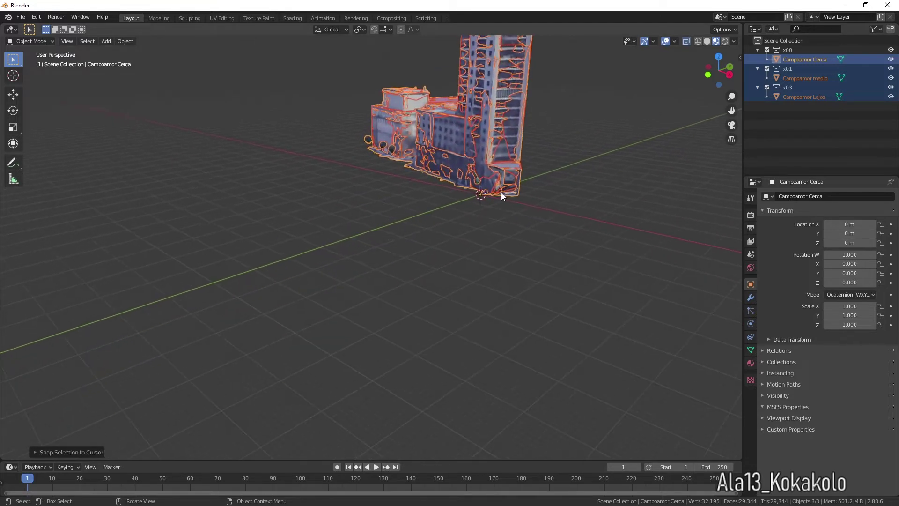
mouse_move(719, 70)
left_mouse_down()
mouse_move(717, 101)
mouse_move(707, 69)
left_mouse_up()
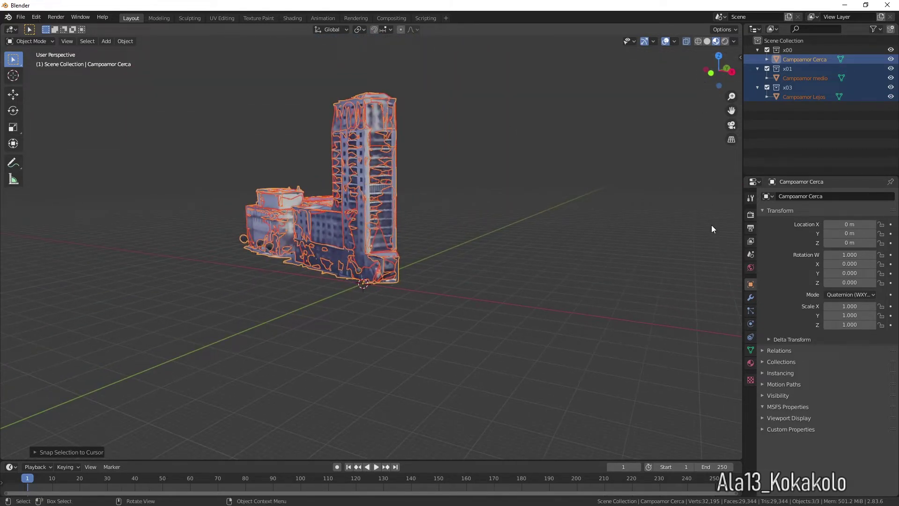
scroll(712, 229, "up", 3)
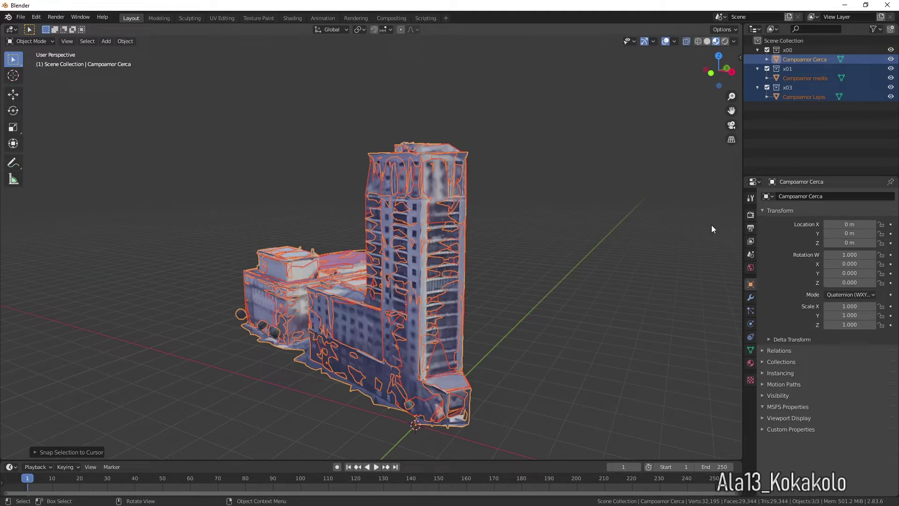
left_click_drag(719, 71, 452, 400)
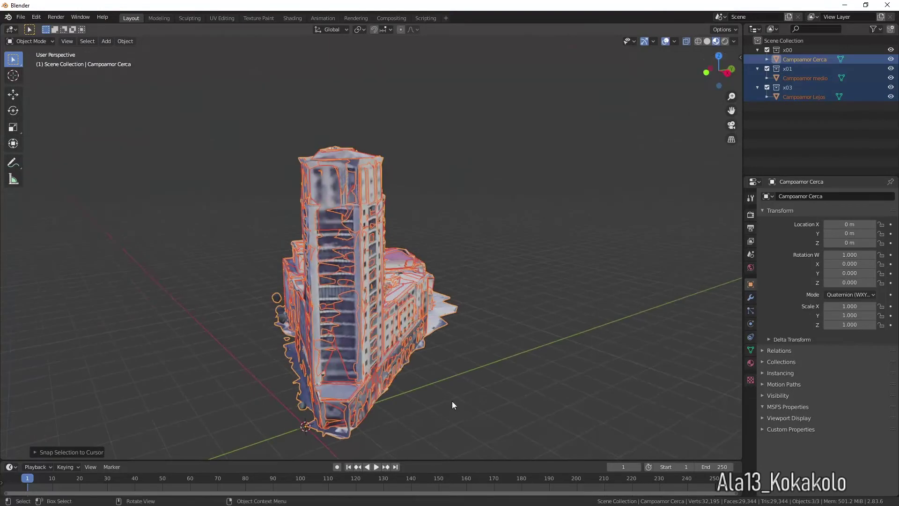
left_click(459, 388)
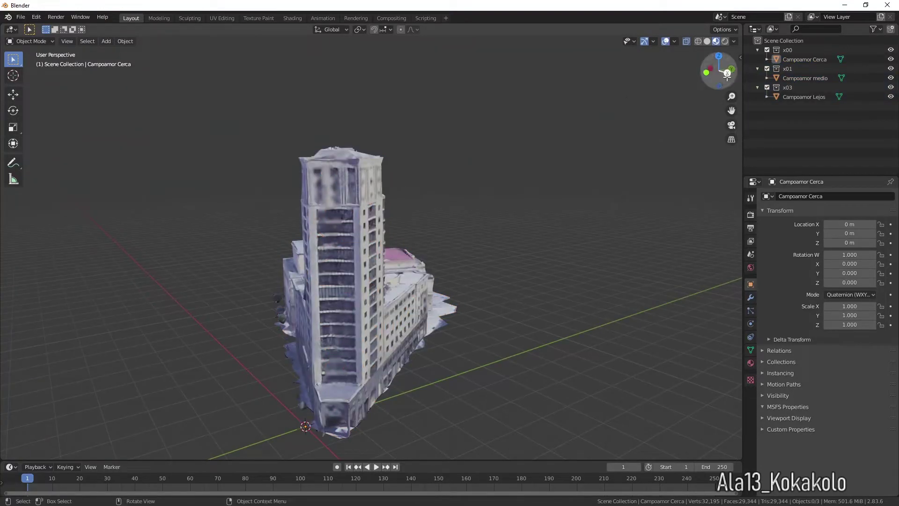
scroll(611, 168, "down", 3)
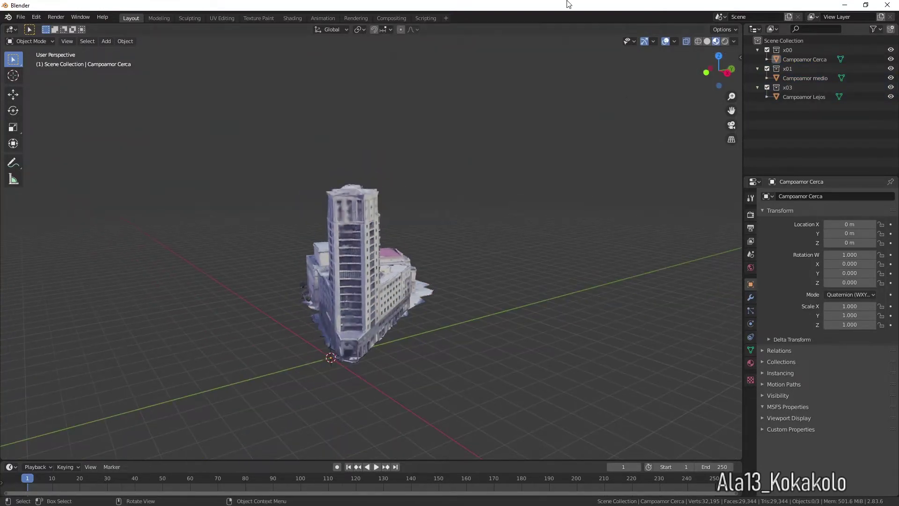
scroll(342, 369, "down", 2)
scroll(350, 319, "up", 5)
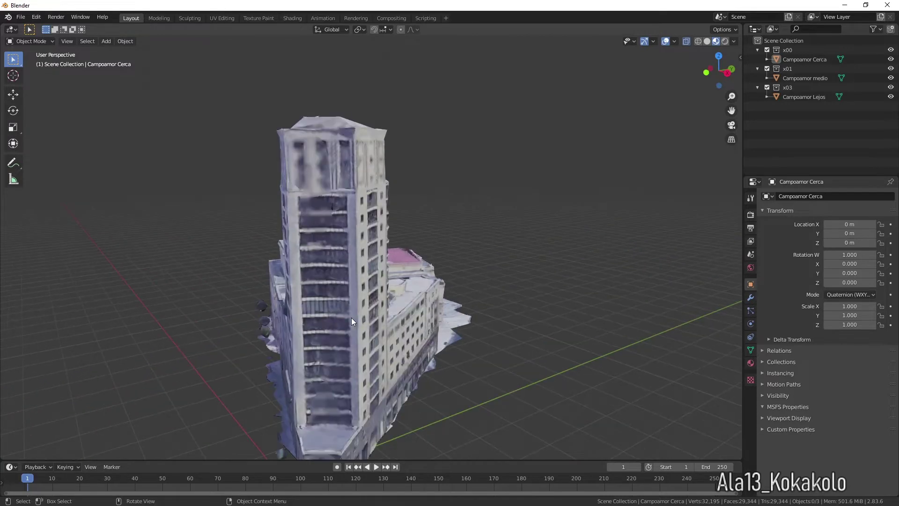
scroll(351, 318, "down", 3)
mouse_move(719, 70)
left_mouse_down()
mouse_move(710, 82)
mouse_move(719, 103)
mouse_move(726, 73)
left_mouse_up()
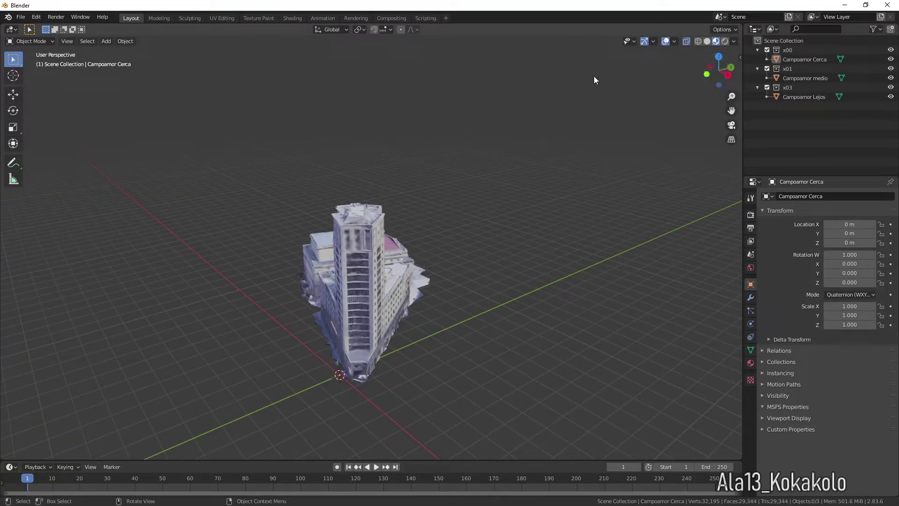
Step: Check the location values of the Campoamor Cerca, medio and Lejos objects one by one
left_click(818, 58)
left_click(809, 78)
left_click(805, 97)
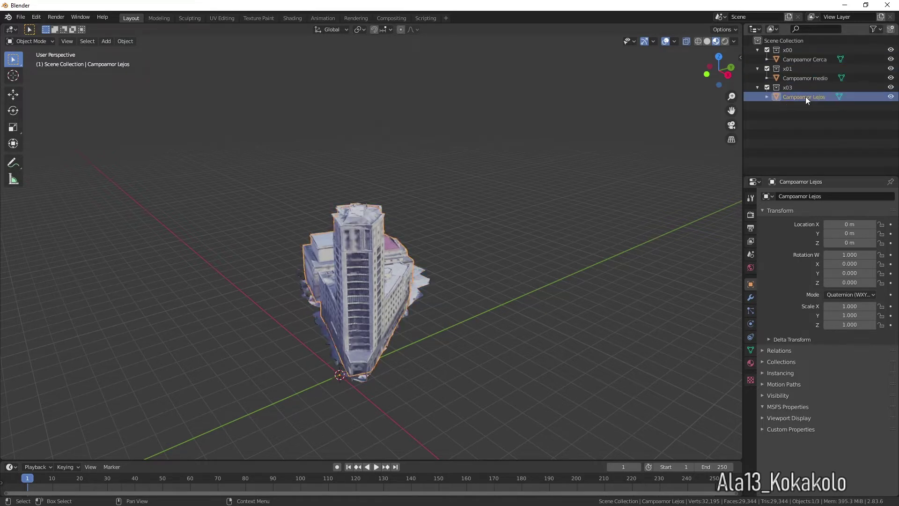
left_click(794, 61)
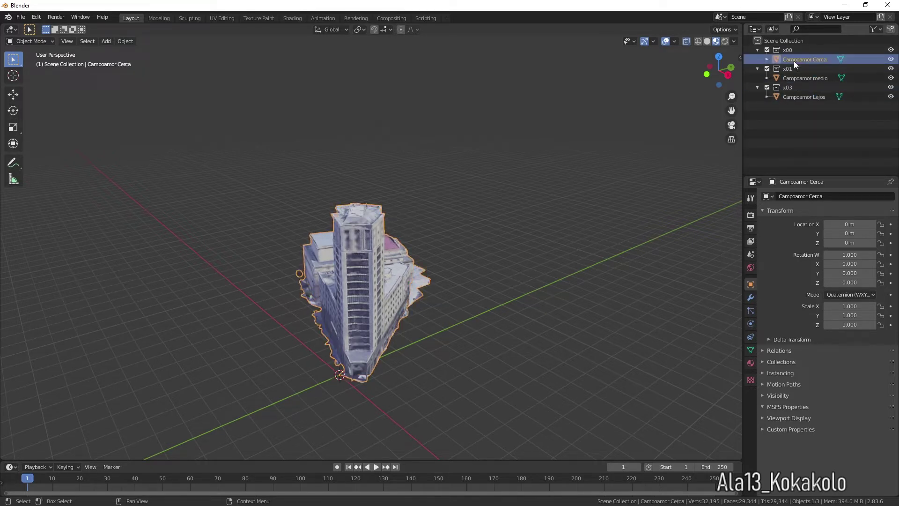
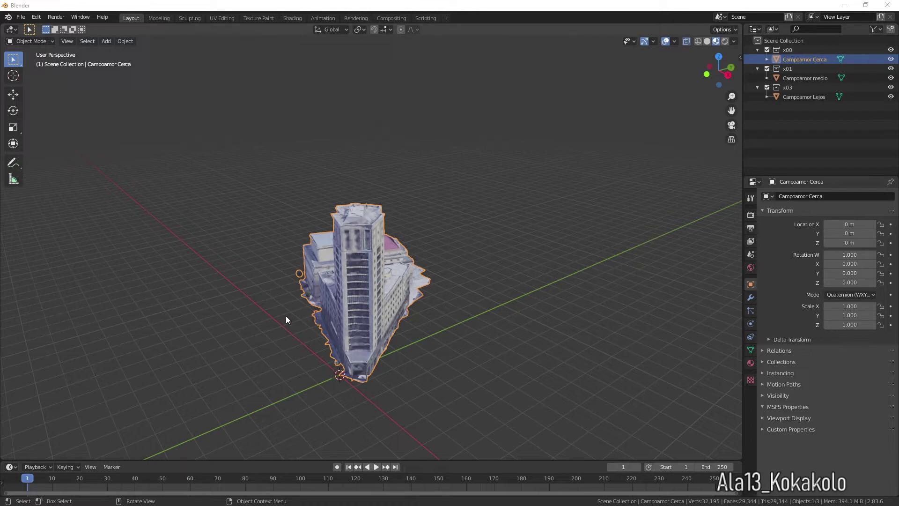
left_click(21, 17)
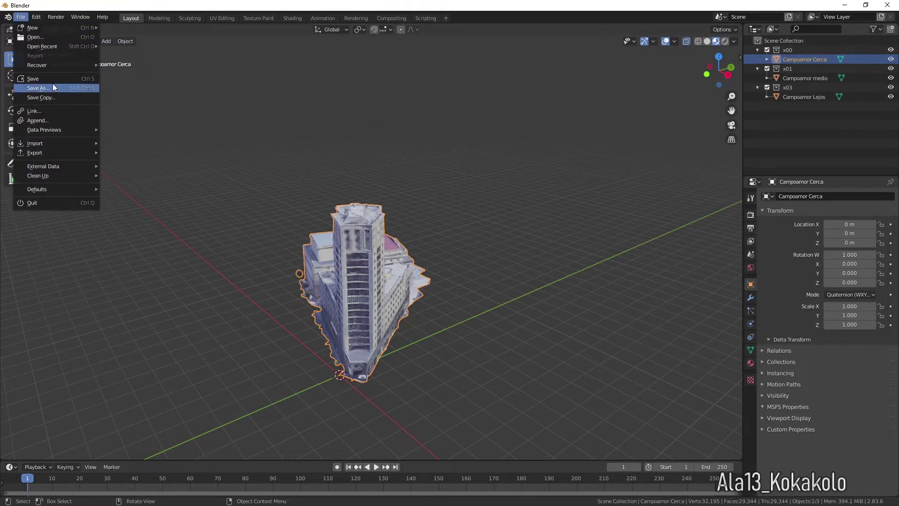
left_click(271, 93)
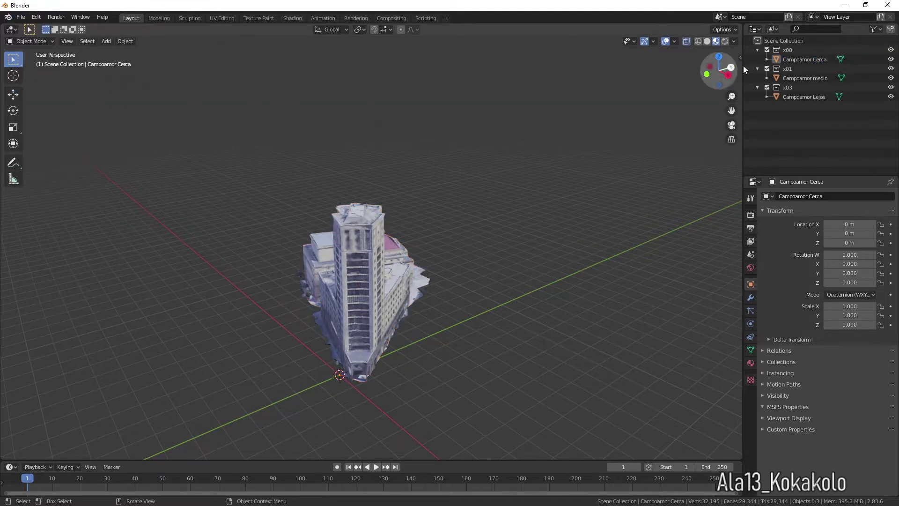
Step: Select all three Campoamor objects together and enter Edit Mode on them
left_click(810, 60)
left_click_drag(810, 74, 811, 96)
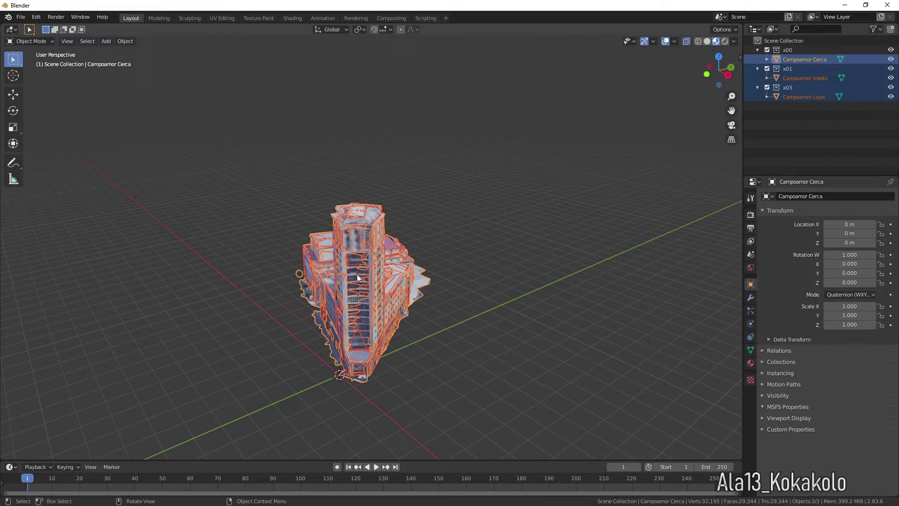
left_click(52, 41)
left_click(28, 62)
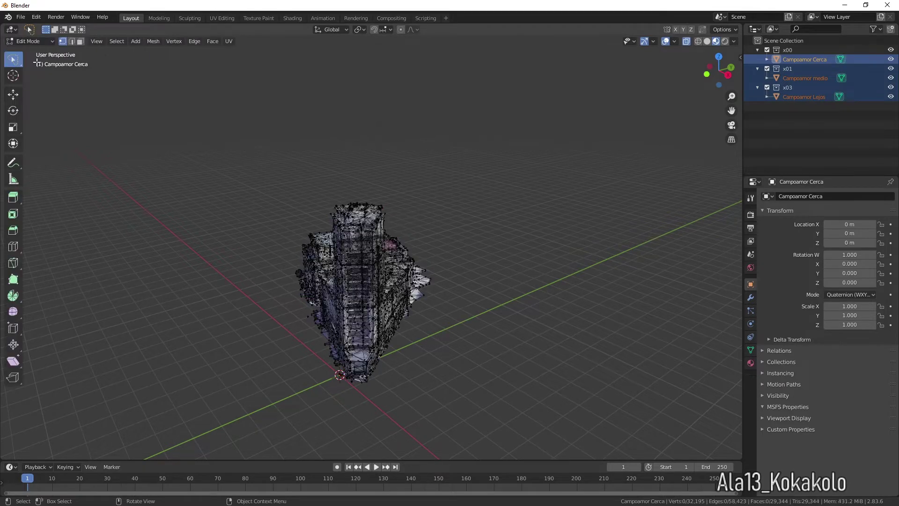
Step: Select all vertices of the three Campoamor meshes and merge them by distance
left_click(117, 41)
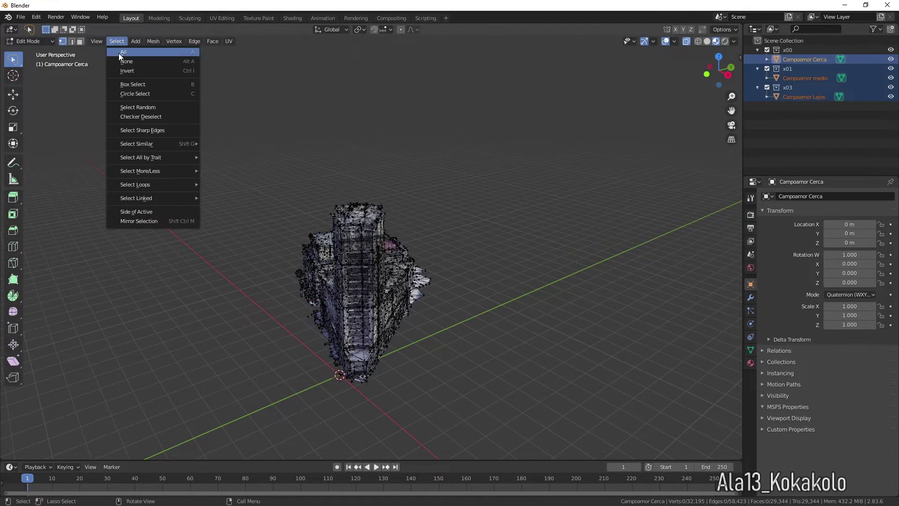
left_click(119, 54)
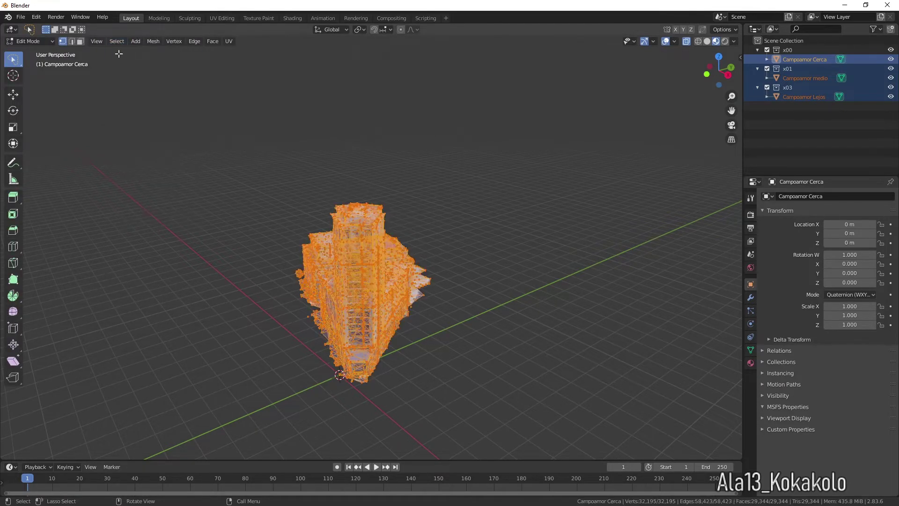
right_click(353, 279)
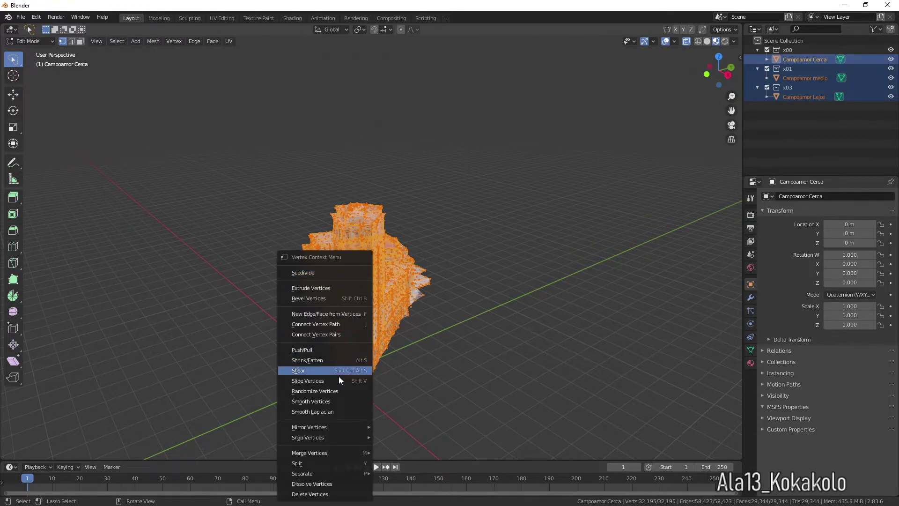
mouse_move(325, 453)
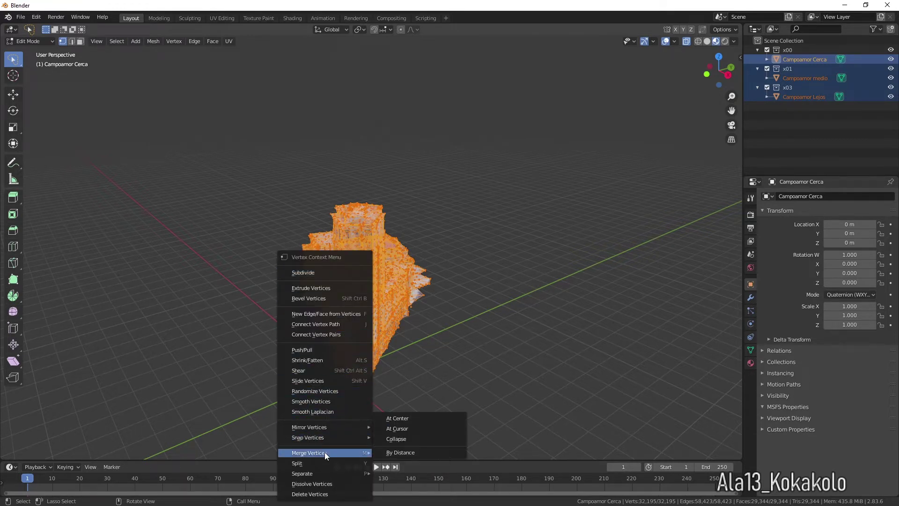
left_click(396, 452)
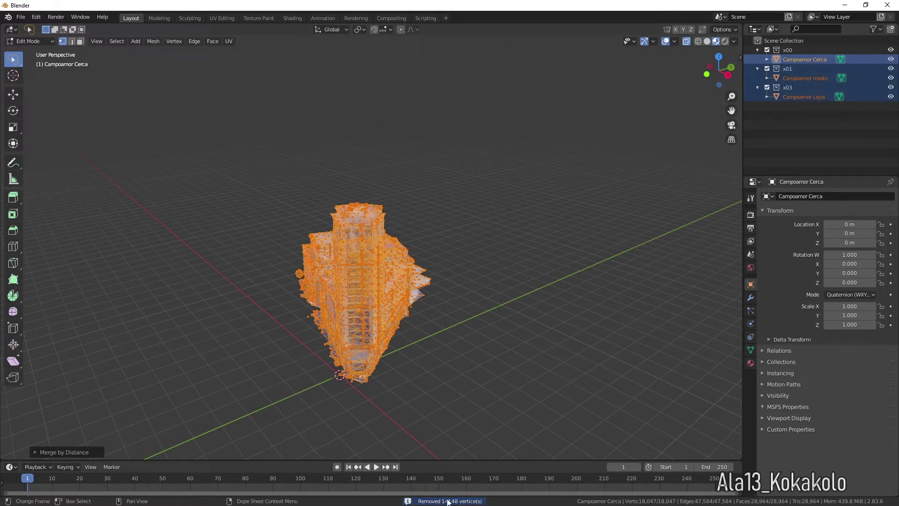
Step: Clear the vertex selection on the merged meshes and return to Object Mode
left_click(472, 381)
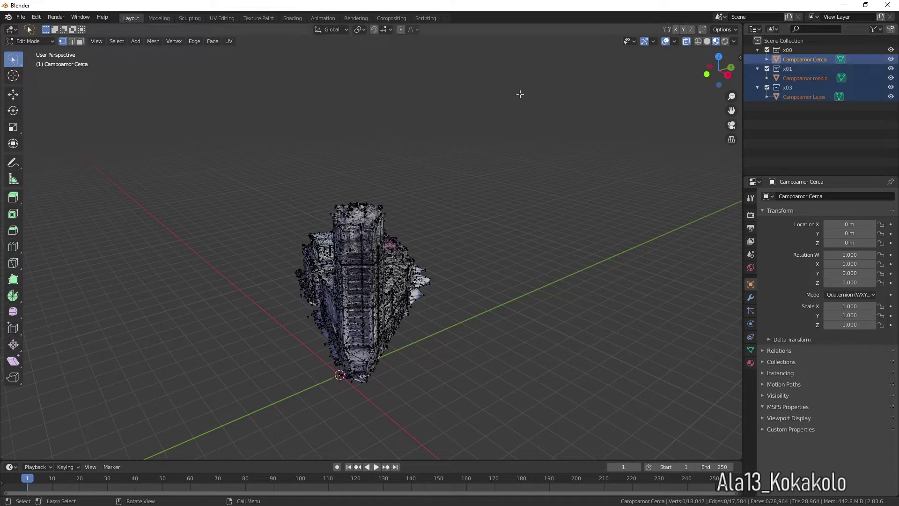
left_click(47, 41)
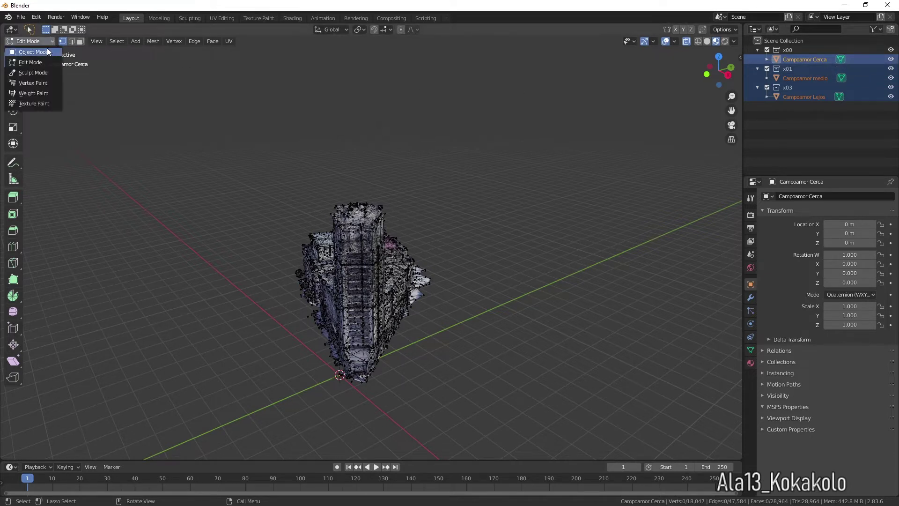
left_click(47, 49)
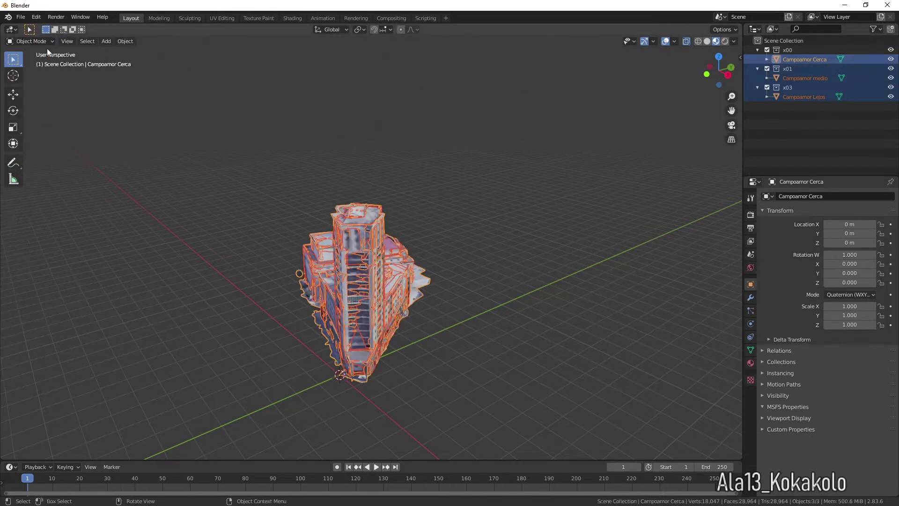
Step: Compare the Campoamor Cerca, medio and Lejos models by hiding them individually, and make all three visible again
left_click(891, 59)
left_click(844, 137)
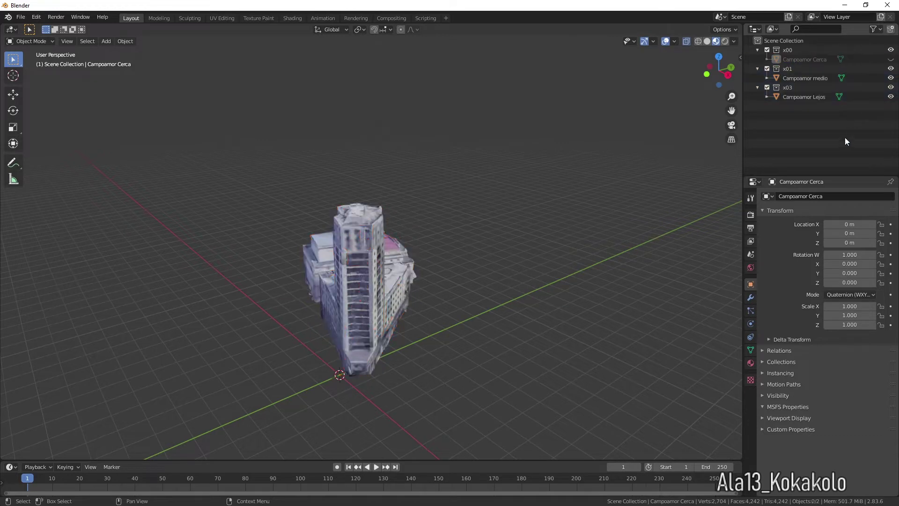
left_click(890, 78)
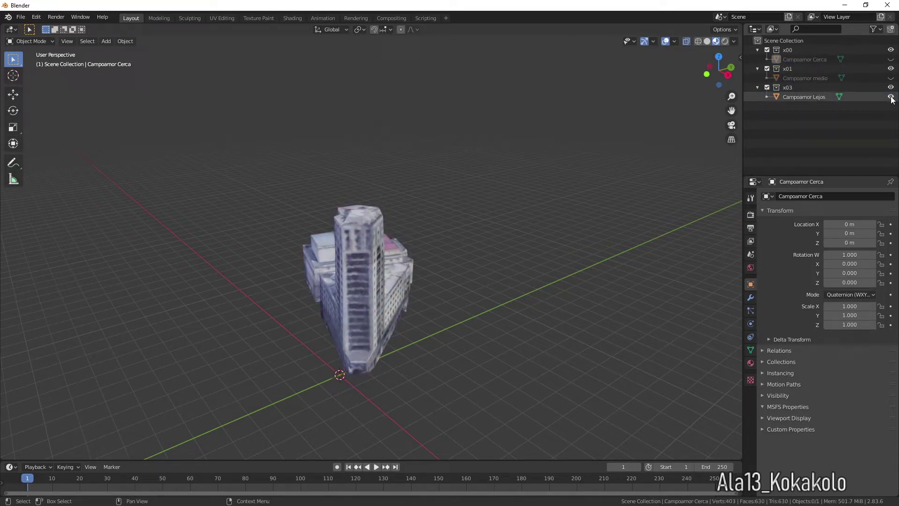
left_click_drag(719, 70, 646, 77)
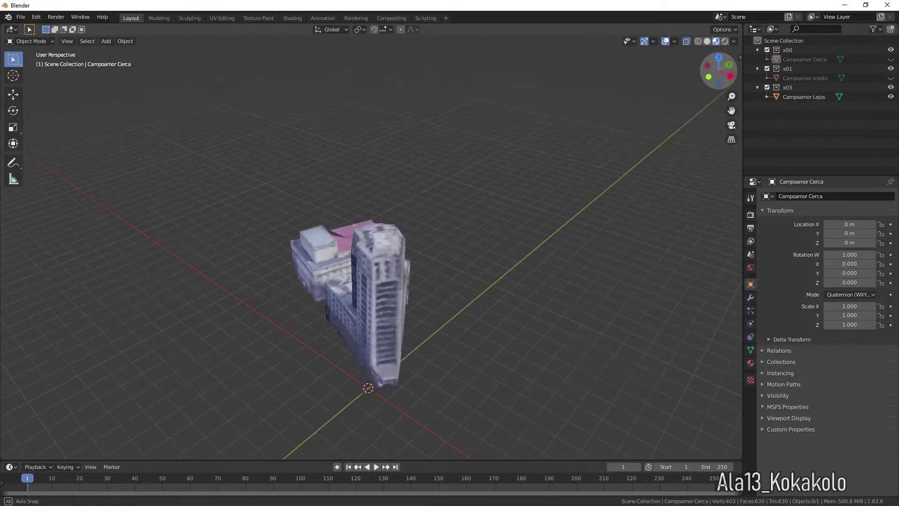
left_click(891, 97)
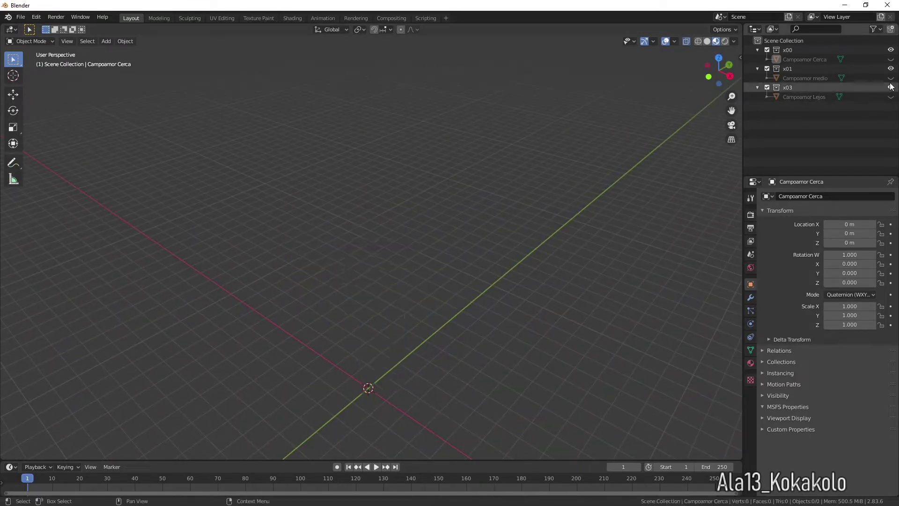
left_click(890, 78)
left_click(890, 79)
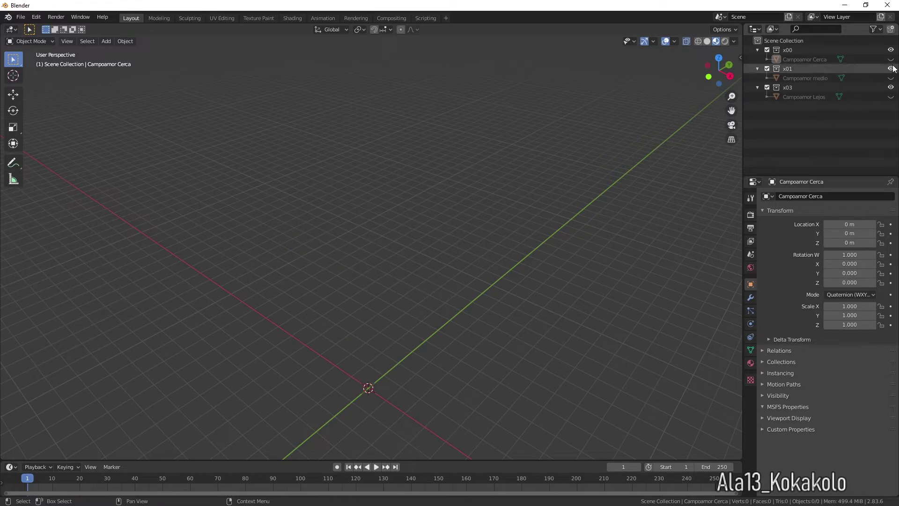
left_click(890, 59)
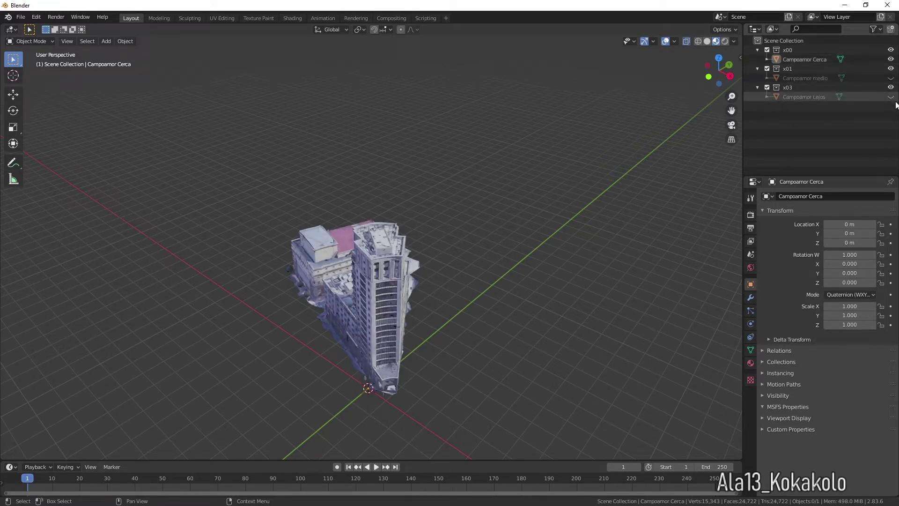
left_click(891, 96)
left_click(891, 79)
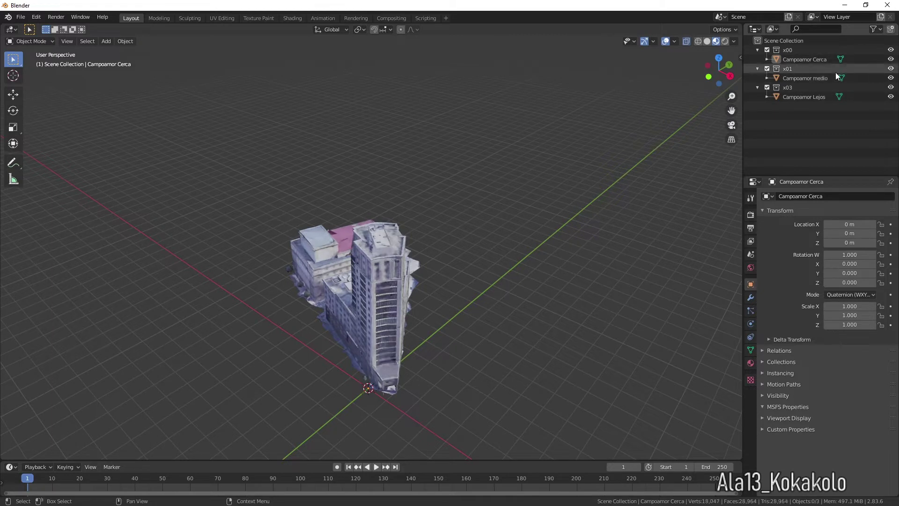
Step: Examine collections x00, x01 and x03 one at a time by excluding the others from the view layer, and re-enable all three
left_click(767, 68)
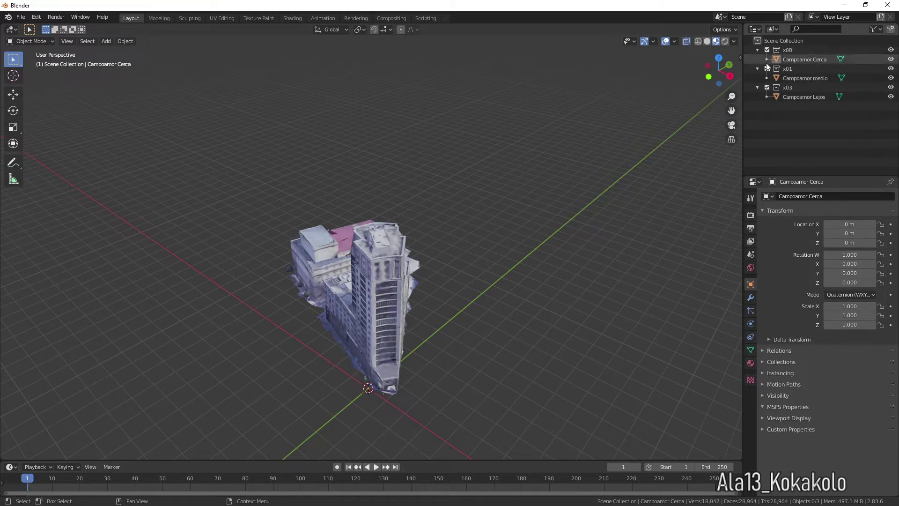
left_click(767, 77)
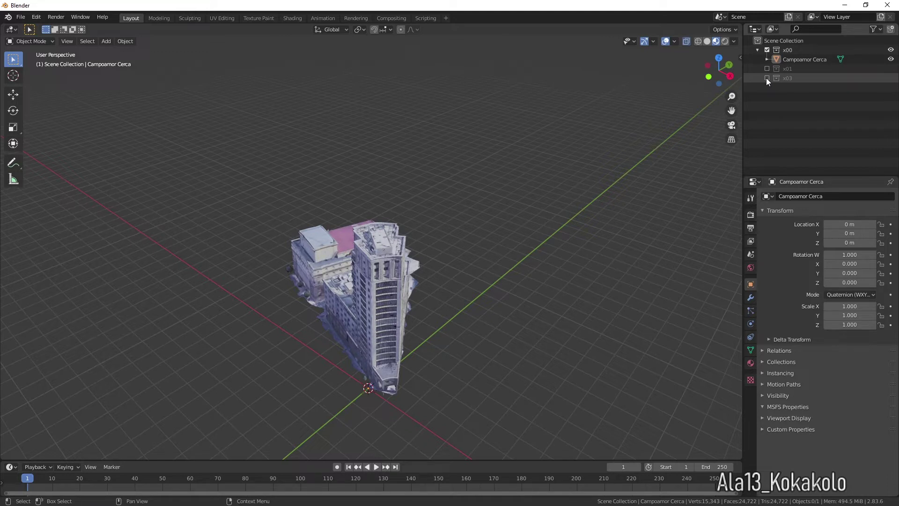
left_click(767, 50)
left_click(768, 59)
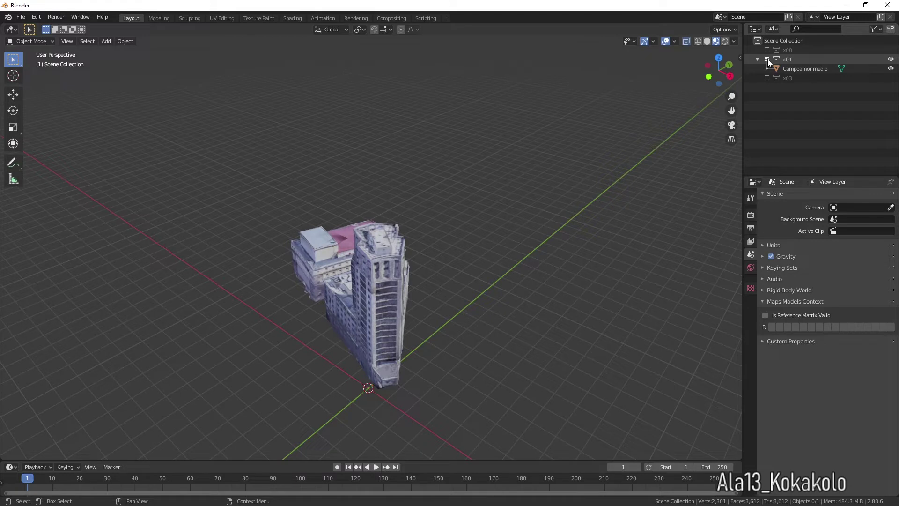
left_click(768, 59)
left_click(767, 68)
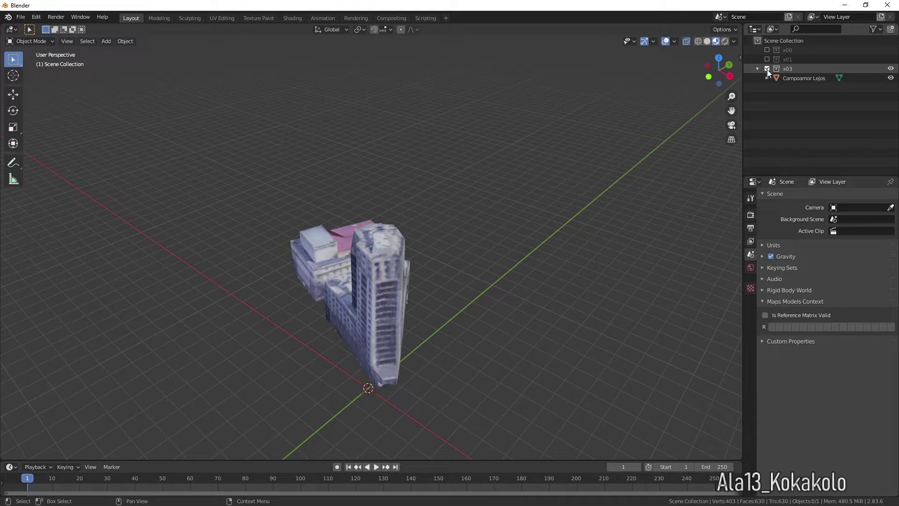
left_click(767, 59)
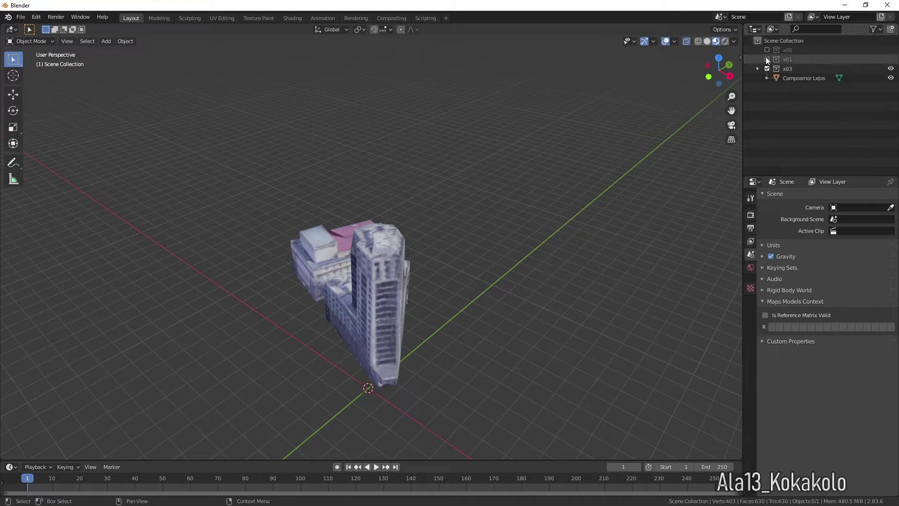
left_click(767, 50)
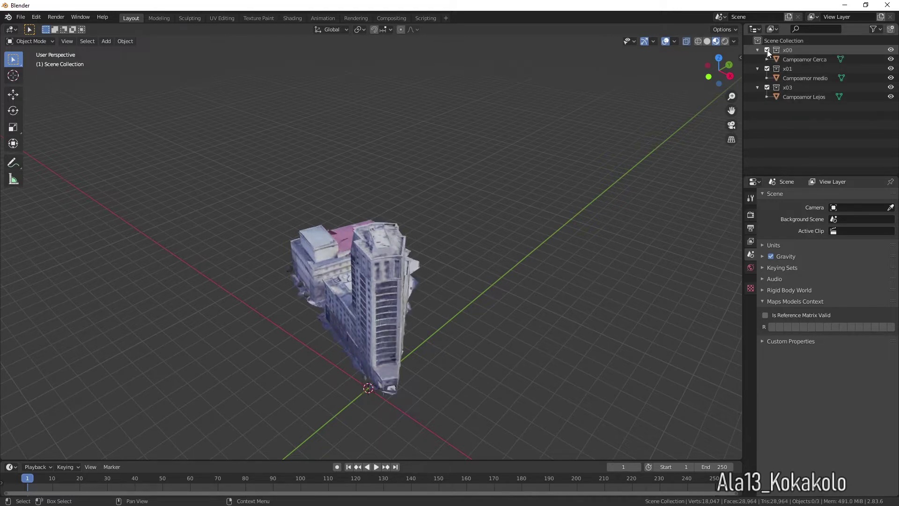
Step: Save the project in the IMAGENES BLENDER folder as Campoamor BASE.blend
left_click(20, 17)
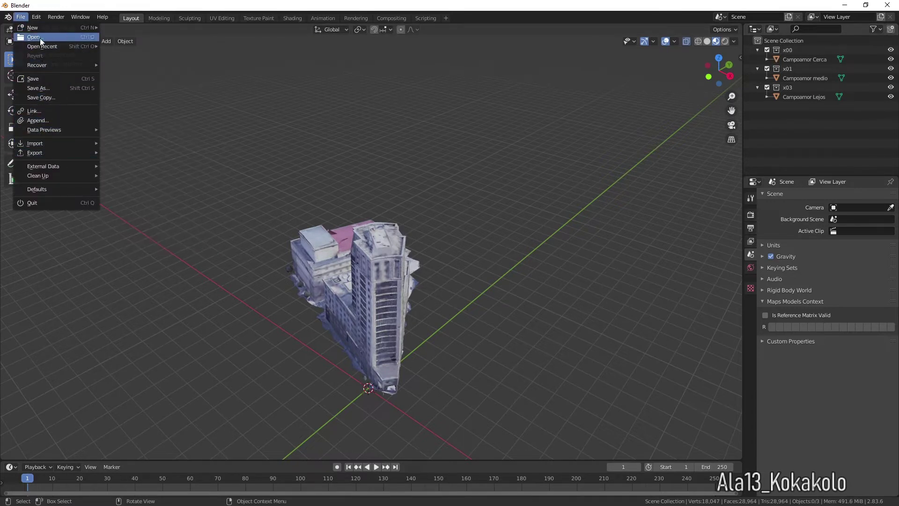
left_click(50, 88)
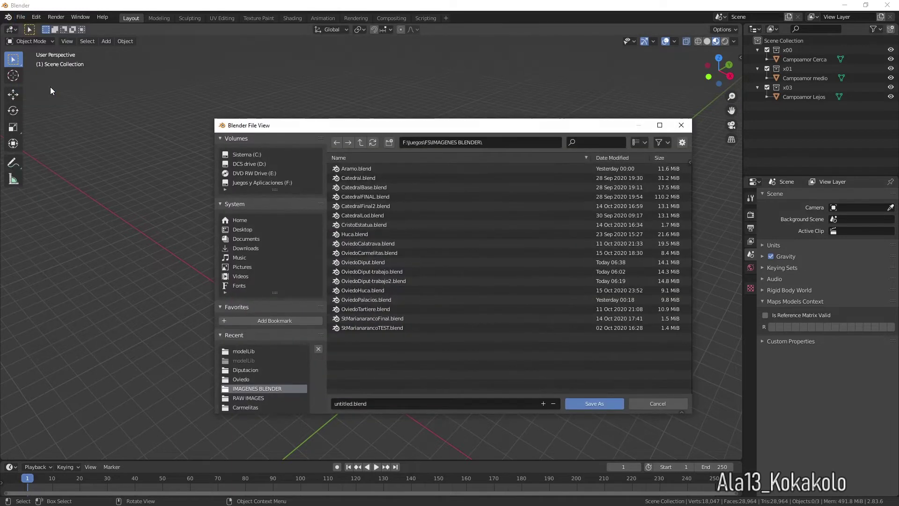
left_click(351, 404)
left_click(353, 404)
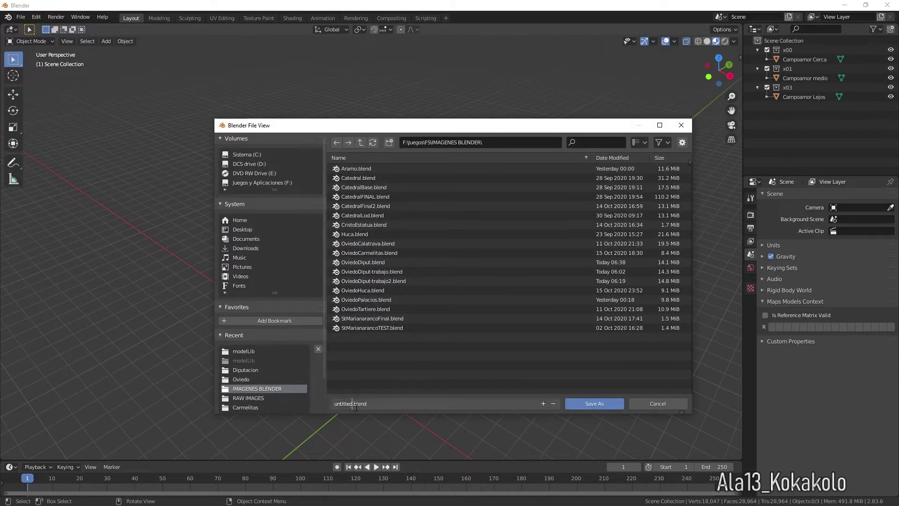
key("BackSpace")
key("BackSpace")
key("BackSpace")
key("BackSpace")
key("BackSpace")
key("BackSpace")
key("BackSpace")
key("BackSpace")
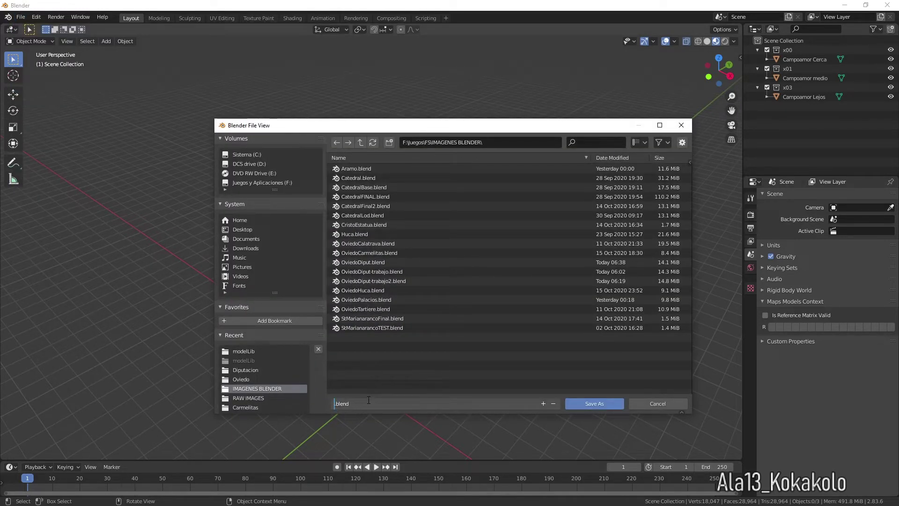
type("Campoamor BASE")
left_click(584, 401)
left_click(585, 401)
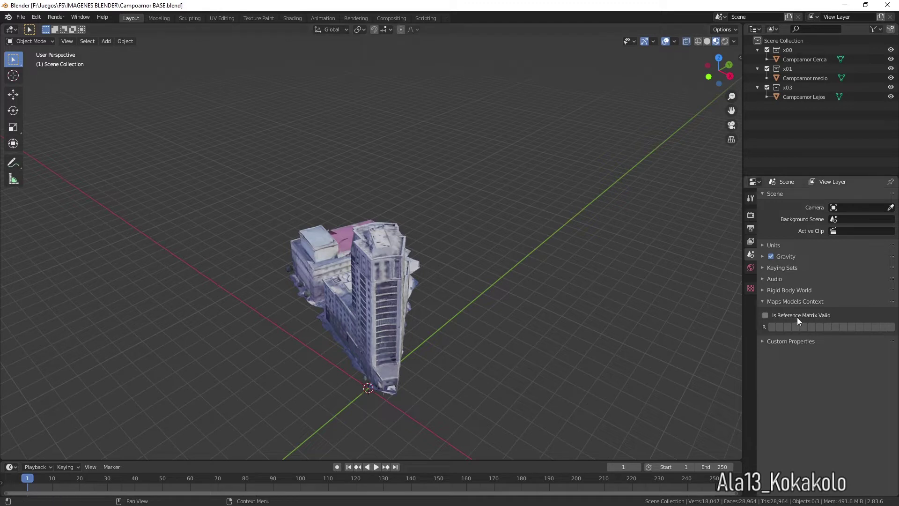
Step: Select the Campoamor Cerca object and exclude collections x01 and x03 from the view layer
left_click(796, 59)
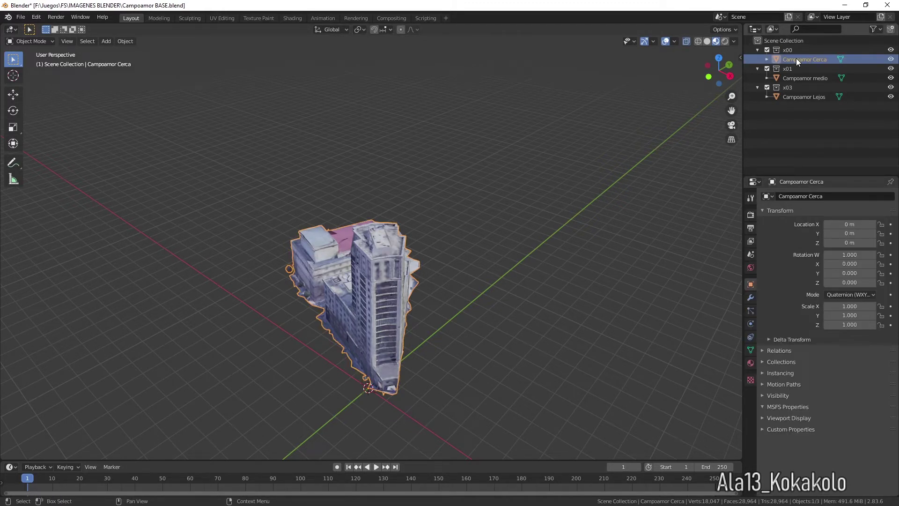
left_click(767, 69)
left_click(767, 78)
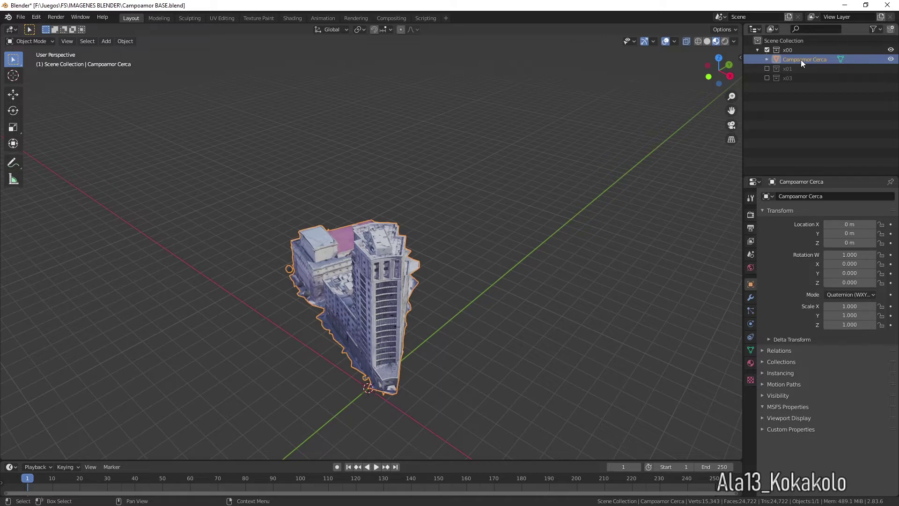
Step: Duplicate Campoamor Cerca in place within x00 and hide the copy
key("shift+d")
right_click(383, 280)
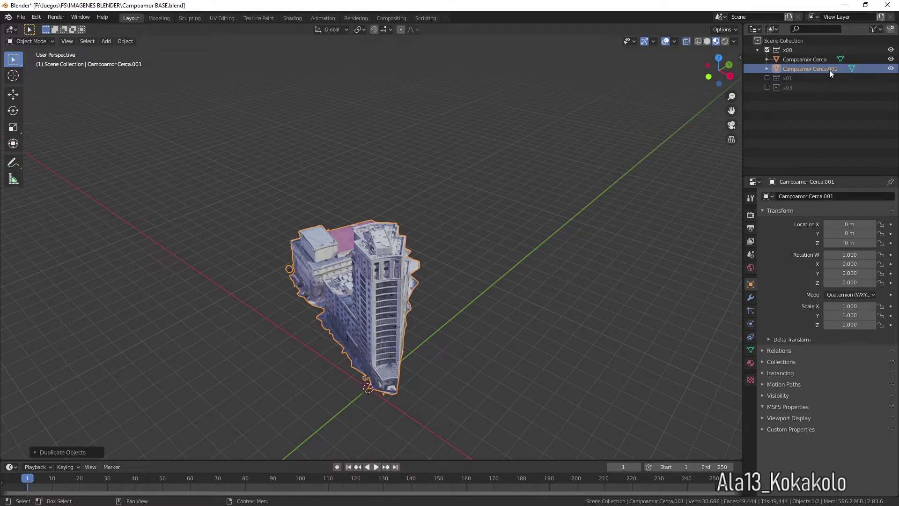
left_click(891, 69)
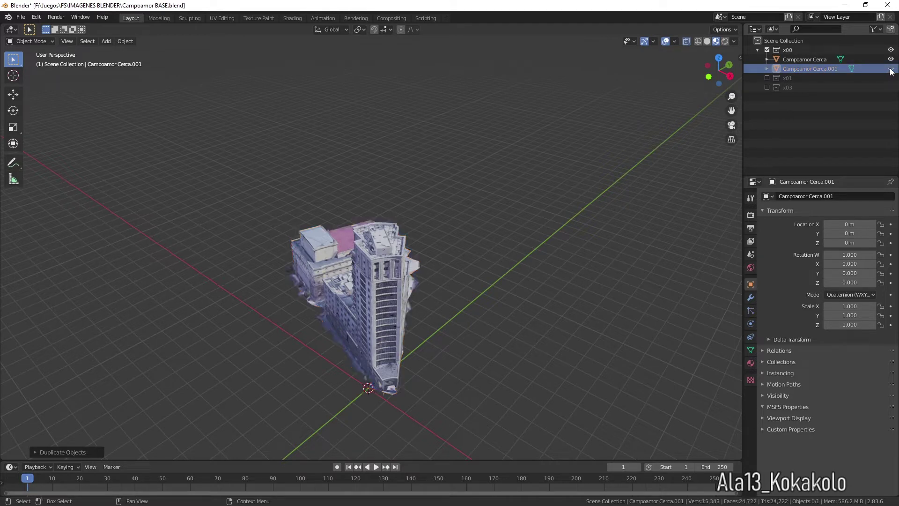
Step: Select Campoamor Cerca and remove every material slot from it, leaving its hidden copy untouched
left_click(806, 61)
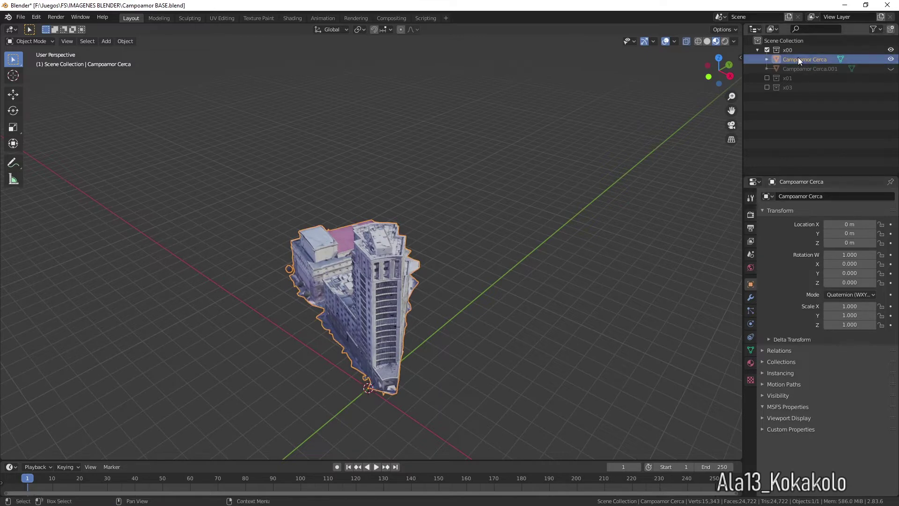
left_click(751, 268)
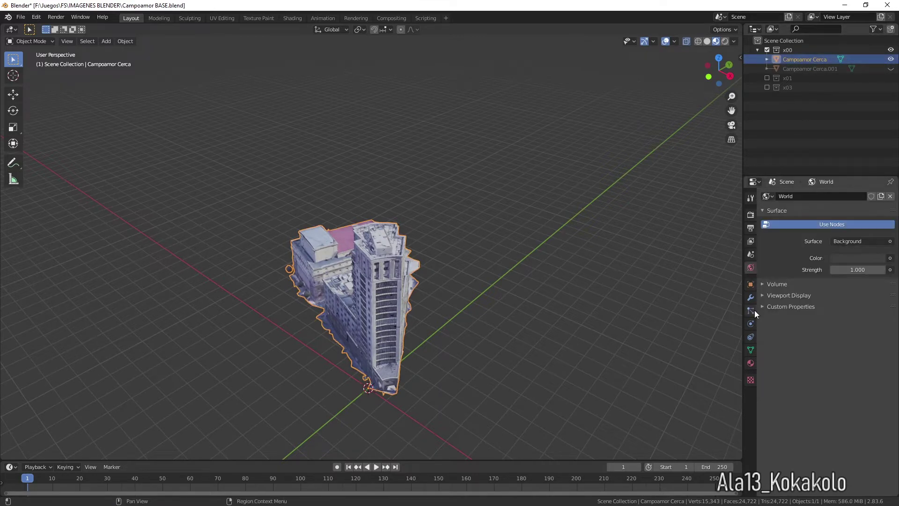
left_click(751, 364)
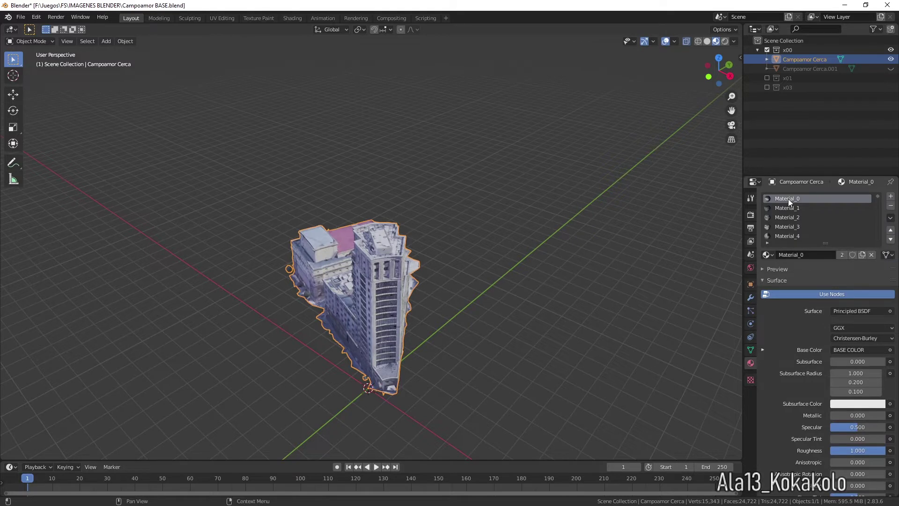
left_click(891, 206)
left_click(891, 206)
left_click(890, 206)
left_click(891, 206)
left_click(891, 206)
left_click(890, 206)
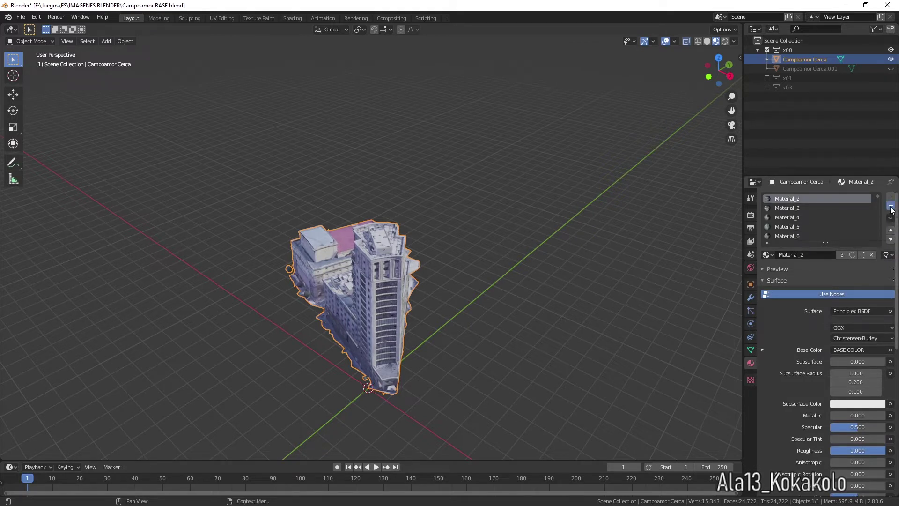
left_click(891, 206)
left_click(891, 206)
left_click(890, 206)
left_click(891, 207)
left_click(891, 206)
left_click(891, 207)
left_click(891, 207)
left_click(891, 206)
left_click(890, 207)
left_click(890, 207)
left_click(891, 207)
left_click(891, 206)
left_click(891, 206)
left_click(890, 206)
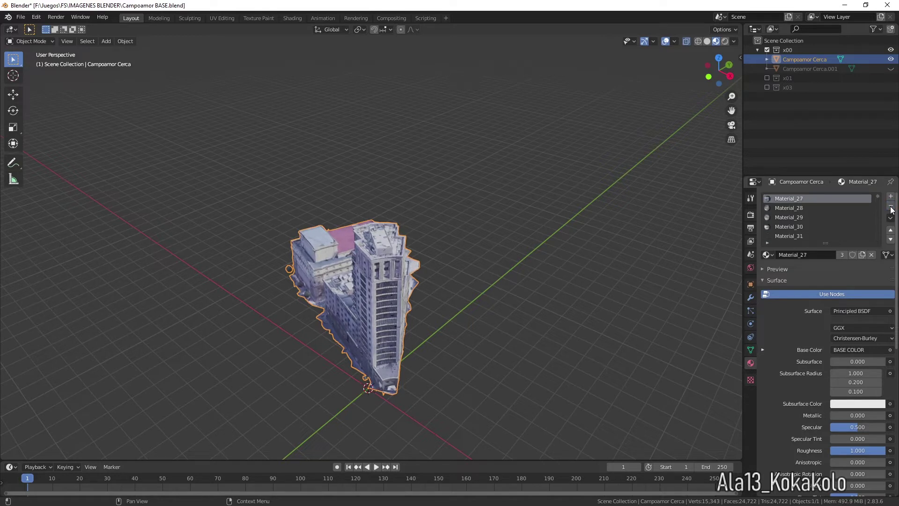
left_click(891, 206)
left_click(891, 207)
left_click(891, 207)
left_click(891, 207)
left_click(891, 206)
left_click(891, 206)
left_click(890, 207)
left_click(890, 206)
left_click(891, 207)
left_click(891, 207)
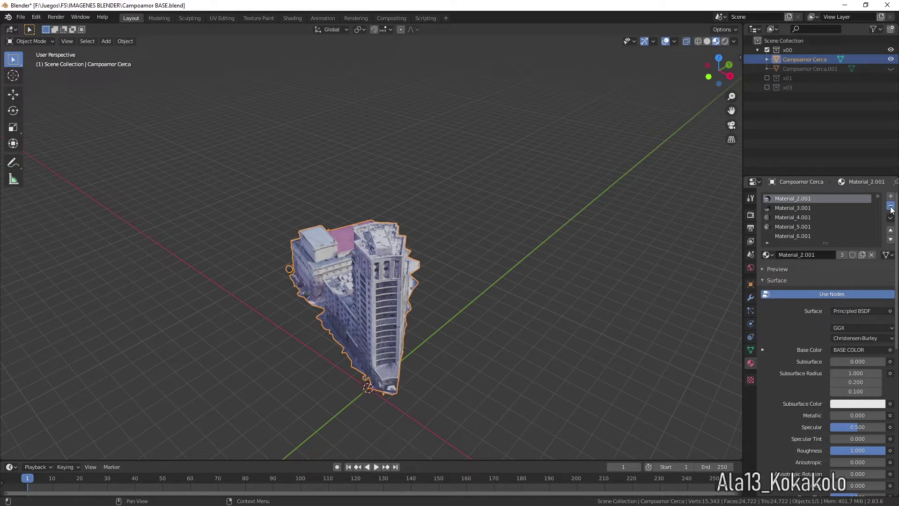
left_click(890, 207)
left_click(891, 206)
left_click(891, 207)
left_click(890, 206)
left_click(890, 206)
left_click(891, 207)
left_click(890, 206)
left_click(891, 207)
left_click(891, 206)
left_click(891, 207)
left_click(891, 207)
left_click(891, 206)
left_click(891, 207)
left_click(891, 206)
left_click(890, 206)
left_click(891, 207)
left_click(890, 207)
left_click(890, 206)
left_click(891, 206)
left_click(891, 206)
left_click(891, 206)
left_click(891, 207)
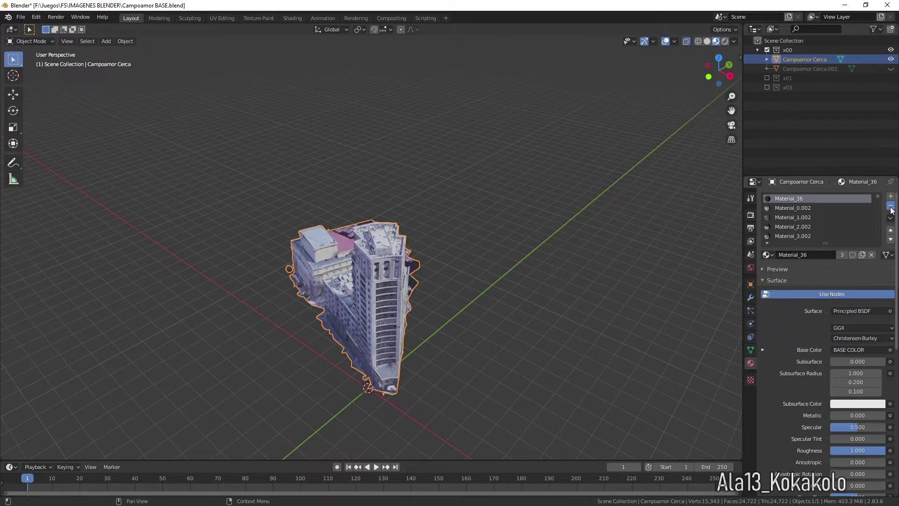
left_click(891, 206)
left_click(891, 207)
left_click(890, 207)
left_click(891, 207)
left_click(890, 207)
left_click(891, 207)
left_click(891, 207)
left_click(891, 207)
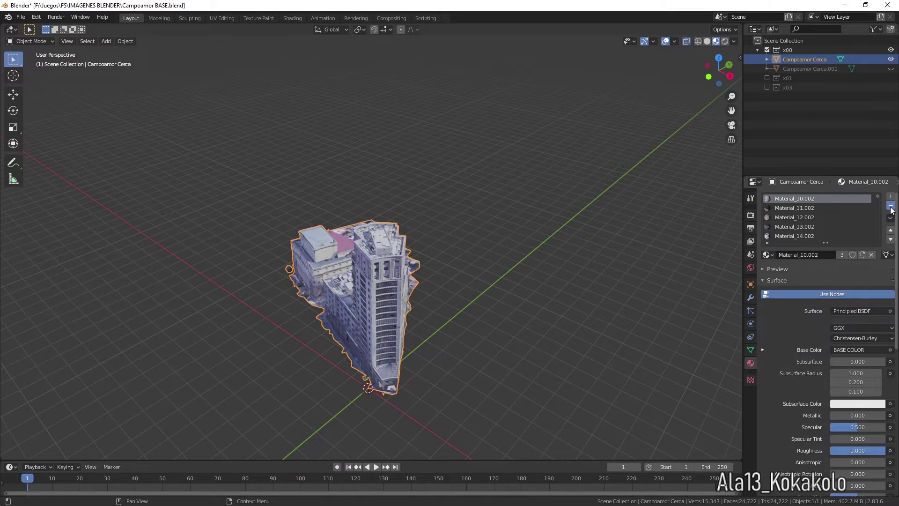
left_click(891, 207)
left_click(891, 206)
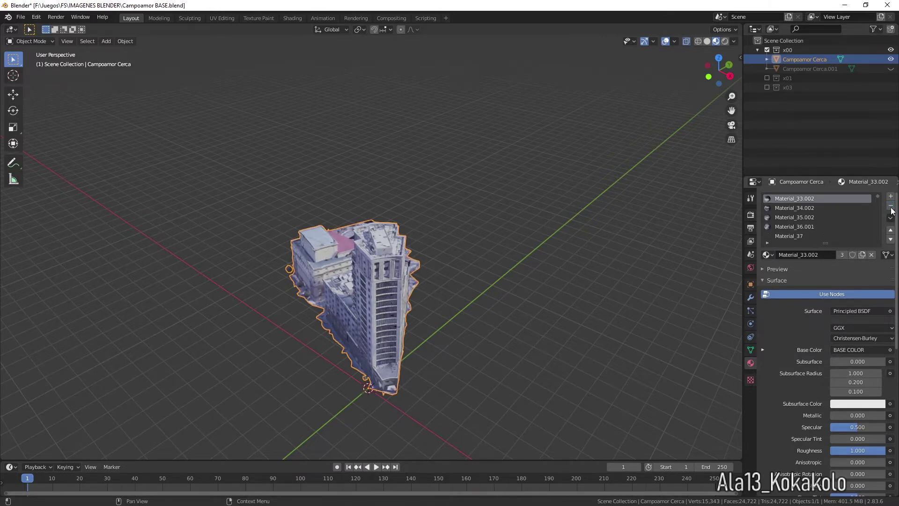
left_click(891, 206)
left_click(891, 207)
left_click(890, 206)
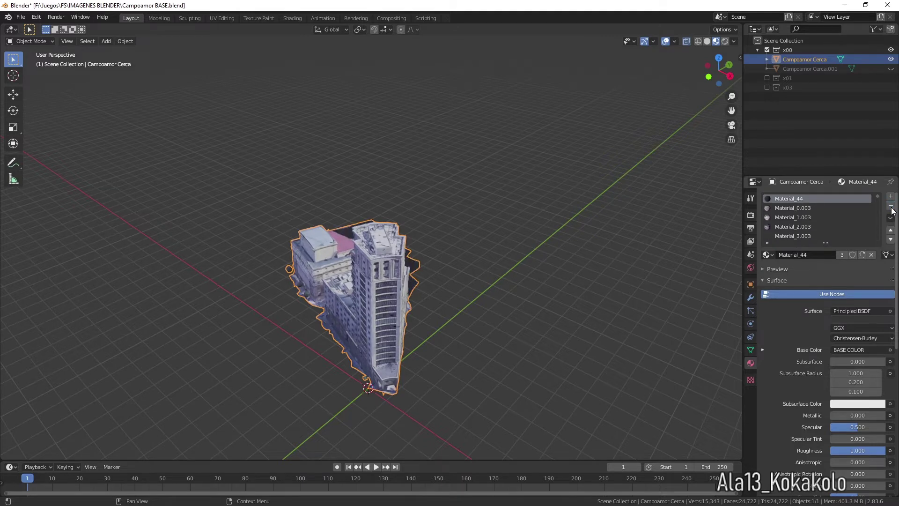
left_click(890, 207)
left_click(891, 206)
left_click(891, 207)
left_click(891, 206)
left_click(890, 206)
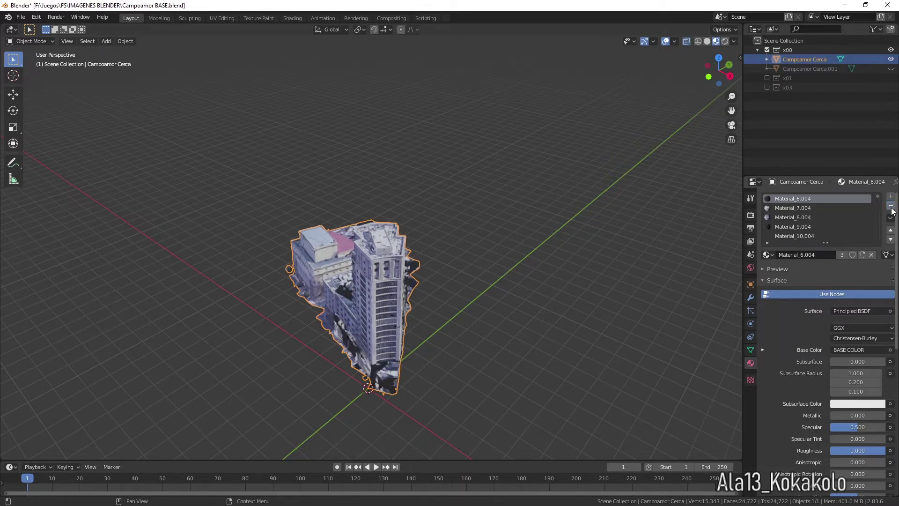
left_click(891, 207)
left_click(891, 207)
left_click(891, 207)
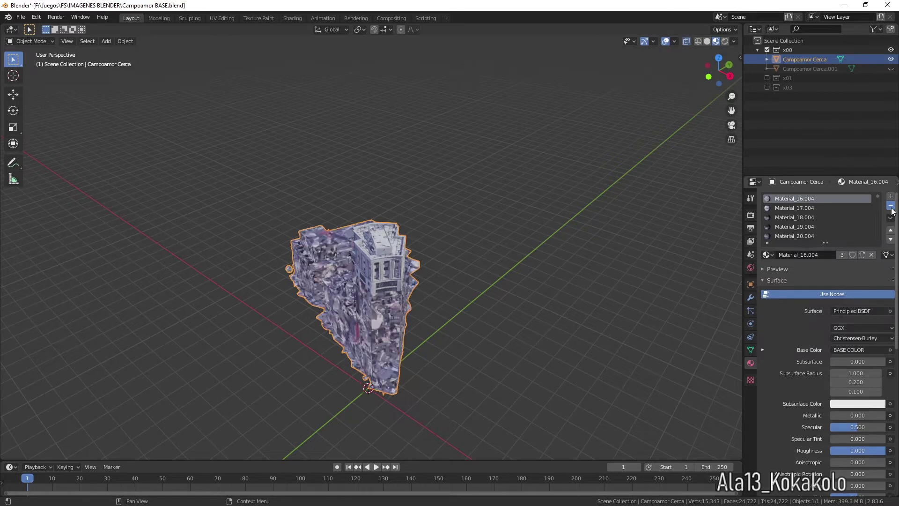
left_click(891, 207)
left_click(891, 207)
left_click(891, 207)
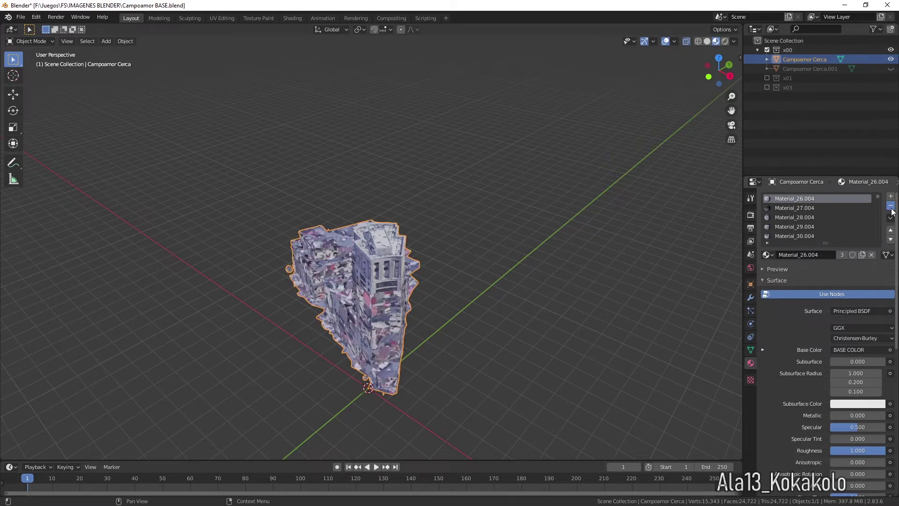
left_click(892, 207)
left_click(892, 207)
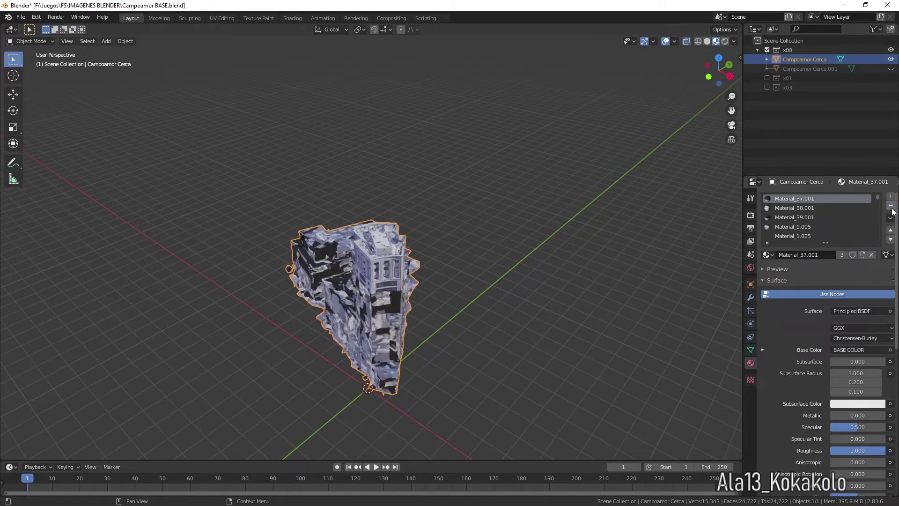
left_click(891, 207)
left_click(891, 207)
left_click(891, 207)
left_click(891, 207)
left_click(891, 207)
left_click(891, 207)
left_click(892, 207)
left_click(891, 207)
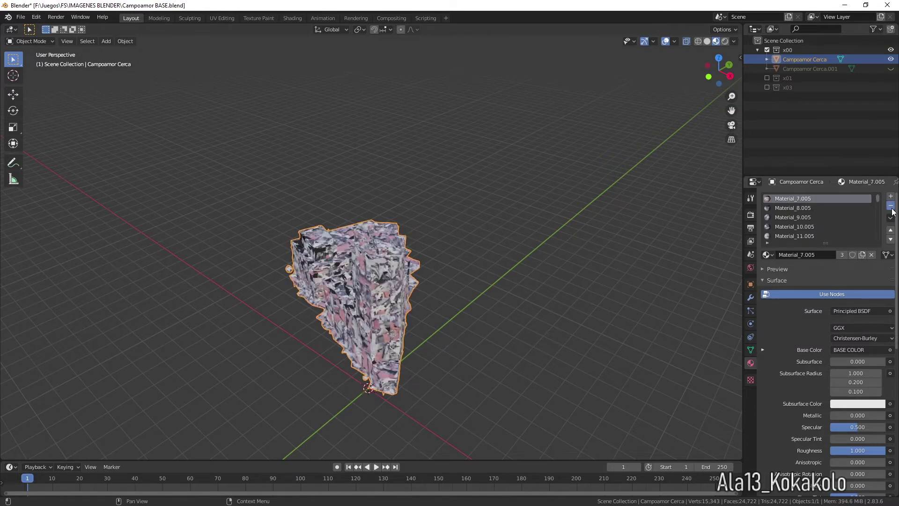
left_click(891, 207)
left_click(892, 207)
left_click(892, 207)
left_click(891, 207)
left_click(891, 207)
left_click(891, 207)
left_click(892, 208)
left_click(891, 207)
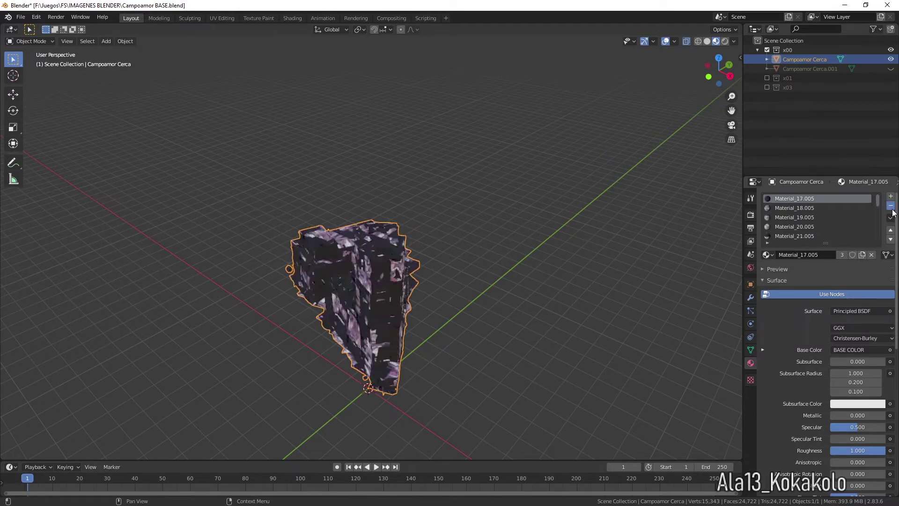
left_click(891, 207)
left_click(892, 208)
left_click(891, 208)
left_click(891, 207)
left_click(892, 208)
left_click(892, 207)
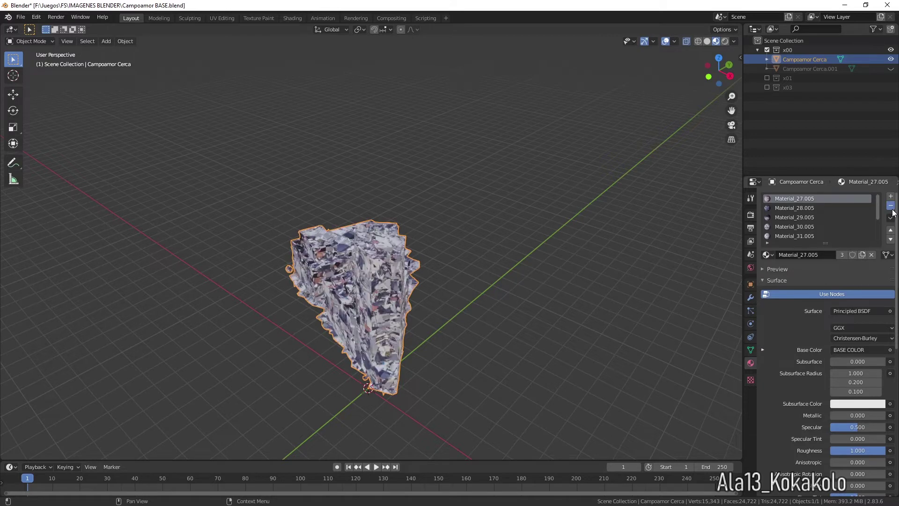
left_click(891, 208)
left_click(891, 207)
left_click(892, 207)
left_click(892, 208)
left_click(891, 207)
left_click(891, 208)
left_click(891, 207)
left_click(892, 207)
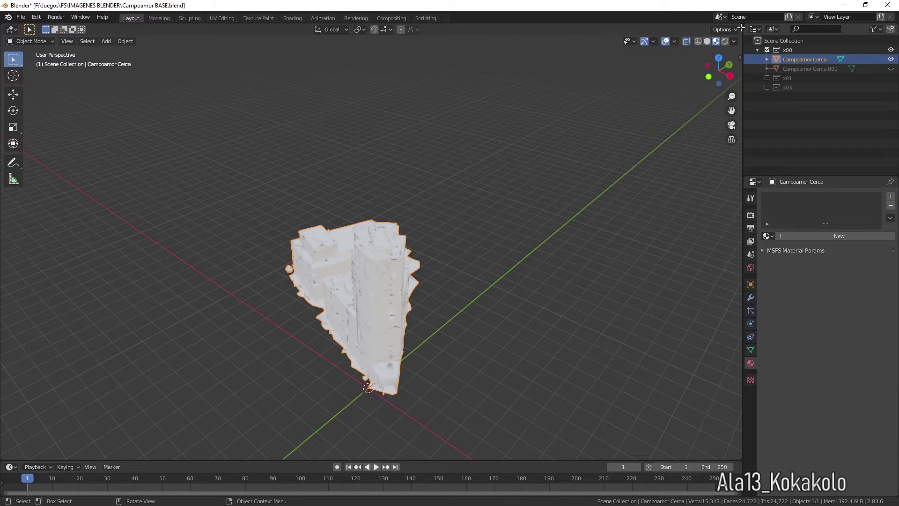
Step: Split the 3D viewport into two side-by-side areas and set the new one to the UV Editor
left_click_drag(741, 28, 326, 9)
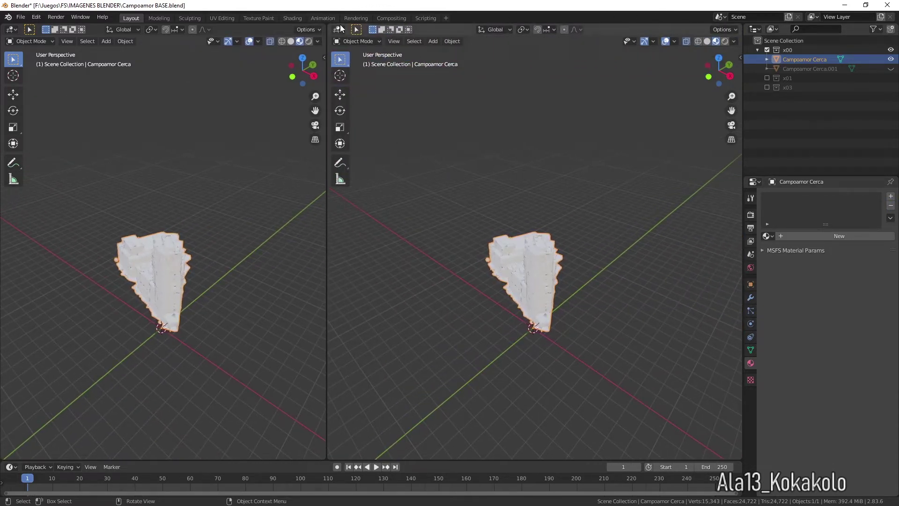
left_click(340, 29)
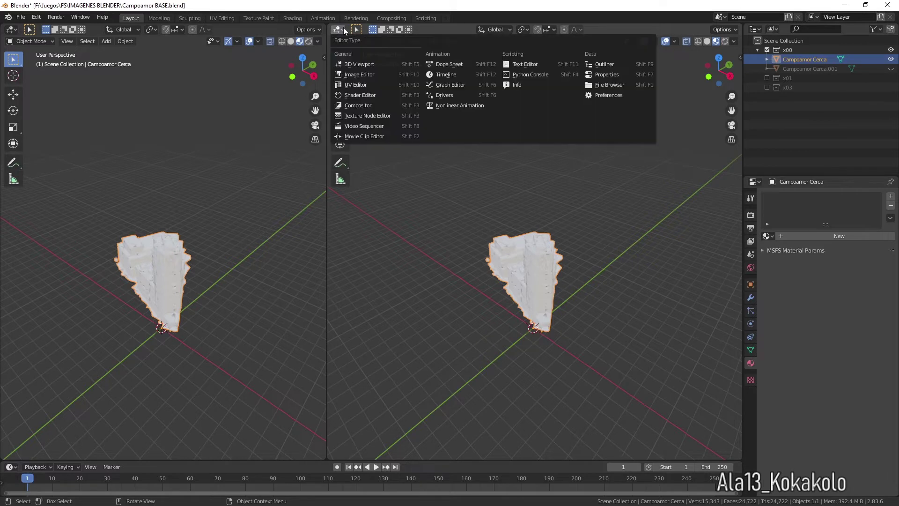
left_click(352, 85)
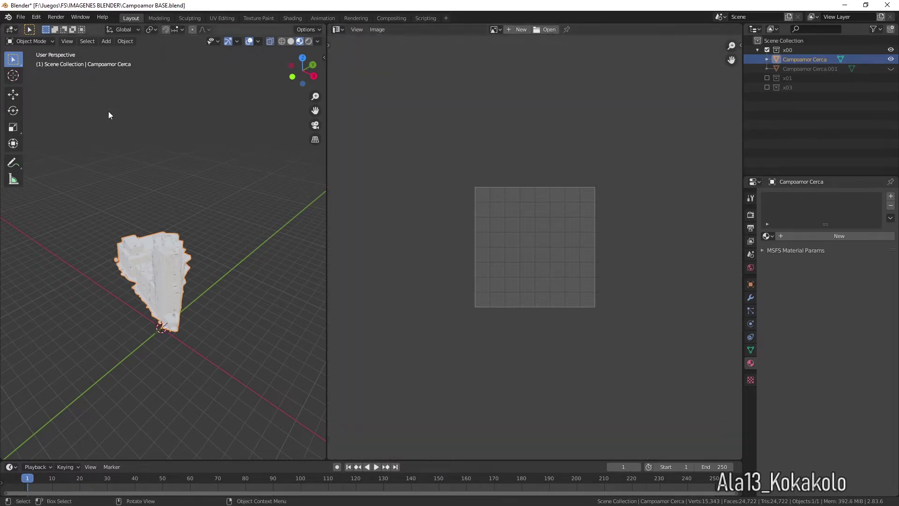
Step: Put Campoamor Cerca in Edit Mode and select its entire mesh to show the UV layout
left_click(35, 41)
left_click(38, 62)
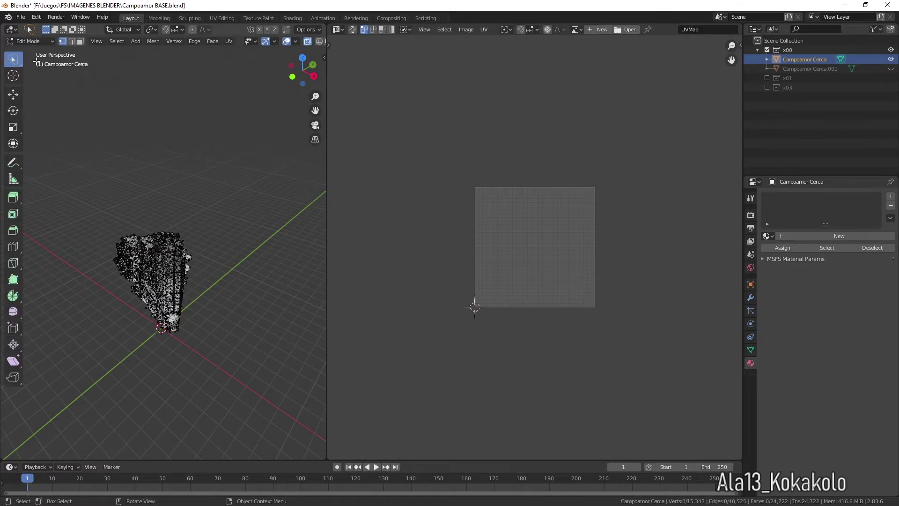
left_click(117, 42)
left_click(123, 54)
scroll(544, 236, "up", 4)
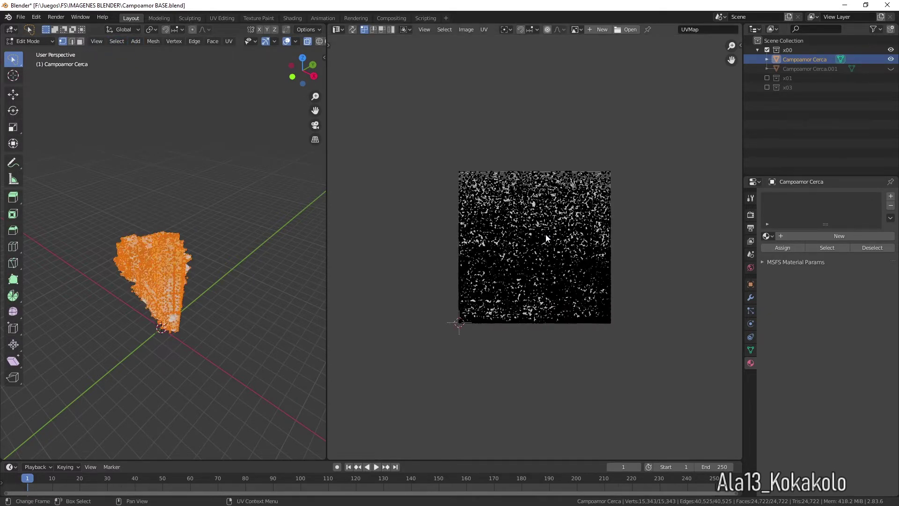
scroll(544, 237, "up", 2)
scroll(545, 236, "down", 1)
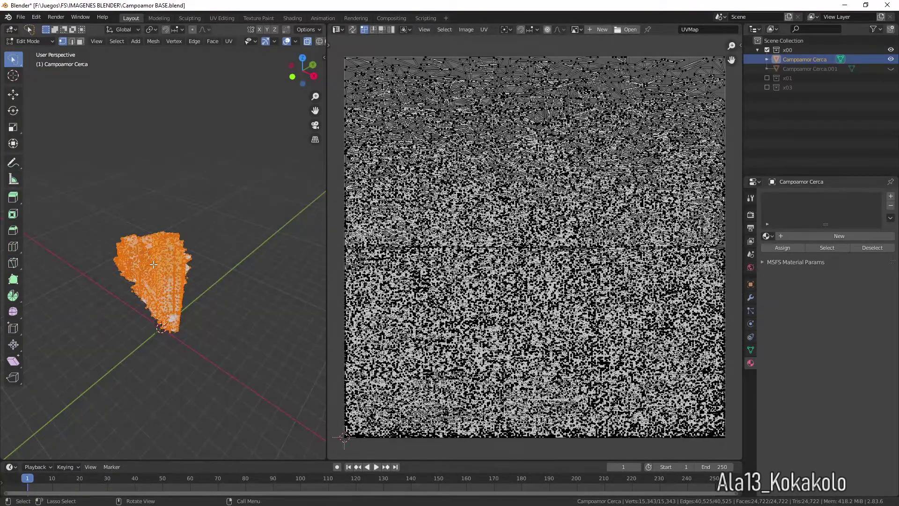
Step: Unwrap the whole mesh with Smart UV Project, using a 66.00 angle limit and 0.00 island margin, and check the resulting layout
key("u")
key("Escape")
key("u")
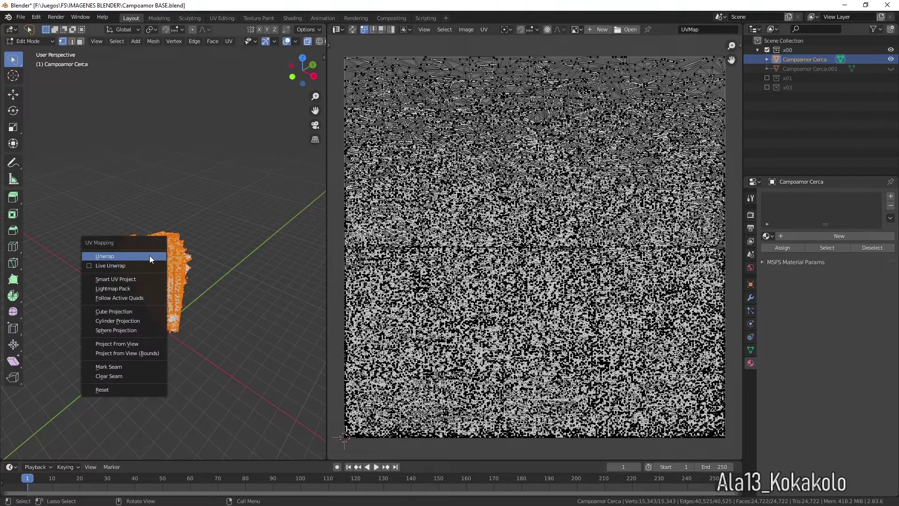
left_click(134, 279)
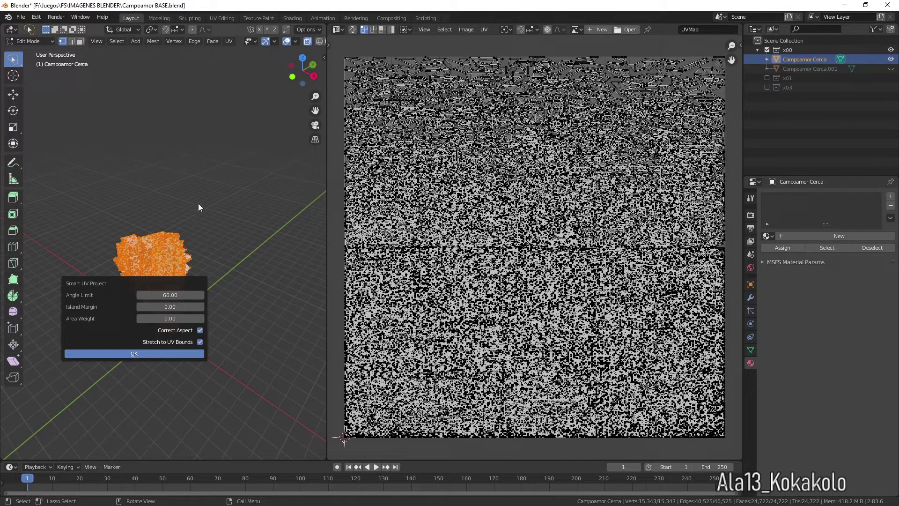
key("Return")
scroll(538, 257, "up", 2)
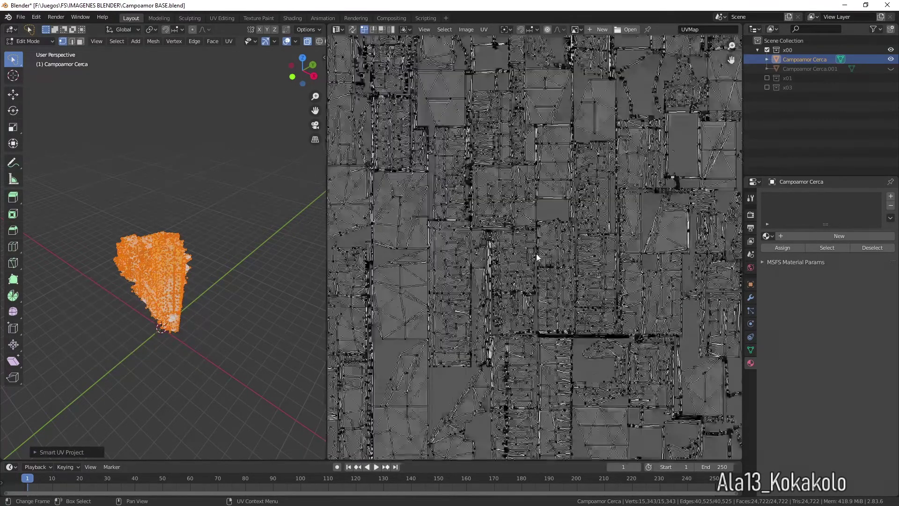
scroll(538, 257, "up", 2)
scroll(537, 258, "down", 4)
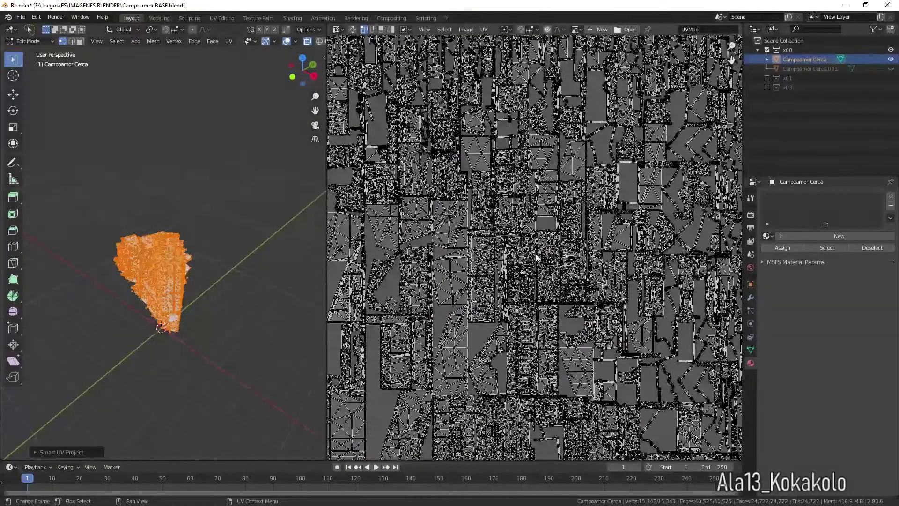
scroll(538, 257, "down", 3)
scroll(537, 258, "up", 4)
scroll(536, 257, "down", 2)
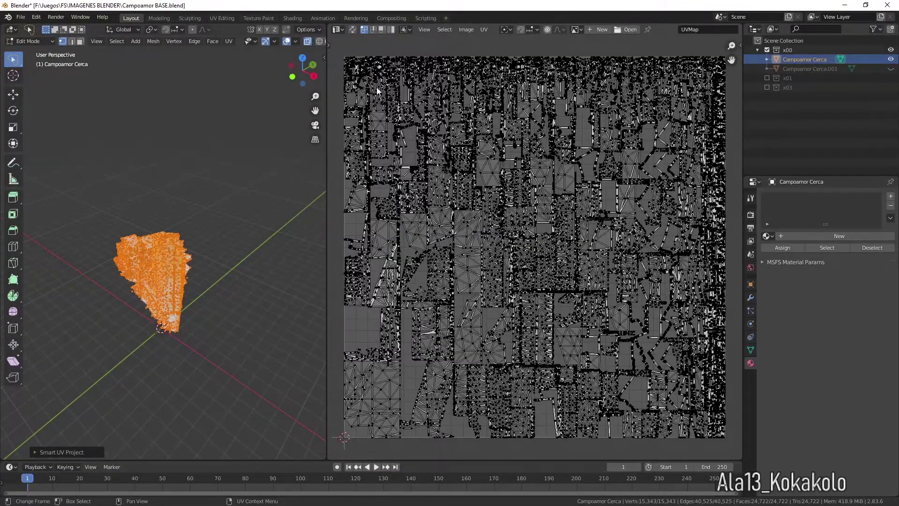
Step: Change the UV Editor area to the Shader Editor and create a new material for Campoamor Cerca
left_click(342, 30)
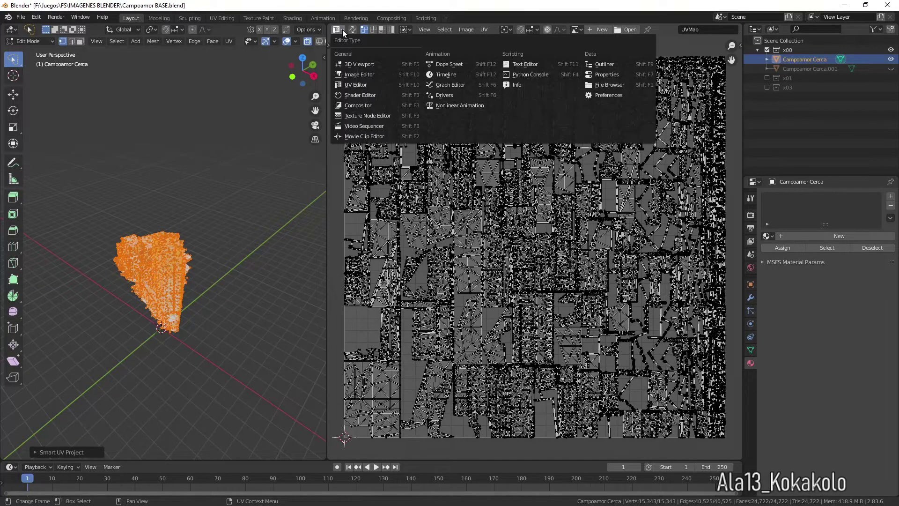
left_click(349, 96)
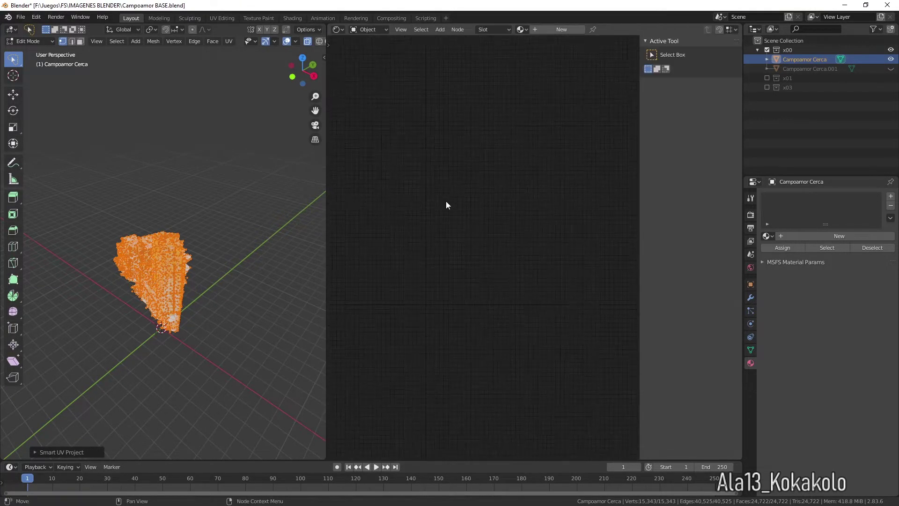
left_click(557, 28)
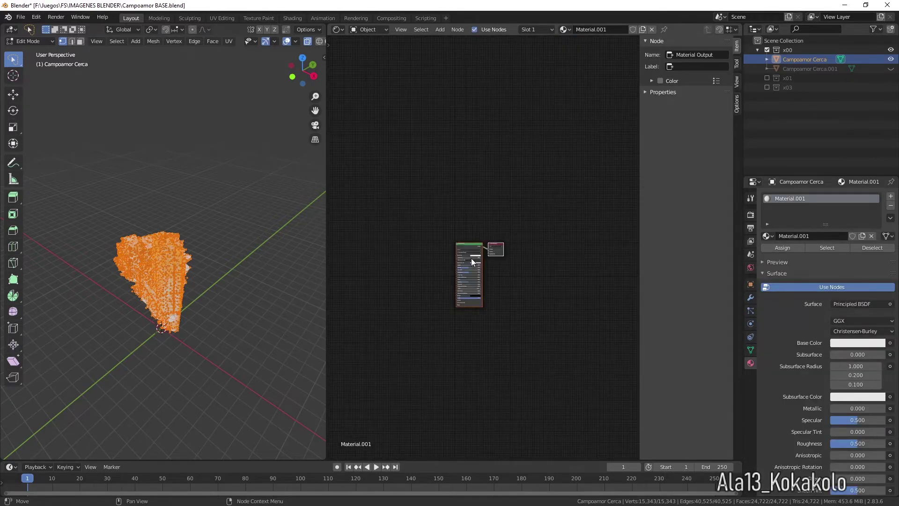
Step: Add an Image Texture node above the Principled BSDF node in the new material
scroll(471, 258, "up", 6)
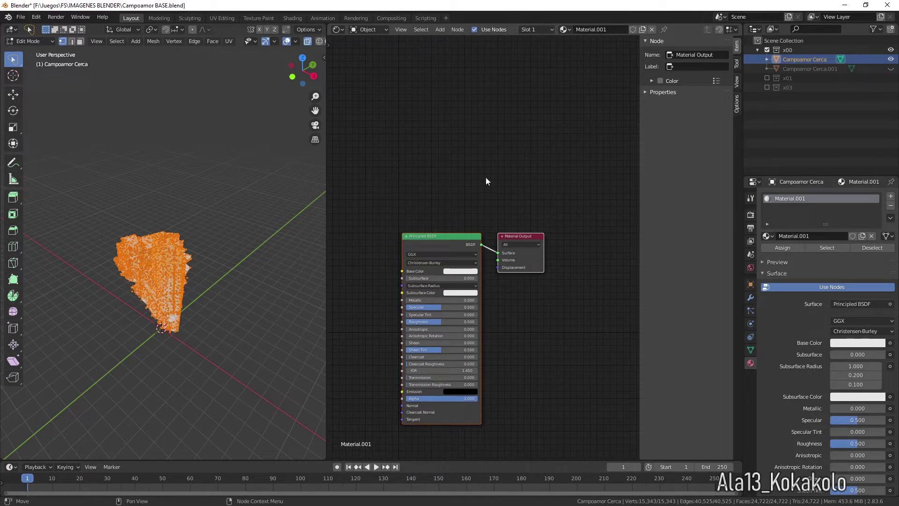
key("shift+a")
left_click(447, 171)
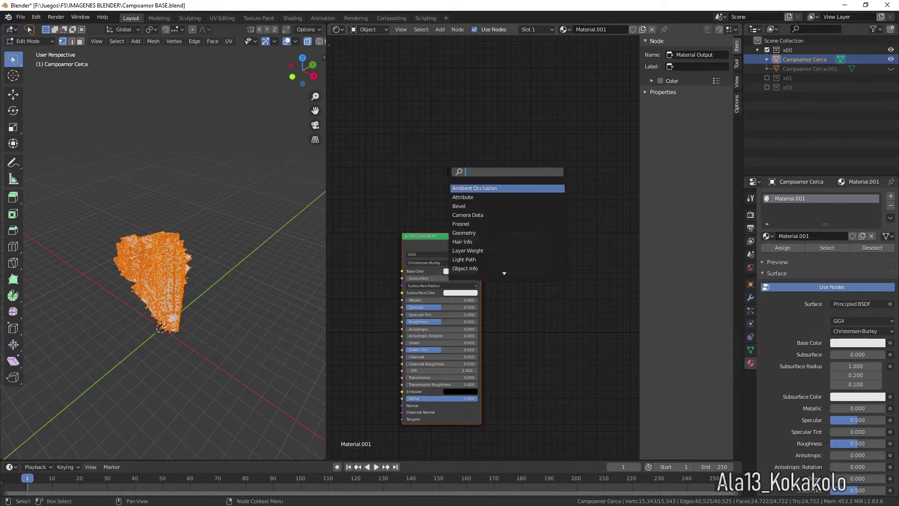
type("im")
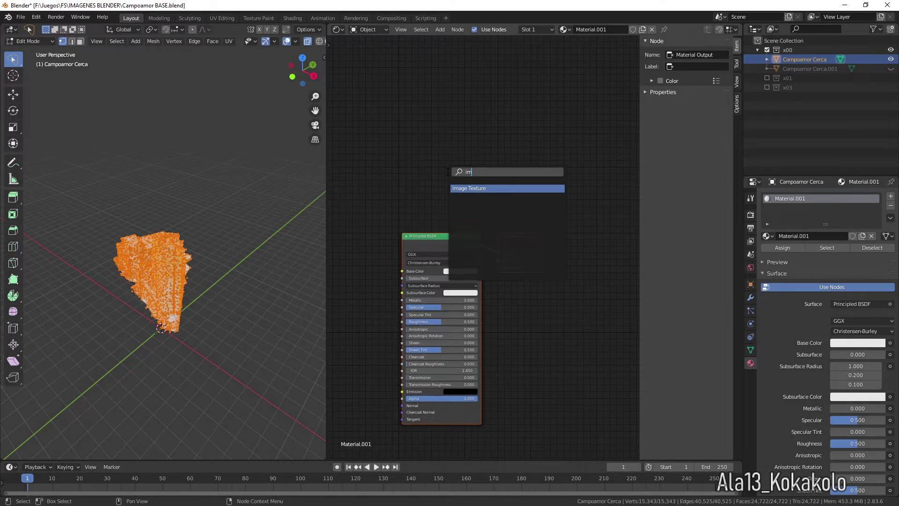
key("Return")
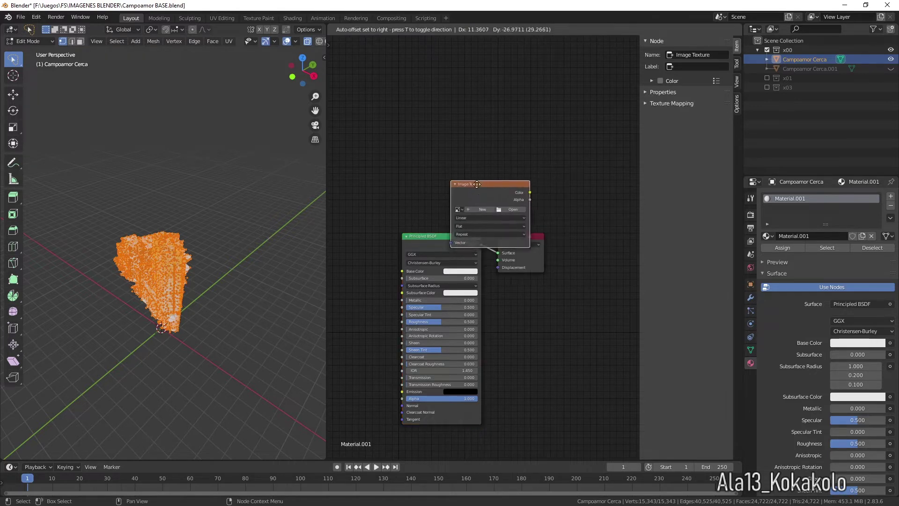
left_click(467, 171)
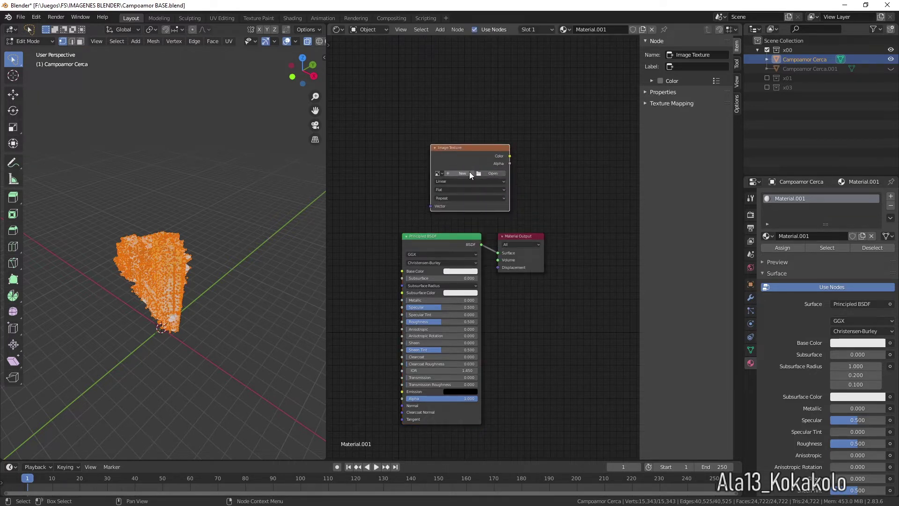
Step: Start a new image in the Image Texture node, name it CampoamorCERCA and make its black fill colour fully transparent
left_click(469, 171)
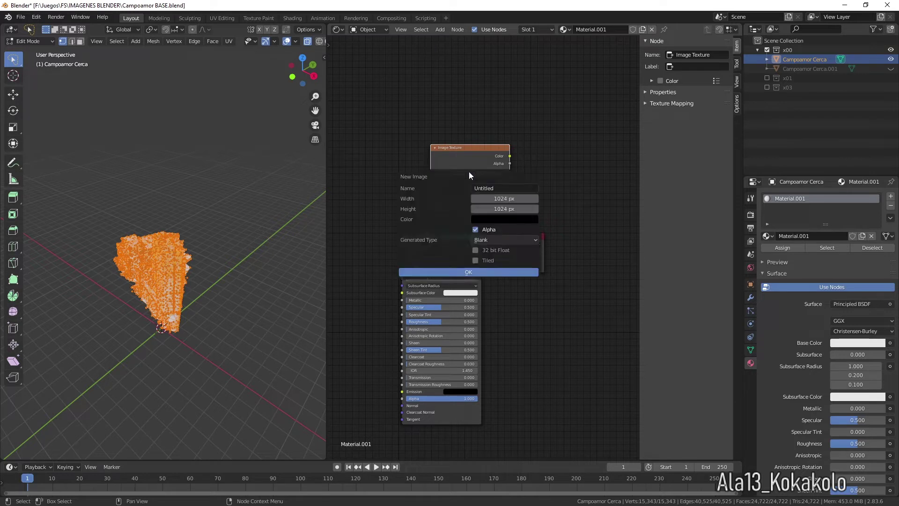
left_click(499, 188)
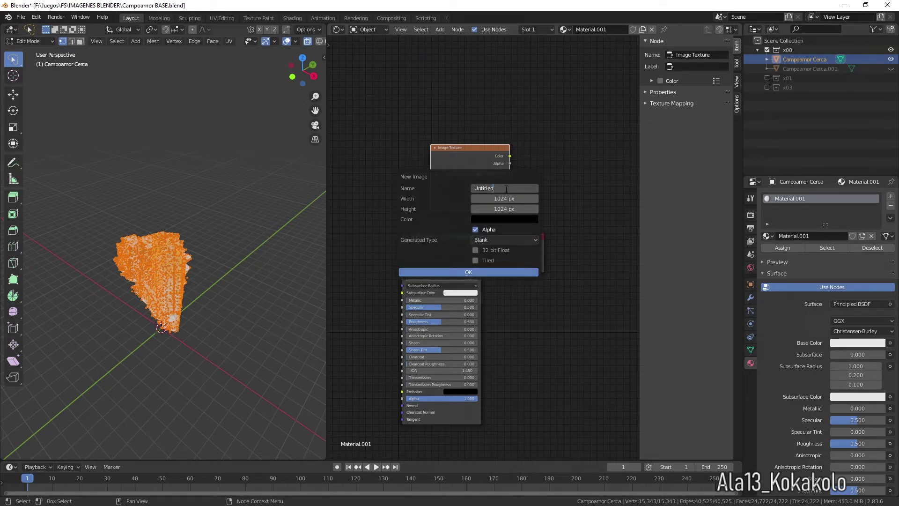
type("CampoamorLOD")
key("BackSpace")
key("BackSpace")
key("BackSpace")
type("CERCA")
key("Return")
left_click(518, 220)
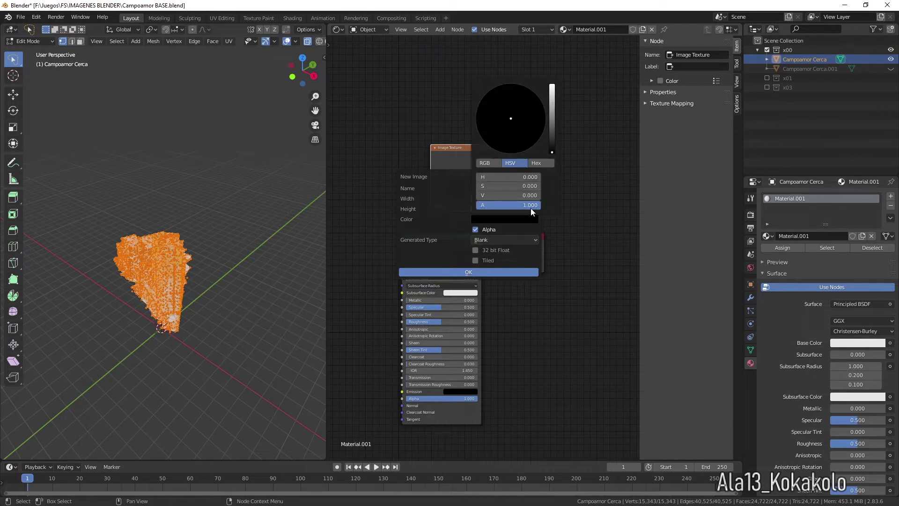
left_click_drag(532, 212, 475, 212)
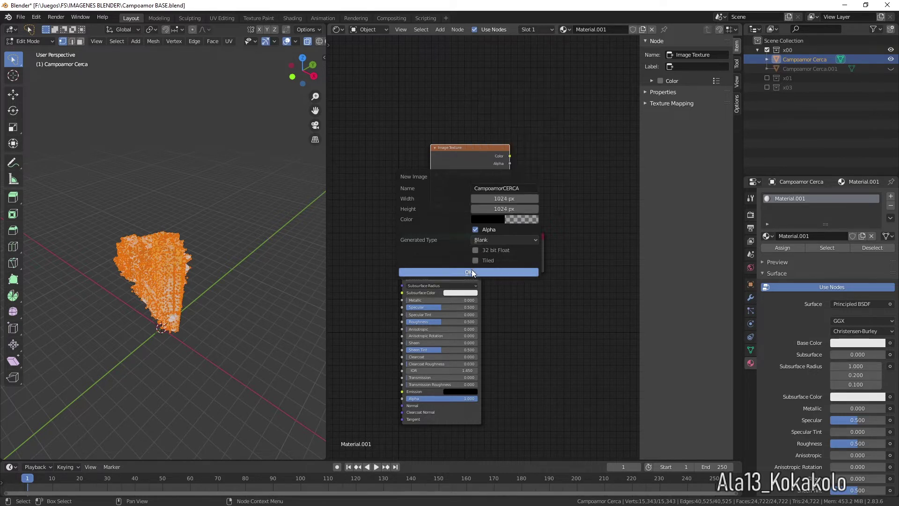
Step: Set the new image's width and height to 2048 px and create it
left_click(497, 200)
left_click(477, 198)
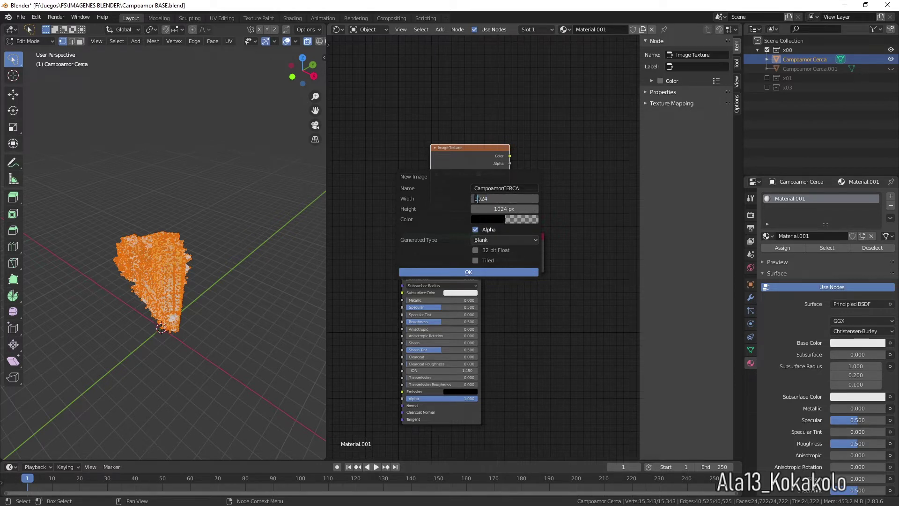
key("BackSpace")
type("2")
key("Delete")
type("40")
key("Tab")
type("1024")
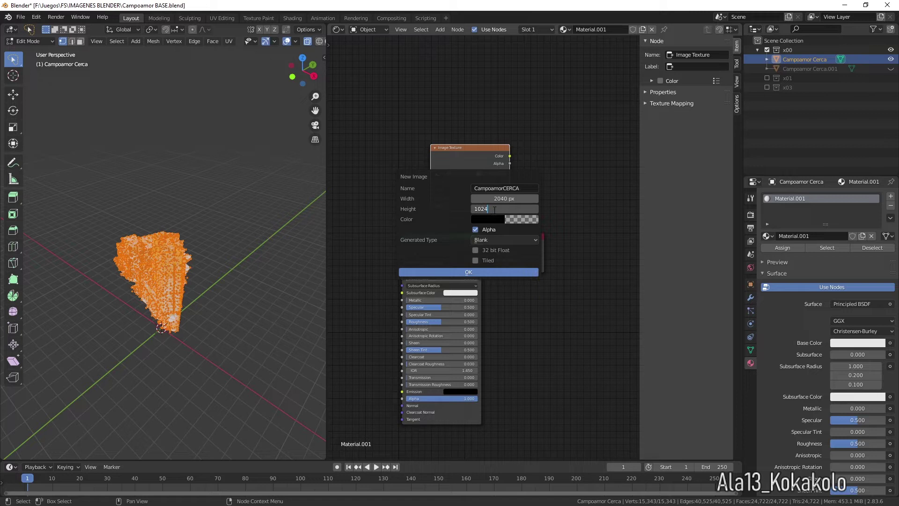
key("ctrl+a")
type("2048")
left_click(488, 199)
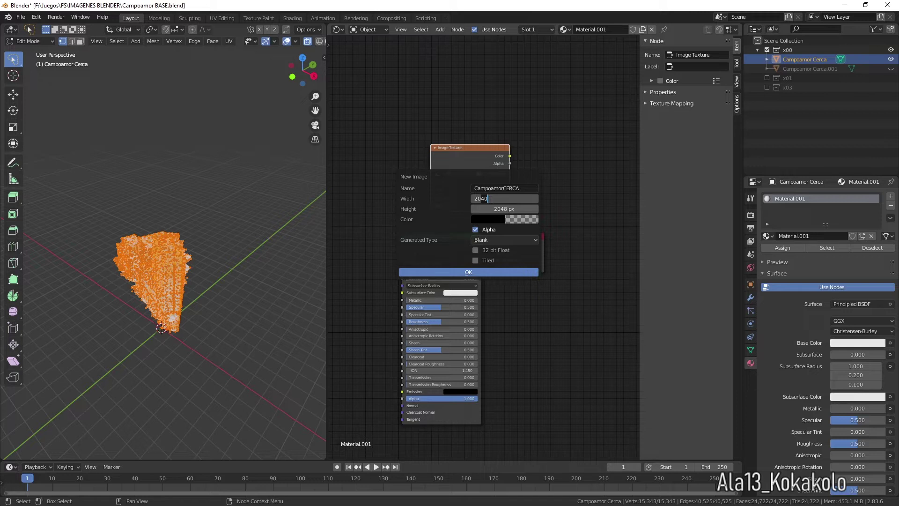
key("BackSpace")
type("8")
key("Return")
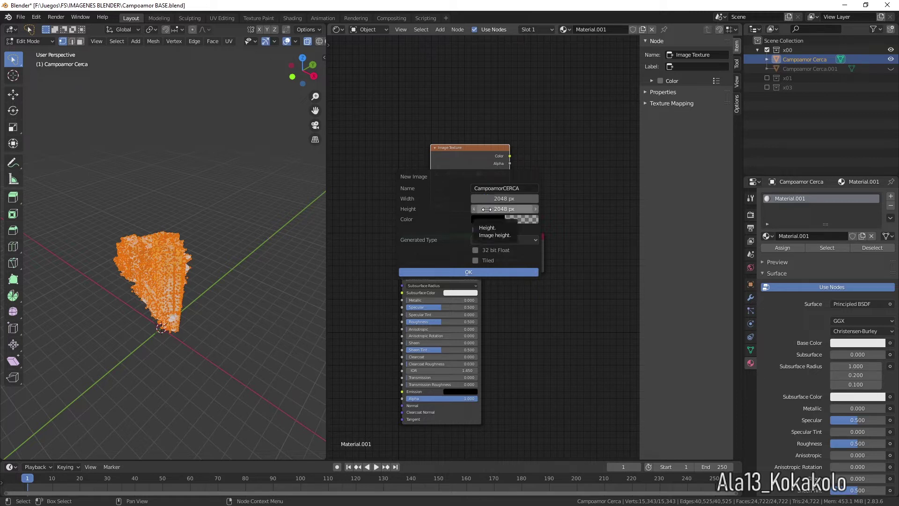
left_click(479, 270)
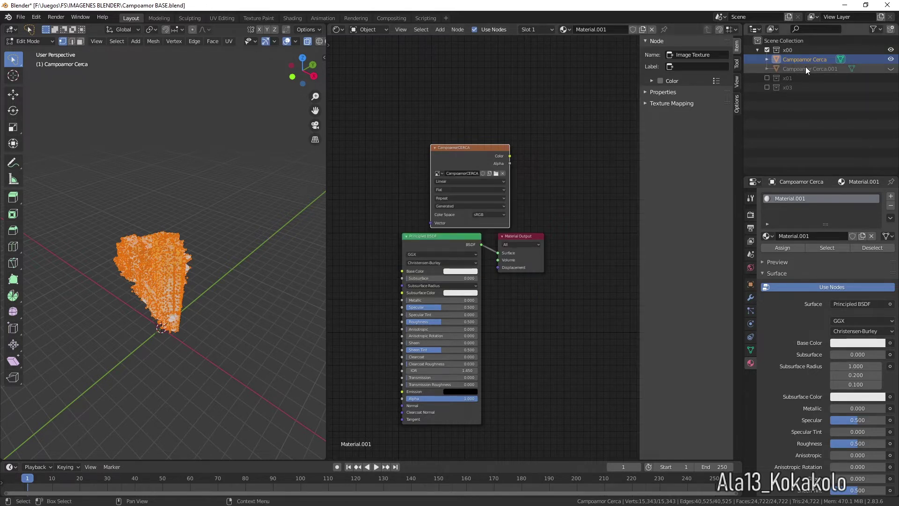
Step: Change the scene's render engine to Cycles
left_click(750, 216)
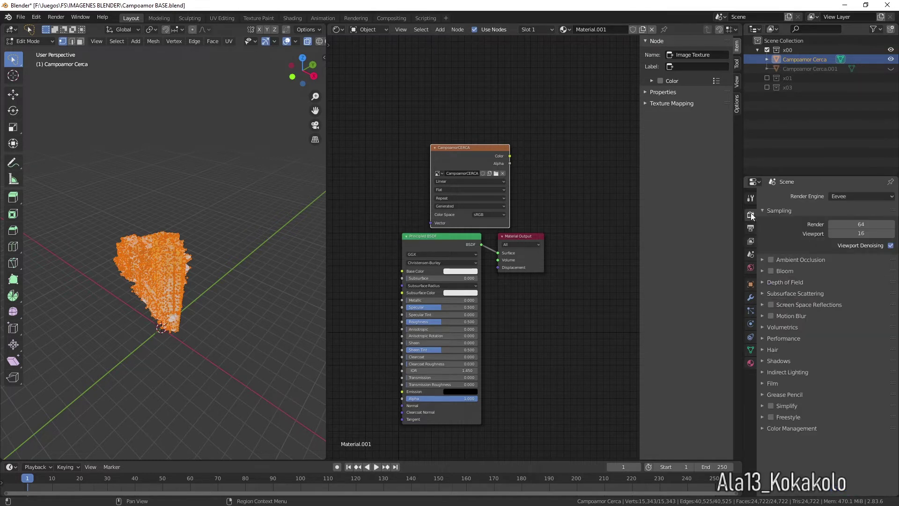
left_click(850, 195)
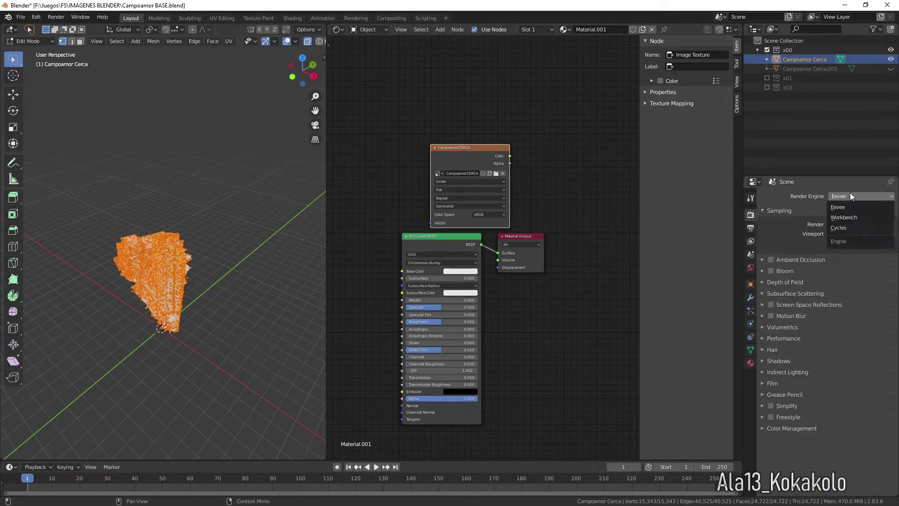
left_click(849, 226)
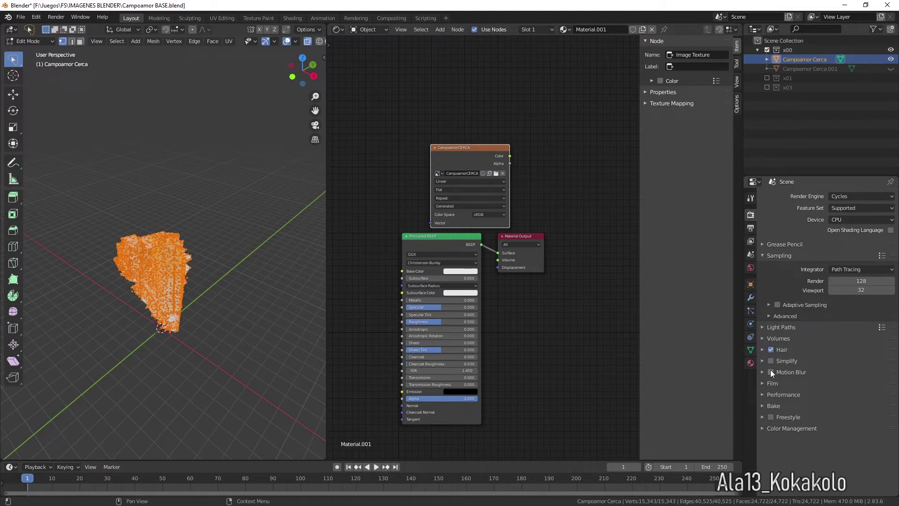
Step: Set the bake type to Diffuse with only the Color contribution enabled, excluding Direct and Indirect lighting
left_click(761, 406)
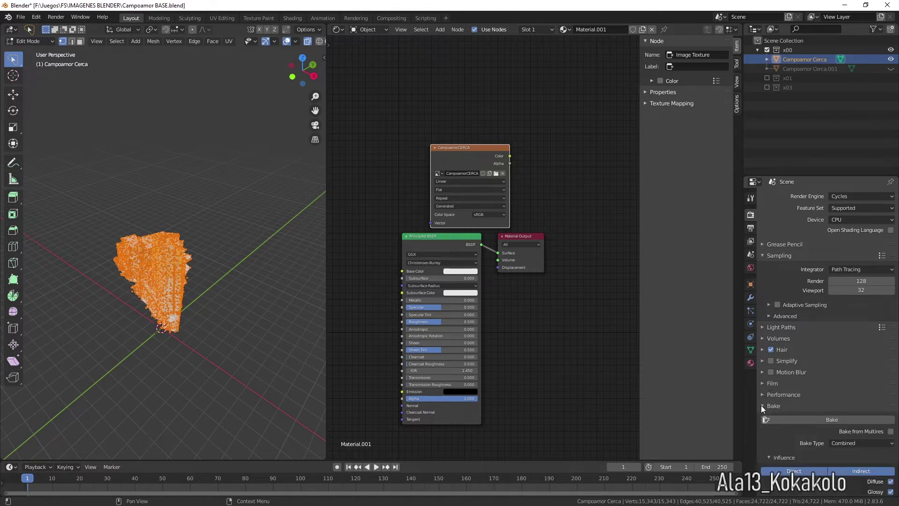
scroll(787, 364, "down", 5)
scroll(787, 364, "down", 1)
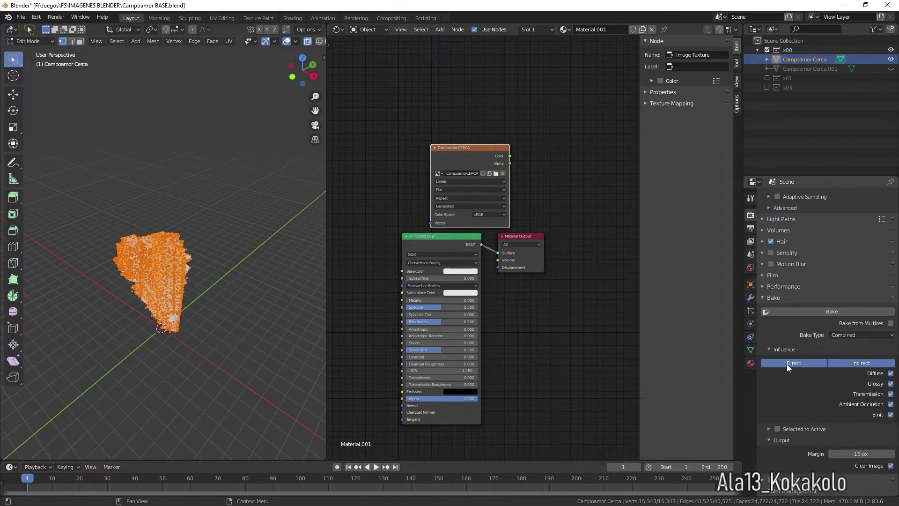
left_click(849, 333)
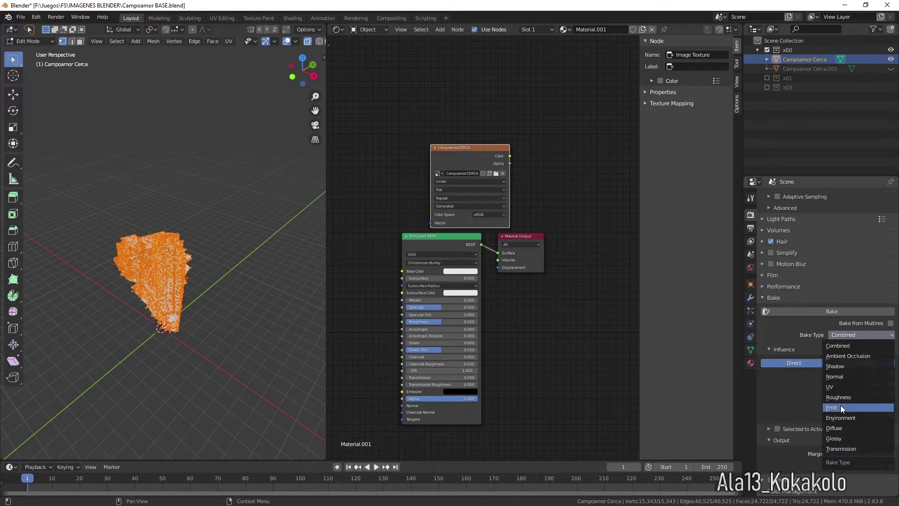
left_click(842, 428)
left_click(838, 414)
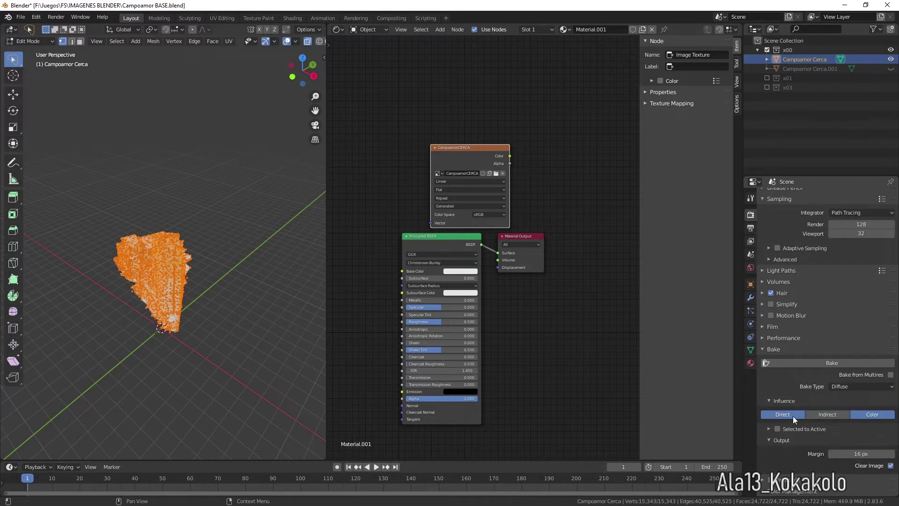
left_click(793, 416)
Step: Enable Selected to Active baking with a ray distance of 0.1 m and set the output margin to 1 px
left_click(769, 429)
left_click(855, 453)
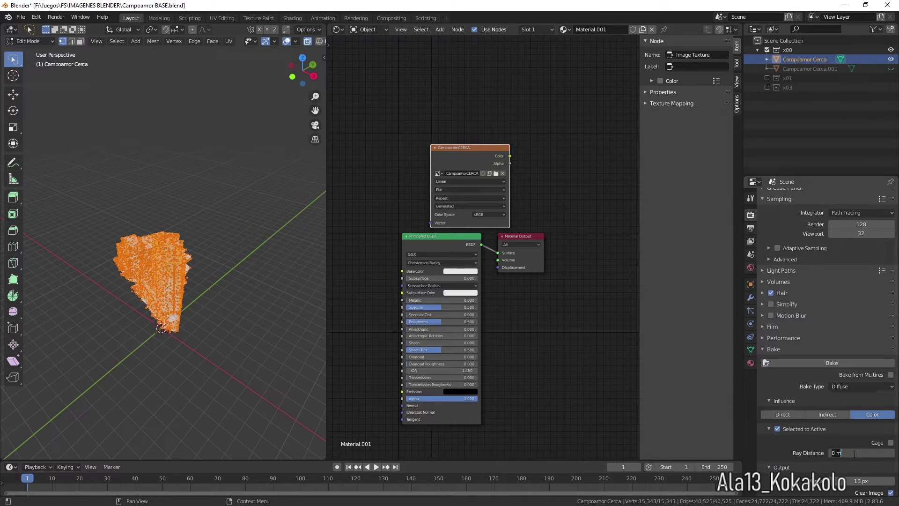
type("0.1")
key("Return")
left_click(858, 481)
type("1")
key("Return")
scroll(813, 440, "down", 2)
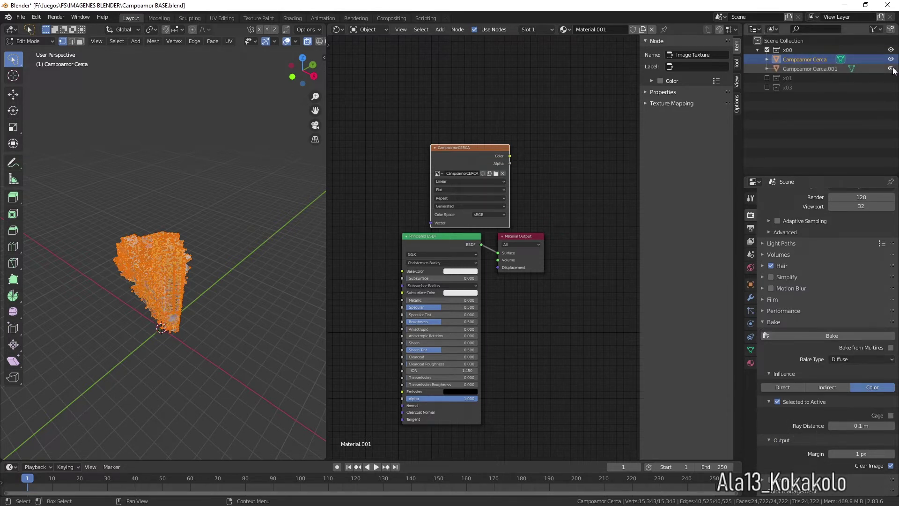
Step: With Campoamor Cerca.001 visible, select it plus Campoamor Cerca as the active object, and bake the diffuse colour into the new image
left_click(820, 68)
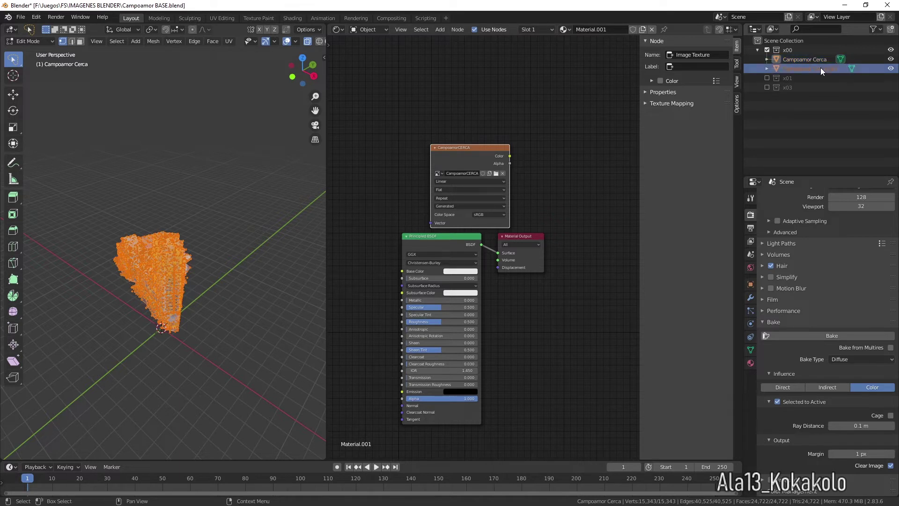
left_click(813, 58, "ctrl")
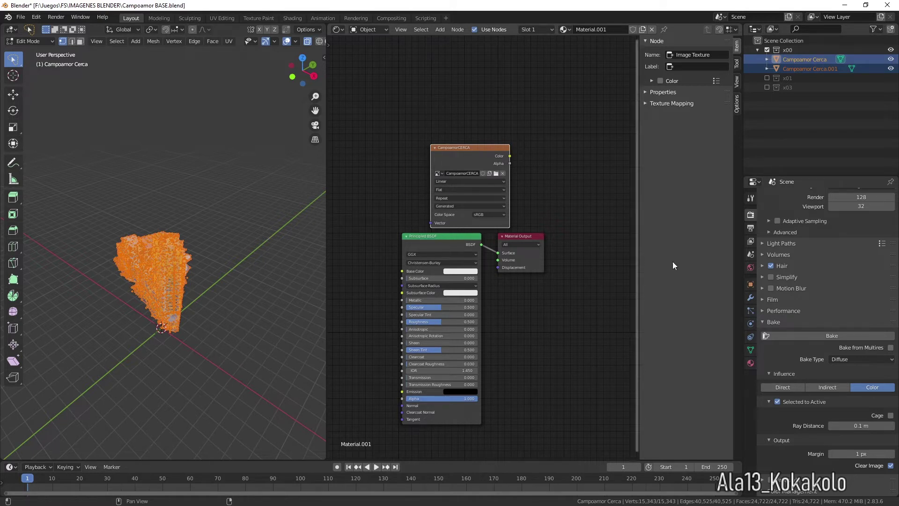
left_click(813, 335)
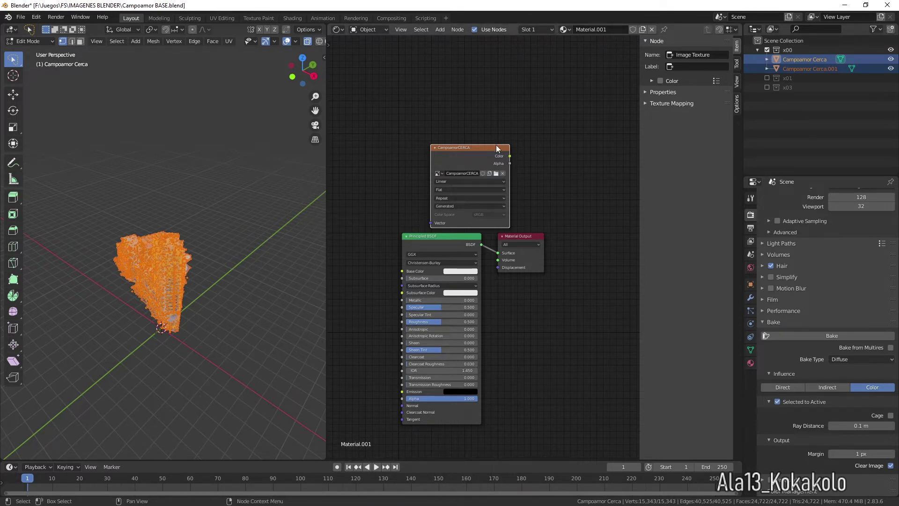
Step: Connect the CampoamorCERCA image's colour output to the Principled BSDF Base Color and set Specular to 0.000
left_click_drag(496, 149, 401, 271)
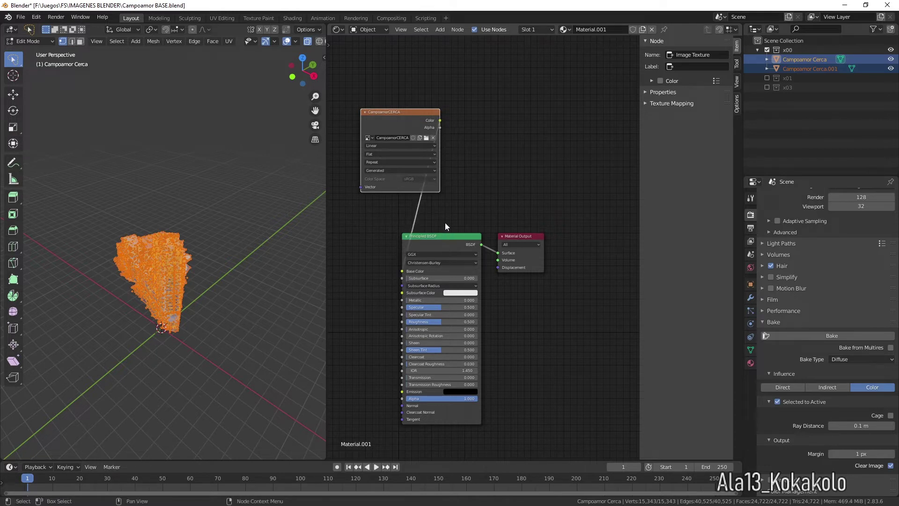
left_click_drag(440, 307, 406, 307)
left_click(521, 153)
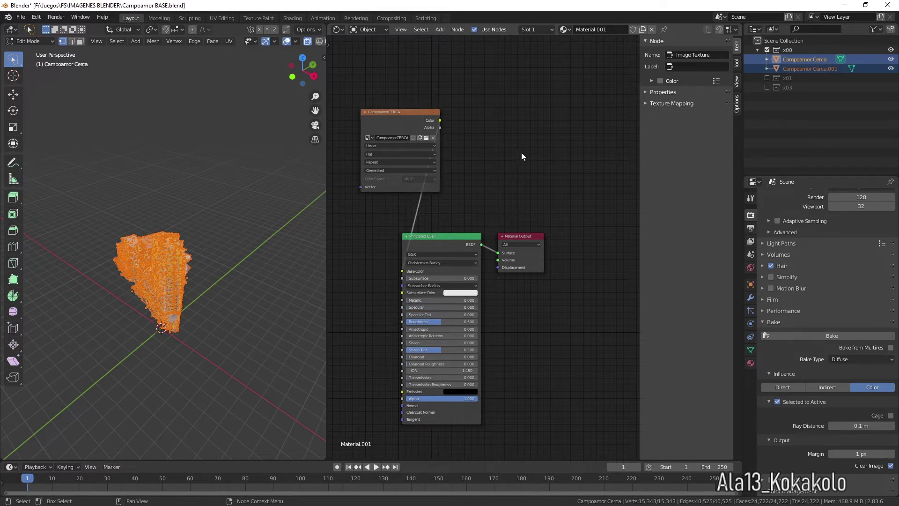
Step: Hide Campoamor Cerca.001, keep Campoamor Cerca visible and switch to Object Mode
left_click(891, 68)
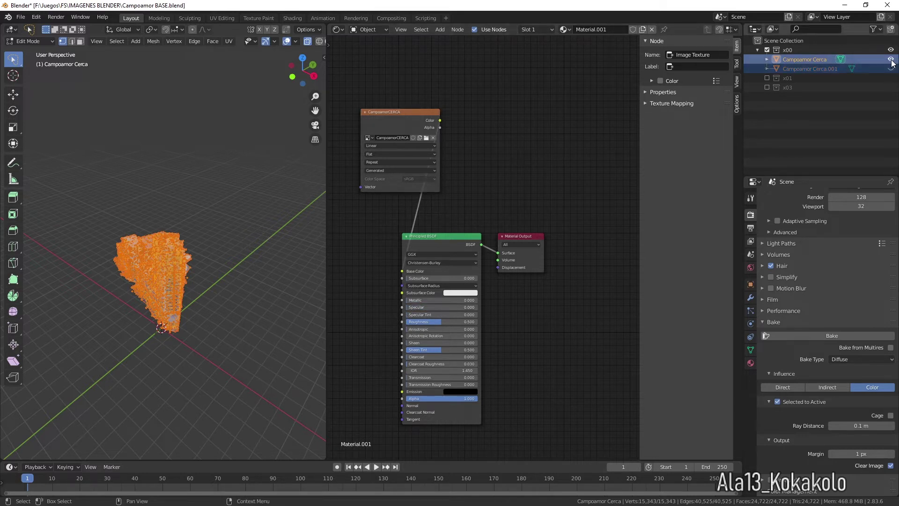
left_click(891, 59)
left_click(891, 59)
left_click(52, 41)
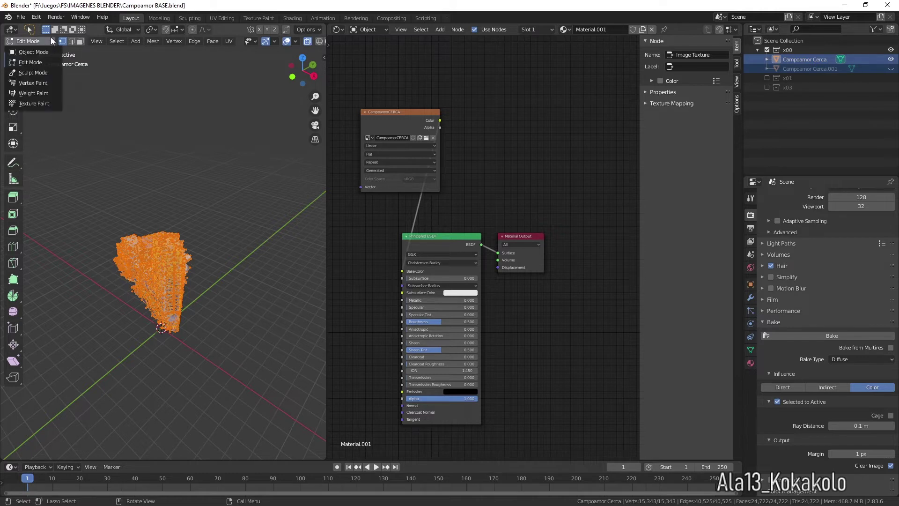
left_click(44, 52)
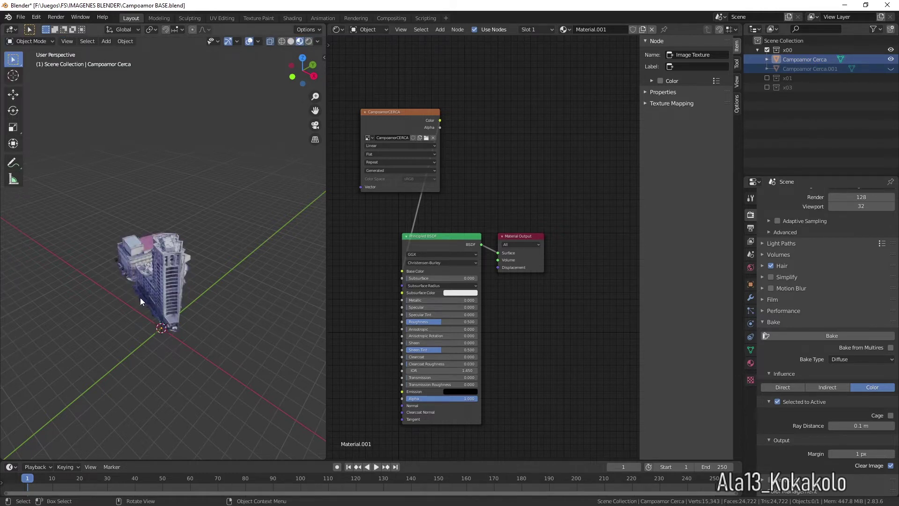
Step: Examine the baked texture on Campoamor Cerca up close, then show only Campoamor Cerca.001 to compare it with the original
scroll(135, 304, "up", 8)
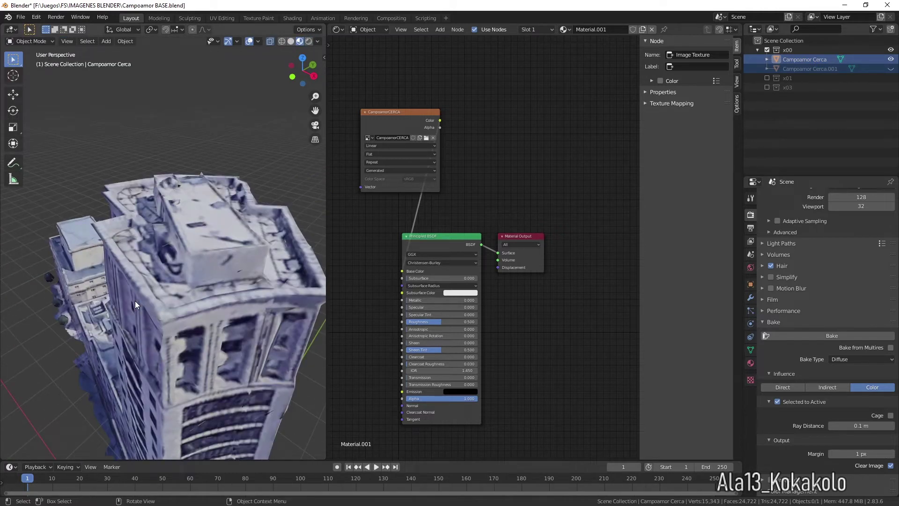
scroll(135, 304, "down", 5)
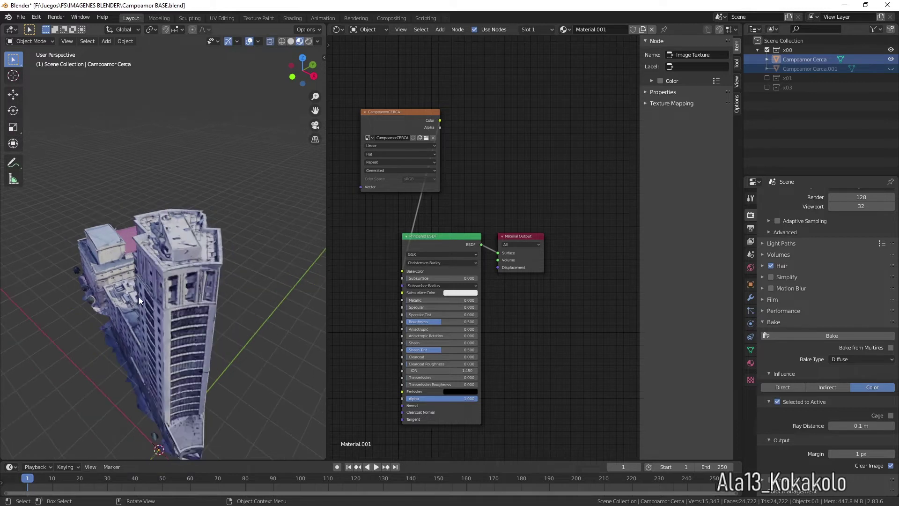
left_click_drag(316, 110, 338, 171)
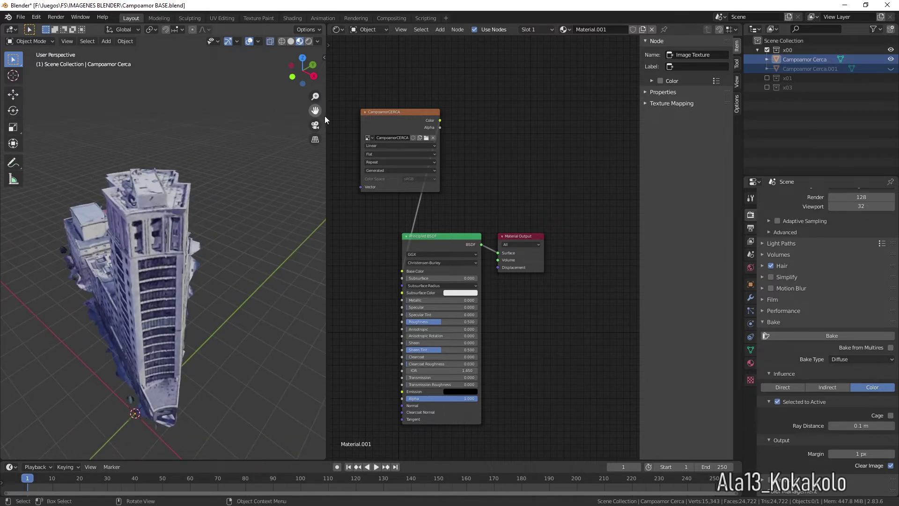
left_click(891, 59)
left_click(891, 68)
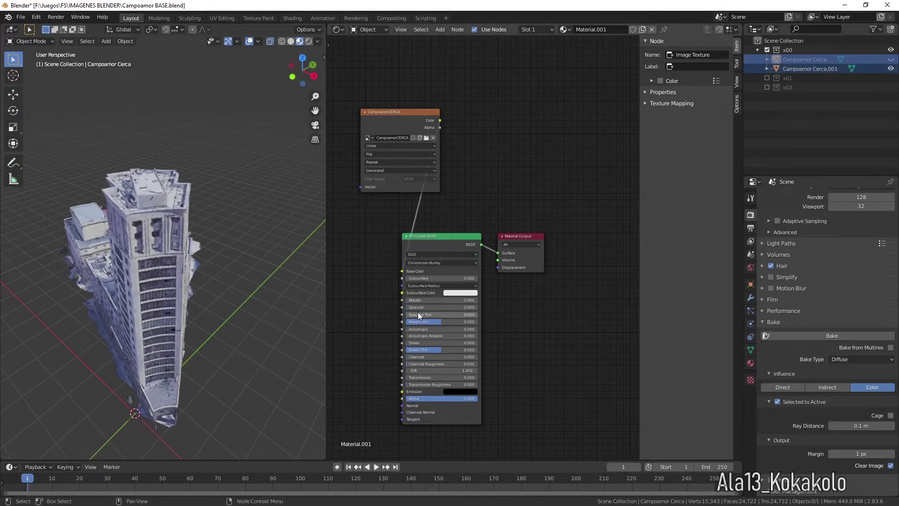
Step: Select Campoamor Cerca.001 and set the Specular of its Material_0 shader to 0.000
mouse_move(300, 72)
left_mouse_down()
mouse_move(286, 71)
mouse_move(303, 72)
left_mouse_up()
left_click(794, 69)
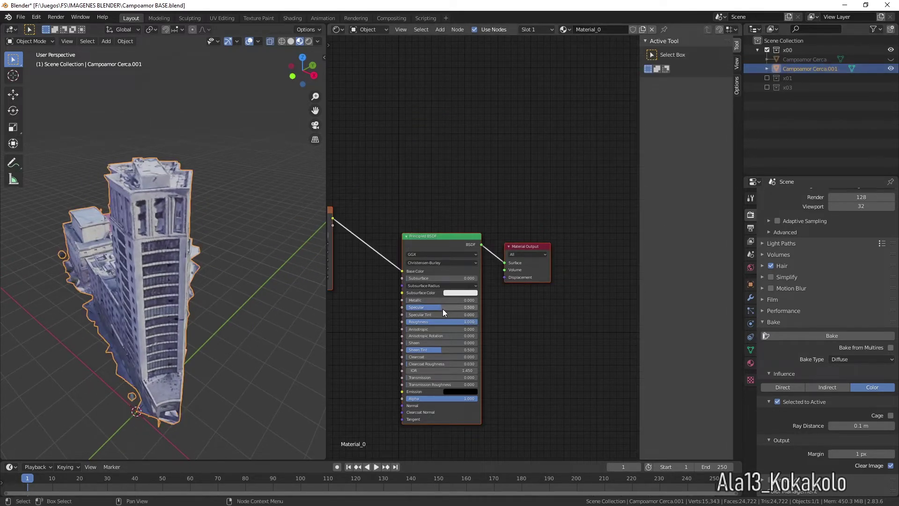
left_click_drag(443, 309, 407, 308)
left_click_drag(302, 70, 277, 166)
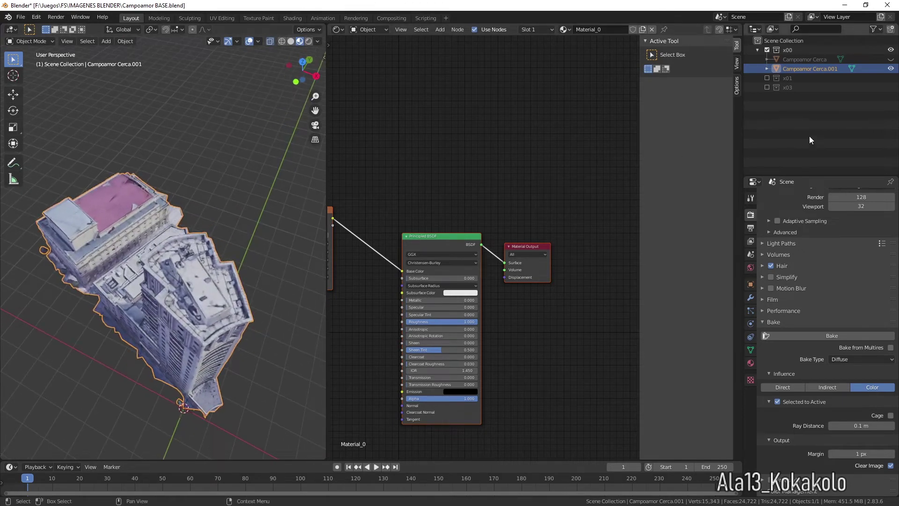
Step: Hide Campoamor Cerca.001, show Campoamor Cerca again, and delete Campoamor Cerca.001 from the scene
left_click(891, 68)
left_click(891, 59)
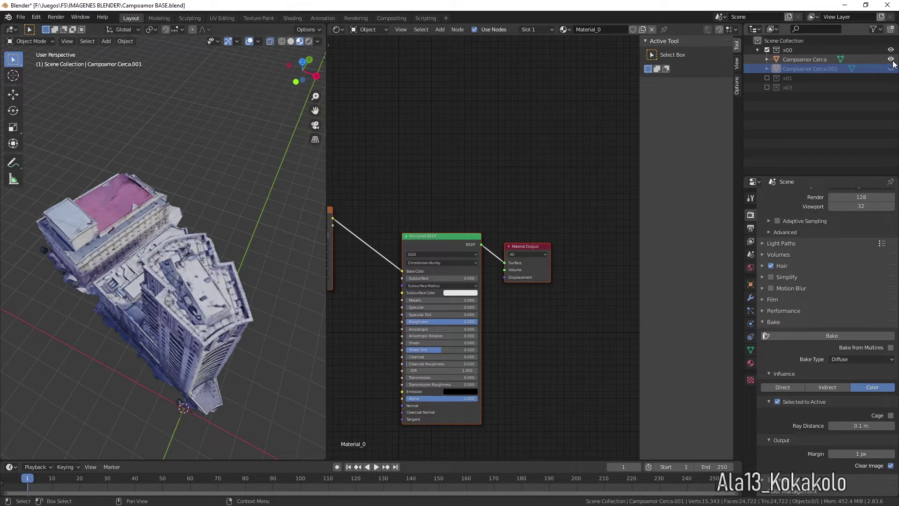
right_click(822, 70)
left_click(802, 90)
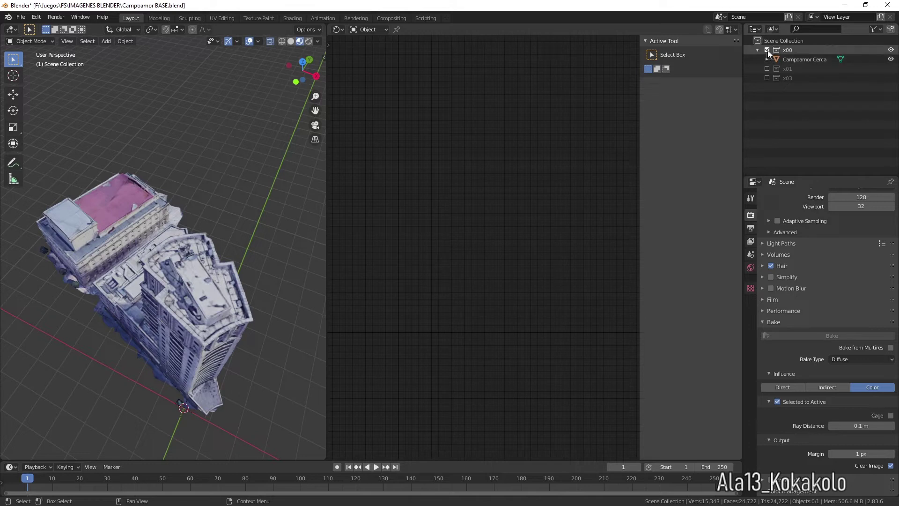
Step: Rename the collection x03 as x02
left_click(796, 78)
double_click(786, 78)
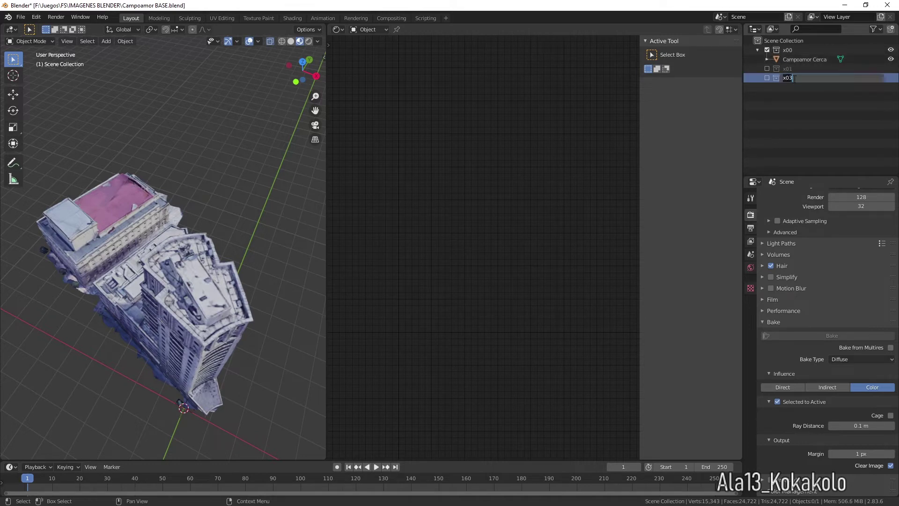
key("BackSpace")
type("2")
key("Return")
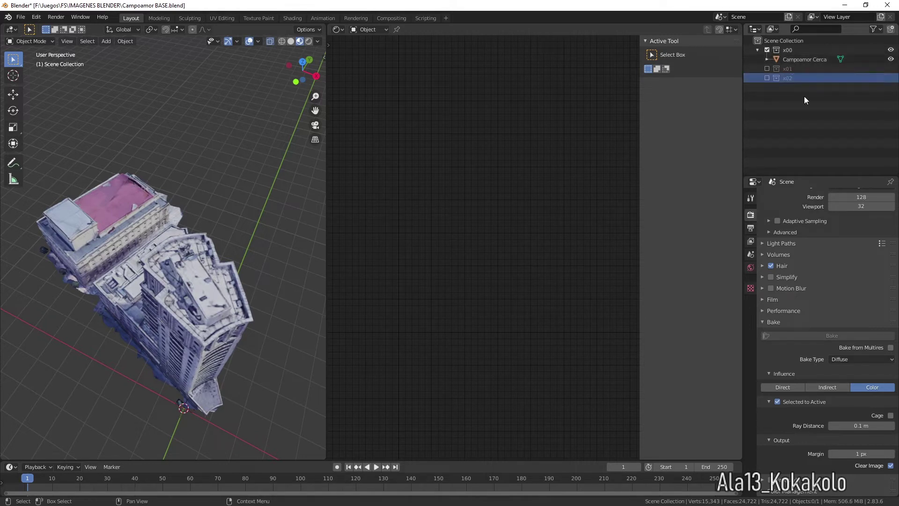
Step: Collapse collection x00, exclude it and include x01, toggling x02 on and off for a quick check
left_click(758, 50)
left_click(758, 49)
left_click(758, 49)
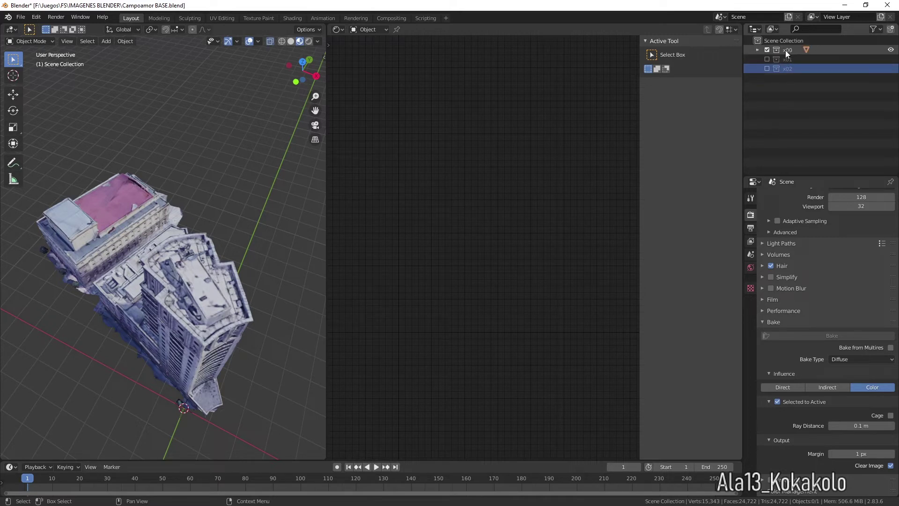
left_click(767, 59)
left_click(766, 49)
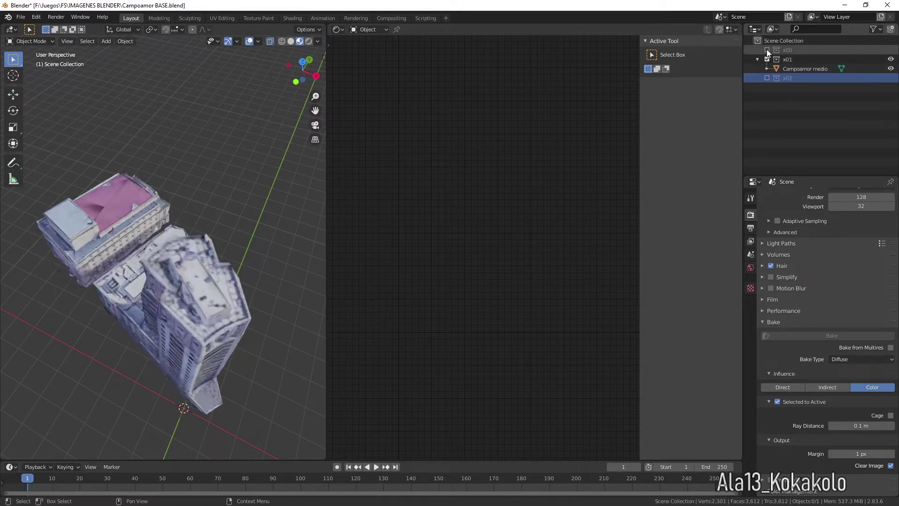
left_click(767, 78)
left_click(767, 77)
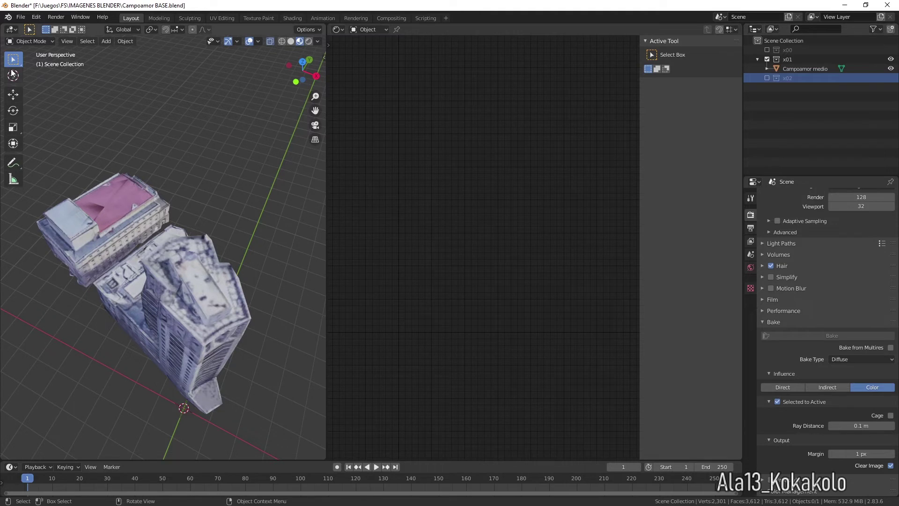
Step: Save the current file, then save it under the new name Campoamor 1.blend in the same folder
left_click(24, 18)
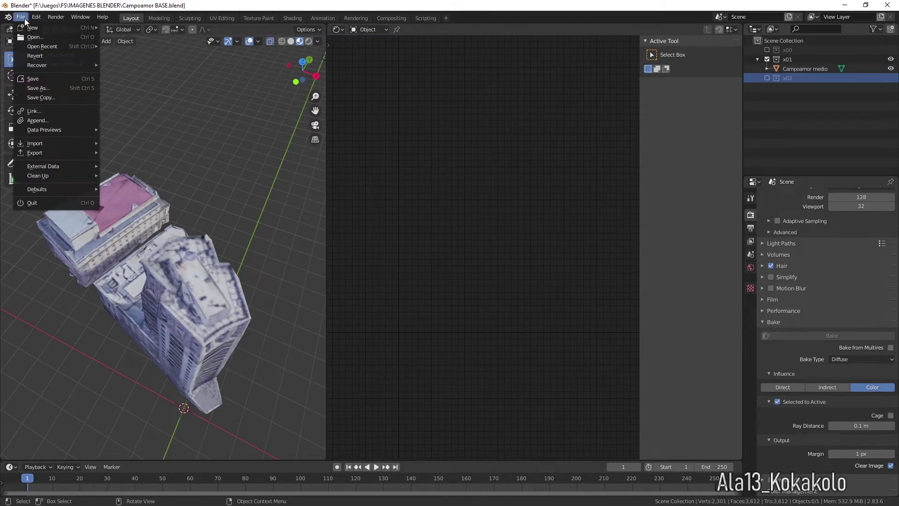
left_click(44, 79)
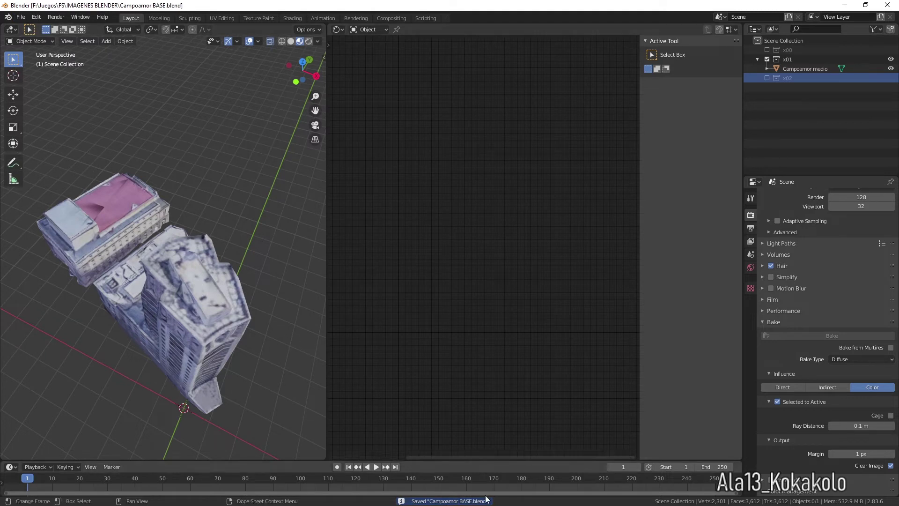
left_click(21, 18)
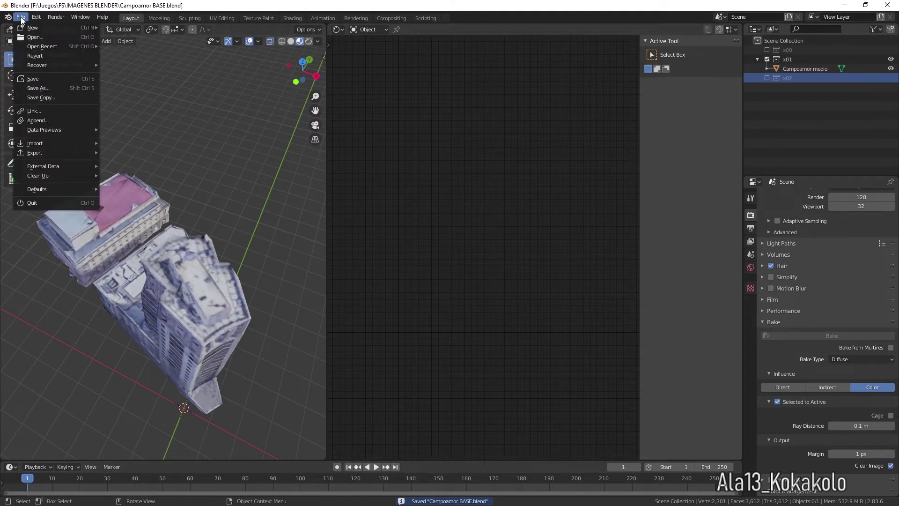
left_click(38, 88)
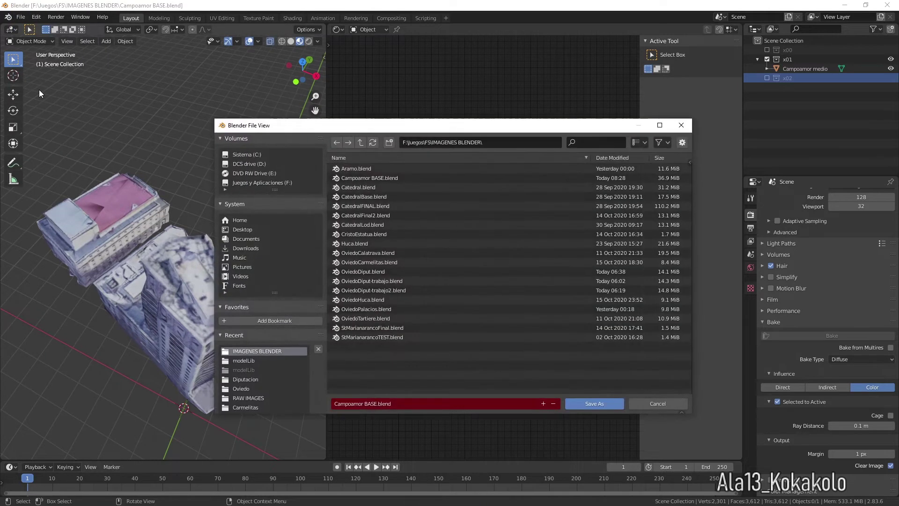
left_click(375, 405)
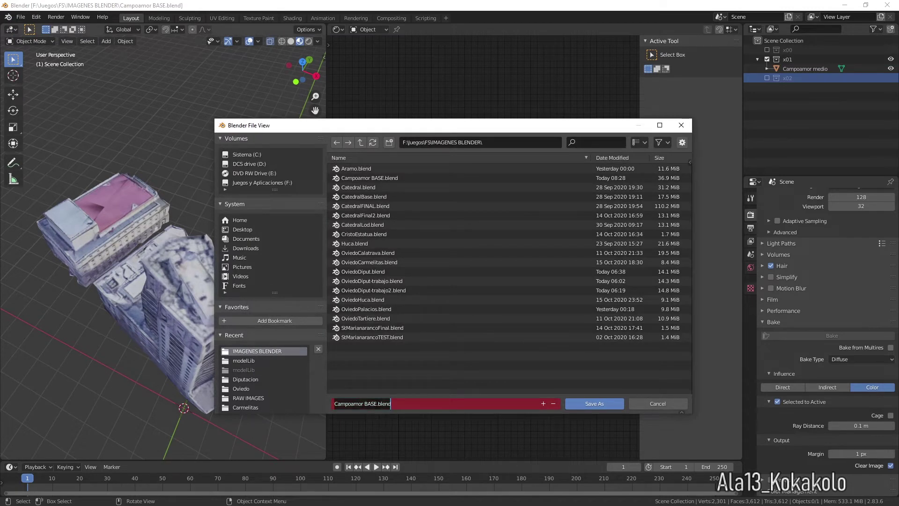
left_click(379, 405)
left_click_drag(376, 404, 365, 405)
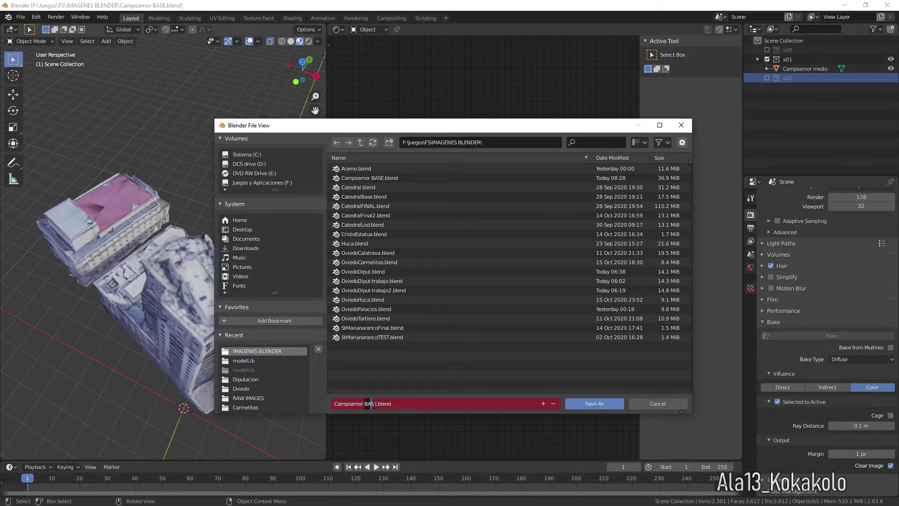
type("1")
left_click(600, 405)
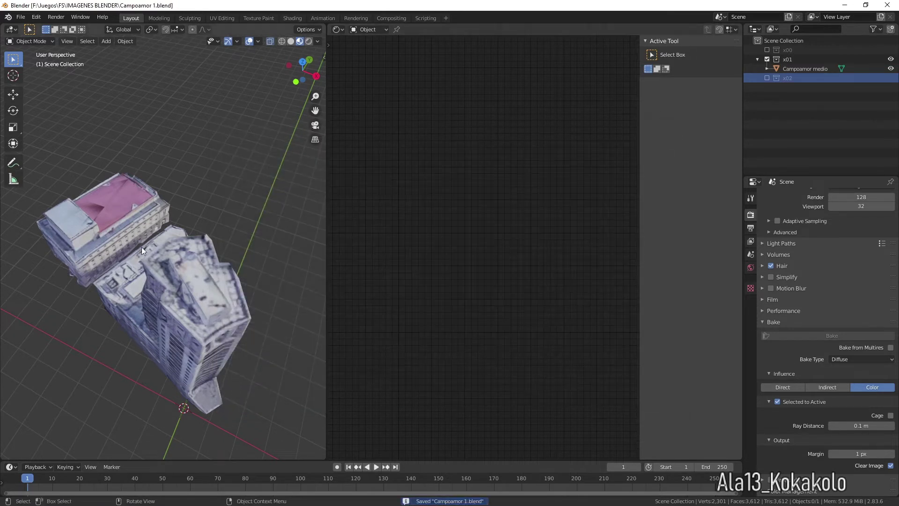
Step: Compare the building's three detail levels by showing collections x00, x01 and x02 one at a time
left_click_drag(303, 70, 258, 56)
left_click(767, 49)
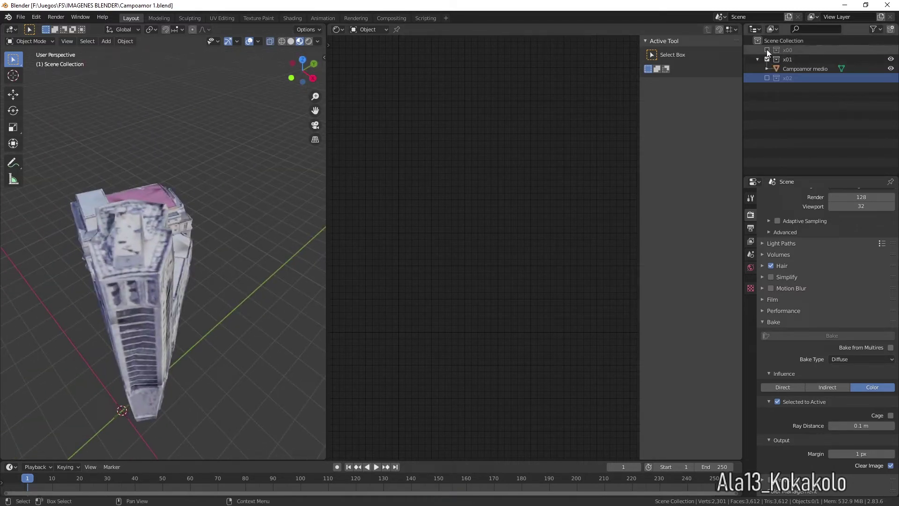
left_click(766, 49)
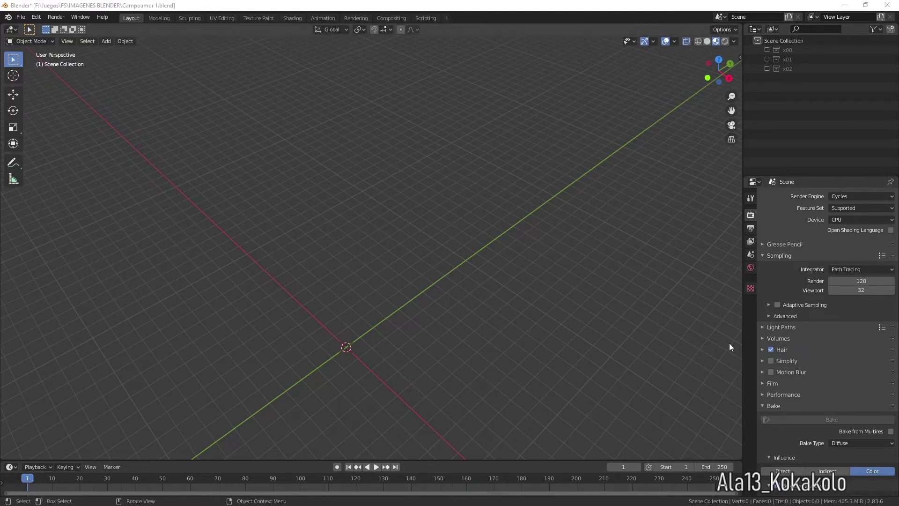
left_click(767, 50)
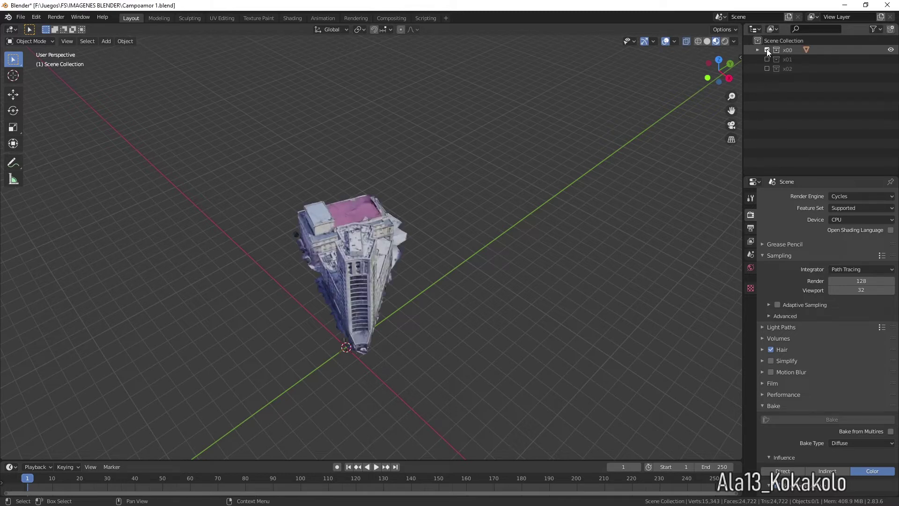
left_click(767, 50)
left_click(767, 60)
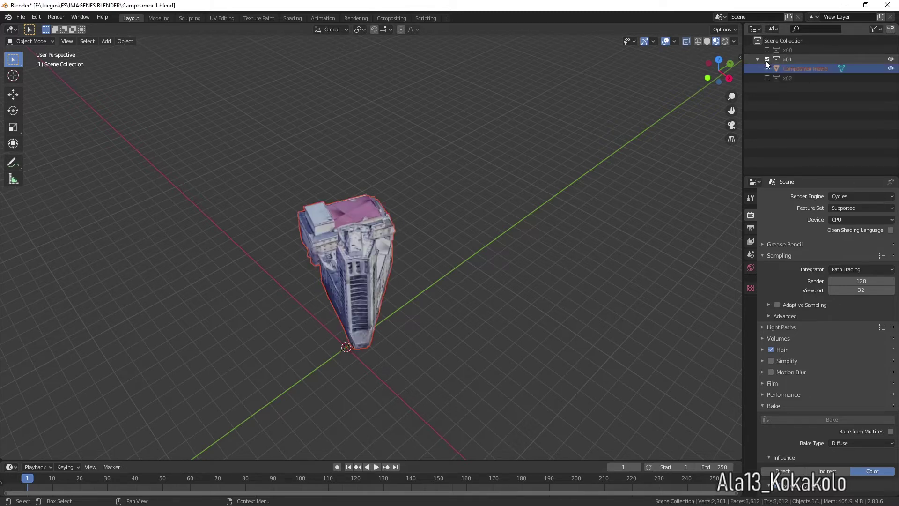
left_click(767, 59)
left_click(767, 68)
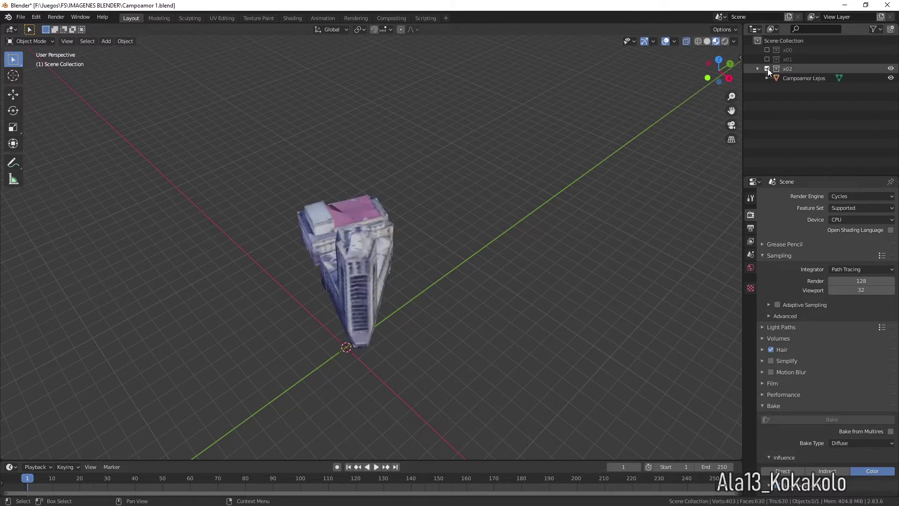
left_click(767, 69)
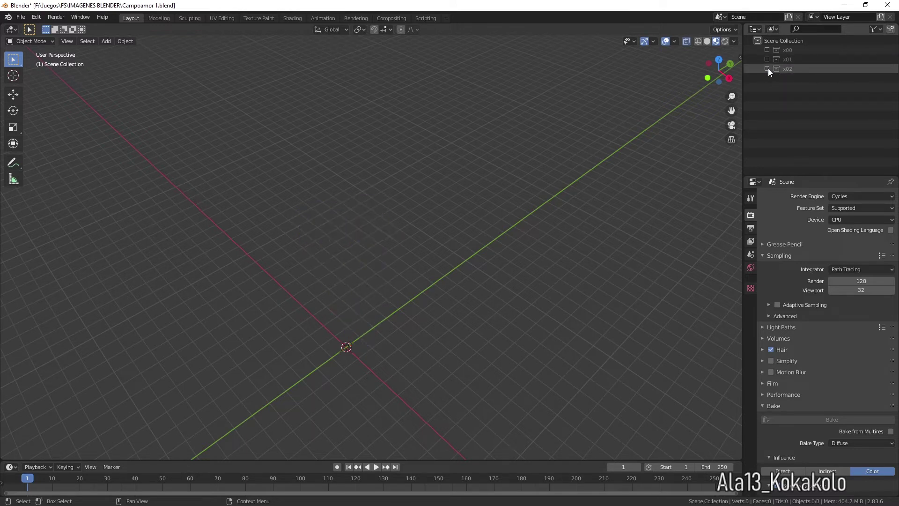
Step: Include collections x00, x01 and x02 together, expand x00 and select Campoamor Cerca
left_click(768, 59)
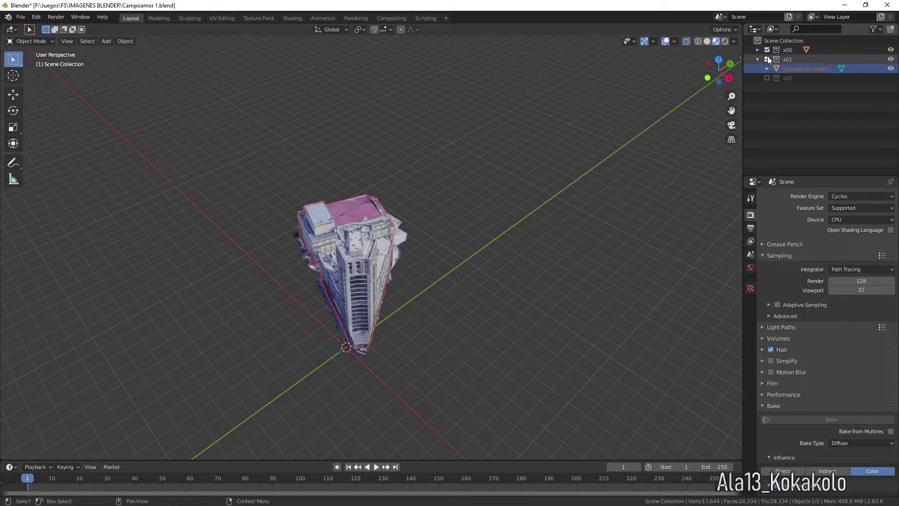
left_click(767, 78)
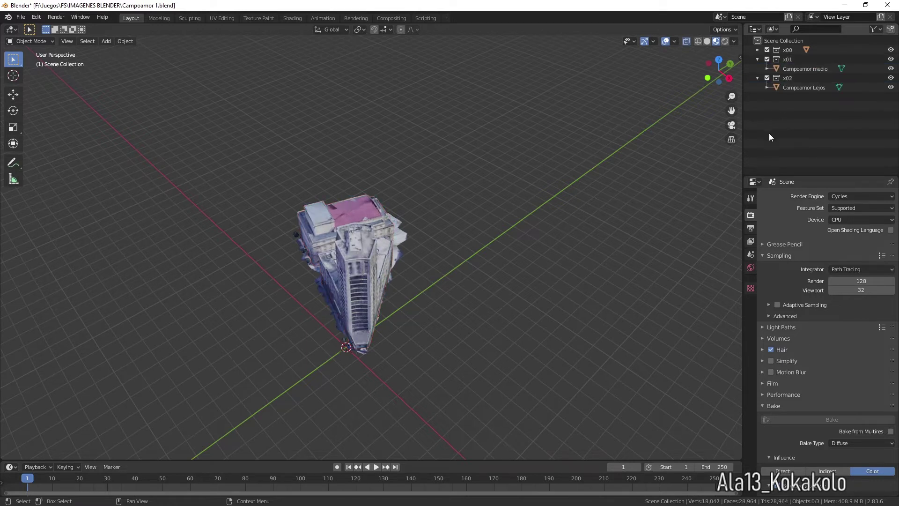
left_click(758, 50)
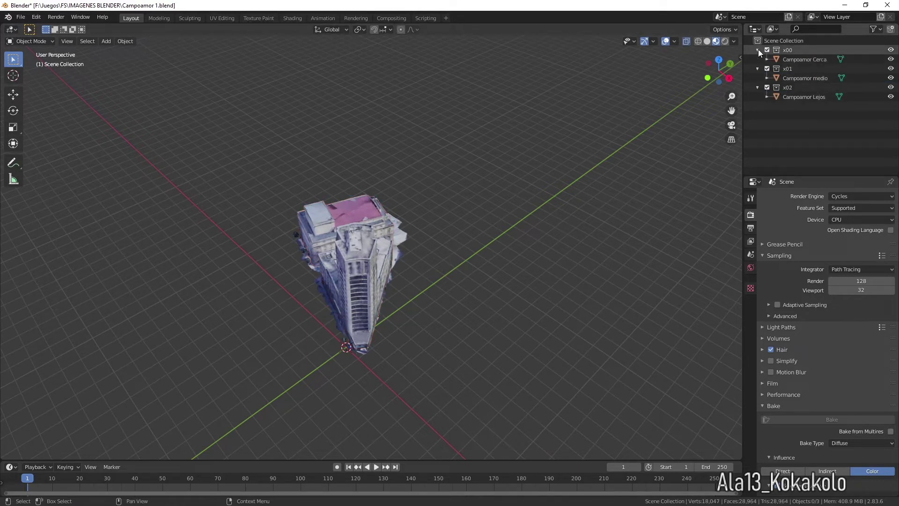
left_click(786, 60)
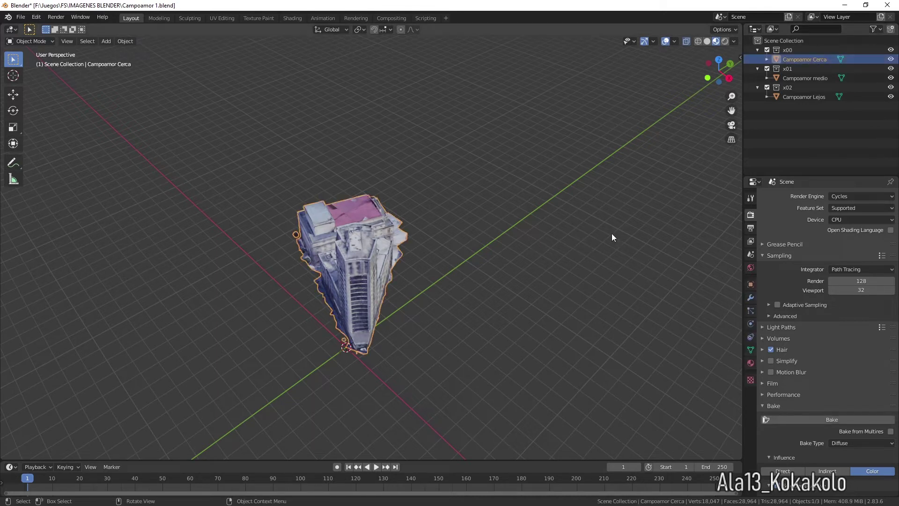
Step: Save the scene as a new file named Campoamor 2.blend in the same folder
left_click(21, 18)
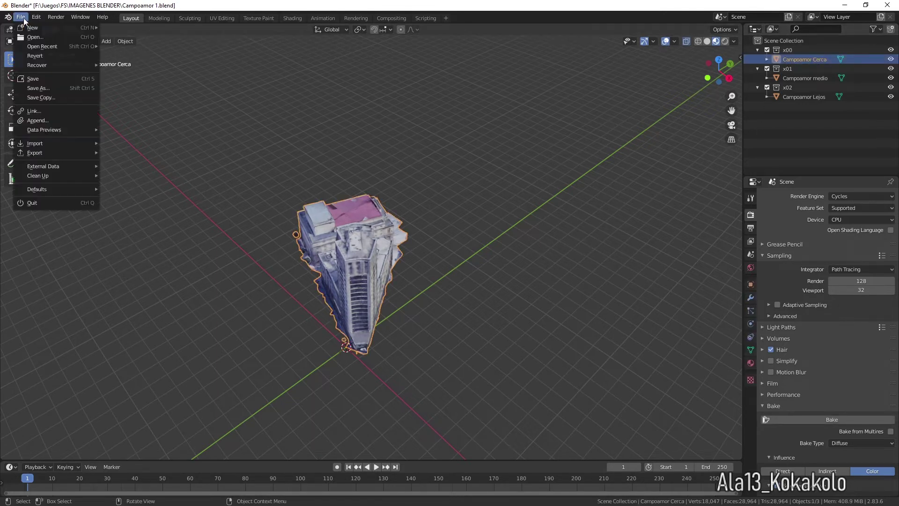
left_click(47, 88)
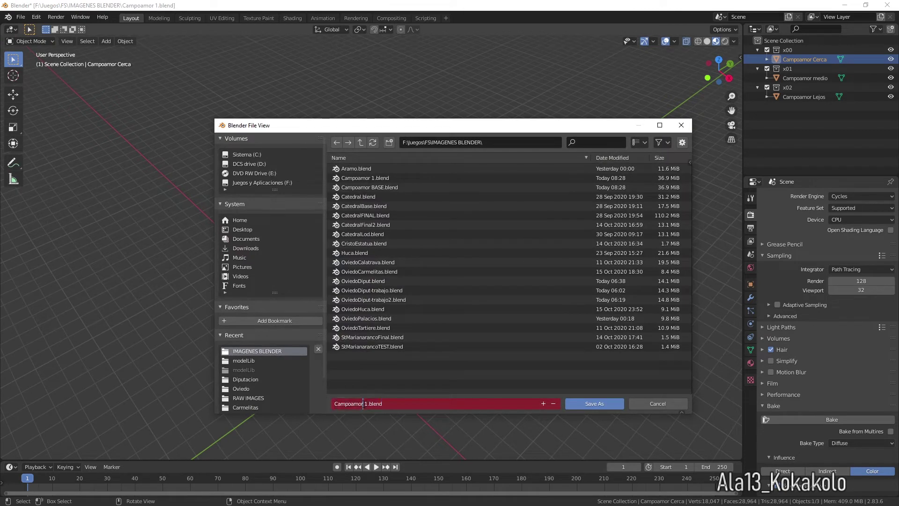
key("Delete")
key("Delete")
type("2")
left_click(594, 403)
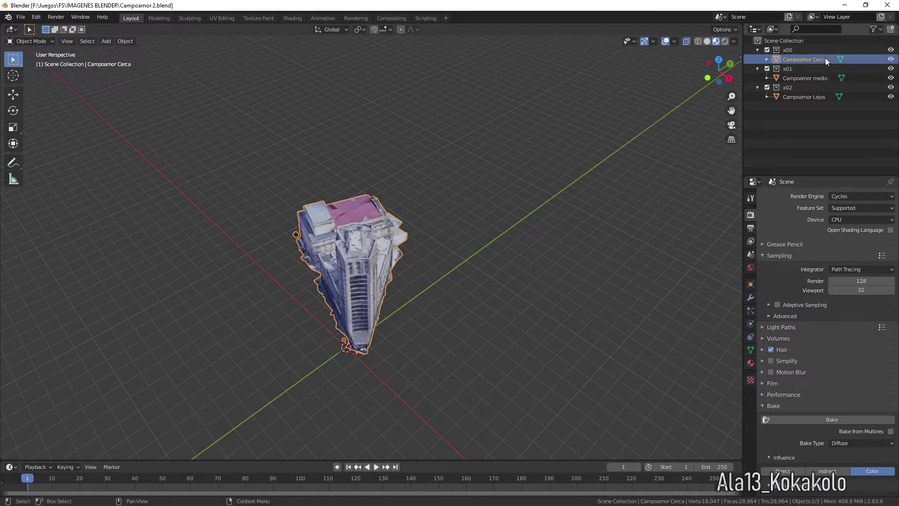
Step: Switch Campoamor Cerca from Object Mode to Edit Mode
scroll(375, 305, "up", 1)
scroll(374, 305, "up", 1)
scroll(375, 304, "down", 2)
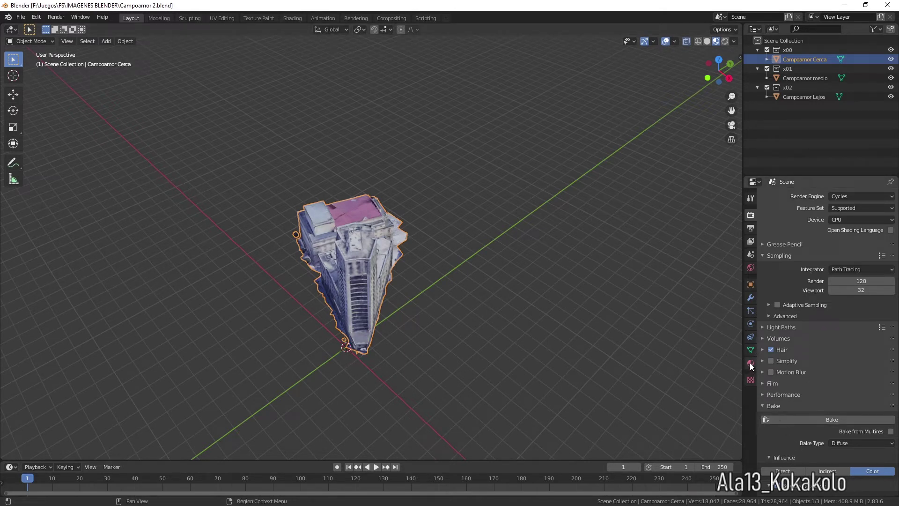
left_click(39, 42)
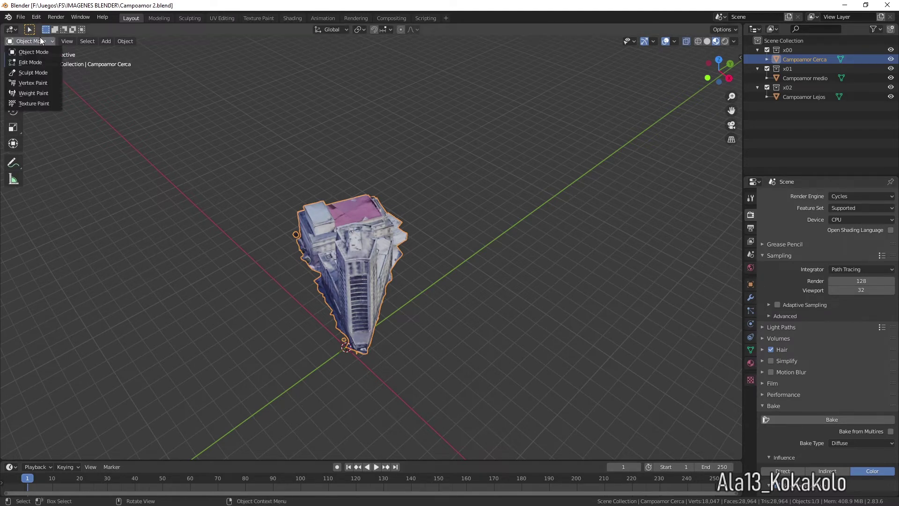
left_click(34, 63)
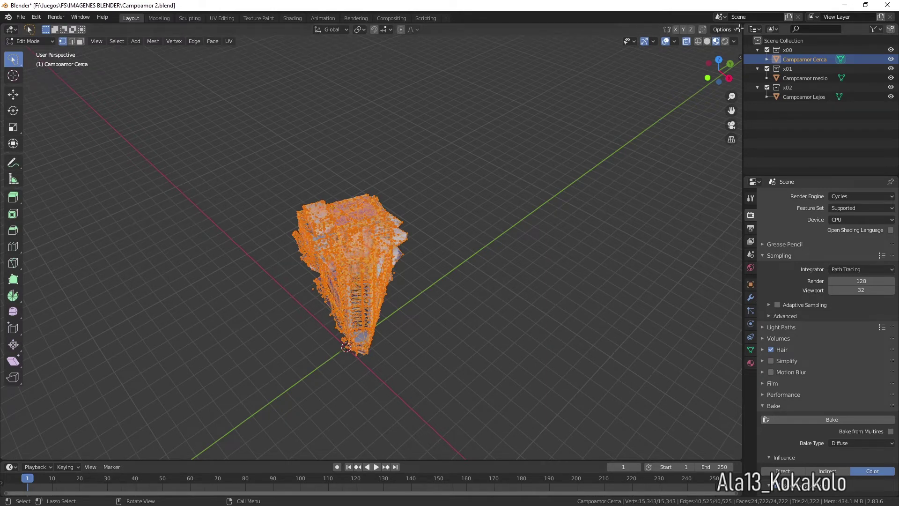
Step: Split the 3D viewport vertically into two areas and turn the second one into a UV Editor
left_click_drag(739, 29, 401, 127)
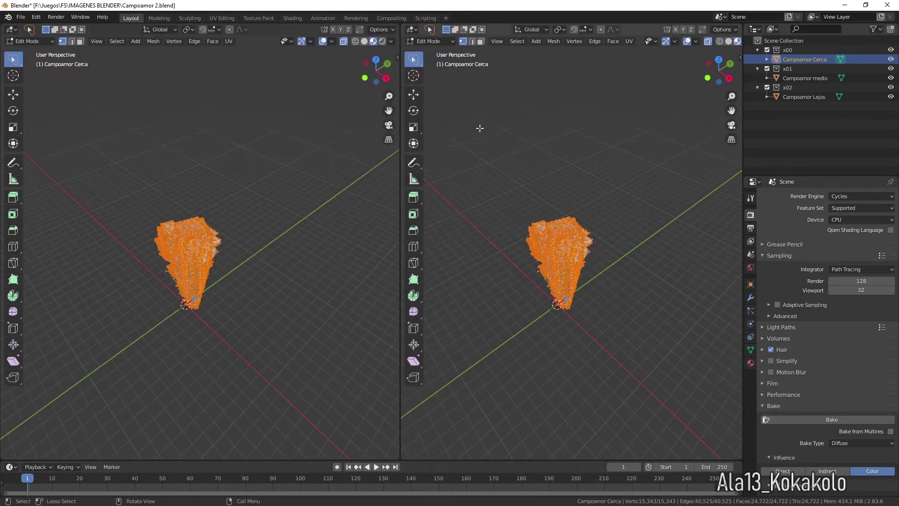
left_click(444, 41)
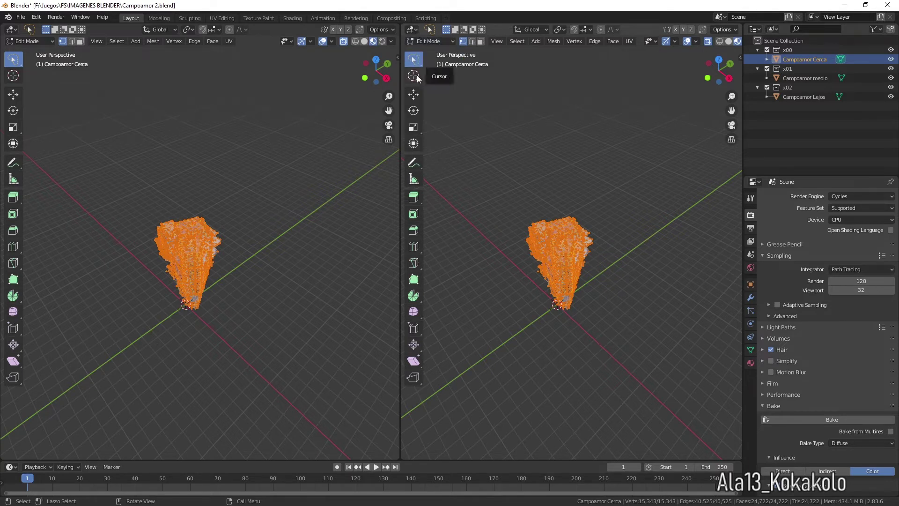
left_click(429, 41)
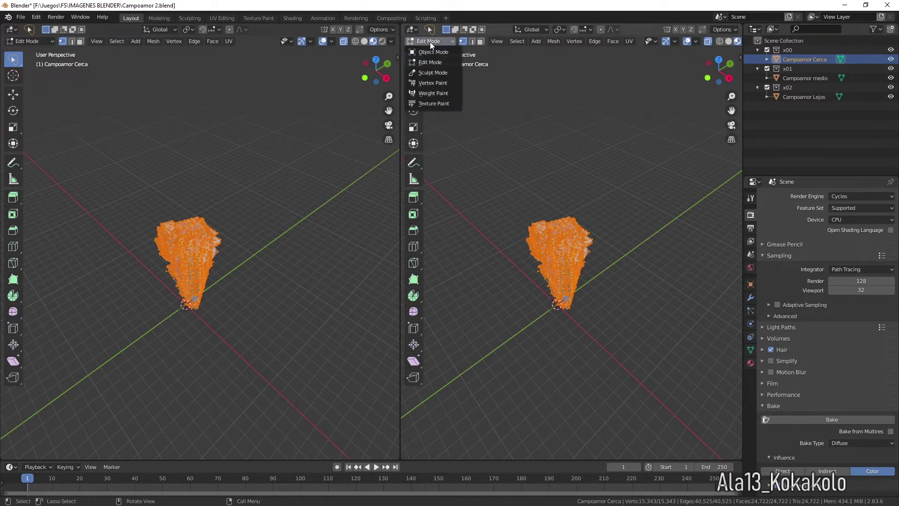
left_click(412, 29)
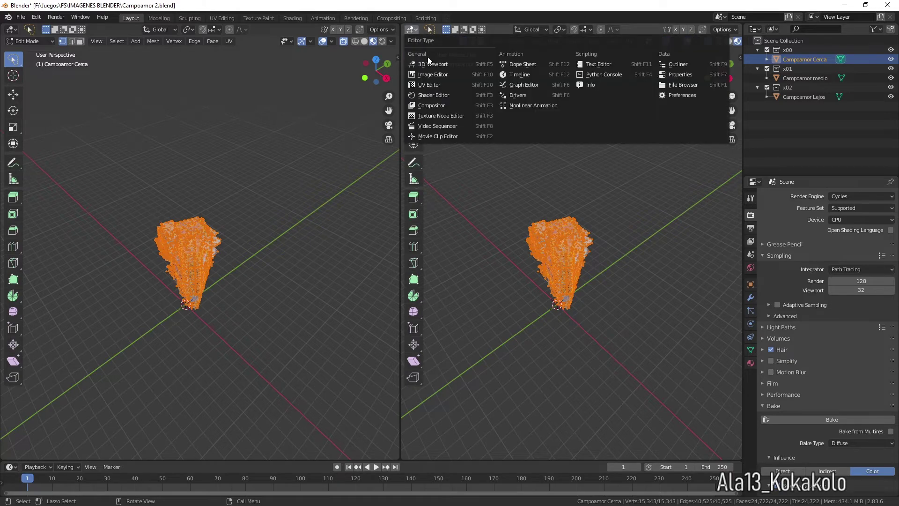
left_click(433, 84)
scroll(562, 232, "down", 4)
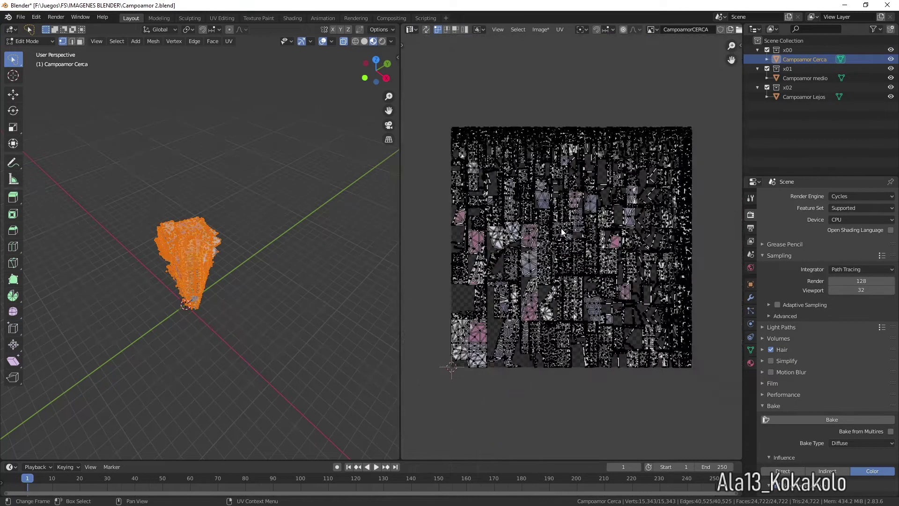
scroll(562, 232, "up", 1)
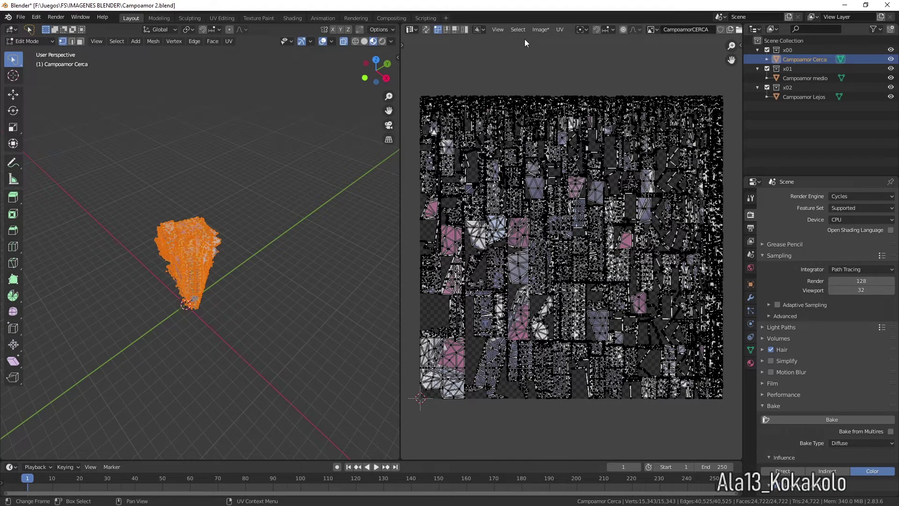
Step: Deselect all of Campoamor Cerca's geometry and examine the baked CampoamorCERCA texture up close
left_click(543, 29)
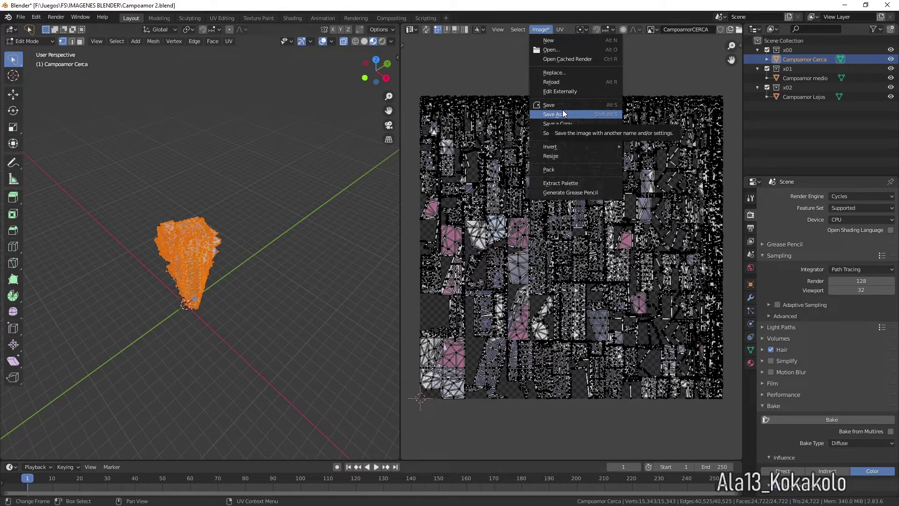
left_click(52, 42)
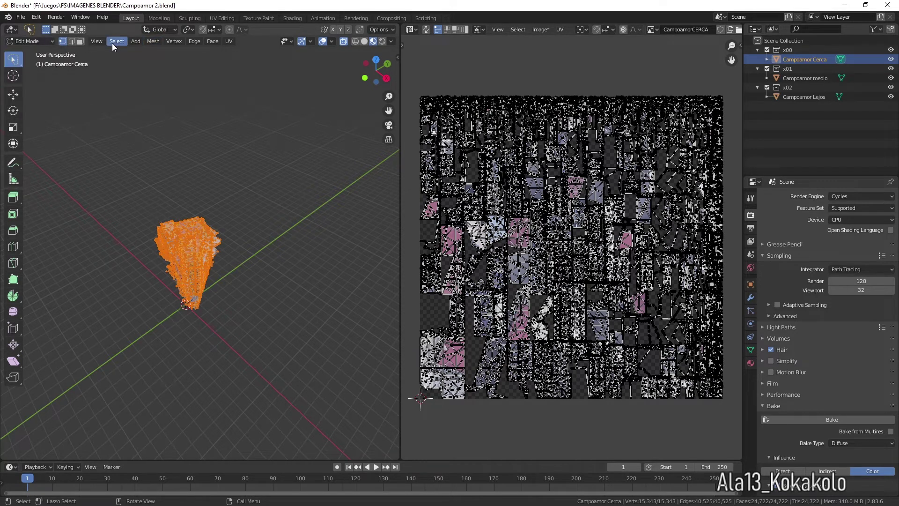
key("alt+a")
scroll(608, 289, "up", 2)
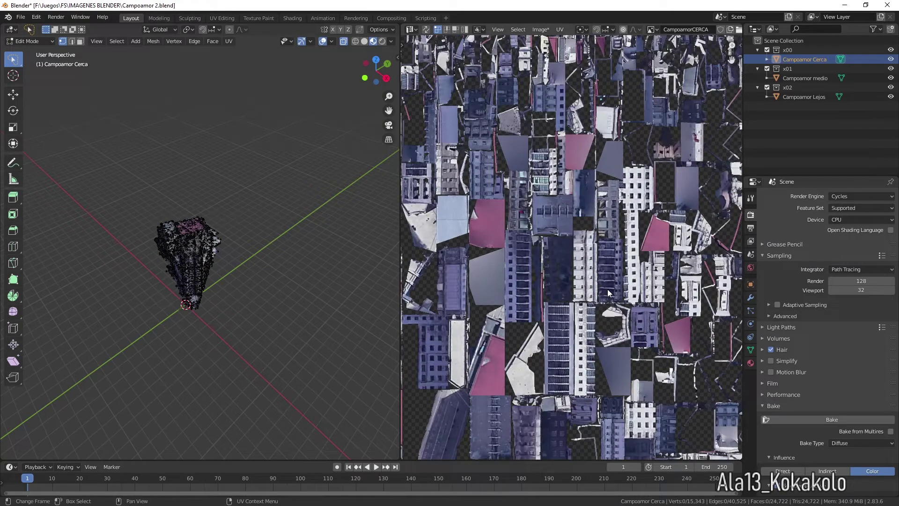
scroll(608, 289, "up", 4)
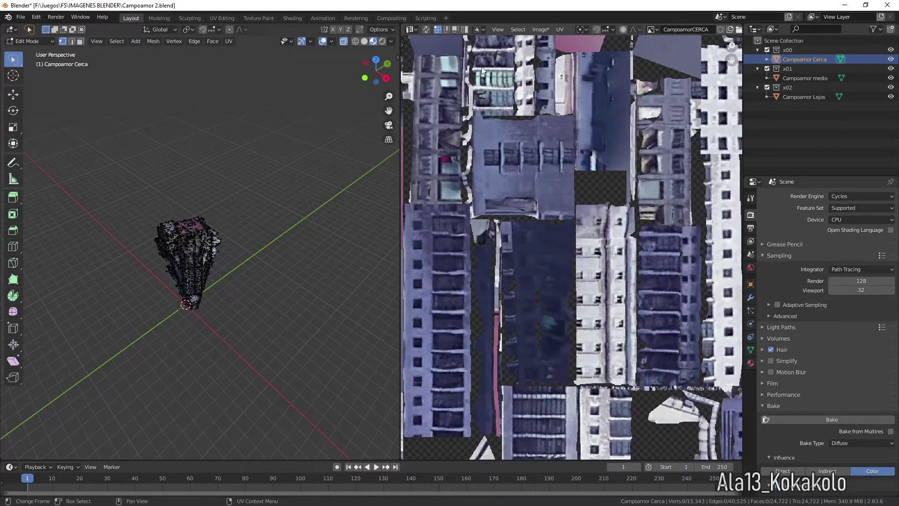
scroll(529, 112, "down", 3)
scroll(531, 118, "down", 2)
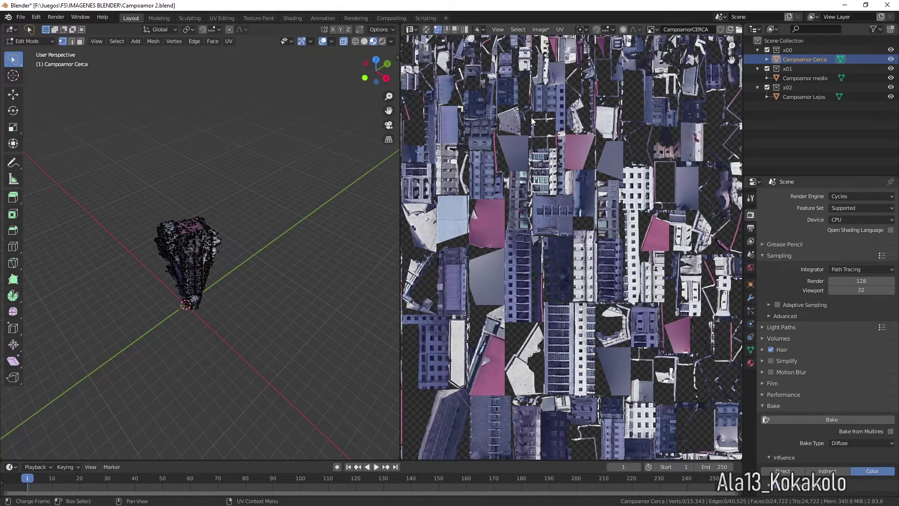
scroll(561, 114, "up", 1)
Step: Fit the whole CampoamorCERCA texture in view and return Campoamor Cerca to Object Mode
left_click(802, 78)
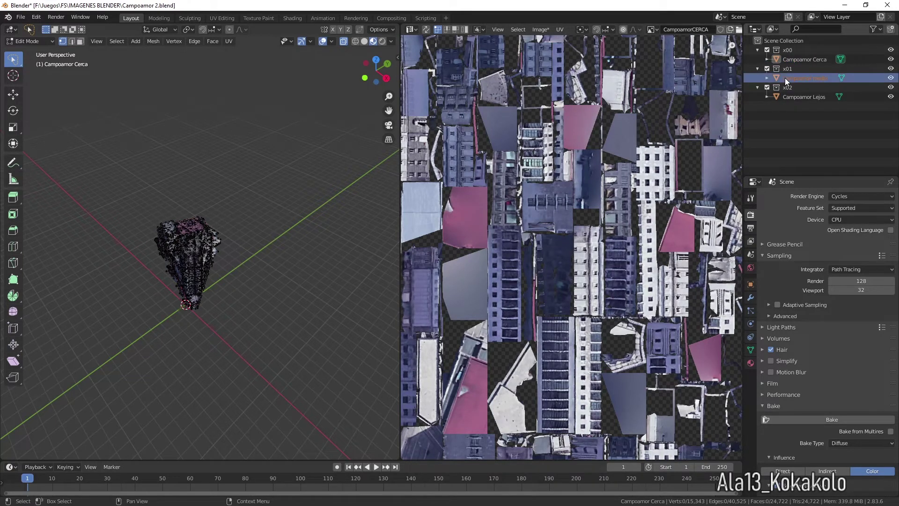
left_click(804, 107)
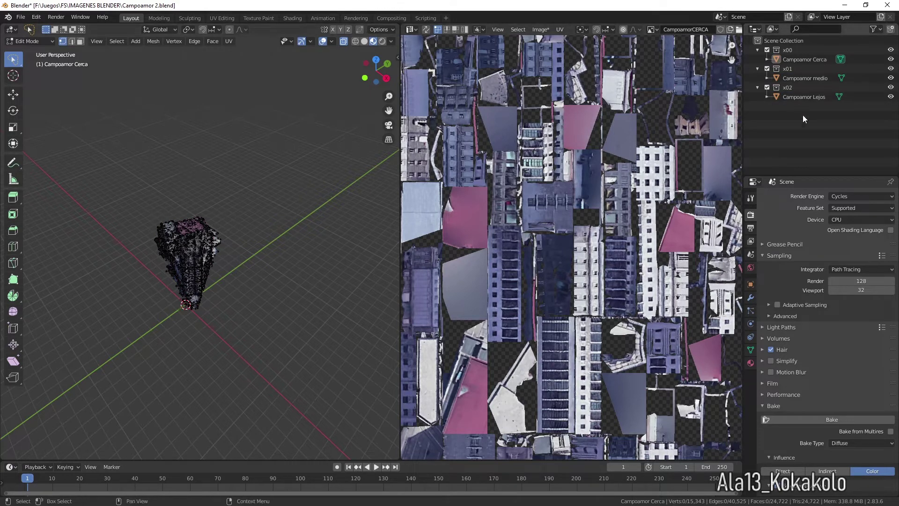
scroll(640, 197, "down", 5)
key("Home")
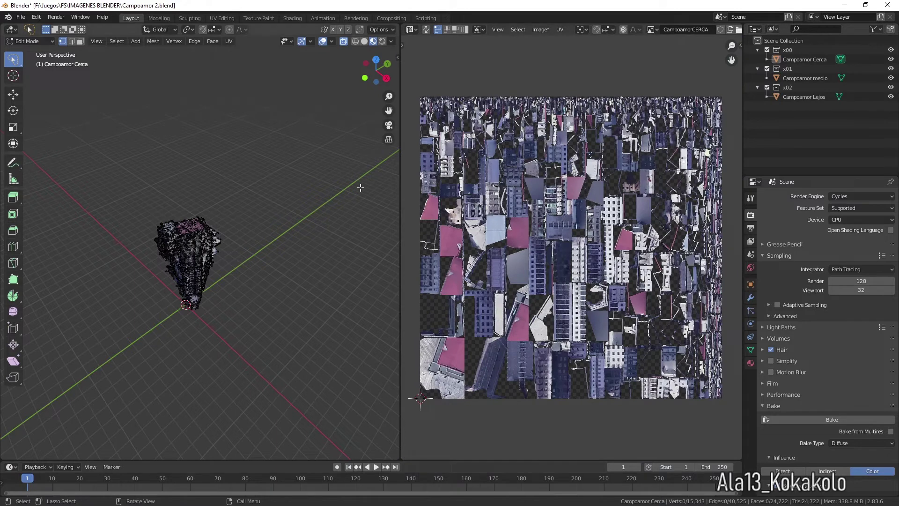
left_click(49, 41)
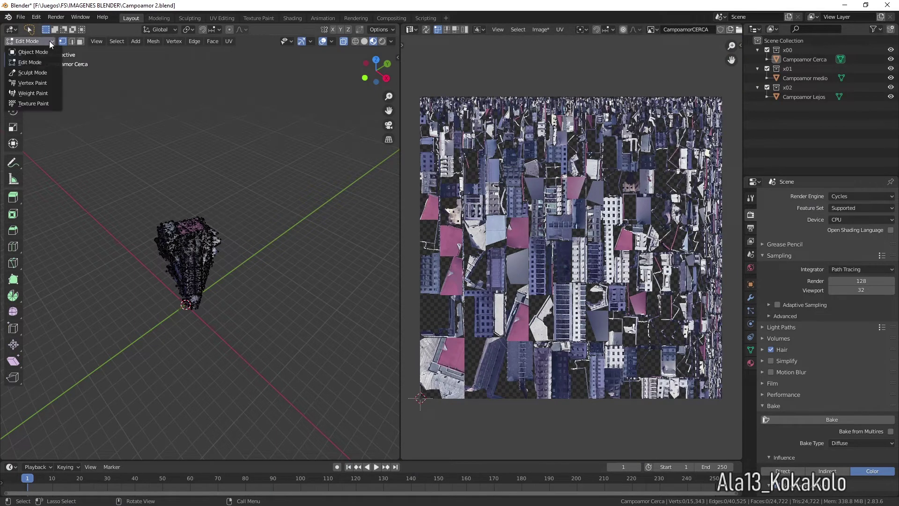
left_click(43, 51)
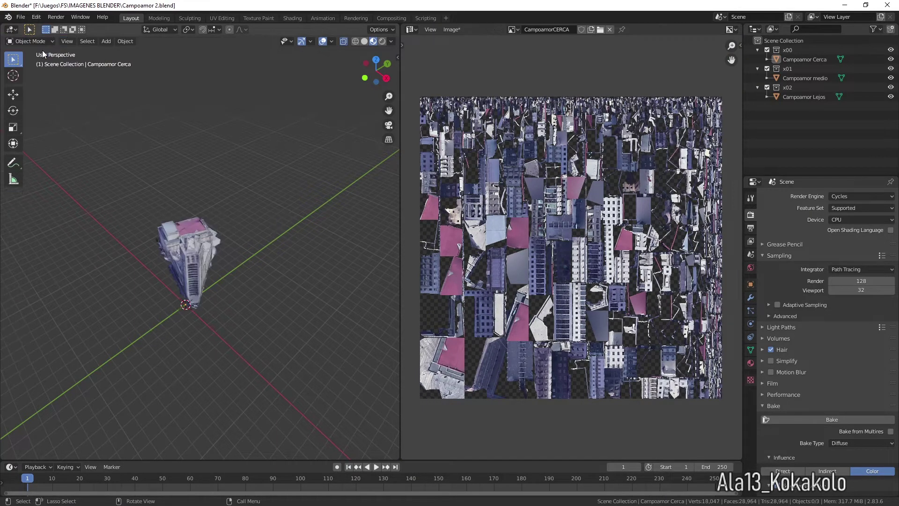
Step: Exclude collections x00 and x02 from the view layer and select Campoamor medio in x01
left_click(786, 60)
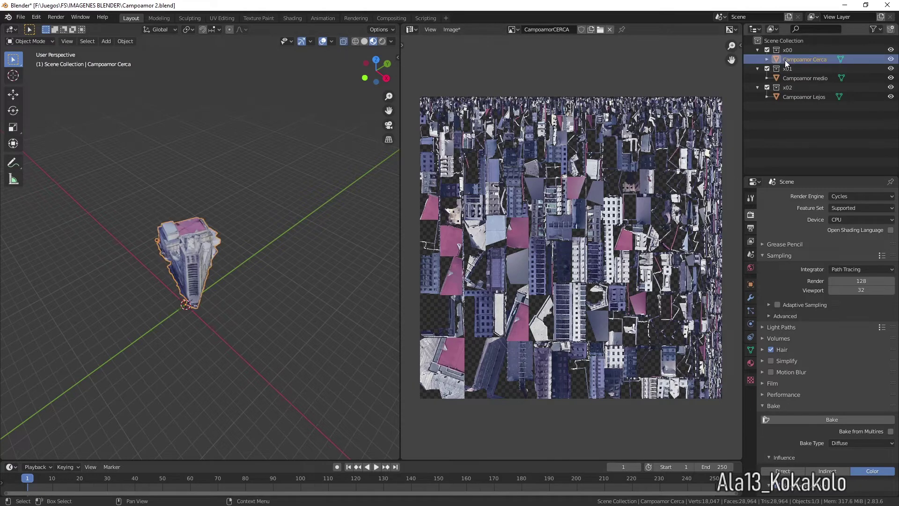
left_click(790, 77)
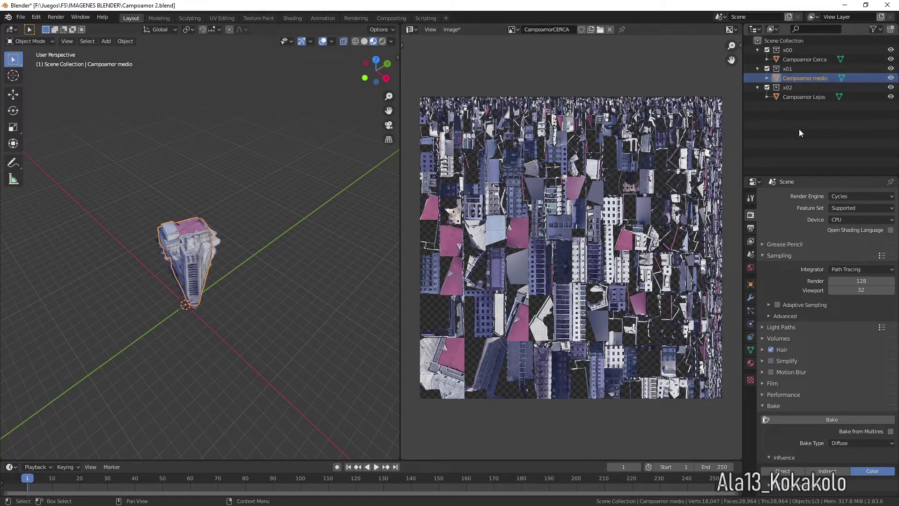
left_click(767, 50)
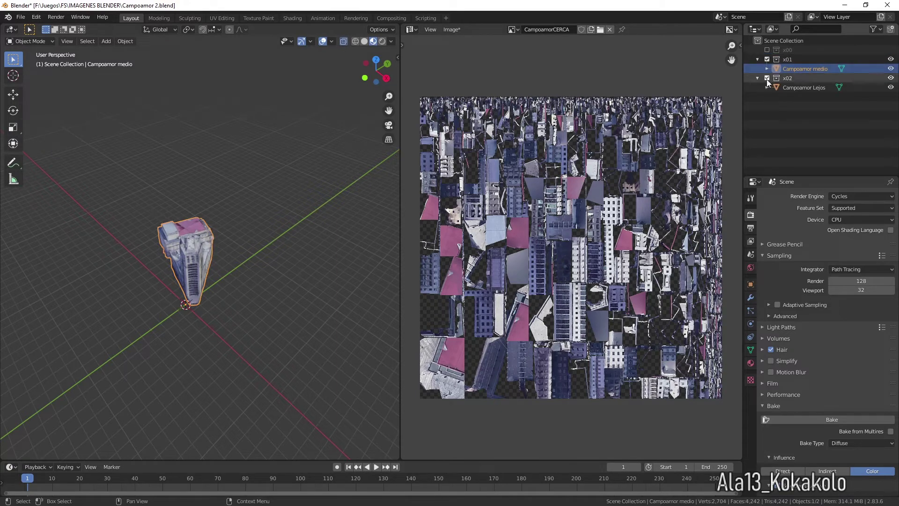
left_click(767, 78)
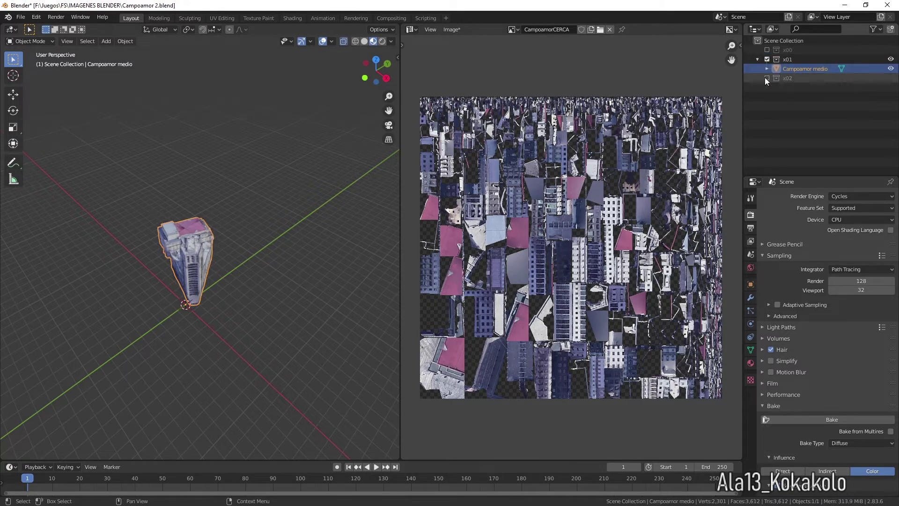
left_click(792, 60)
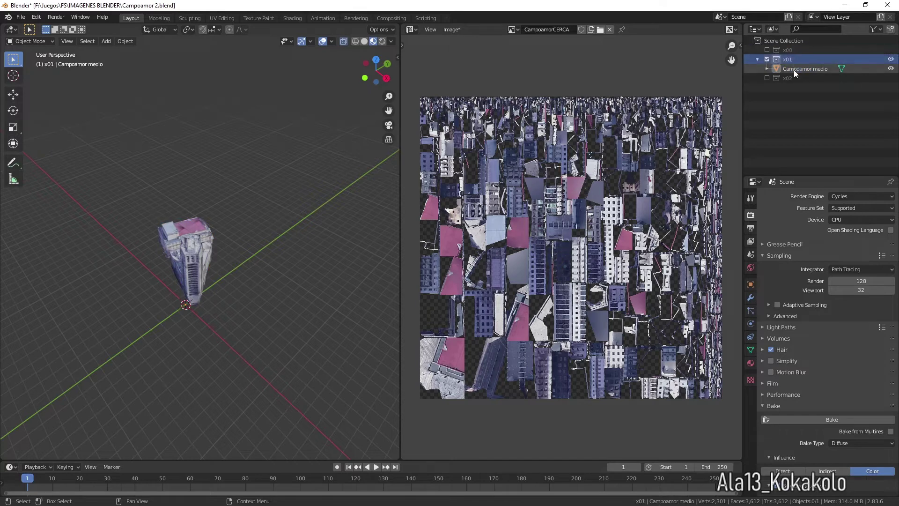
left_click(794, 70)
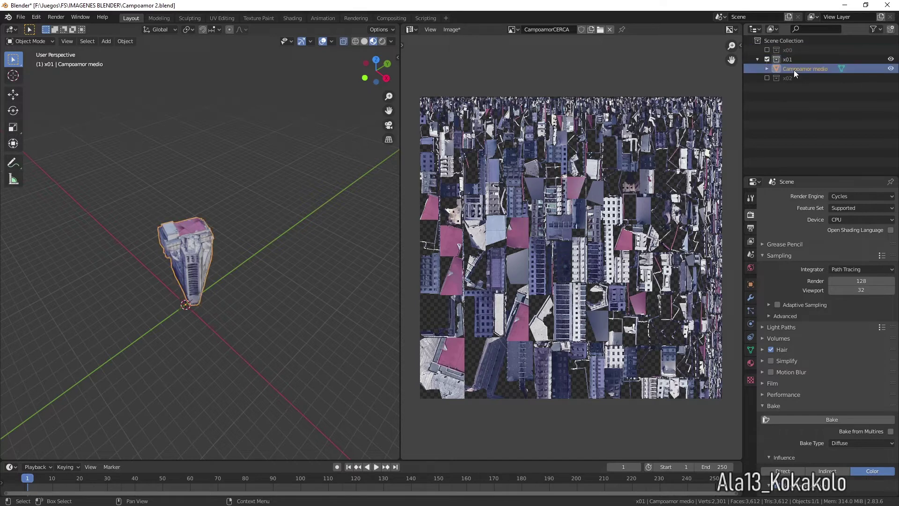
Step: Display the baked images Campoamor Lejos and Campoamor MEDIO one after the other to check them beside the model
left_click(517, 29)
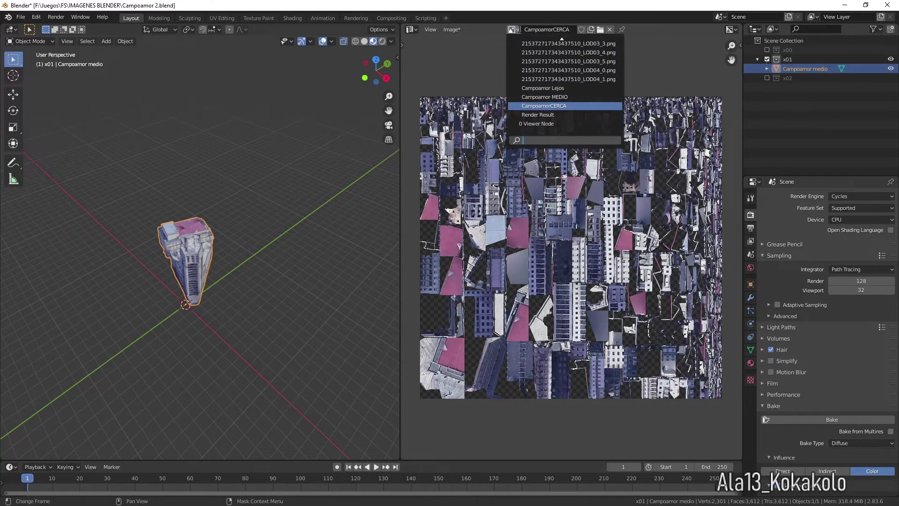
left_click(539, 88)
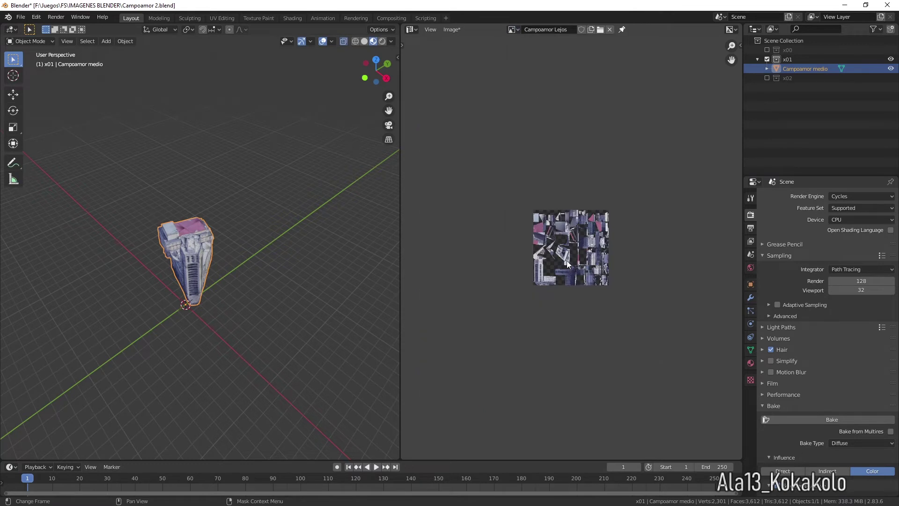
scroll(567, 260, "up", 7)
scroll(566, 260, "down", 1)
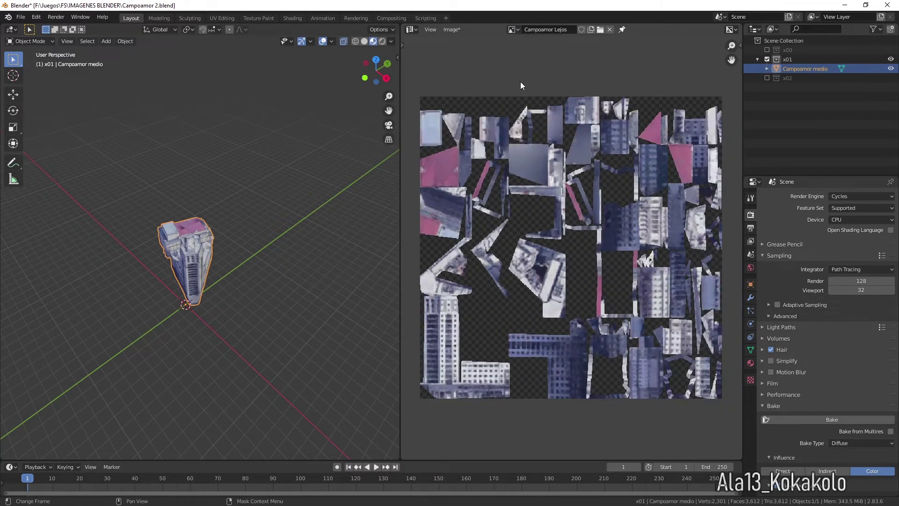
left_click(519, 29)
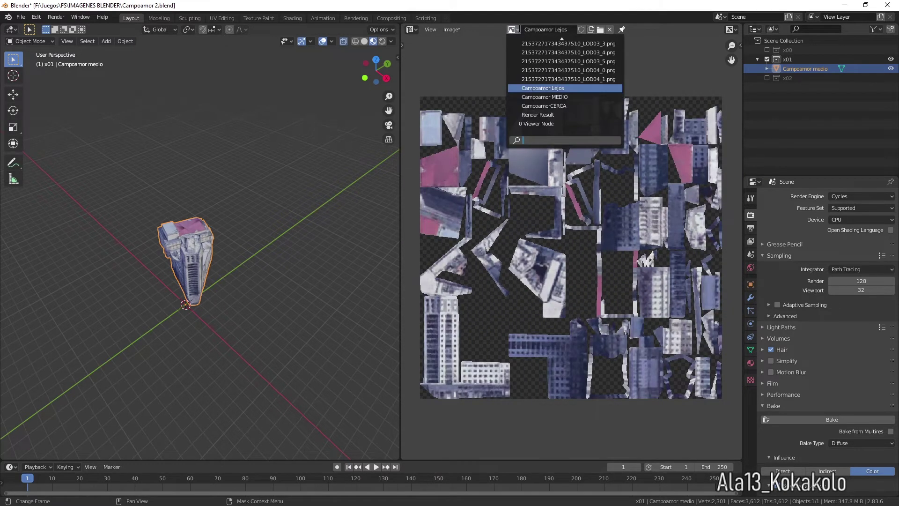
left_click(532, 98)
scroll(554, 145, "down", 6)
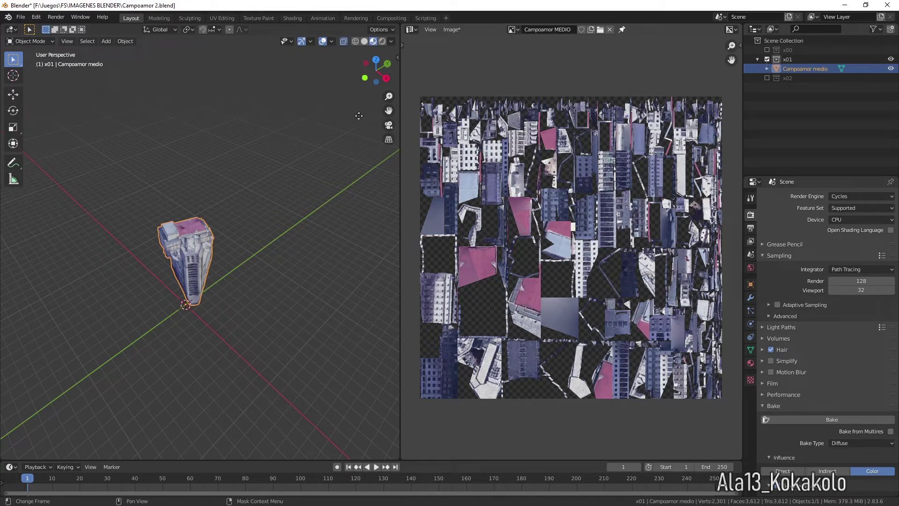
scroll(265, 240, "down", 3)
scroll(265, 241, "up", 4)
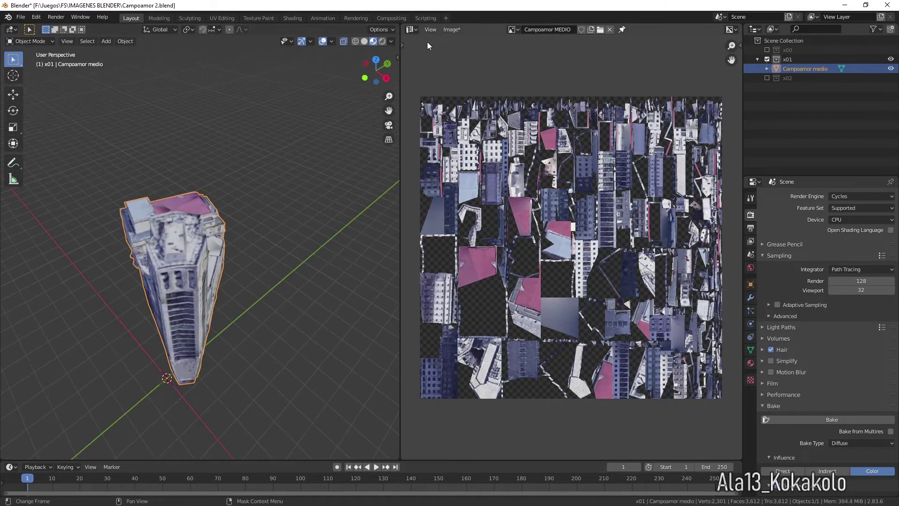
Step: Merge the image area back into a single 3D viewport and include collections x02 and x00 again
mouse_move(401, 29)
left_mouse_down()
mouse_move(520, 31)
mouse_move(401, 30)
left_mouse_up()
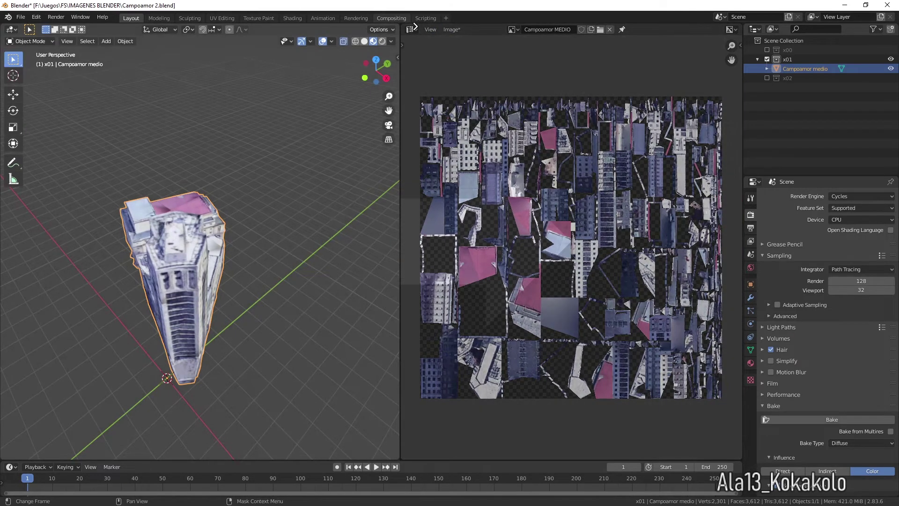
left_click_drag(415, 26, 412, 27)
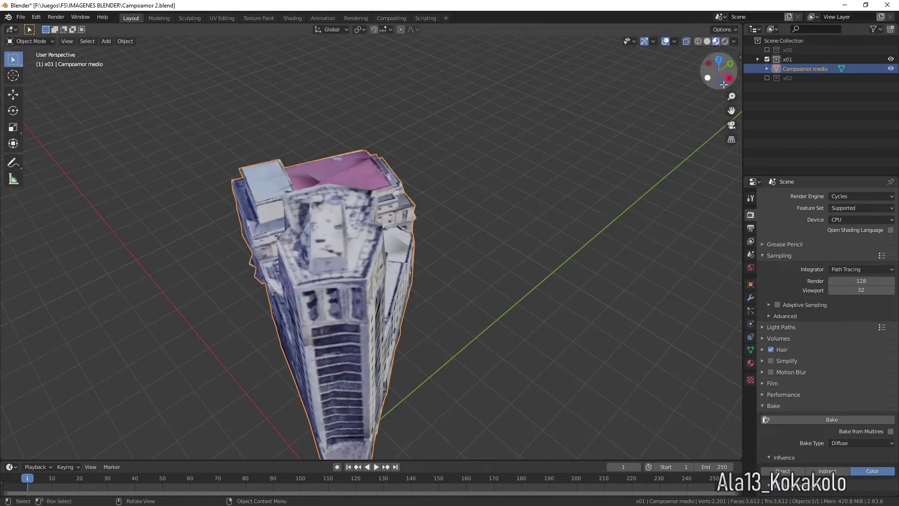
left_click(767, 77)
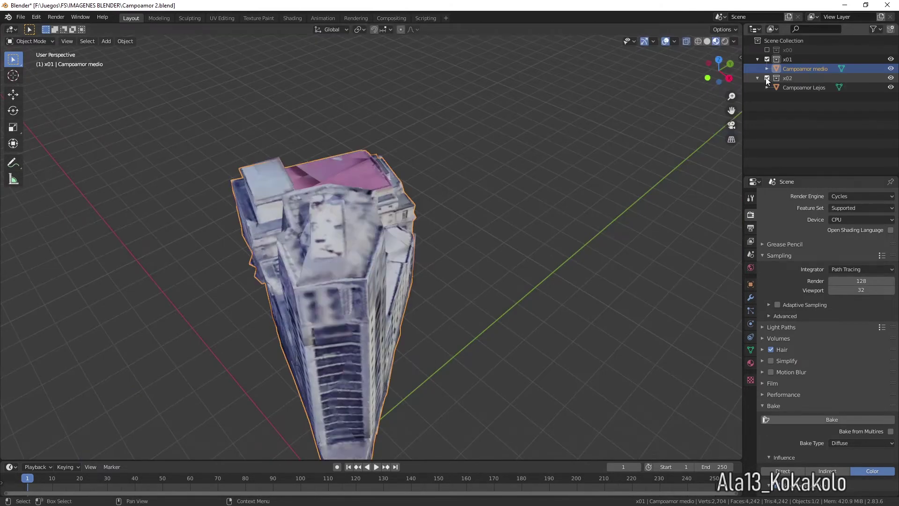
left_click(767, 50)
scroll(528, 217, "down", 4)
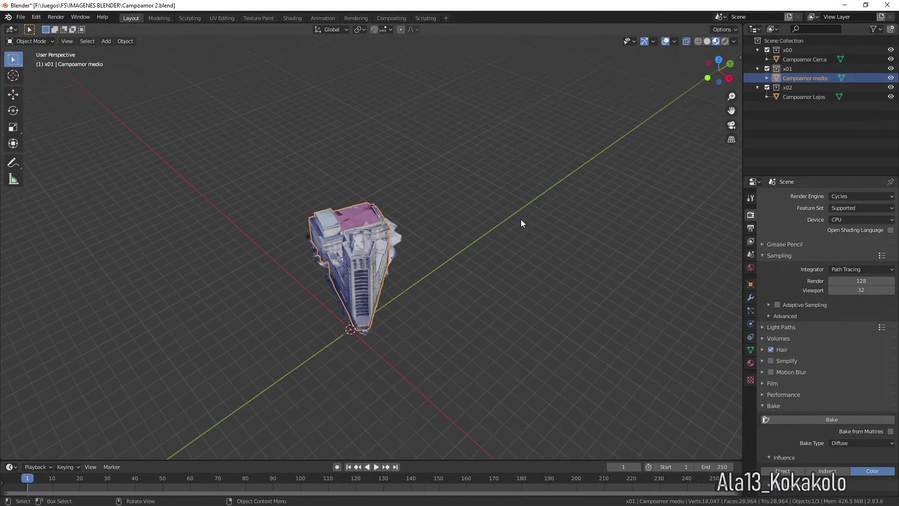
Step: Start an extended glTF 2.0 export for MSFS with nothing selected and browse to the Oviedo\PackageSources\modelLib folder
left_click(509, 248)
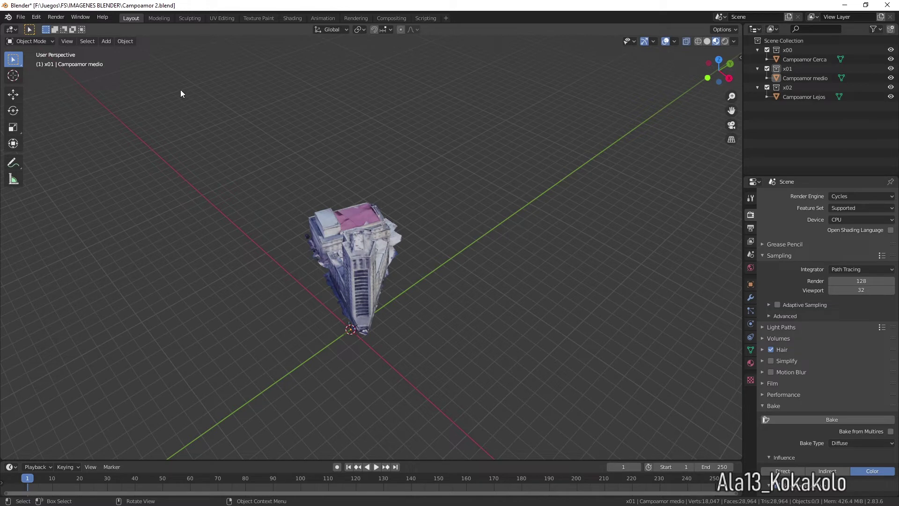
left_click(20, 20)
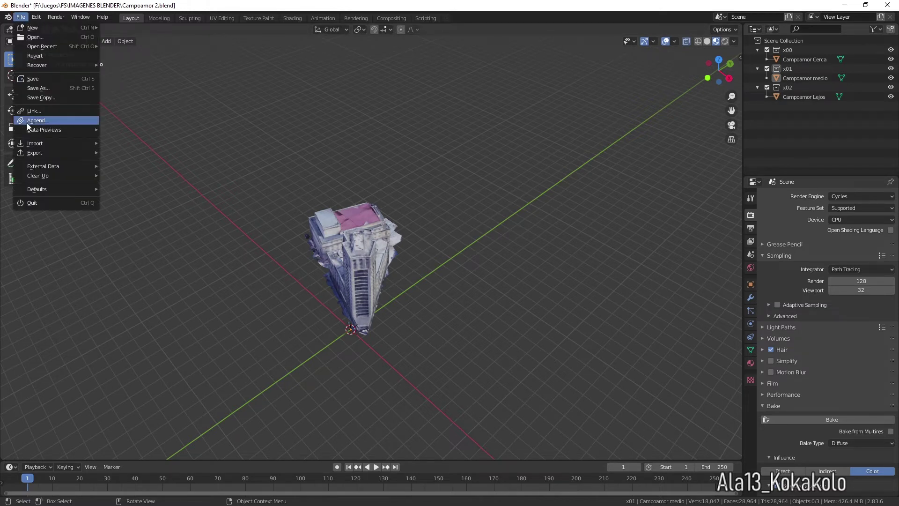
mouse_move(38, 153)
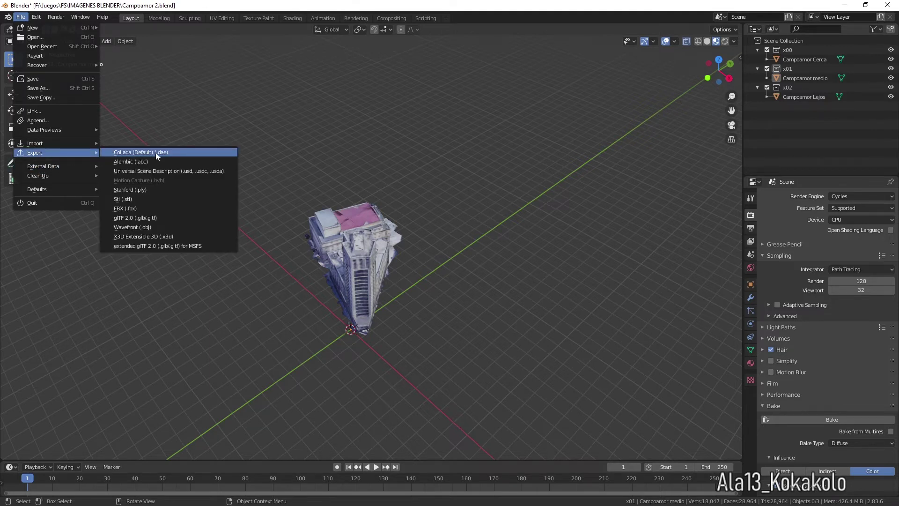
left_click(136, 248)
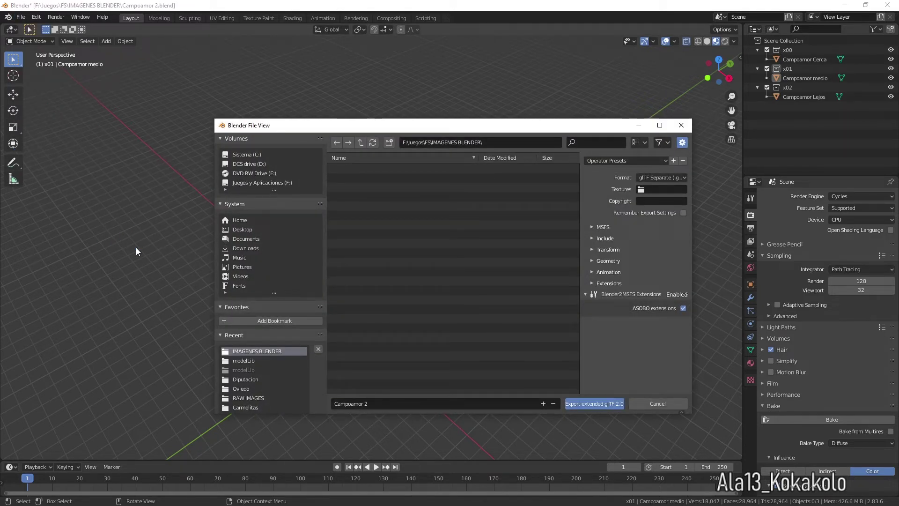
left_click(249, 388)
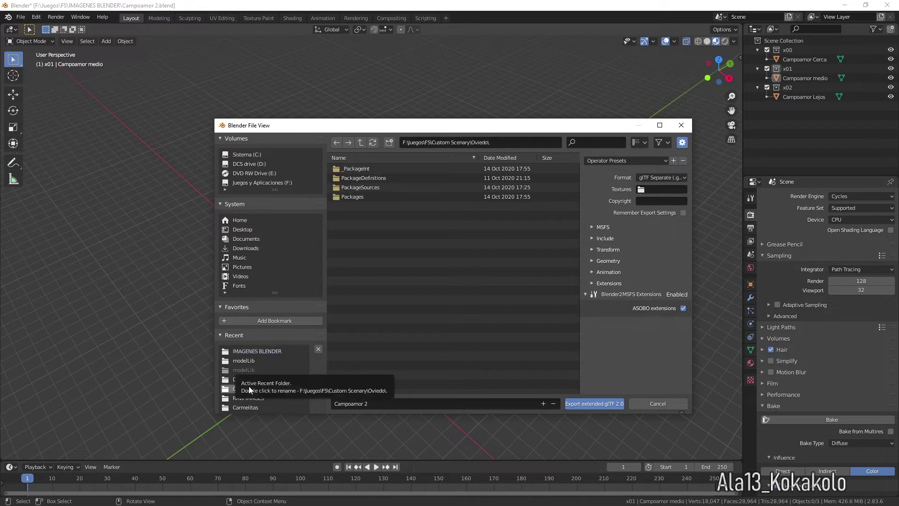
double_click(367, 188)
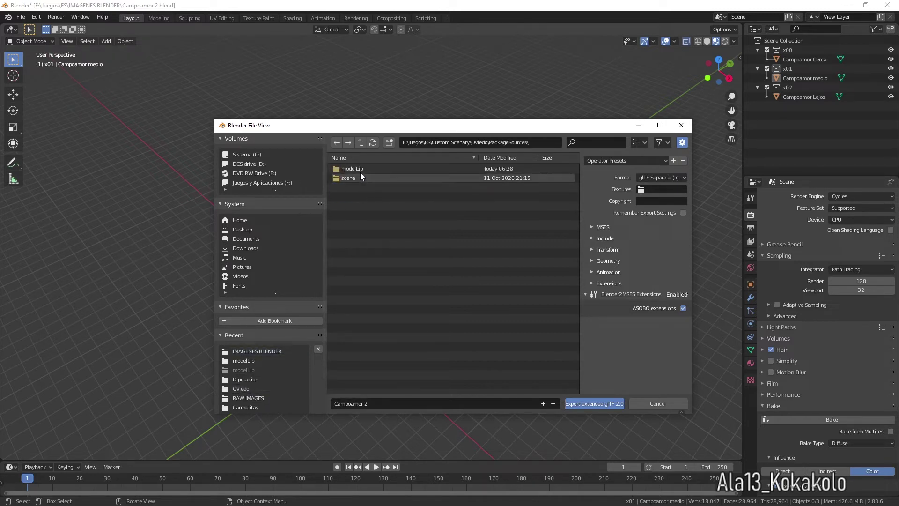
double_click(356, 168)
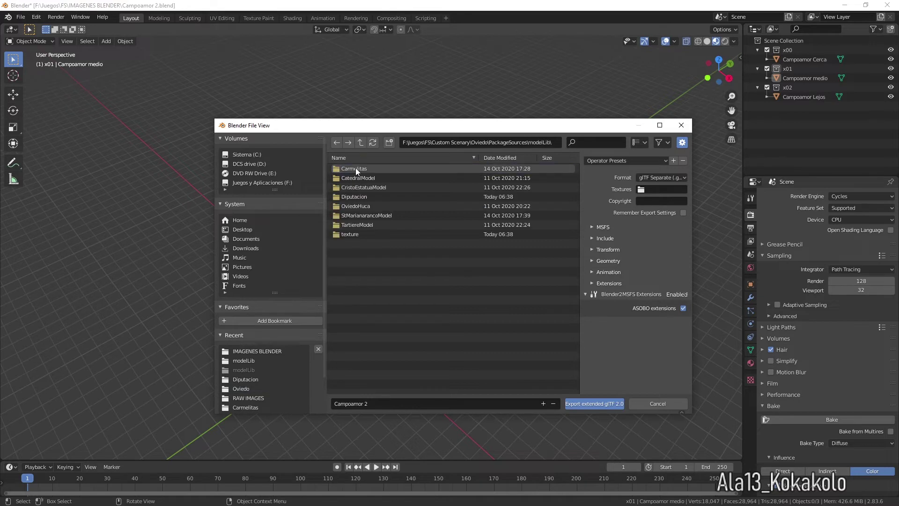
Step: Create a new folder named Campoamor inside modelLib and open it as the export destination
right_click(380, 276)
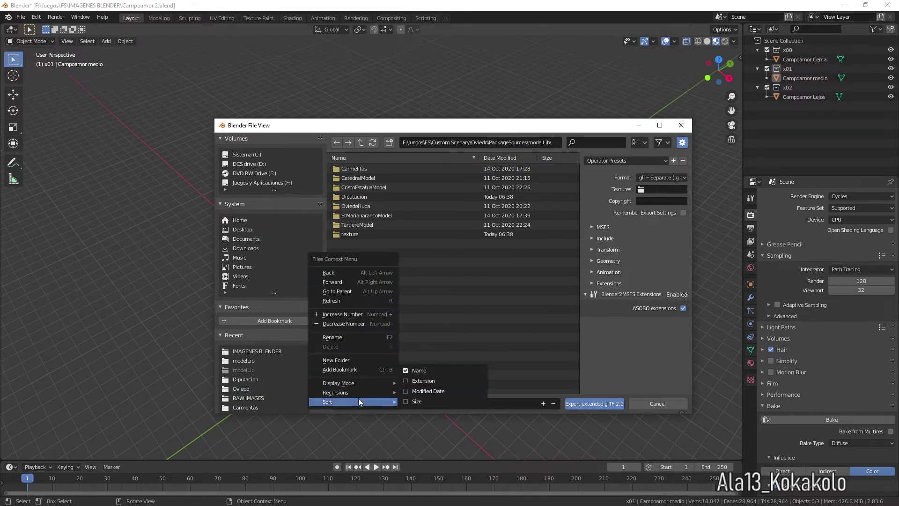
left_click(355, 360)
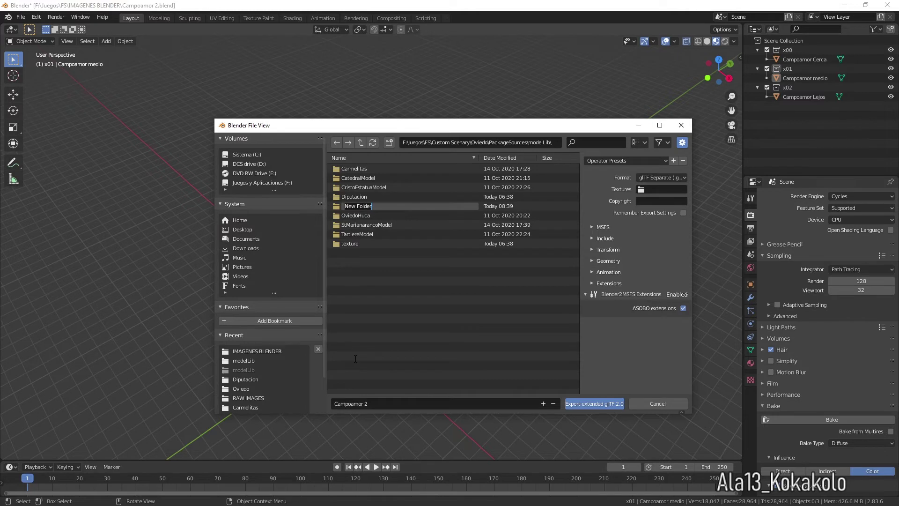
type("Campoamor")
key("Return")
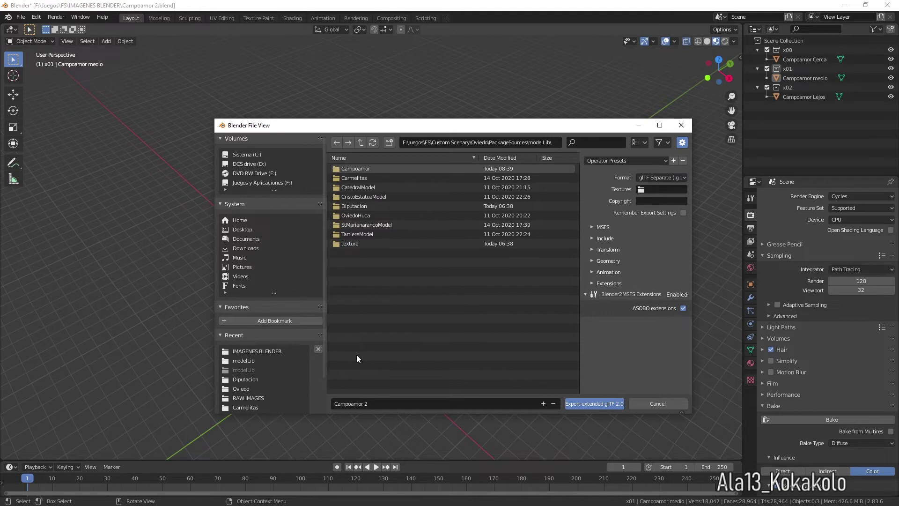
double_click(357, 169)
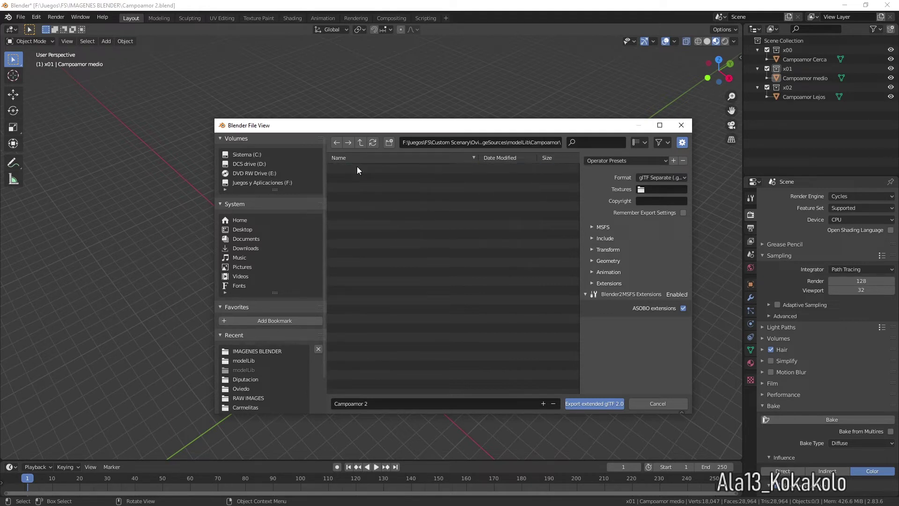
Step: Set the export file name to OviedoCampoamor
left_click(385, 402)
left_click(384, 401)
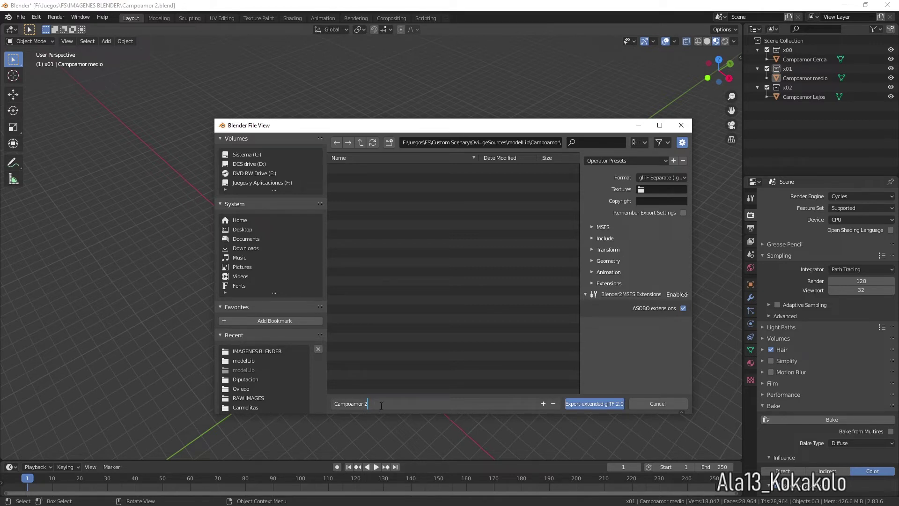
key("ctrl+a")
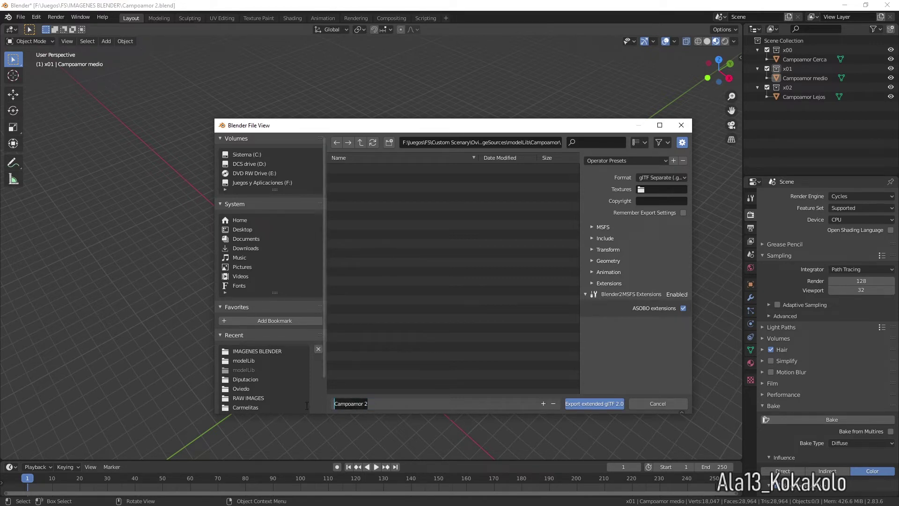
type("OviedoCampoamor")
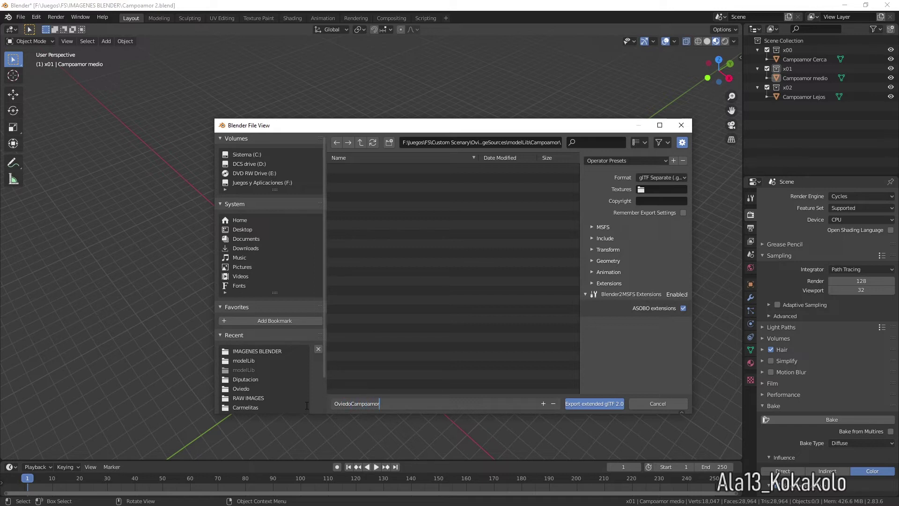
Step: Set the export's textures path to ../texture/ and enable Remember Export Settings
left_click(642, 198)
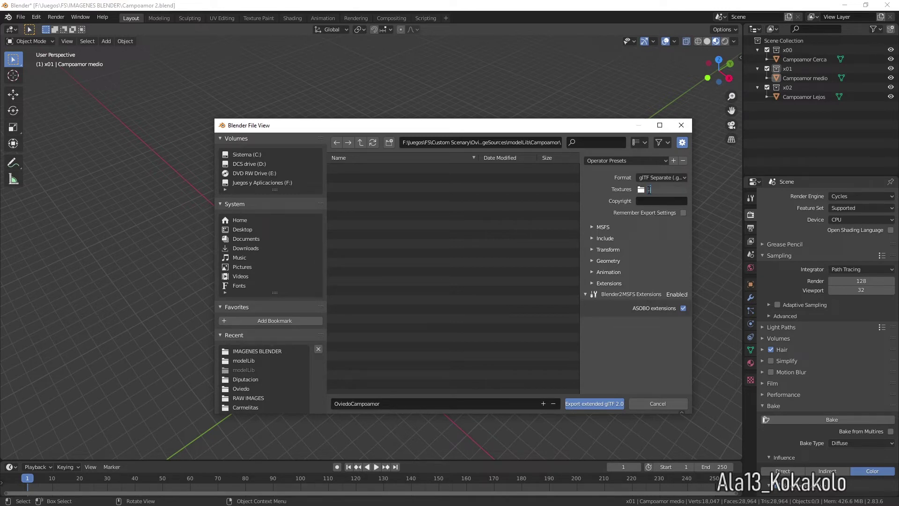
left_click(650, 189)
type("/textures")
key("BackSpace")
type("/")
left_click(683, 213)
left_click(683, 213)
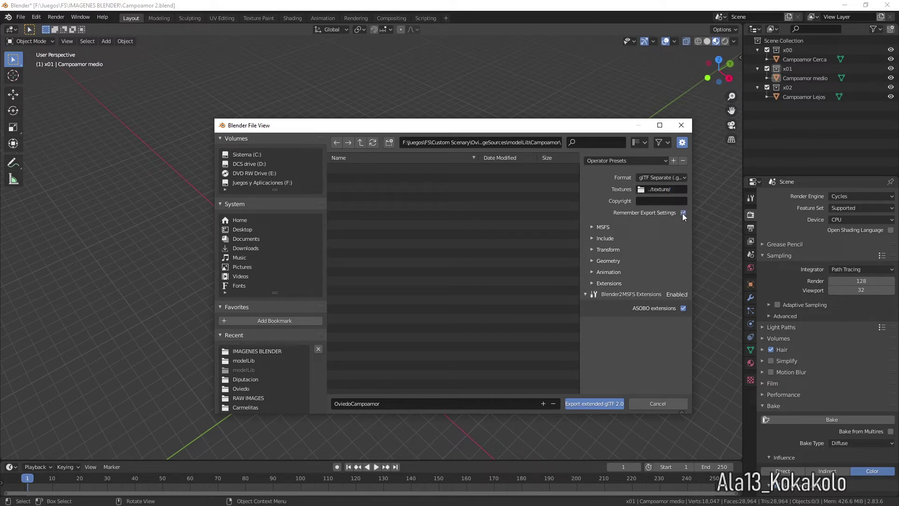
Step: In the MSFS export options, enable batch LOD export, XML generation with filename OviedoCampoamor, and GUID generation
left_click(603, 228)
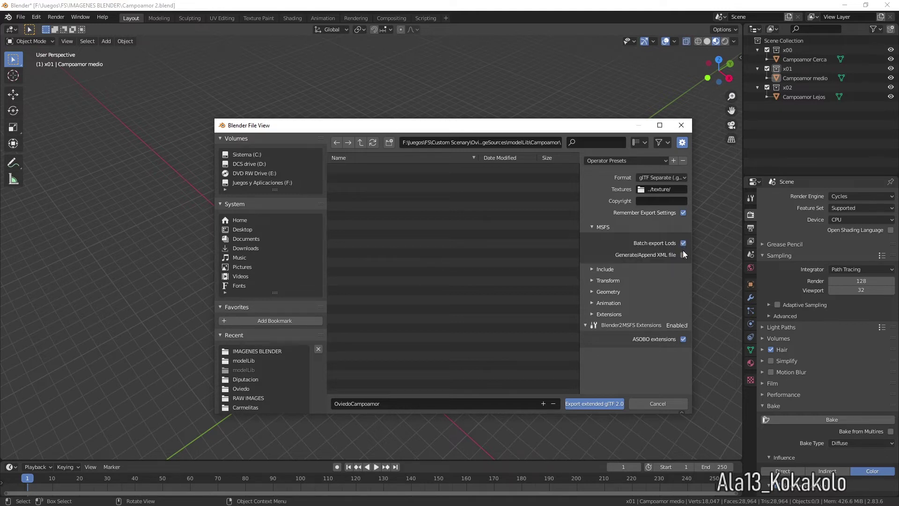
left_click(682, 256)
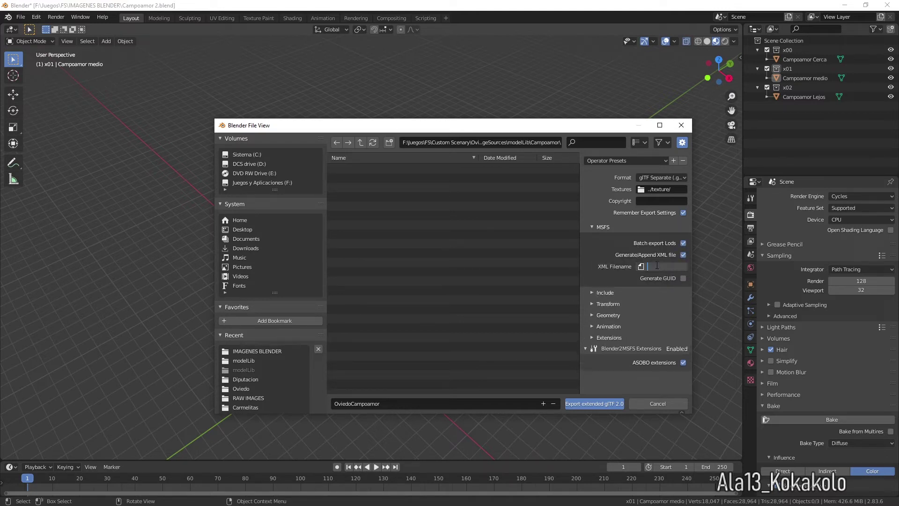
type("OviedoCampoamor")
left_click(684, 278)
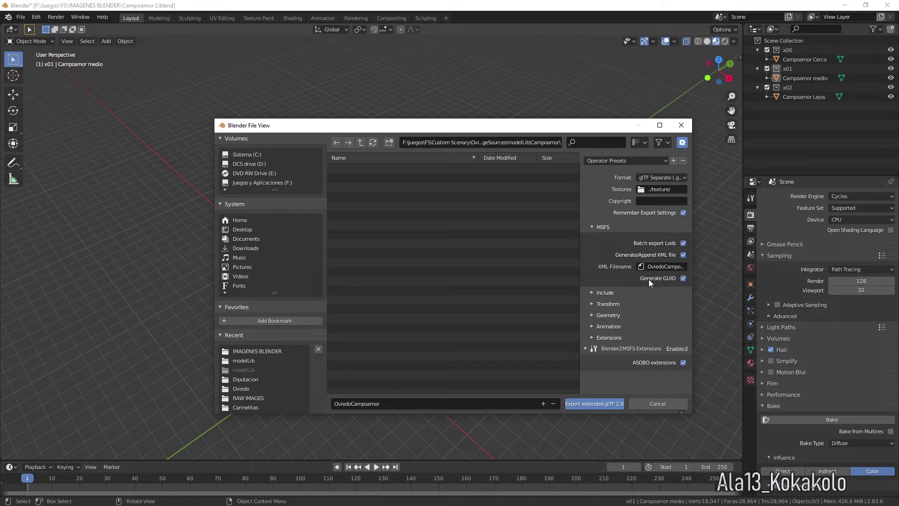
Step: Include Selected Objects and Custom Properties in the export and select all three Campoamor collections with their objects
left_click(610, 292)
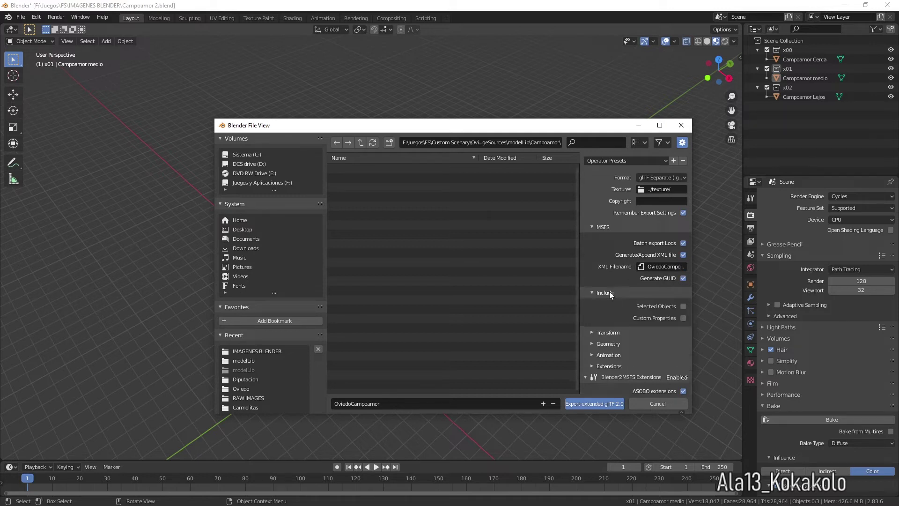
left_click(683, 306)
left_click(785, 40)
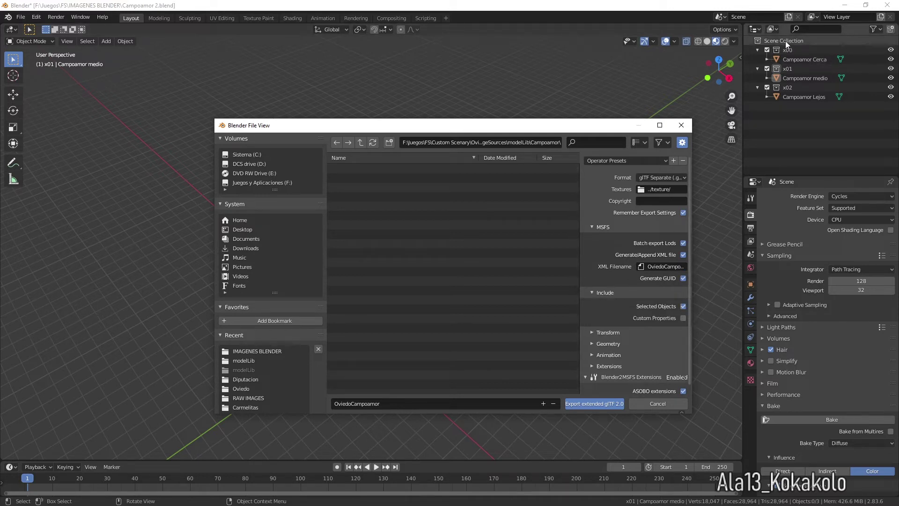
key("a")
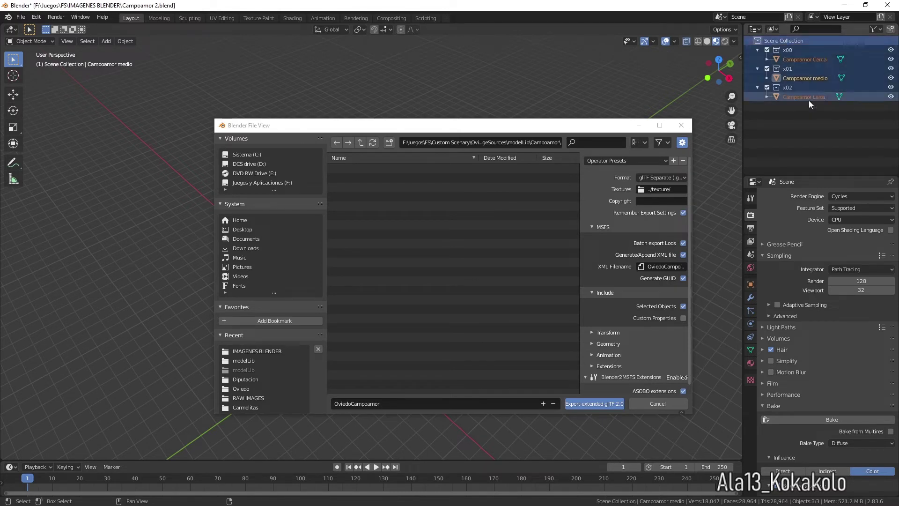
left_click(682, 317)
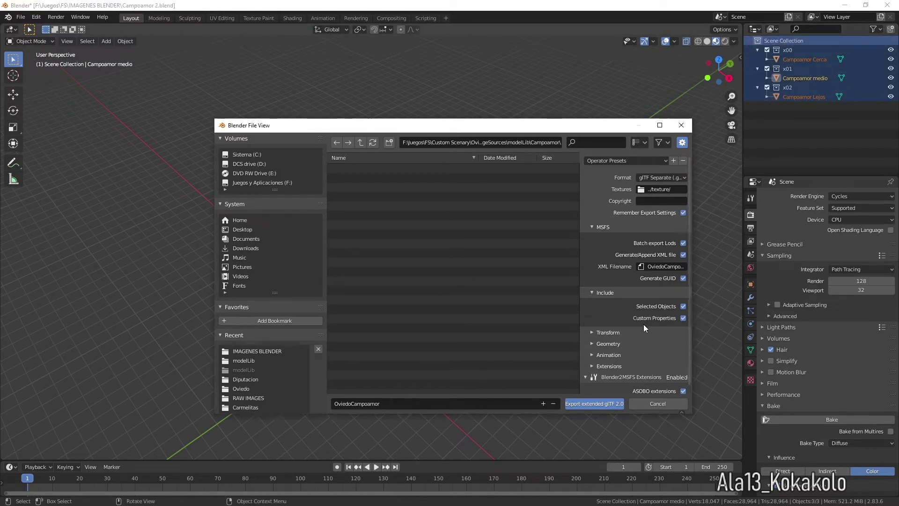
Step: Enable Apply Modifiers and Tangents in the geometry options and run the extended glTF 2.0 export
left_click(608, 332)
left_click(609, 361)
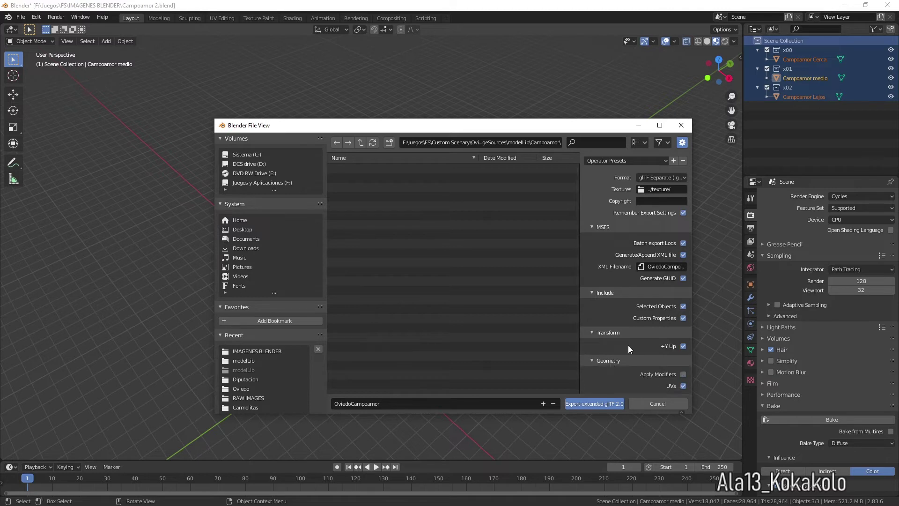
scroll(651, 328, "down", 3)
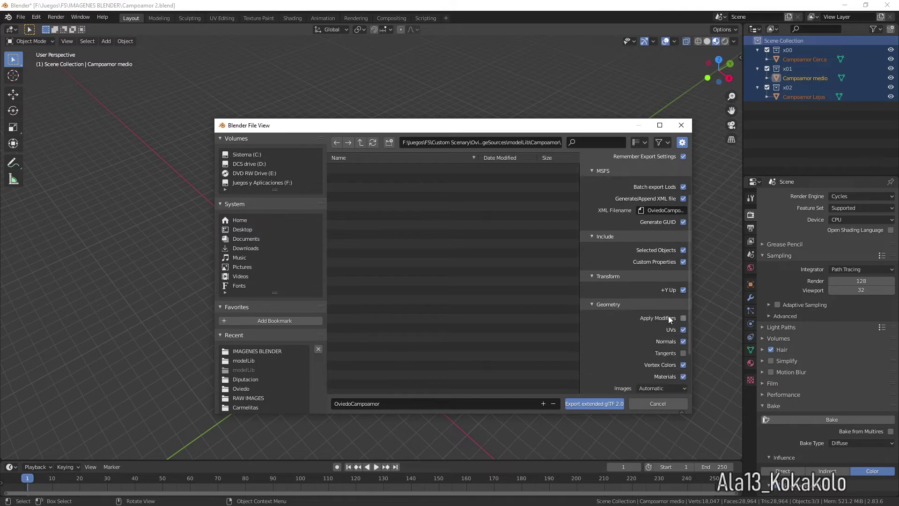
left_click(683, 353)
scroll(656, 335, "down", 3)
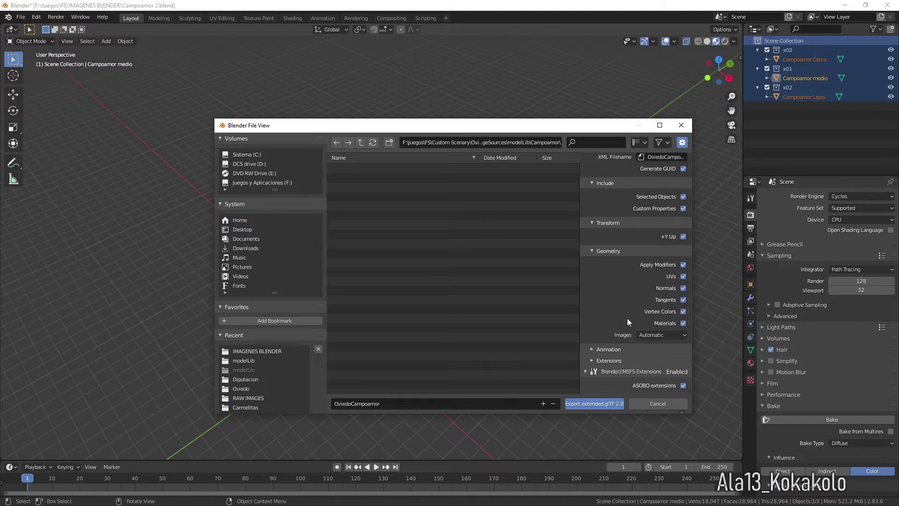
left_click(607, 347)
left_click(607, 347)
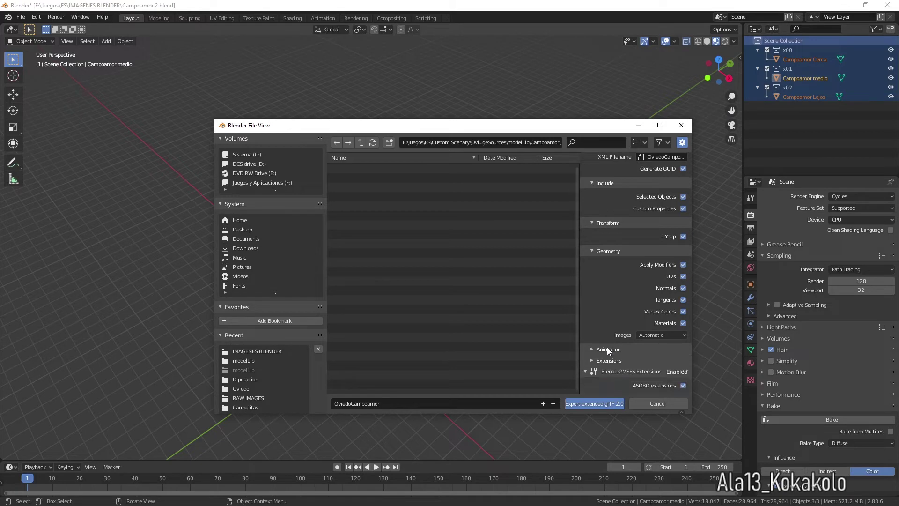
left_click(597, 403)
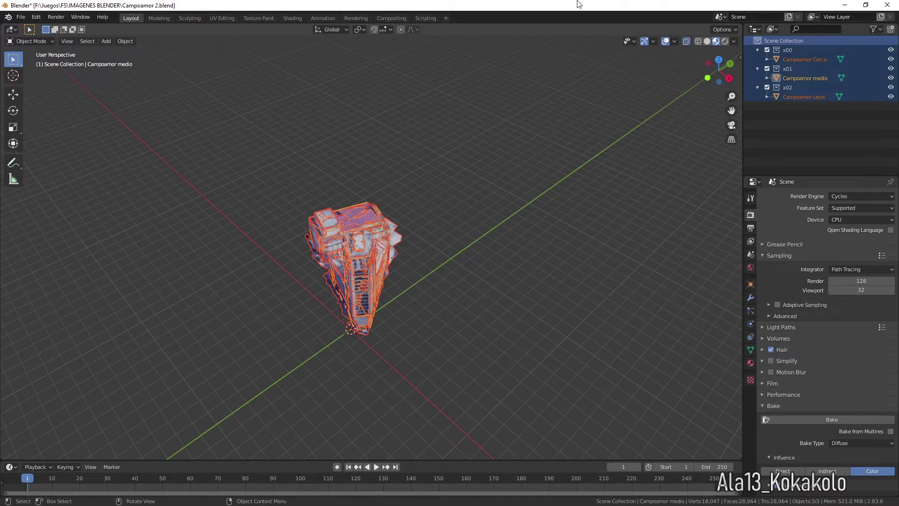
Step: Switch to File Explorer and open the Custom Scenary\Oviedo\PackageSources\modelLib folder to check the export
left_click(845, 5)
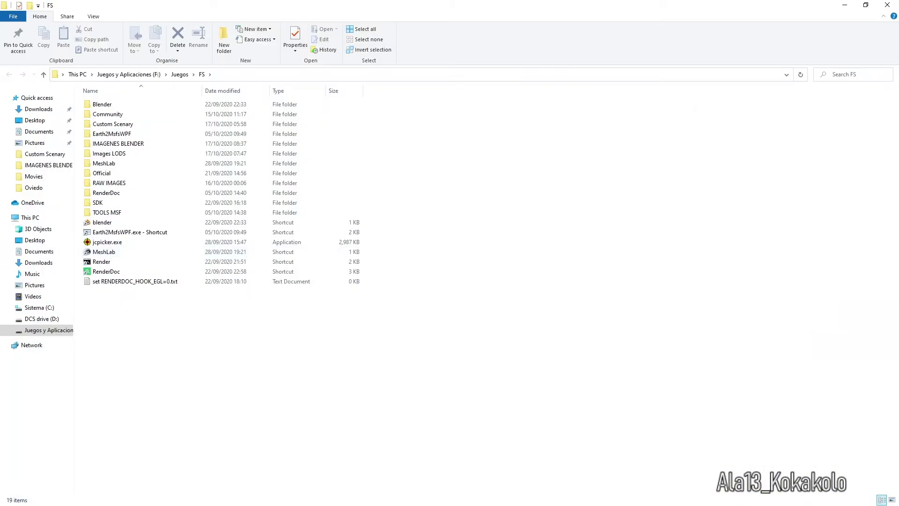
left_click(101, 173)
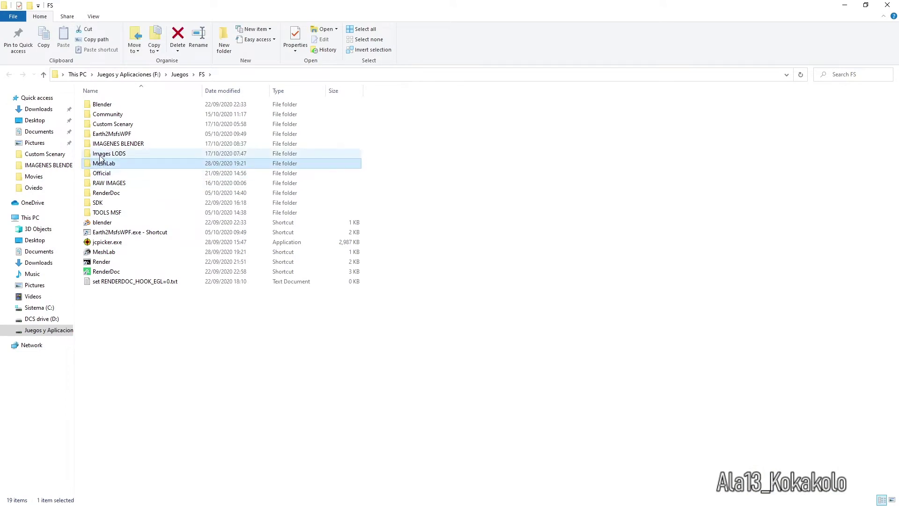
double_click(100, 153)
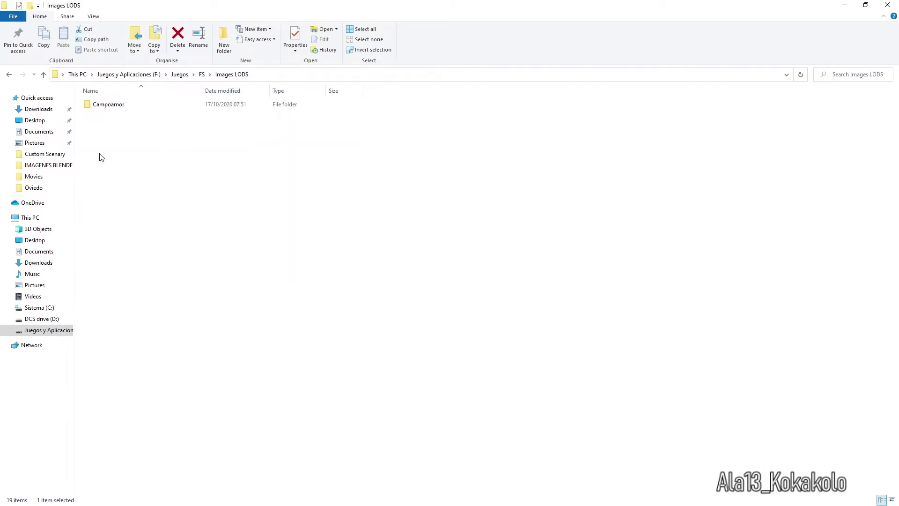
left_click(8, 74)
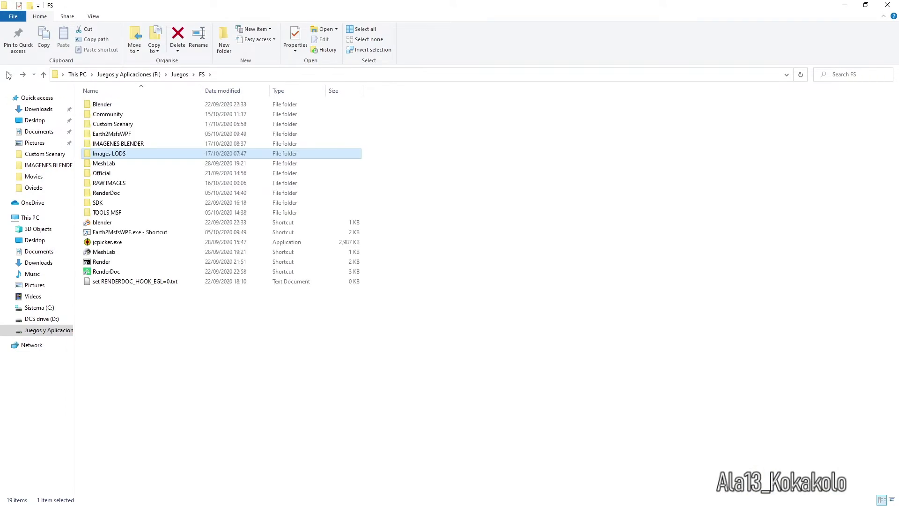
double_click(113, 124)
double_click(108, 104)
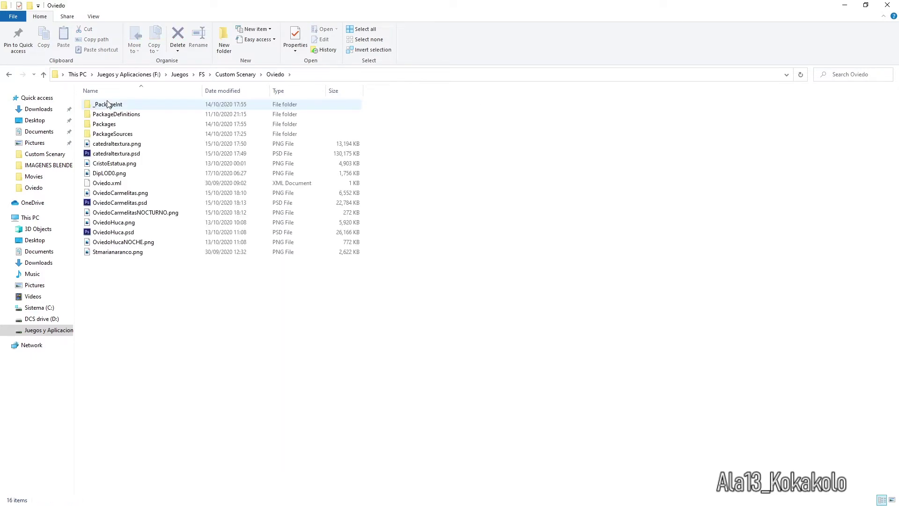
double_click(118, 134)
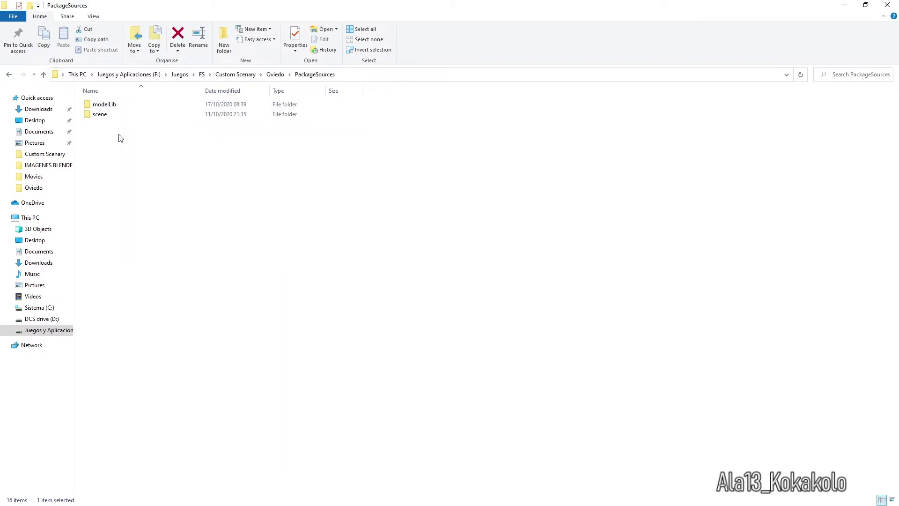
double_click(111, 107)
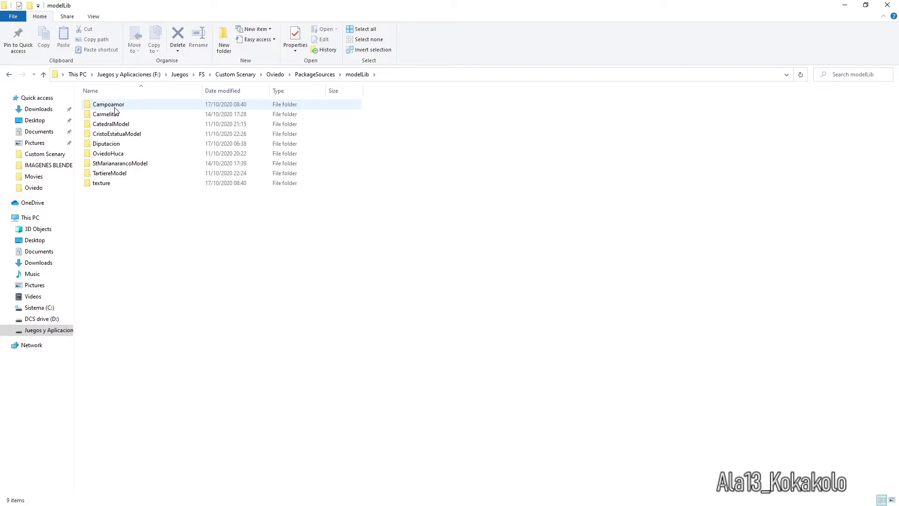
Step: Check the exported LOD files in the Campoamor folder and open the texture folder in modelLib
double_click(114, 107)
left_click(112, 107)
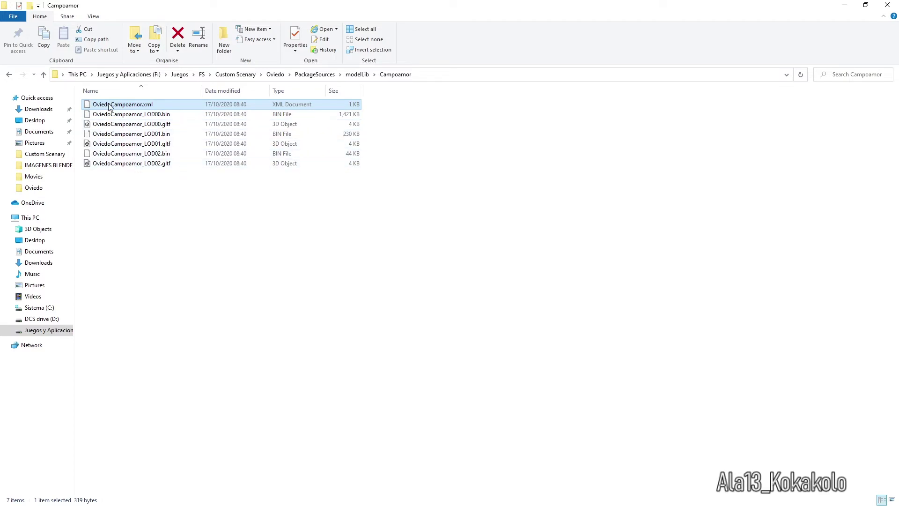
left_click(44, 75)
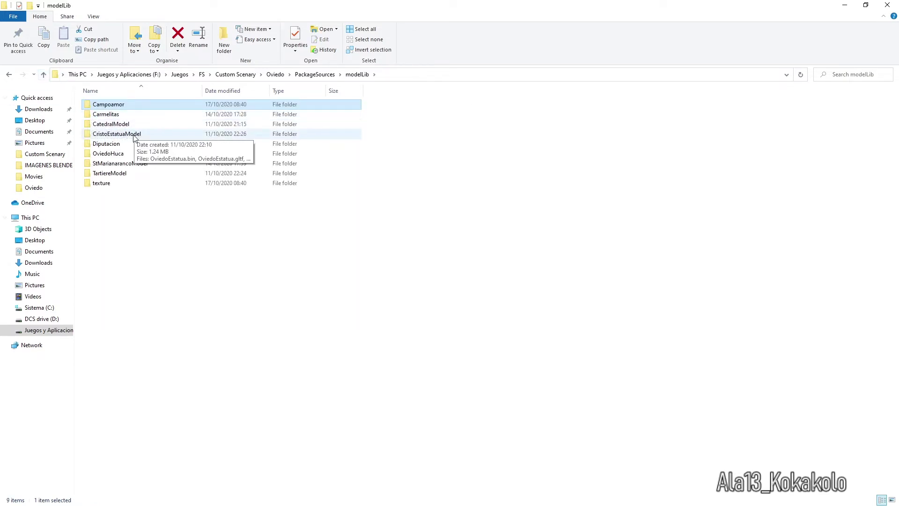
left_click(114, 185)
double_click(114, 184)
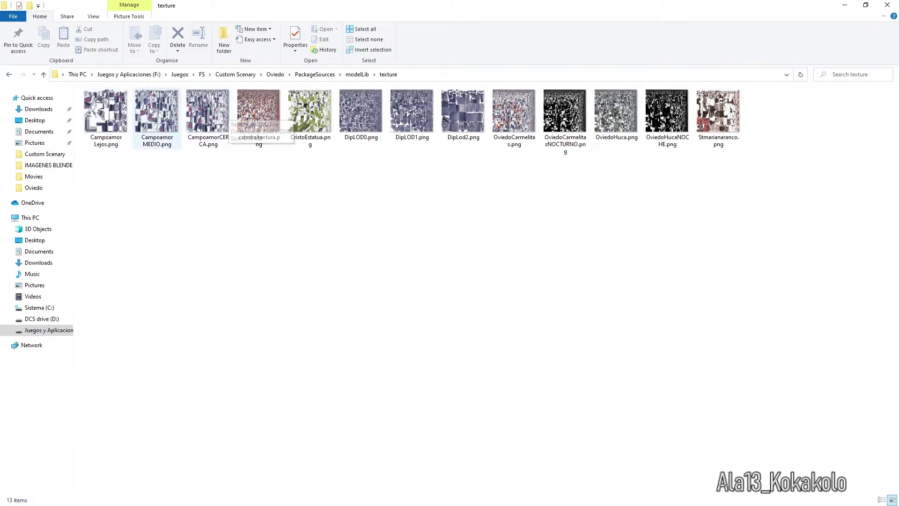
Step: Check the file properties of Campoamor Lejos.png in the texture folder
left_click(99, 118)
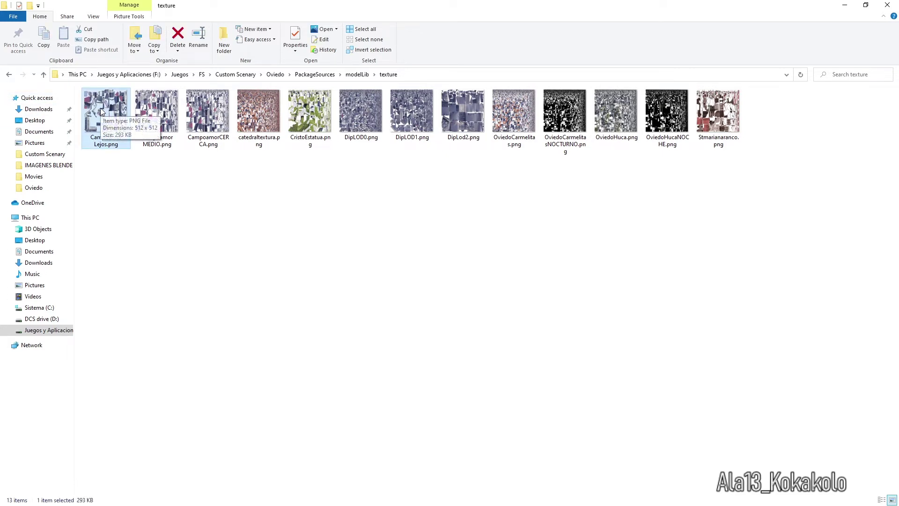
right_click(100, 108)
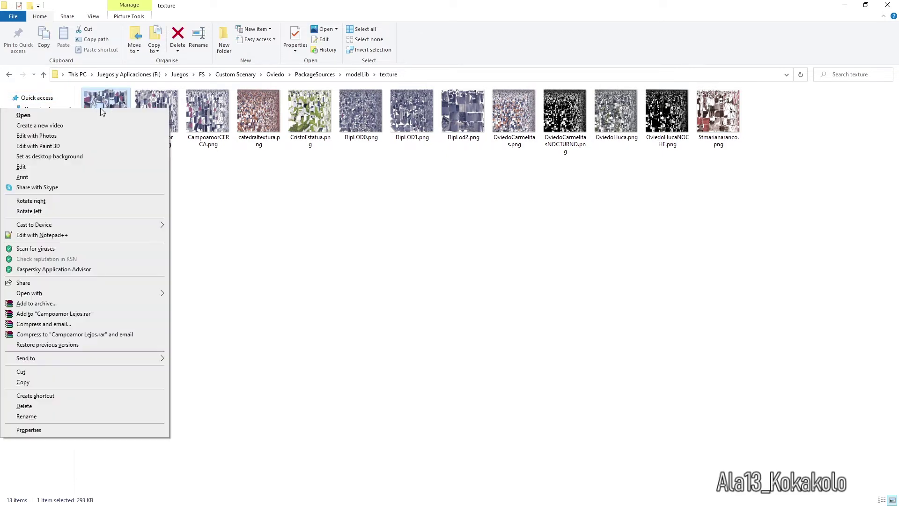
left_click(26, 430)
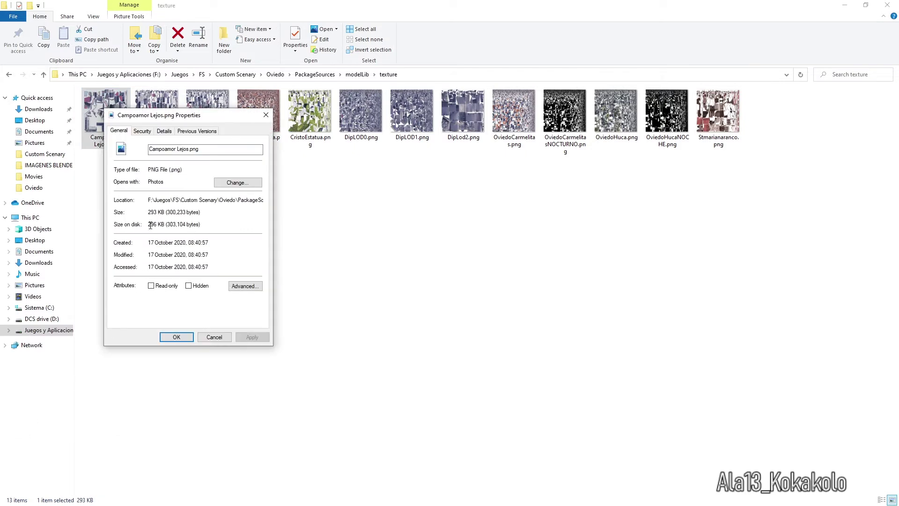
left_click(266, 115)
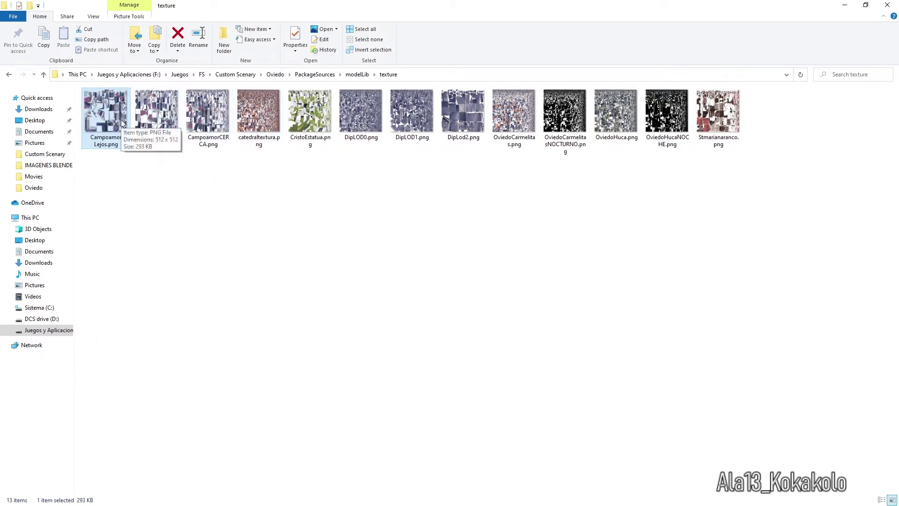
Step: Check the file properties of CampoamorCERCA.png for comparison
left_click(226, 110)
right_click(225, 111)
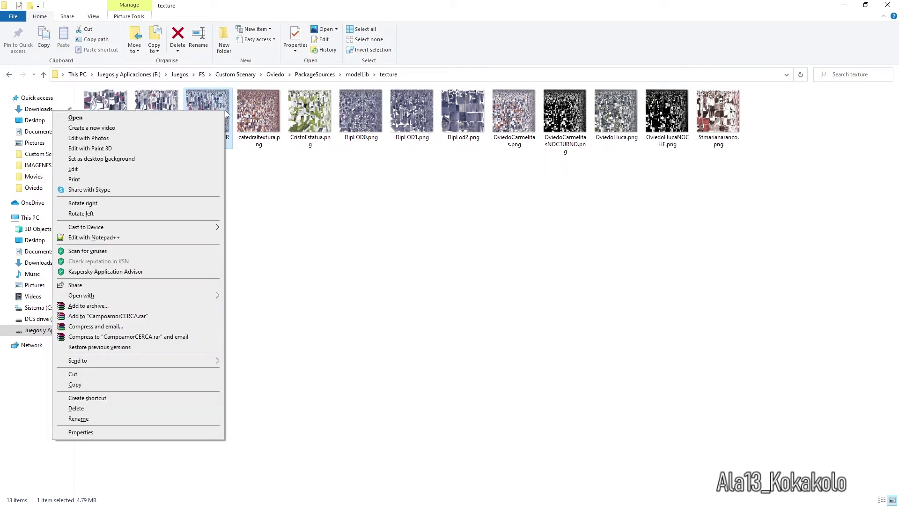
left_click(87, 431)
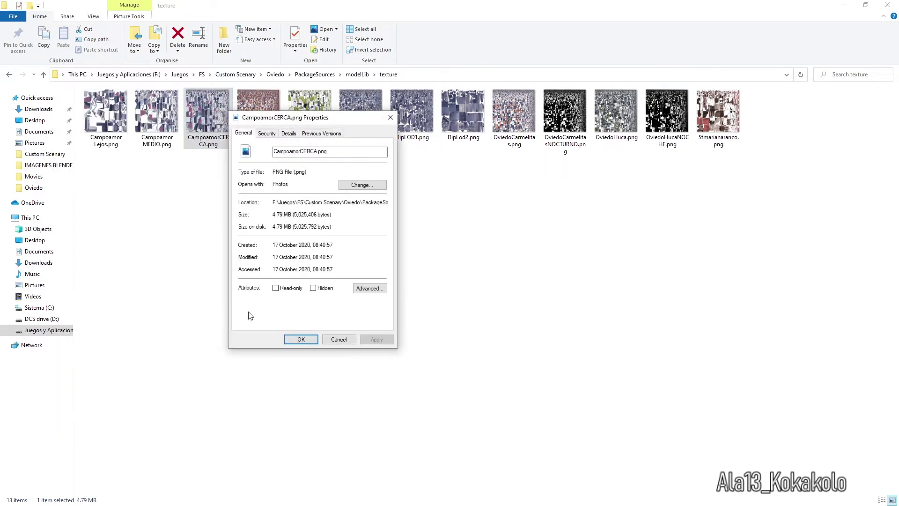
left_click(391, 117)
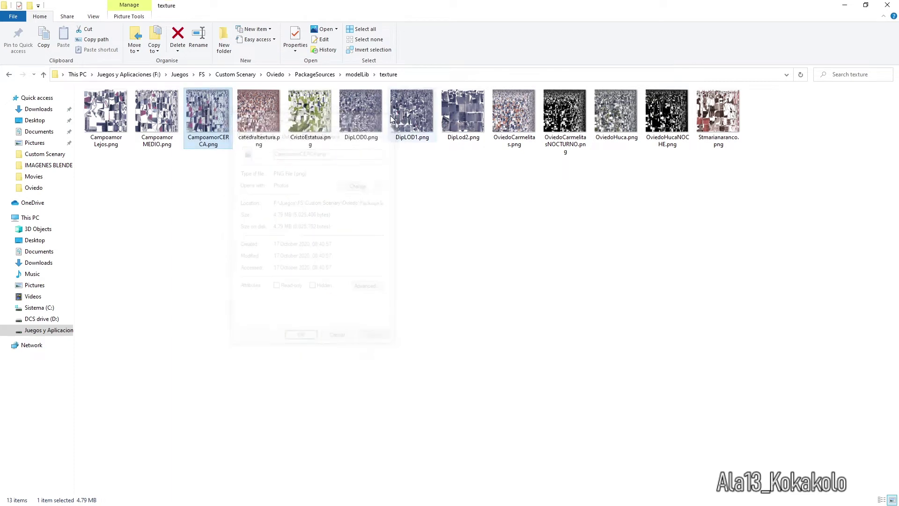
Step: Return to the Campoamor folder and open OviedoCampoamor.xml in Notepad++ to examine its LOD entries
left_click(10, 75)
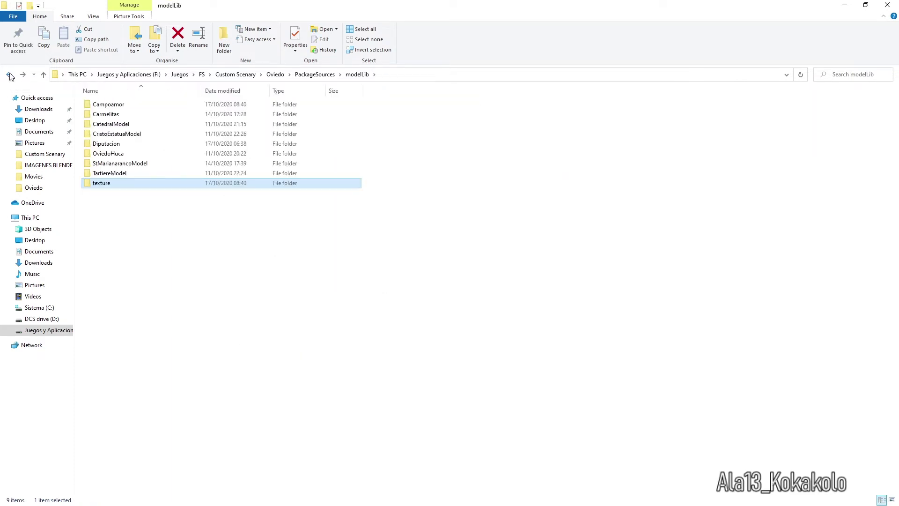
left_click(9, 75)
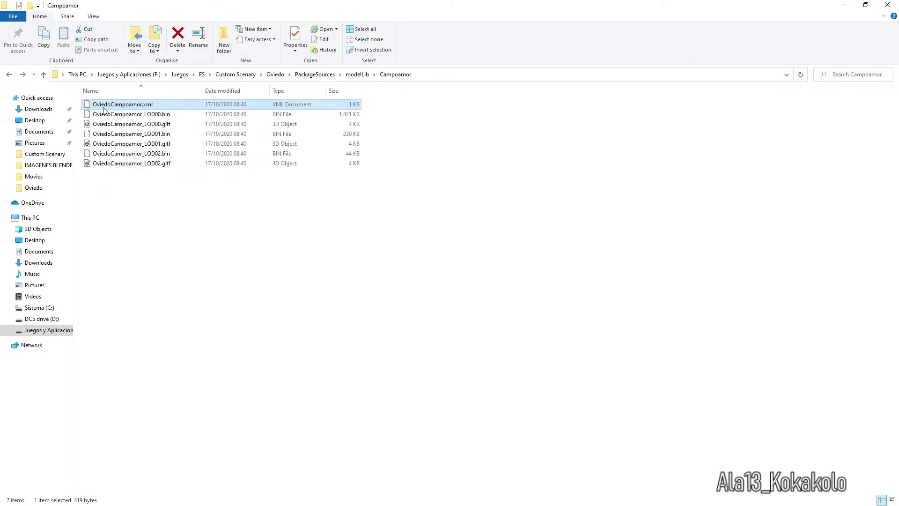
right_click(142, 108)
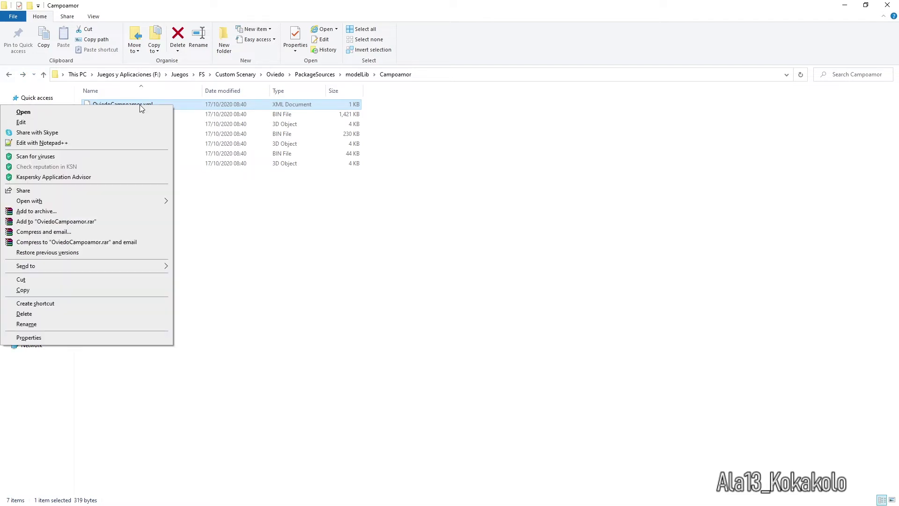
left_click(71, 142)
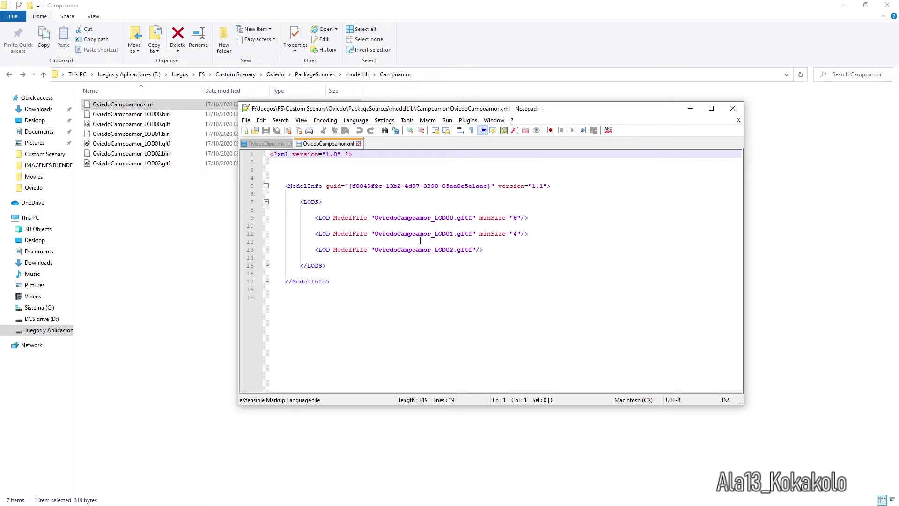
double_click(514, 218)
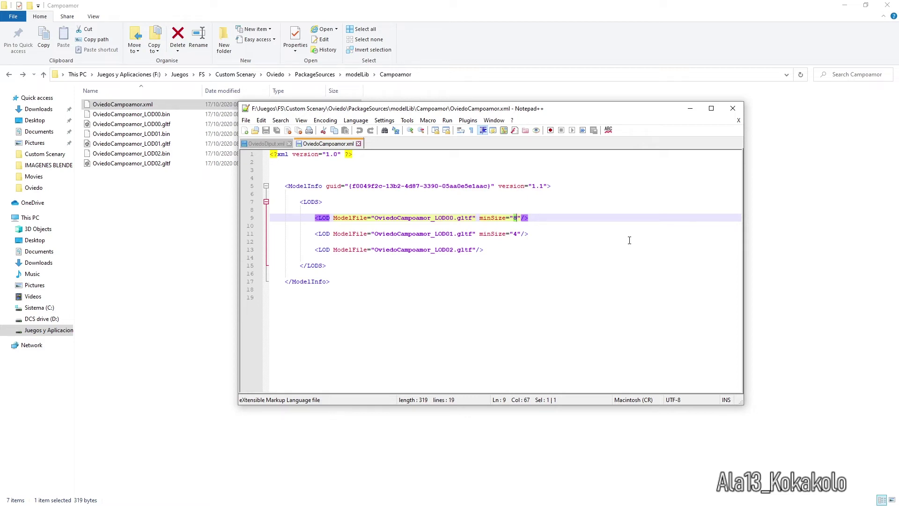
type("2")
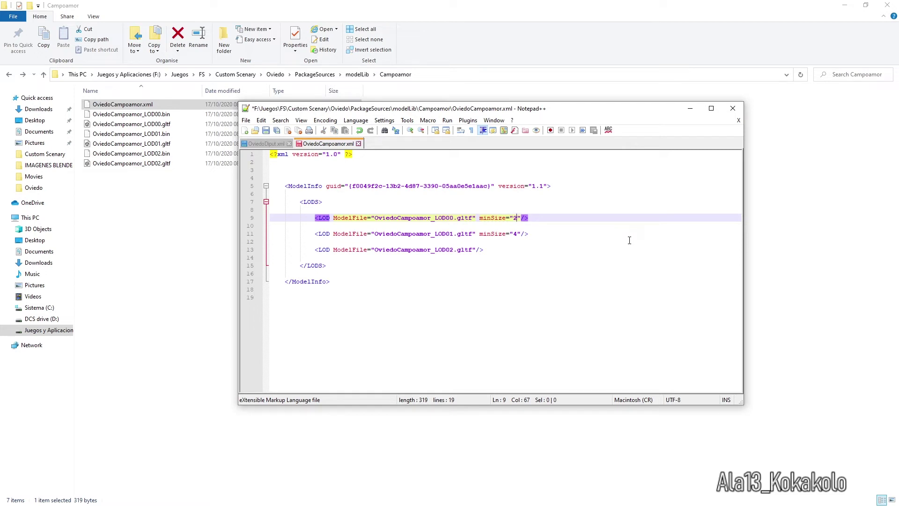
key("BackSpace")
type("8")
key("ctrl+s")
key("alt+F4")
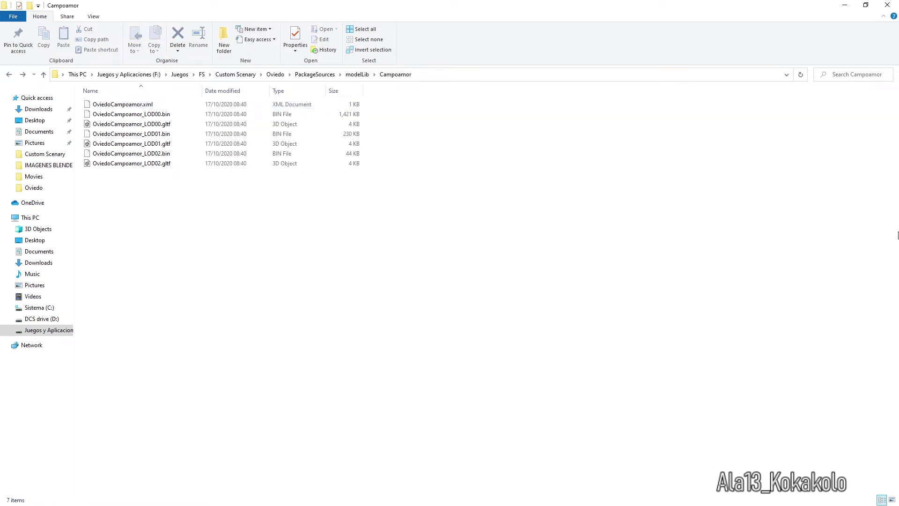
Step: Open OviedoDiput.xml from the Diputacion folder in Notepad++ to check its LOD minSize values, and return to modelLib
left_click(8, 74)
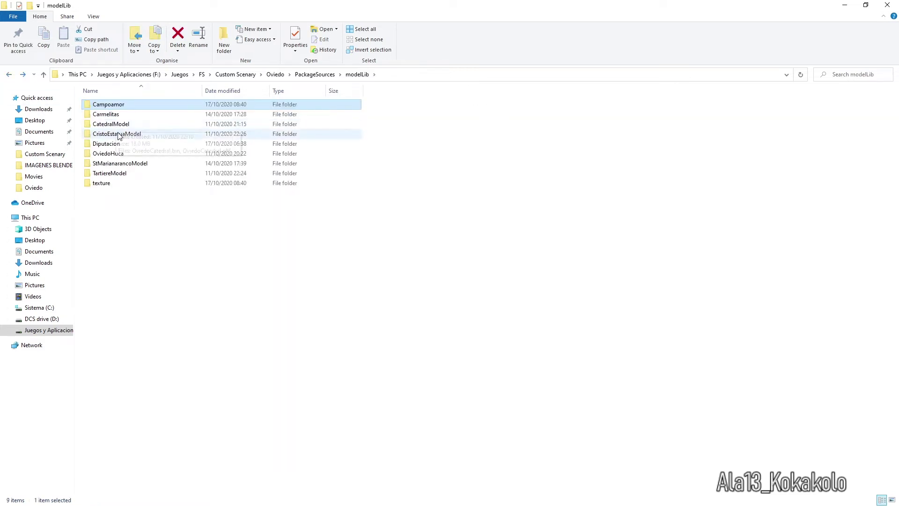
left_click(119, 134)
left_click(113, 146)
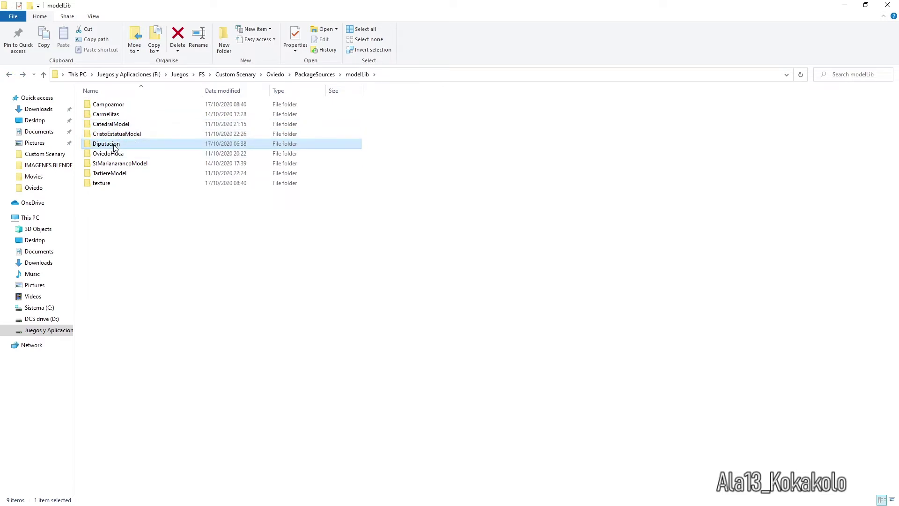
double_click(114, 145)
left_click(114, 105)
right_click(113, 106)
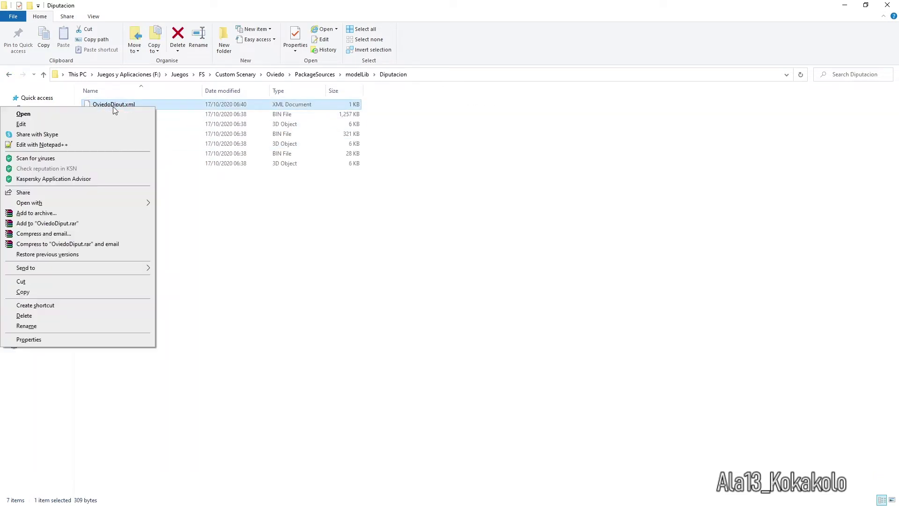
left_click(69, 144)
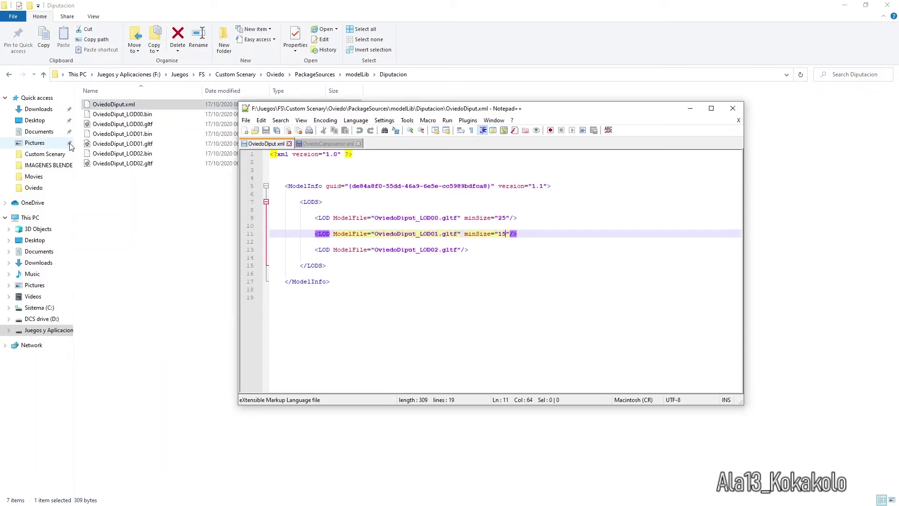
left_click(733, 109)
left_click(10, 75)
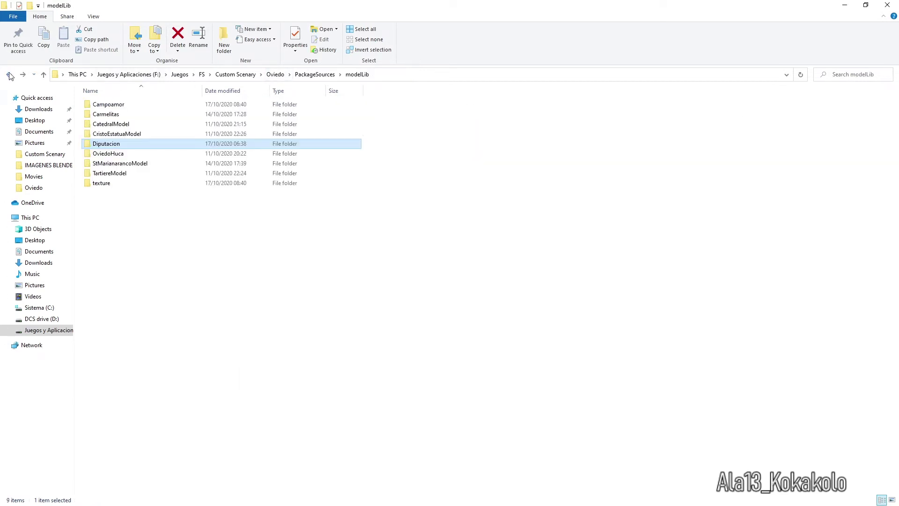
Step: Open OviedoCampoamor.xml from the Campoamor folder in Notepad++ for editing
left_click(118, 125)
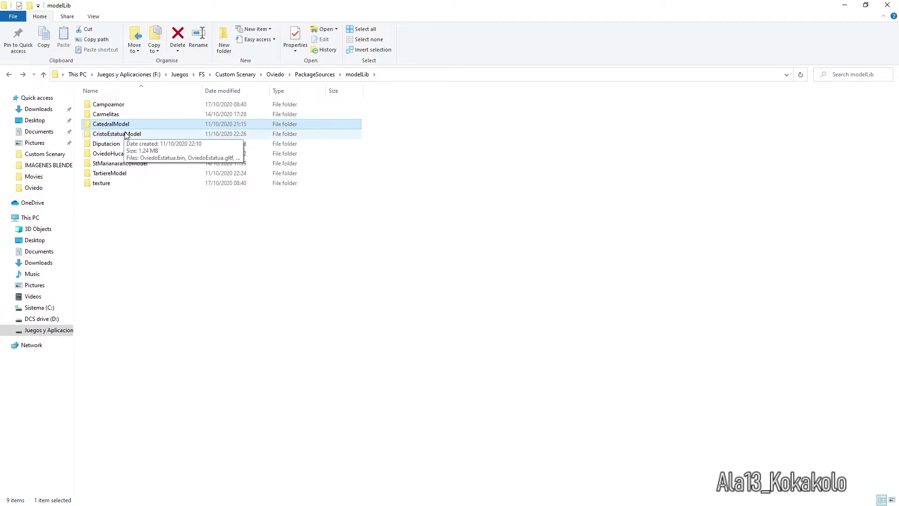
left_click(126, 134)
left_click(116, 144)
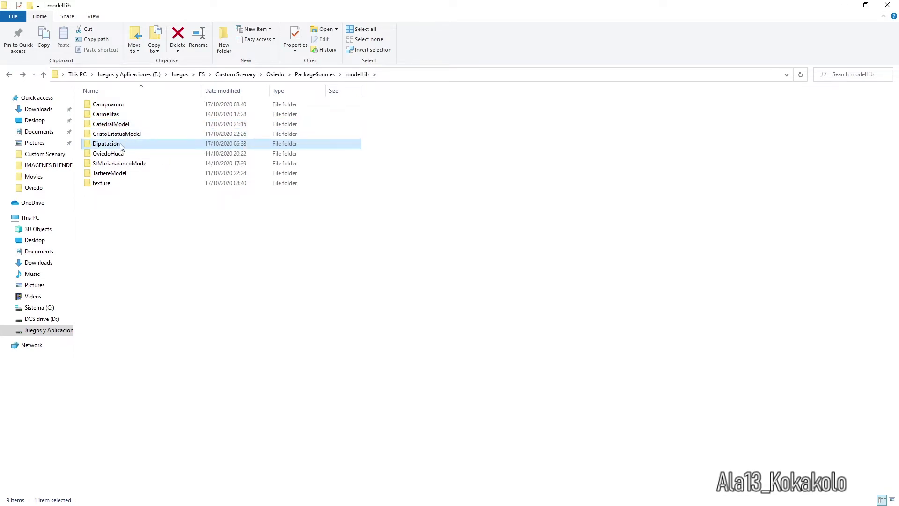
left_click(117, 125)
left_click(116, 115)
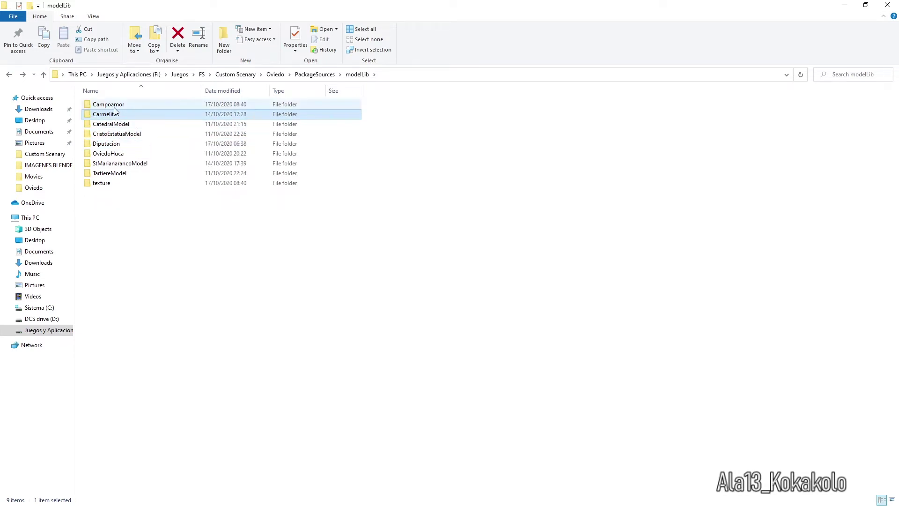
left_click(123, 106)
double_click(123, 105)
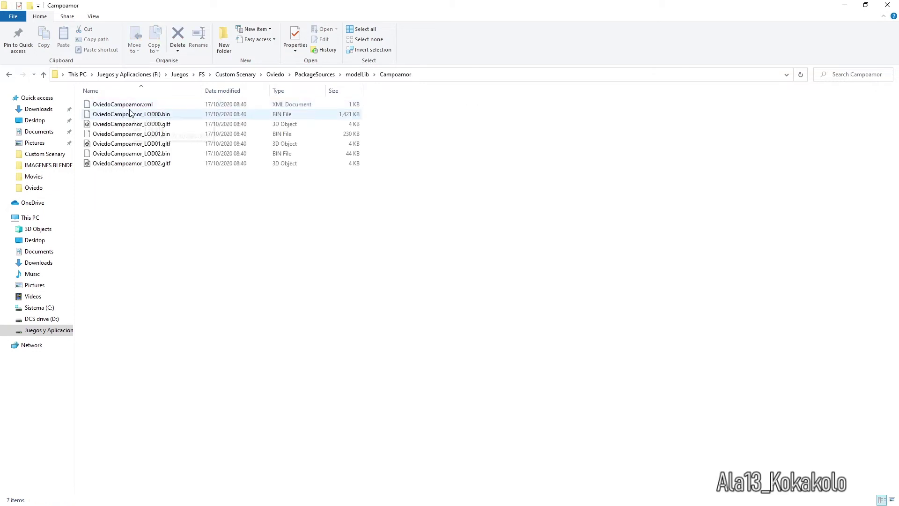
right_click(130, 108)
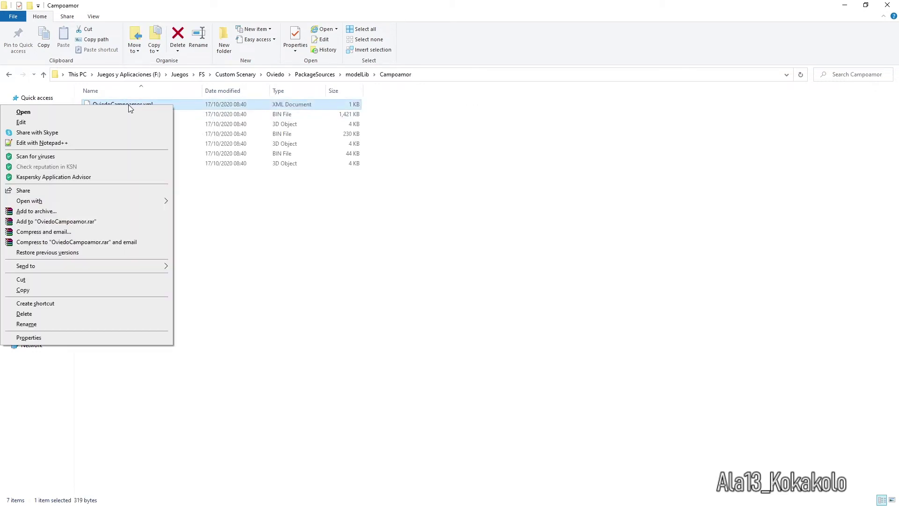
left_click(92, 143)
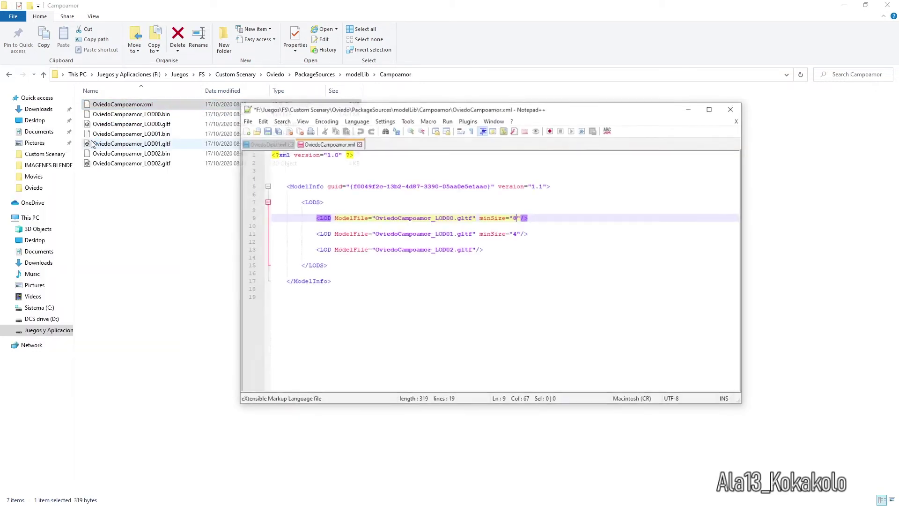
Step: Set minSize to 25 for OviedoCampoamor_LOD00.gltf and to 15 for OviedoCampoamor_LOD01.gltf
double_click(515, 218)
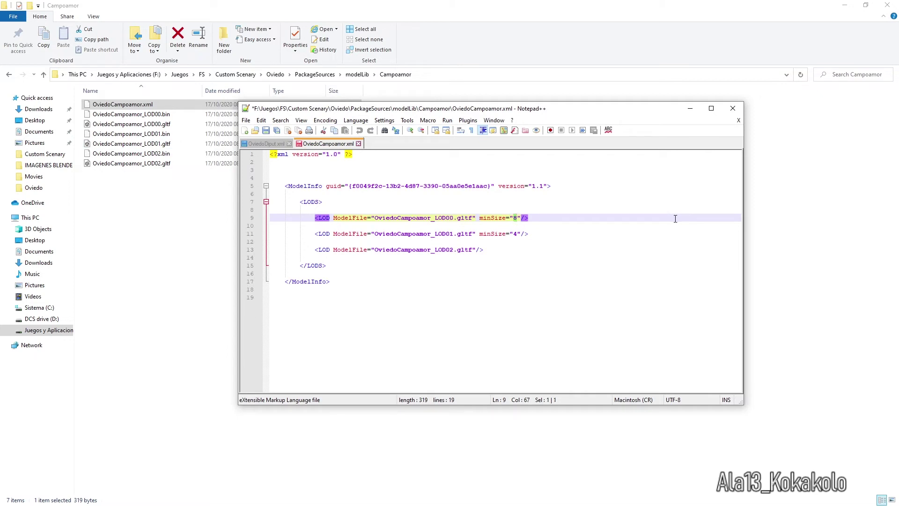
type("25")
double_click(516, 234)
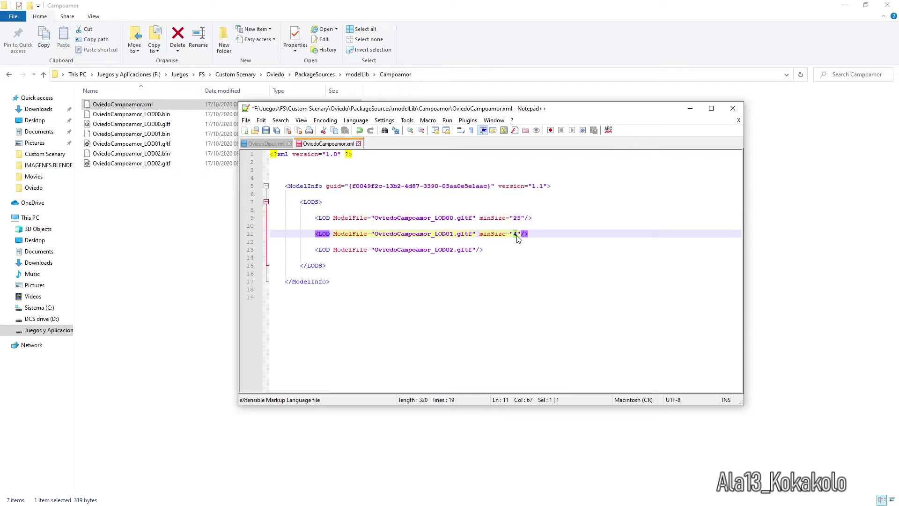
type("15")
left_click(478, 304)
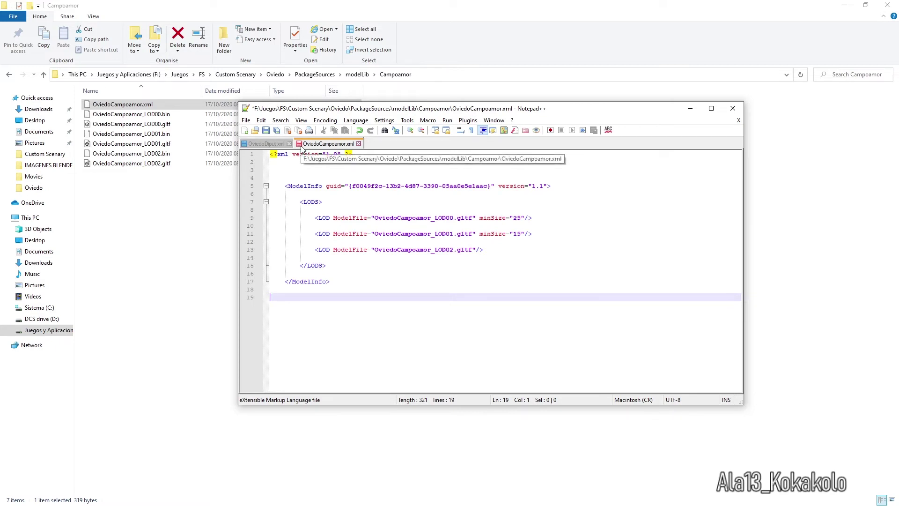
Step: Save OviedoCampoamor.xml, close the file and exit Notepad++
left_click(266, 130)
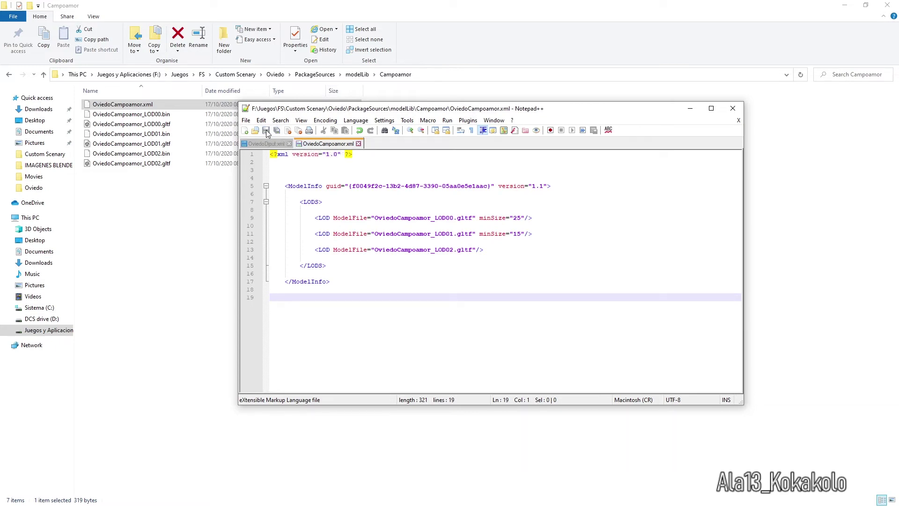
left_click(739, 121)
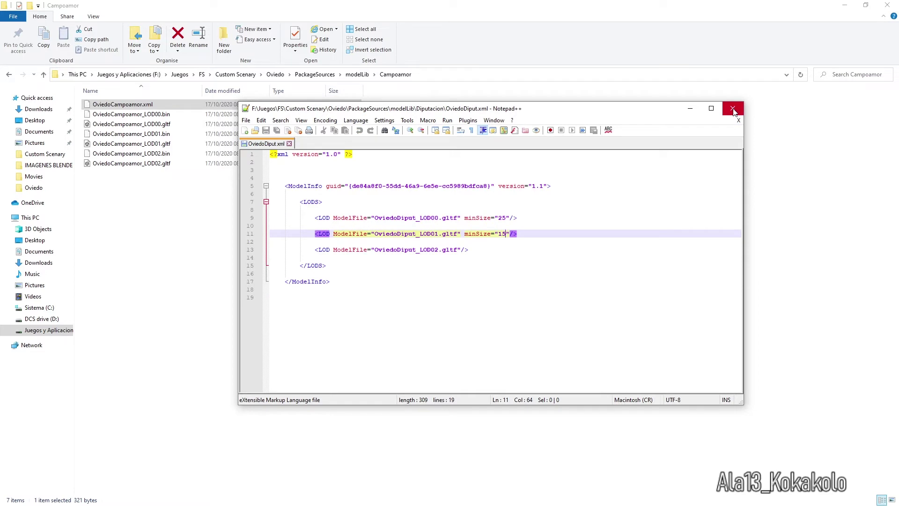
left_click(734, 109)
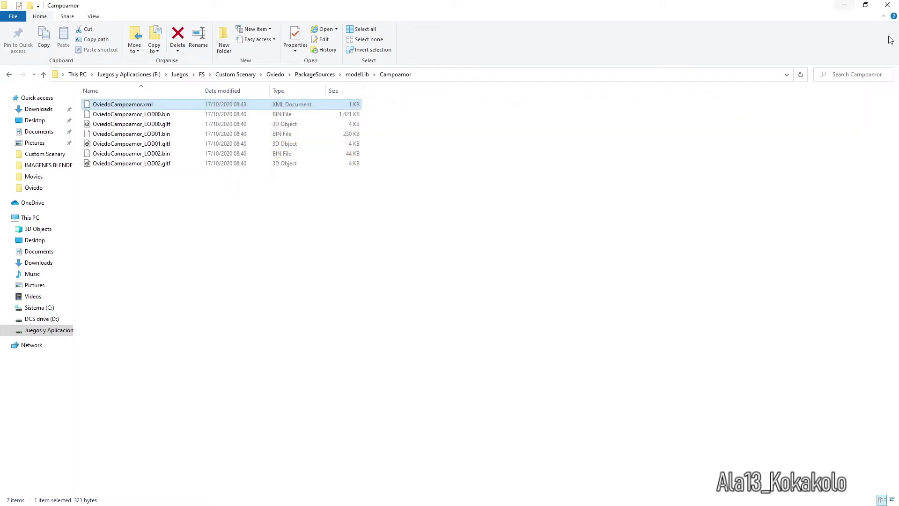